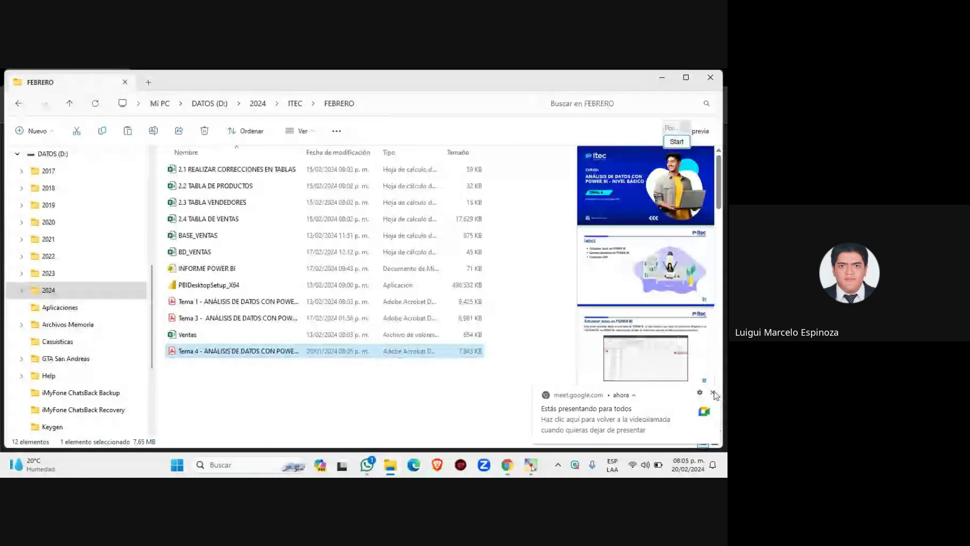
# Step: Open the INFORME POWER BI report from the FEBRERO folder and collapse the Visualizaciones pane
pyautogui.click(226, 270)
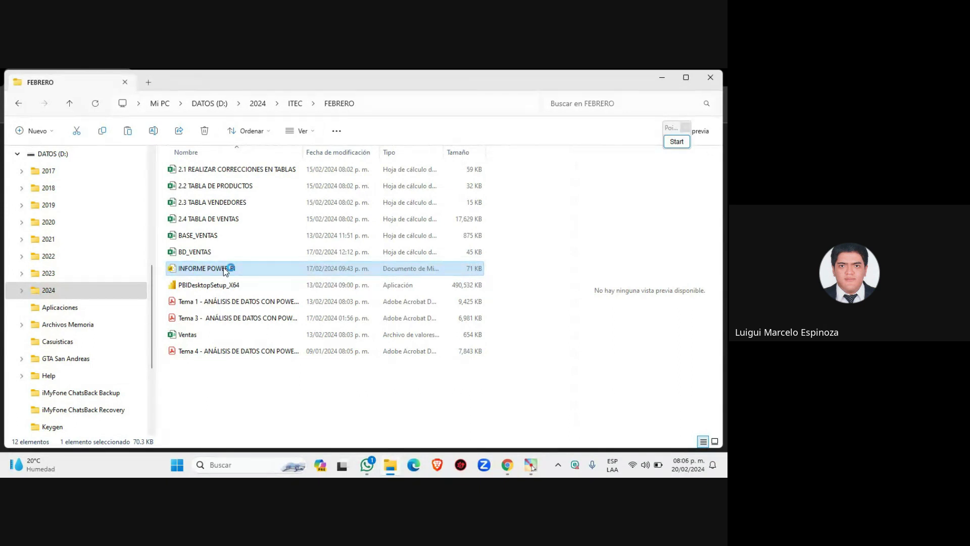
pyautogui.doubleClick(224, 268)
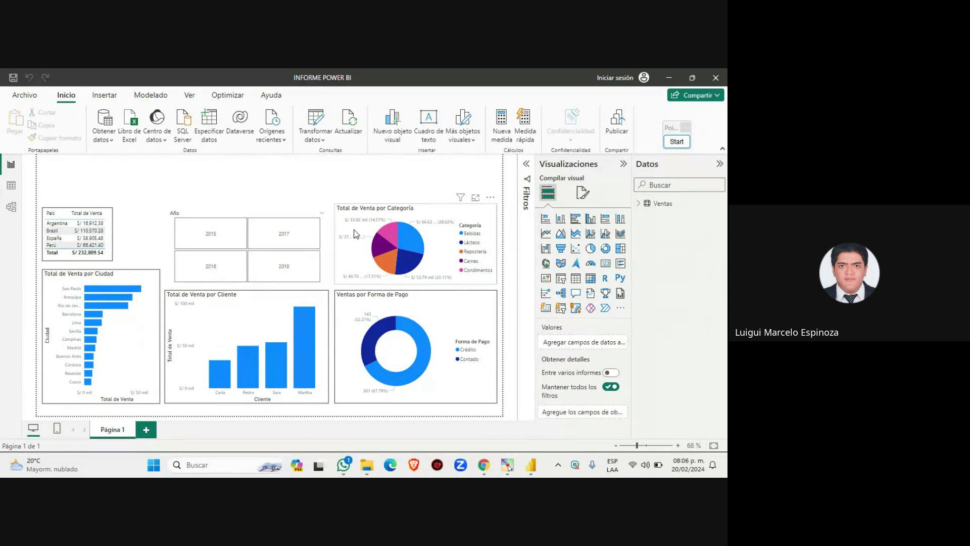
pyautogui.click(625, 165)
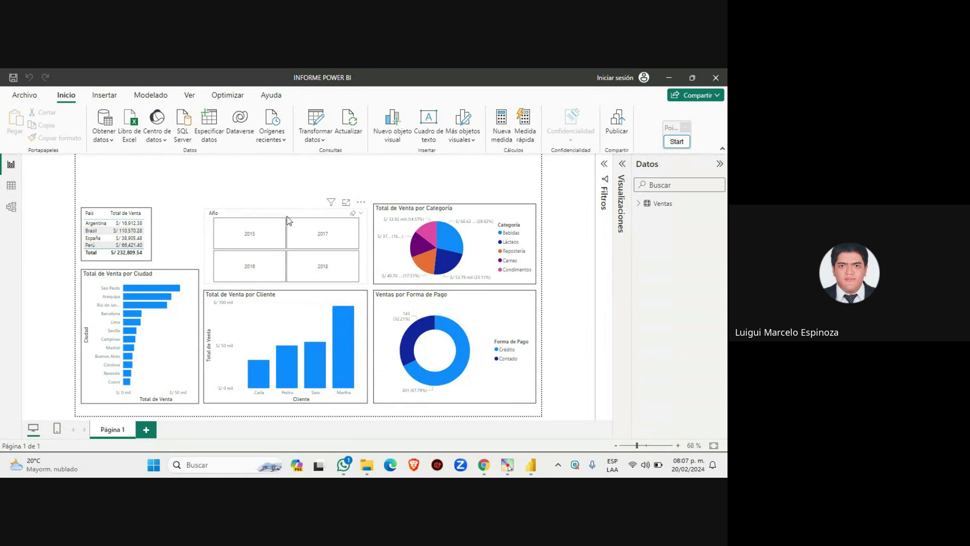
# Step: Outline the Año slicer with a red rectangle using the screen annotation tool, and leave annotation mode
pyautogui.click(677, 140)
pyautogui.click(670, 279)
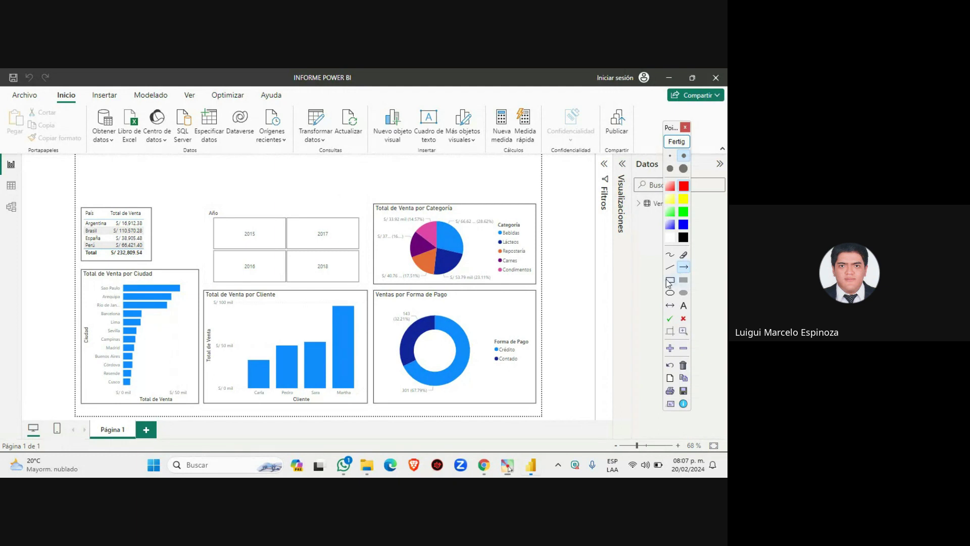
pyautogui.moveTo(198, 203)
pyautogui.mouseDown()
pyautogui.moveTo(340, 283)
pyautogui.moveTo(366, 286)
pyautogui.mouseUp()
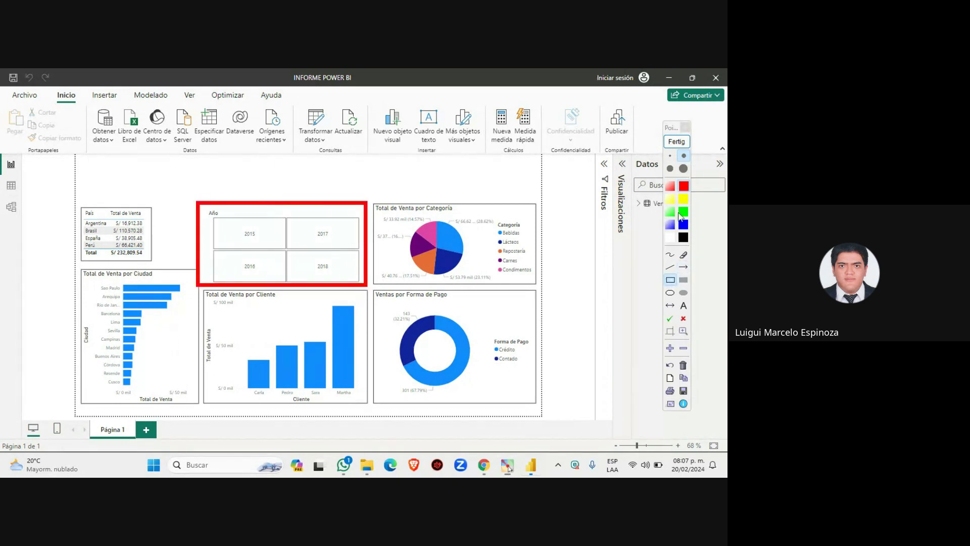
pyautogui.click(677, 142)
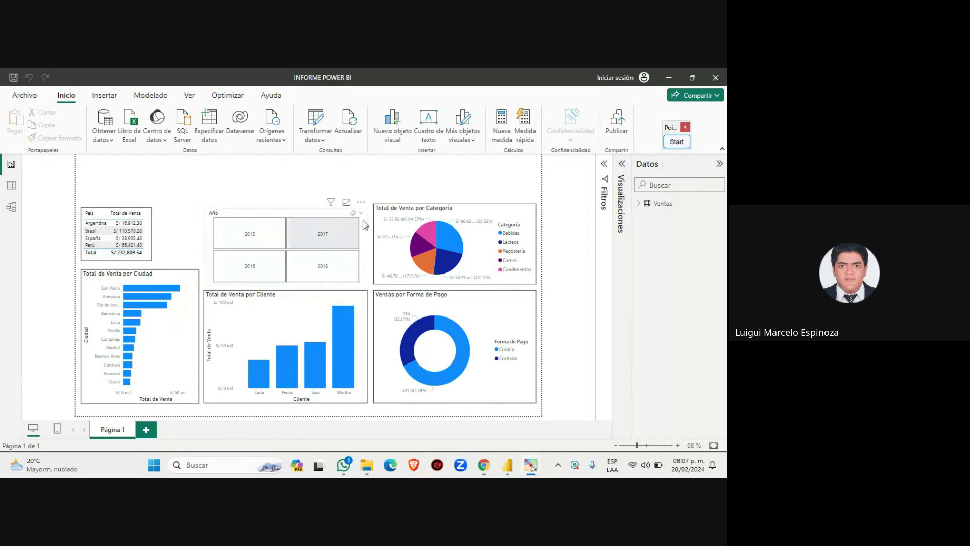
# Step: Shrink the Año slicer in width and height so its lower edge lines up with the País table
pyautogui.click(325, 216)
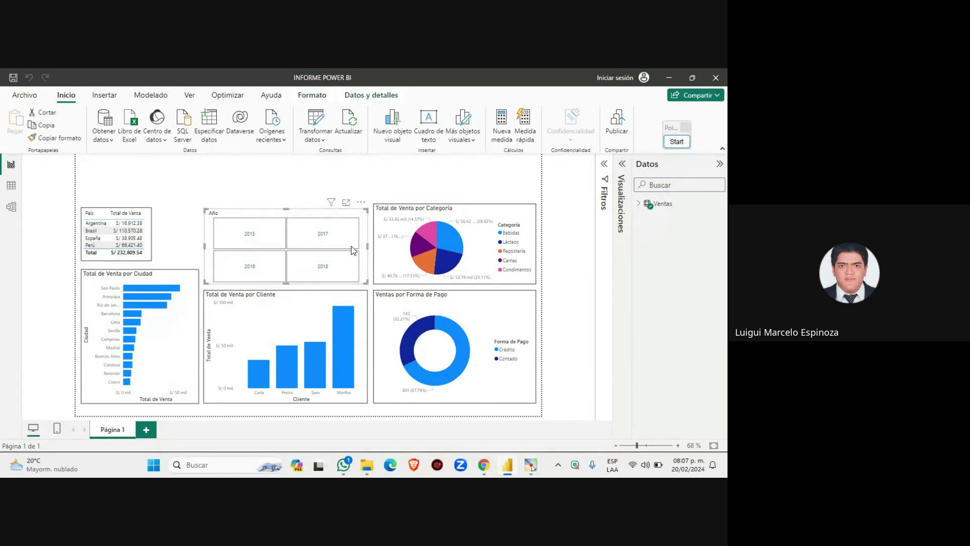
pyautogui.moveTo(360, 247); pyautogui.dragTo(302, 250)
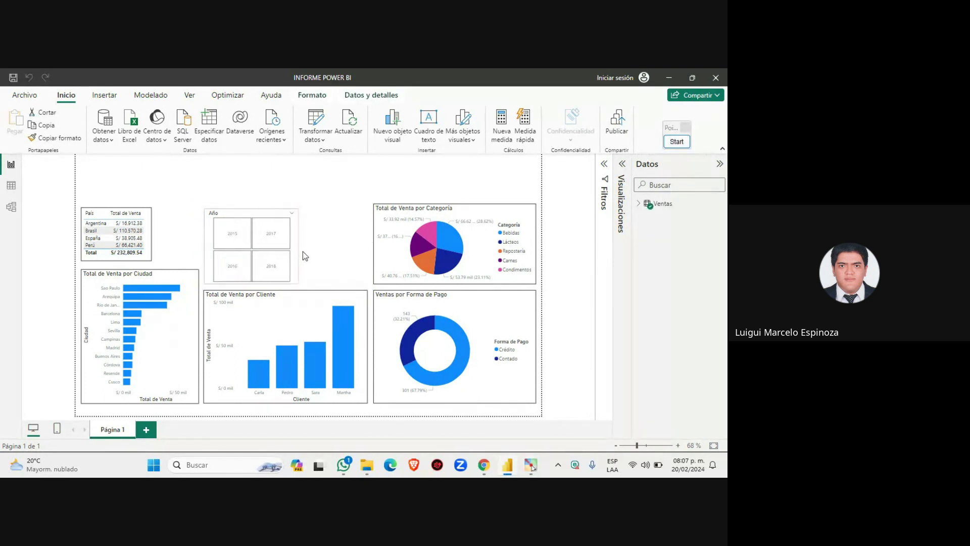
pyautogui.moveTo(257, 279); pyautogui.dragTo(258, 260)
pyautogui.moveTo(308, 234)
pyautogui.mouseDown()
pyautogui.moveTo(297, 243)
pyautogui.moveTo(374, 235)
pyautogui.moveTo(318, 240)
pyautogui.mouseUp()
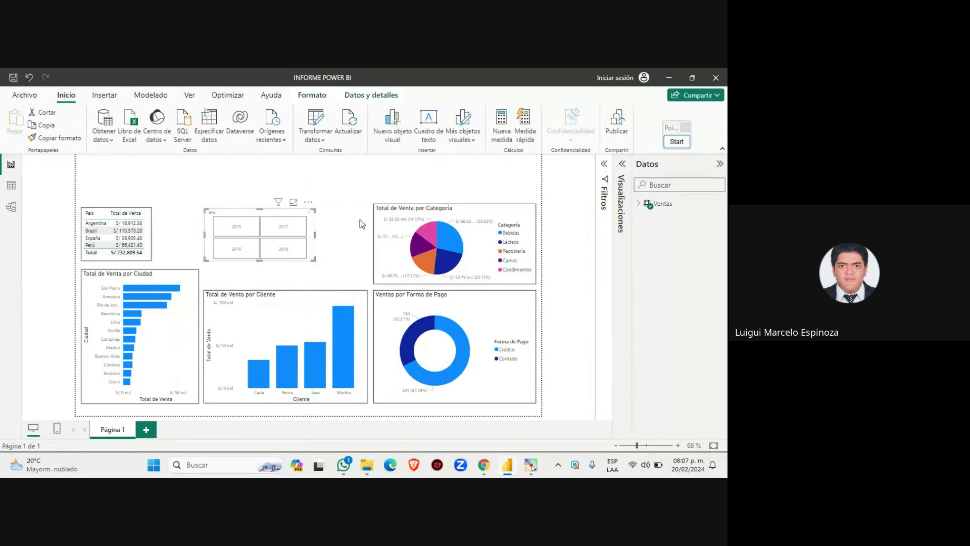
# Step: Show the Año slicer's format settings and try the Lista vertical style before returning to Mosaico
pyautogui.click(622, 163)
pyautogui.click(585, 198)
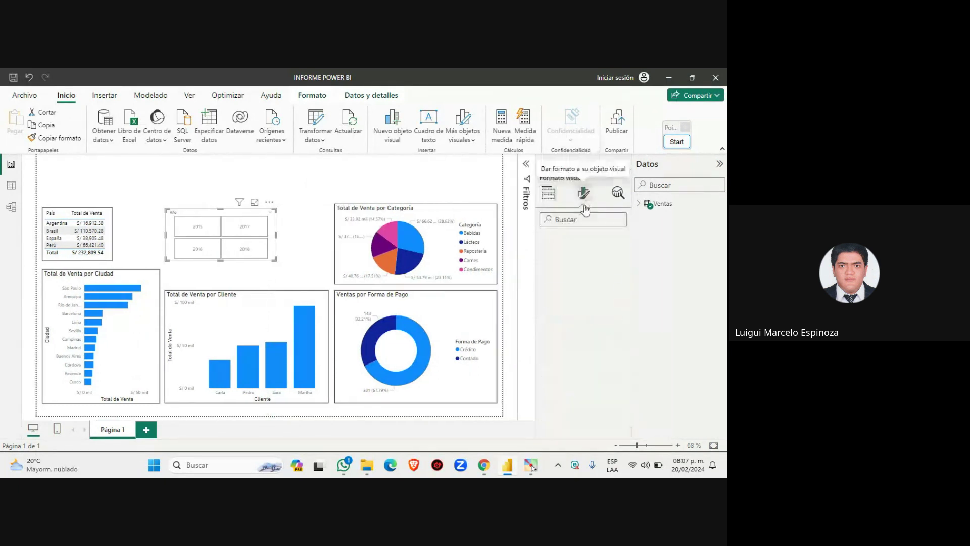
pyautogui.click(588, 277)
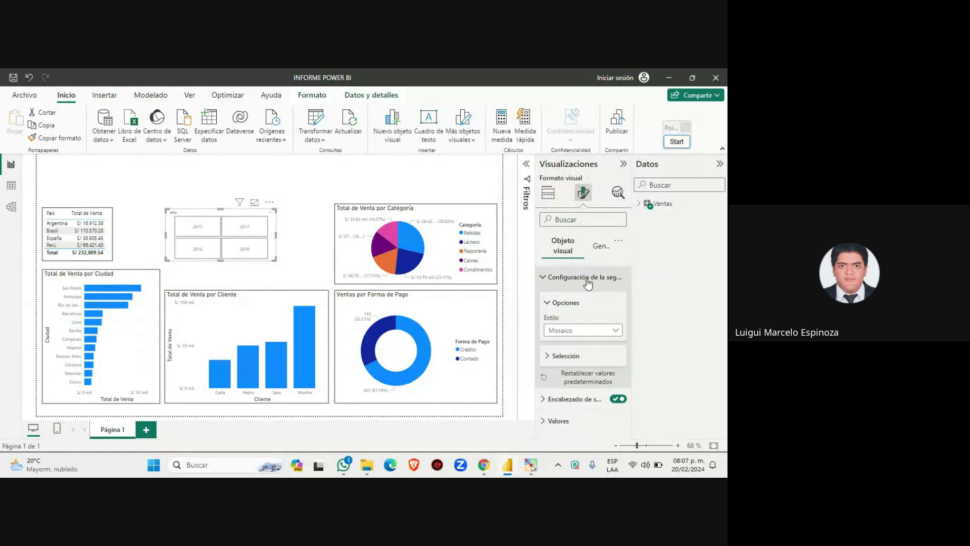
pyautogui.click(586, 331)
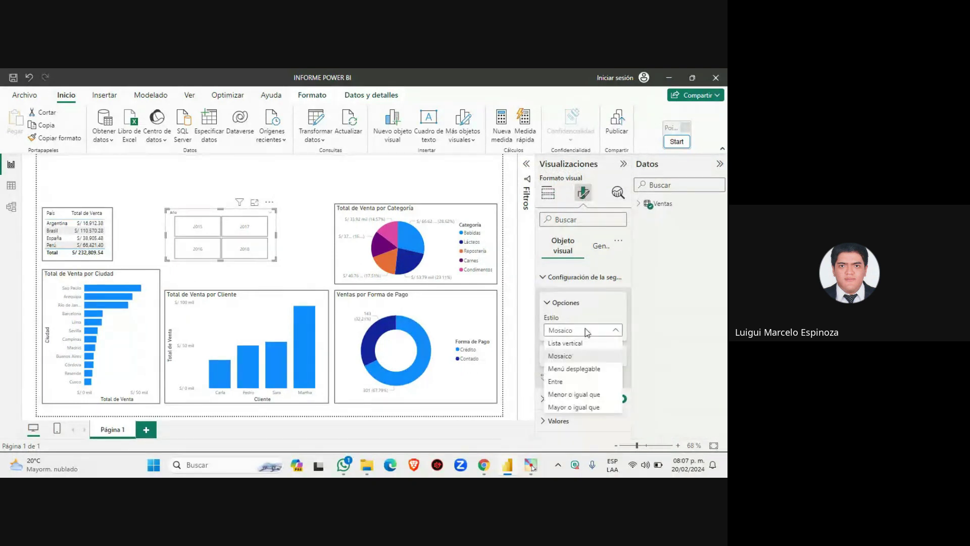
pyautogui.click(585, 356)
pyautogui.click(587, 331)
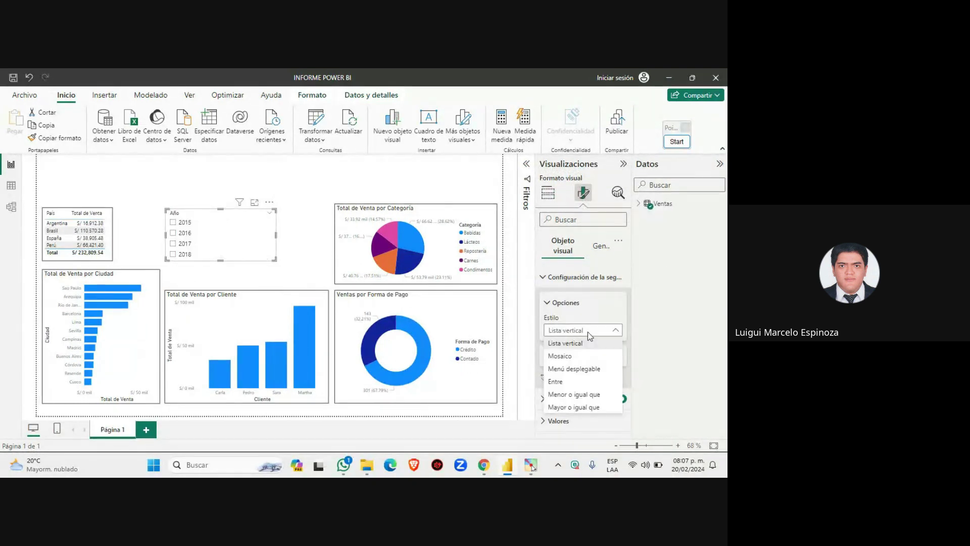
pyautogui.click(586, 356)
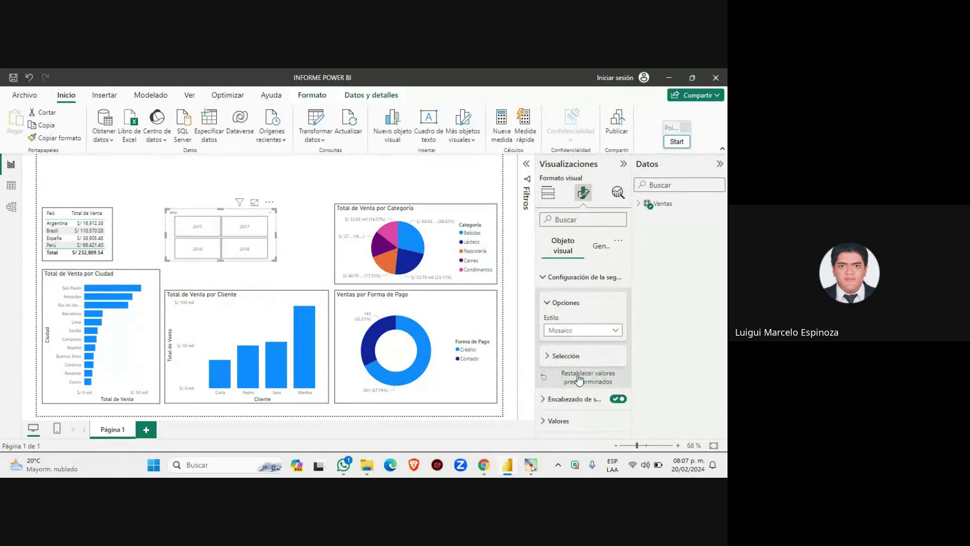
# Step: Try the Menú desplegable style on the Año slicer, followed by Lista vertical
pyautogui.click(580, 332)
pyautogui.click(584, 373)
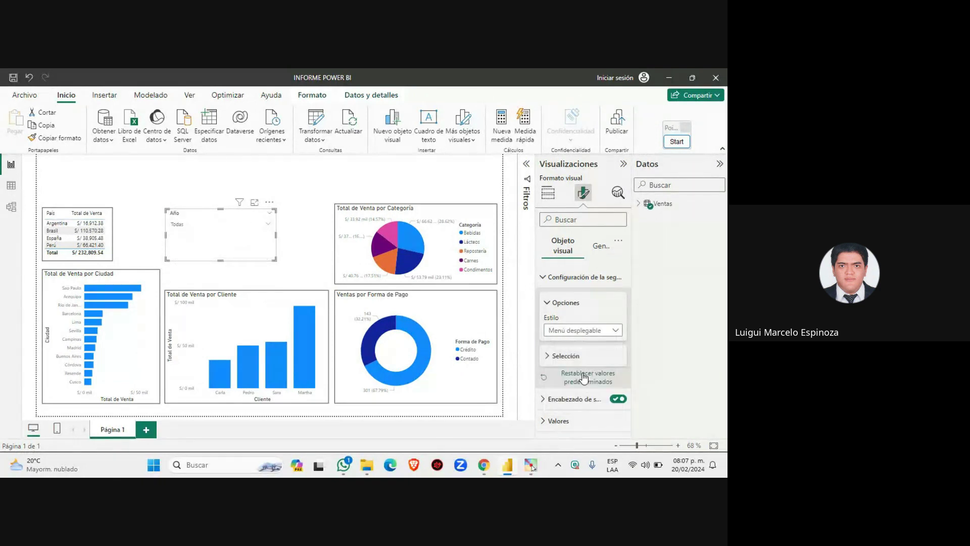
pyautogui.click(586, 334)
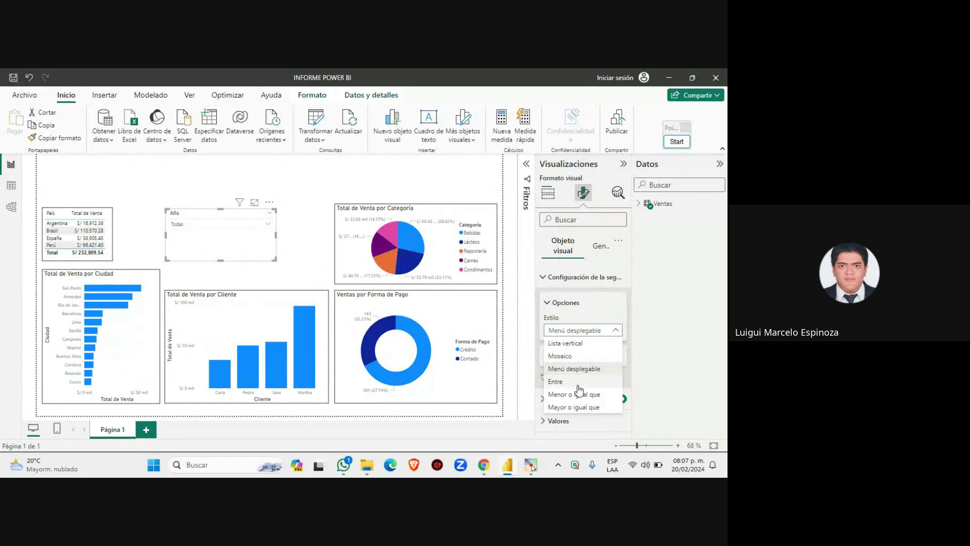
pyautogui.click(578, 344)
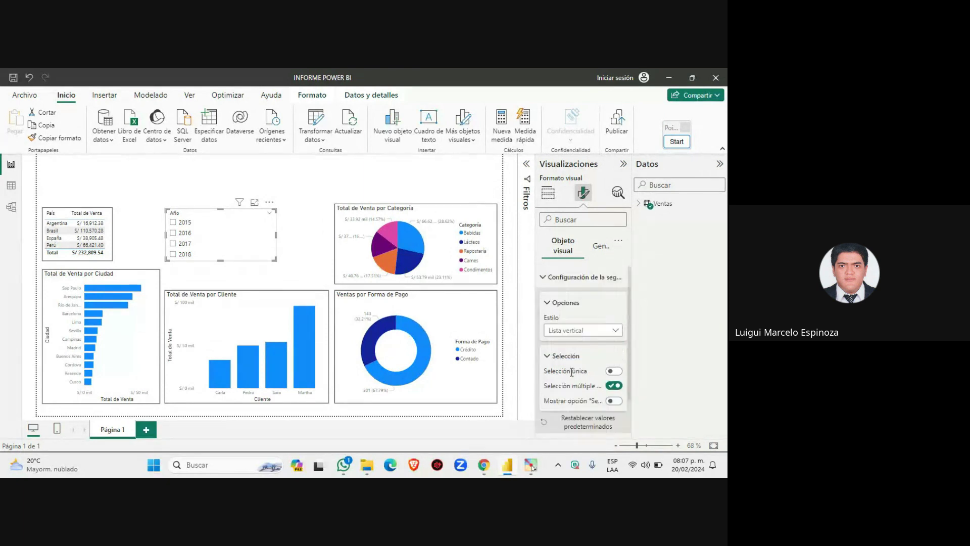
# Step: Narrow the Año slicer to fit its vertical list and set its style back to Mosaico
pyautogui.click(560, 325)
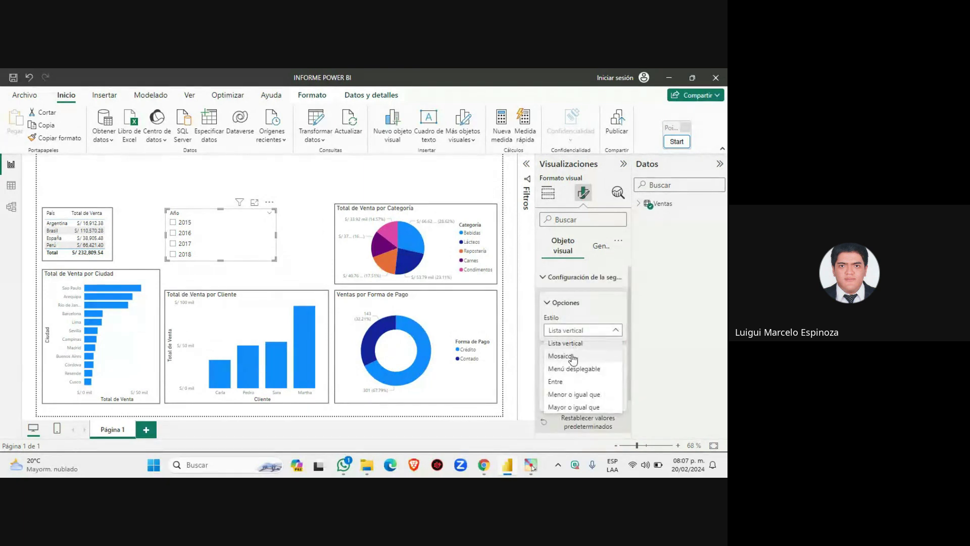
pyautogui.click(278, 240)
pyautogui.moveTo(275, 240); pyautogui.dragTo(211, 239)
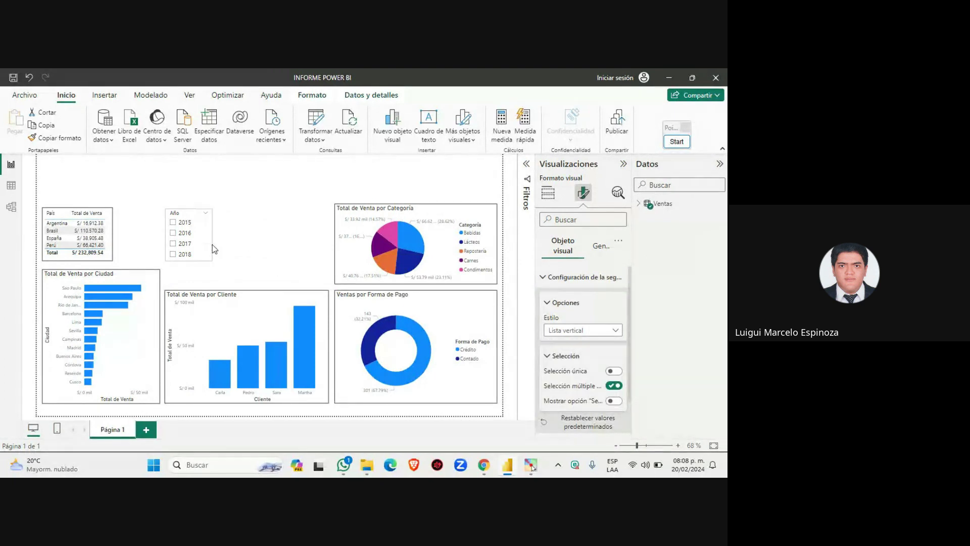
pyautogui.click(610, 331)
pyautogui.click(566, 353)
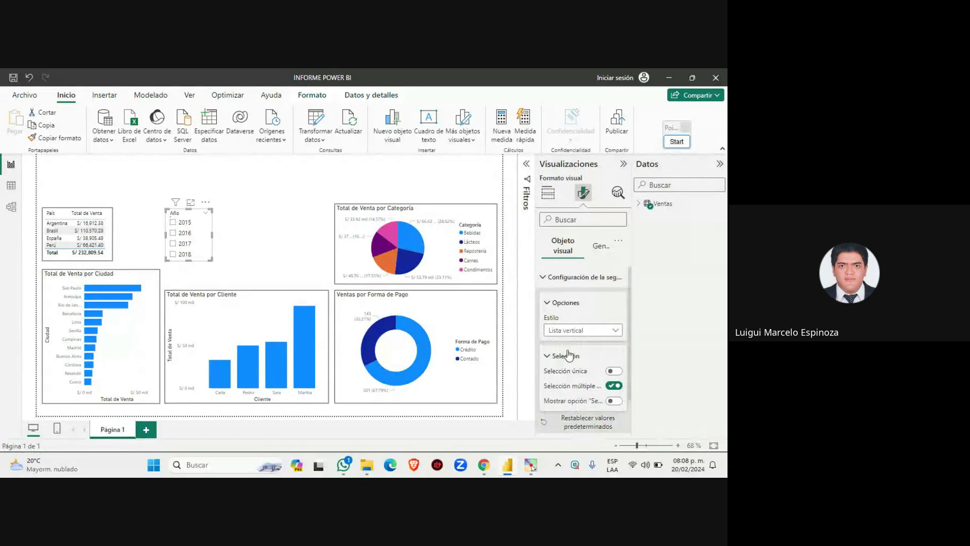
# Step: Enlarge the Año slicer to about 354 wide by 209 high and move it up over the Total de Venta por Categoría chart
pyautogui.click(213, 235)
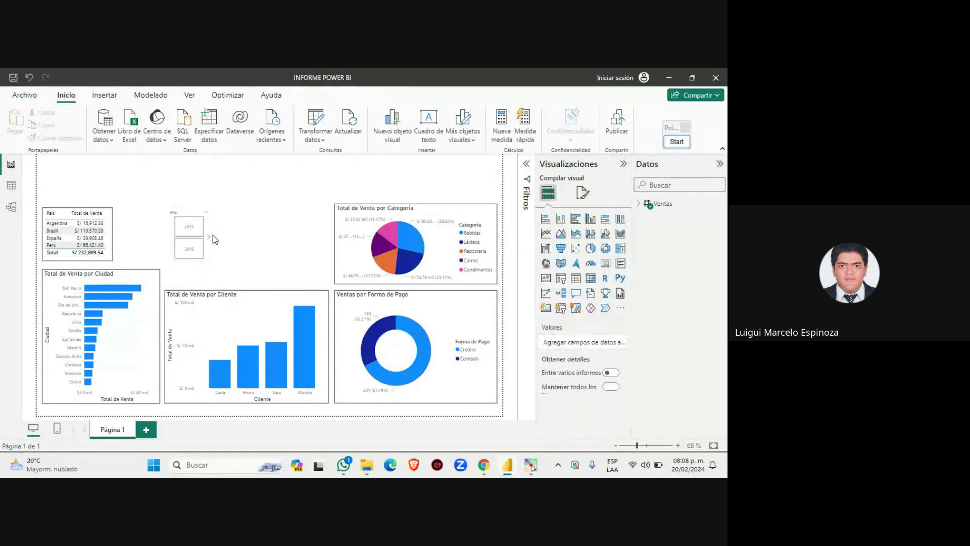
pyautogui.moveTo(211, 232); pyautogui.dragTo(234, 234)
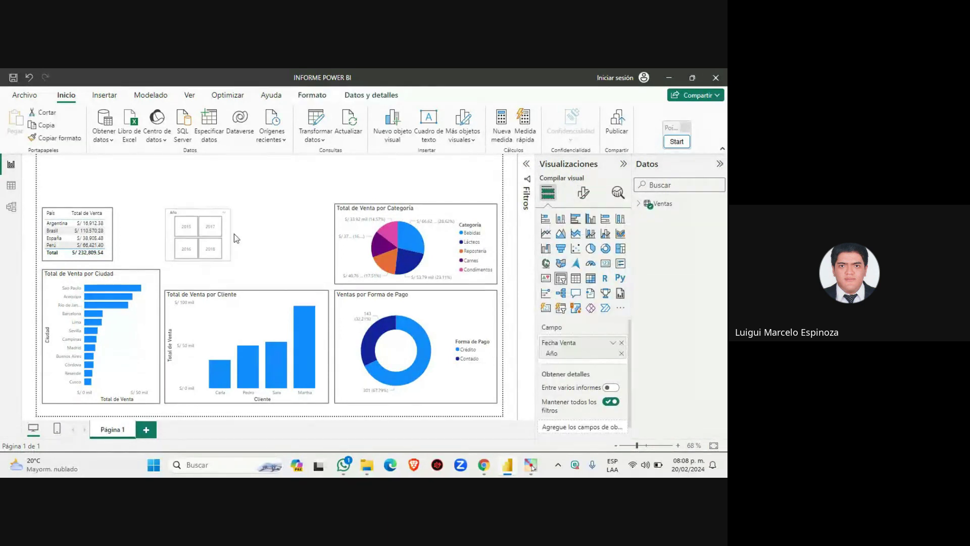
pyautogui.moveTo(198, 261); pyautogui.dragTo(200, 284)
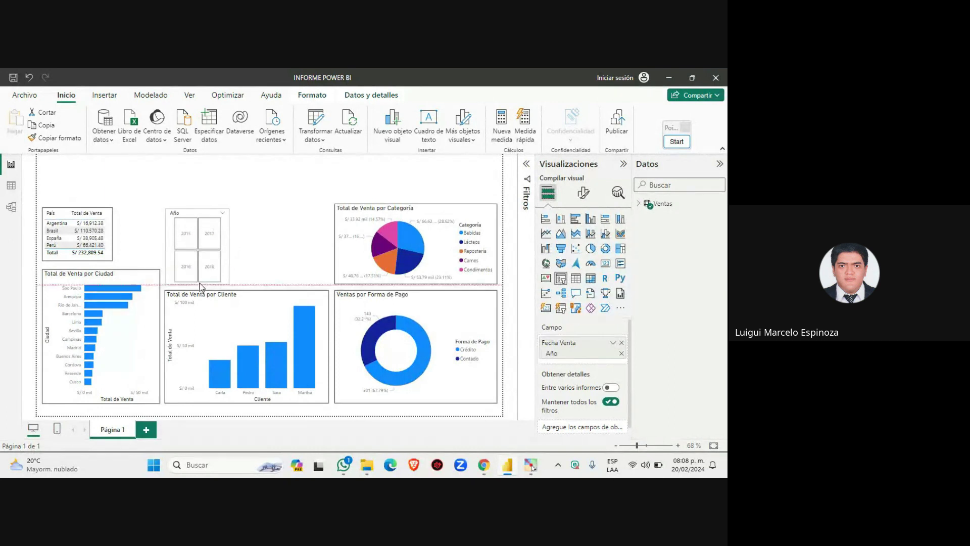
pyautogui.moveTo(233, 248); pyautogui.dragTo(293, 244)
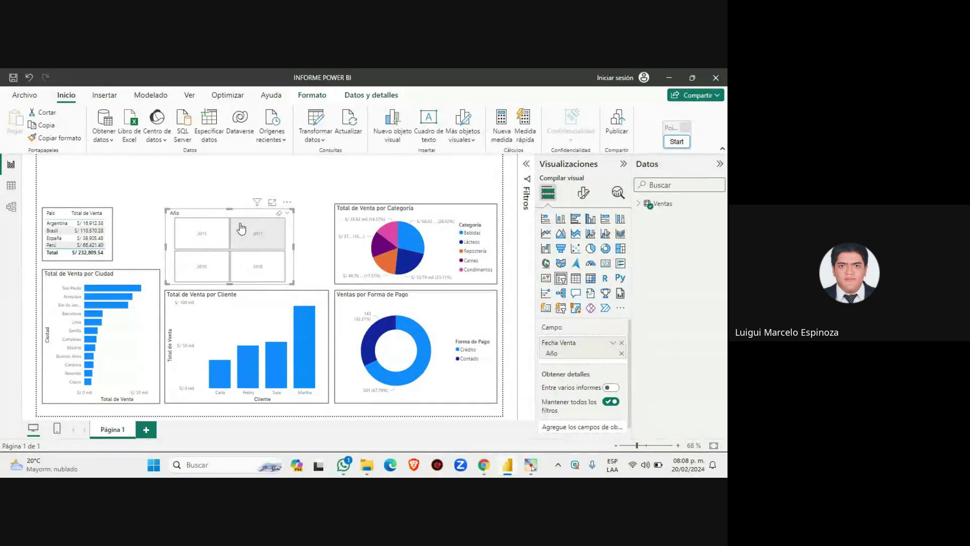
pyautogui.moveTo(245, 214); pyautogui.dragTo(373, 166)
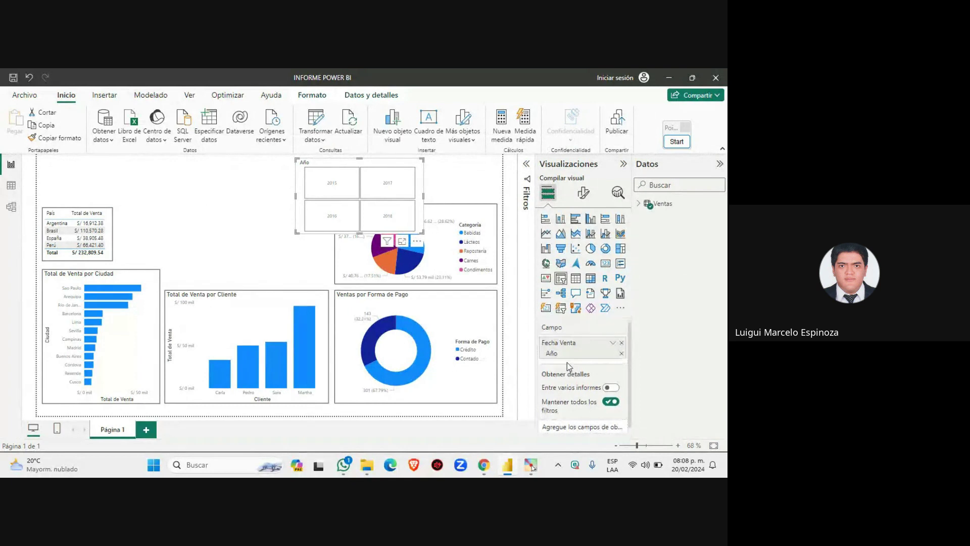
# Step: Review the Año slicer's general format options, including its size properties
pyautogui.click(583, 193)
pyautogui.click(599, 249)
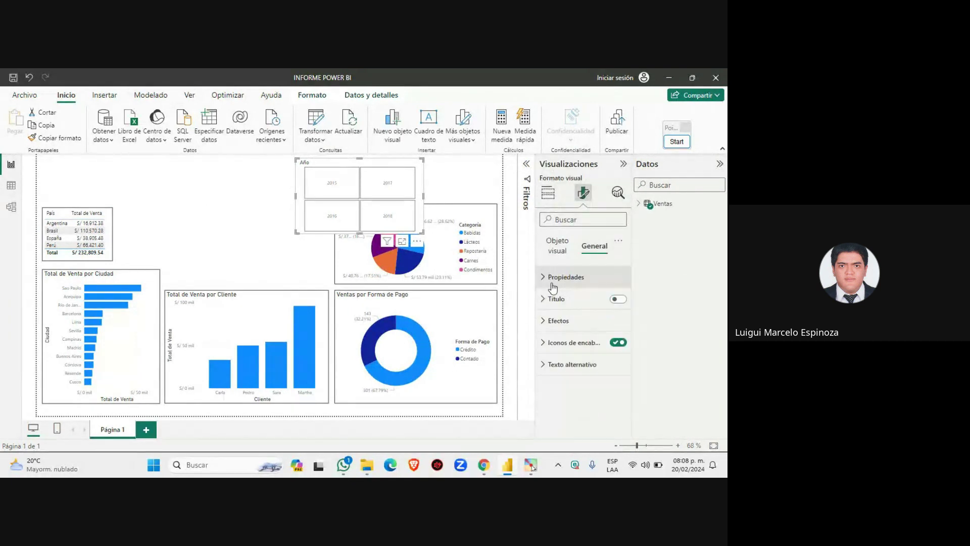
pyautogui.click(546, 278)
pyautogui.click(546, 278)
pyautogui.click(546, 277)
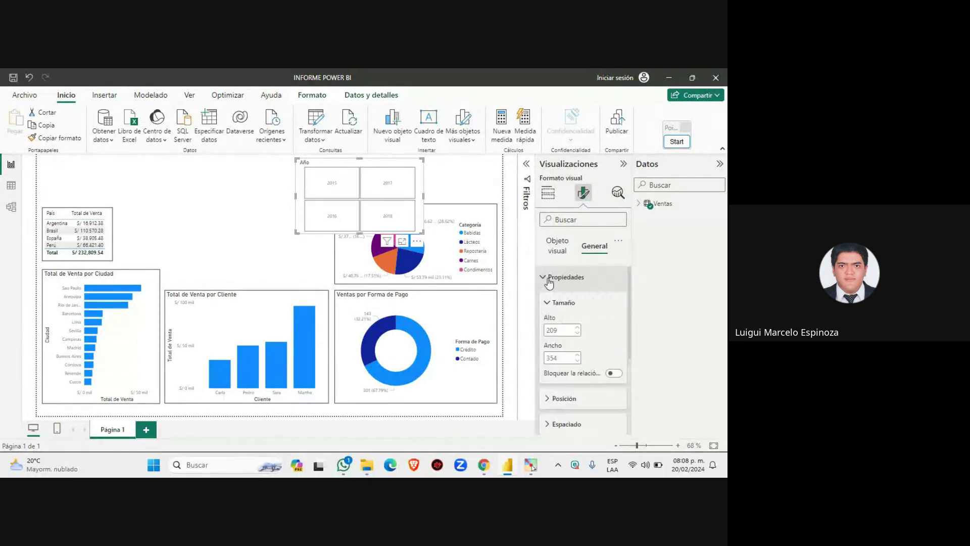
pyautogui.click(547, 277)
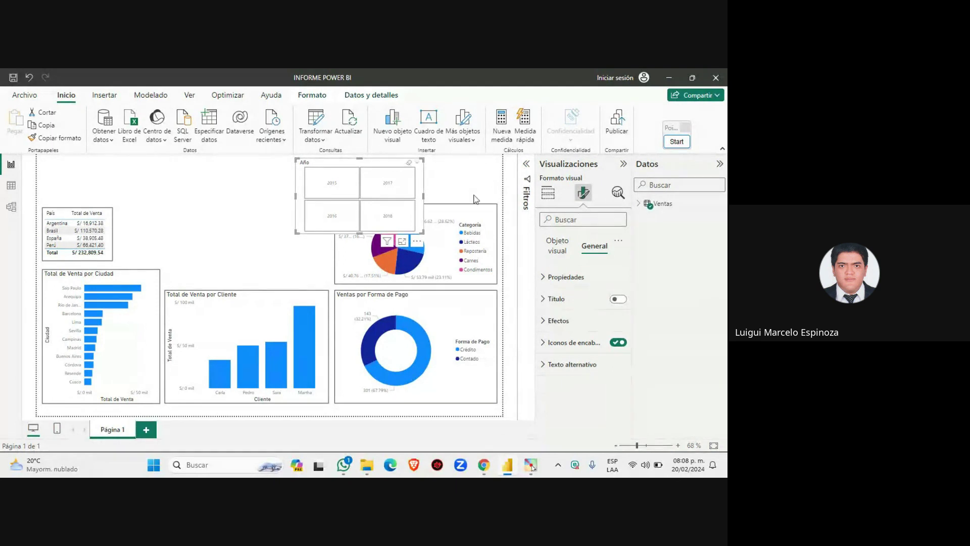
# Step: Examine the Año slicer's style configuration, value font settings, header text and header background options
pyautogui.click(557, 247)
pyautogui.click(565, 279)
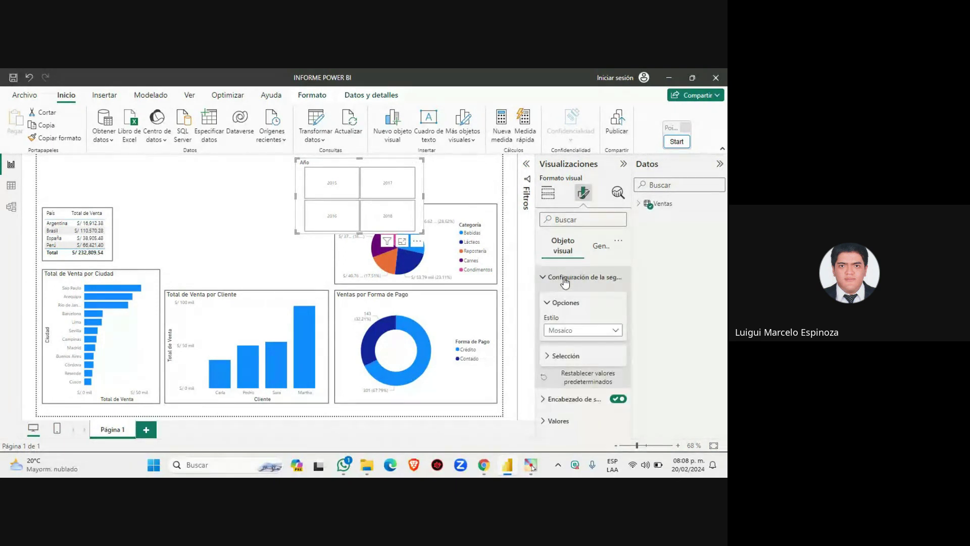
pyautogui.click(565, 279)
pyautogui.click(555, 321)
pyautogui.scroll(-2, 556, 328)
pyautogui.scroll(2, 558, 334)
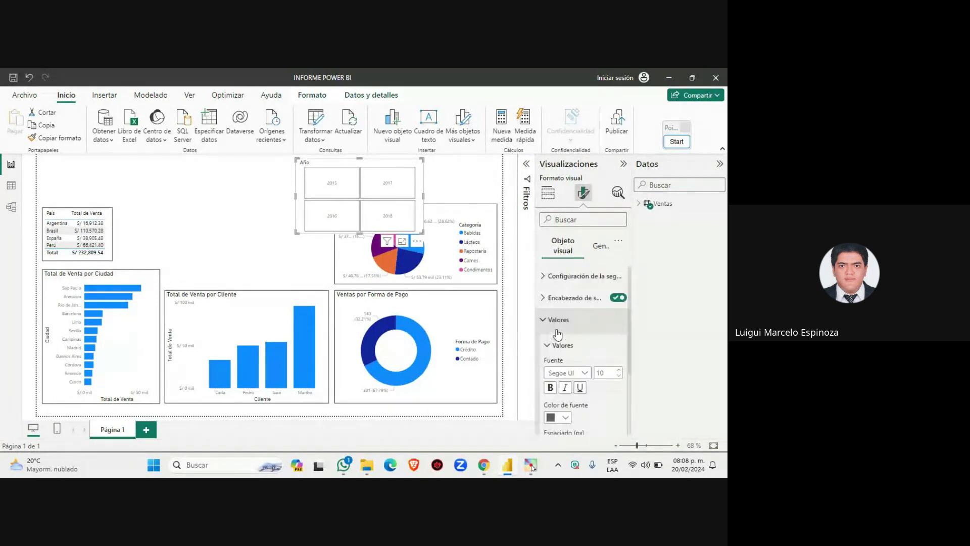
pyautogui.click(575, 298)
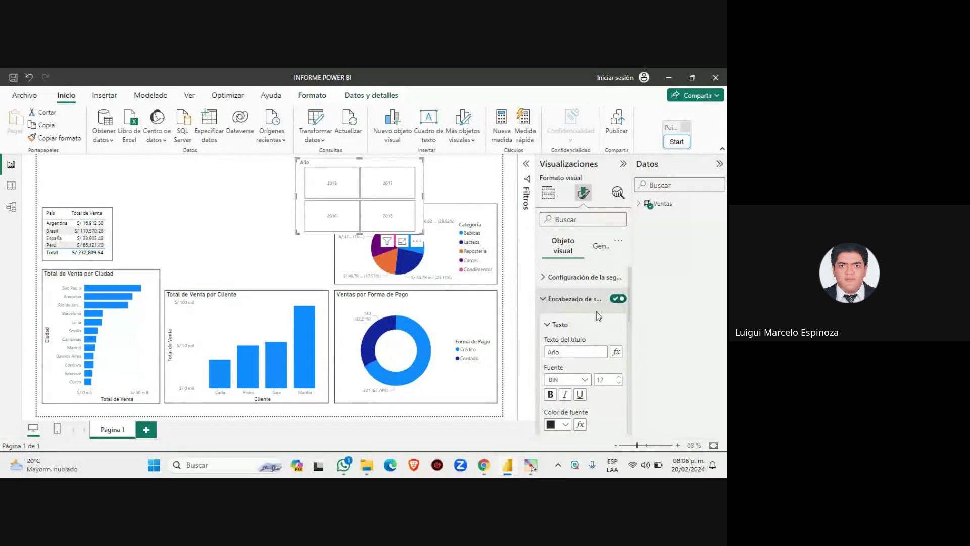
pyautogui.scroll(-3, 581, 369)
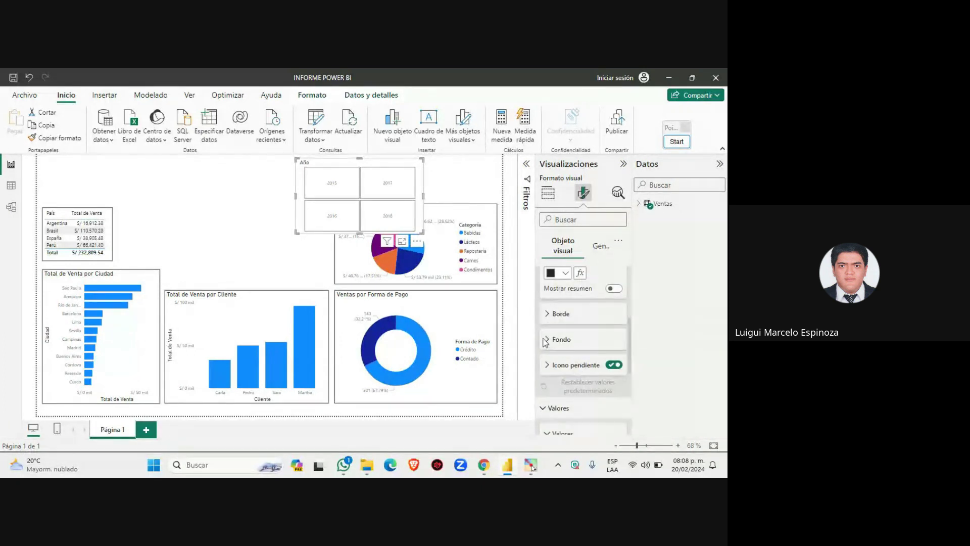
pyautogui.click(565, 339)
pyautogui.click(564, 339)
pyautogui.scroll(3, 569, 275)
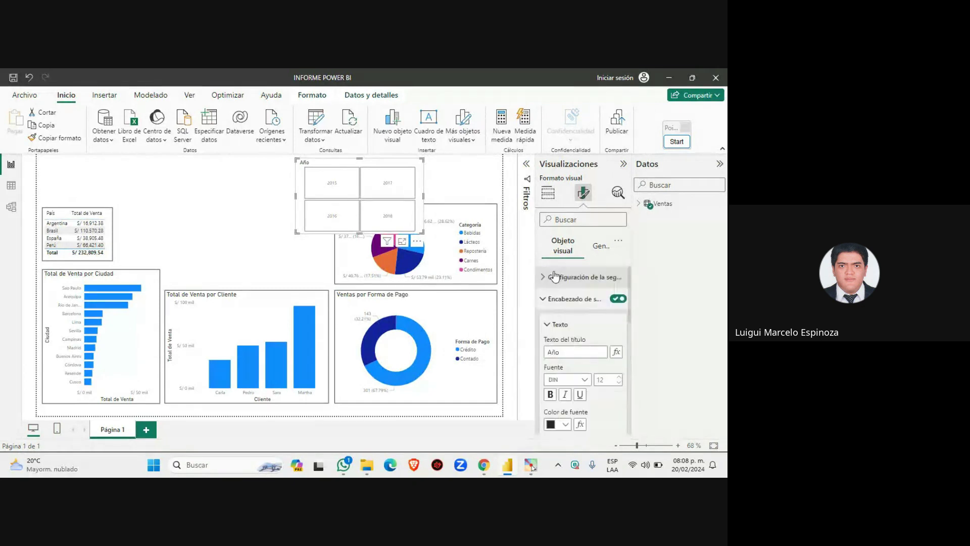
# Step: Move the Año slicer back between the País table and the Total de Venta por Categoría chart
pyautogui.click(601, 245)
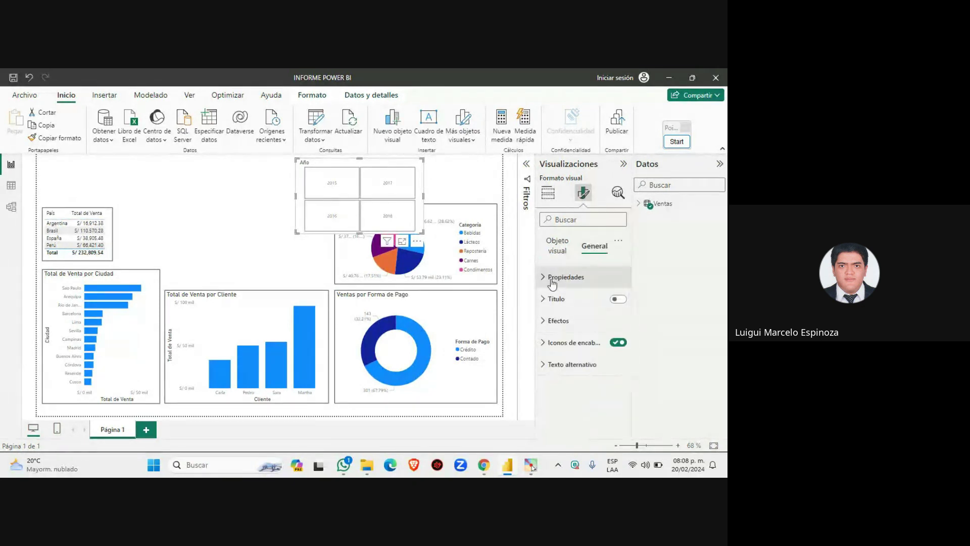
pyautogui.moveTo(369, 168); pyautogui.dragTo(274, 195)
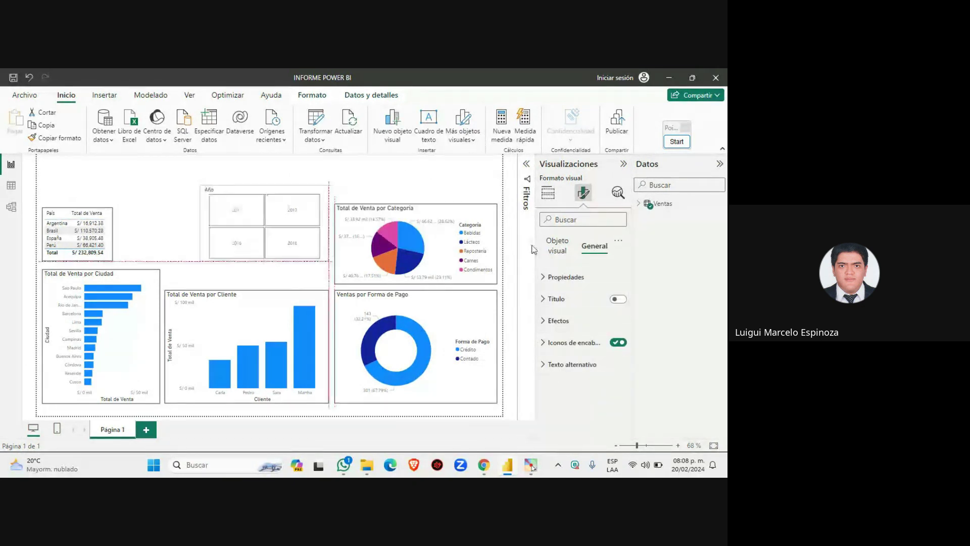
# Step: Change the Año slicer's style to Menú desplegable
pyautogui.click(561, 243)
pyautogui.click(581, 278)
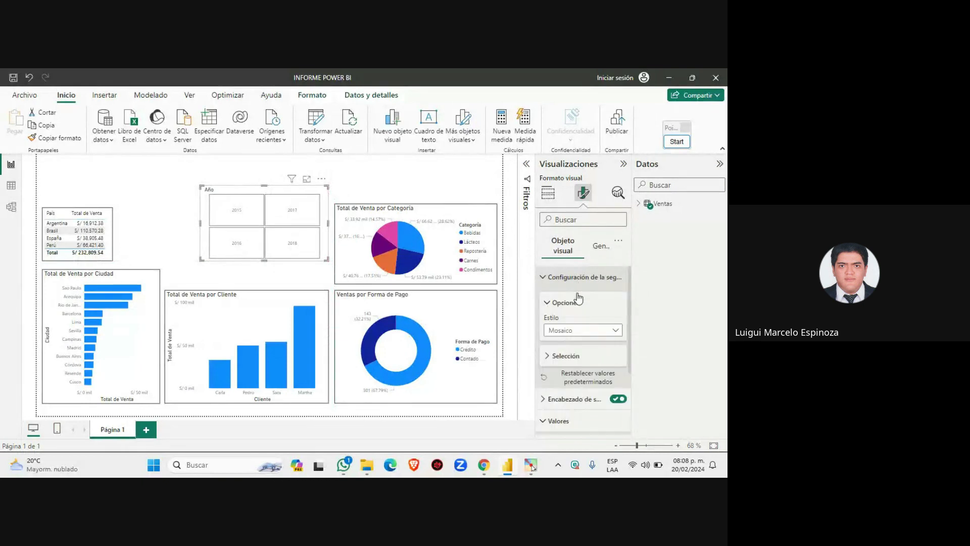
pyautogui.click(586, 330)
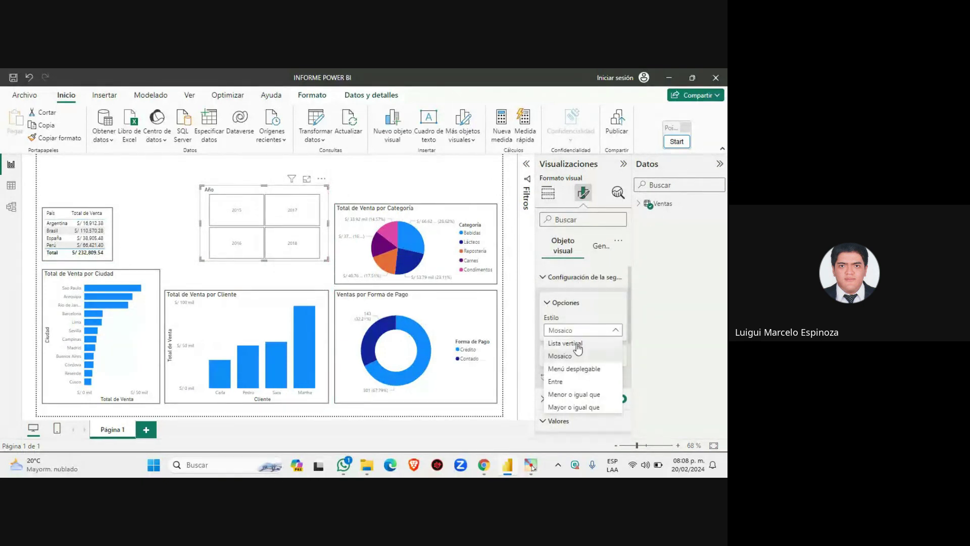
pyautogui.click(584, 370)
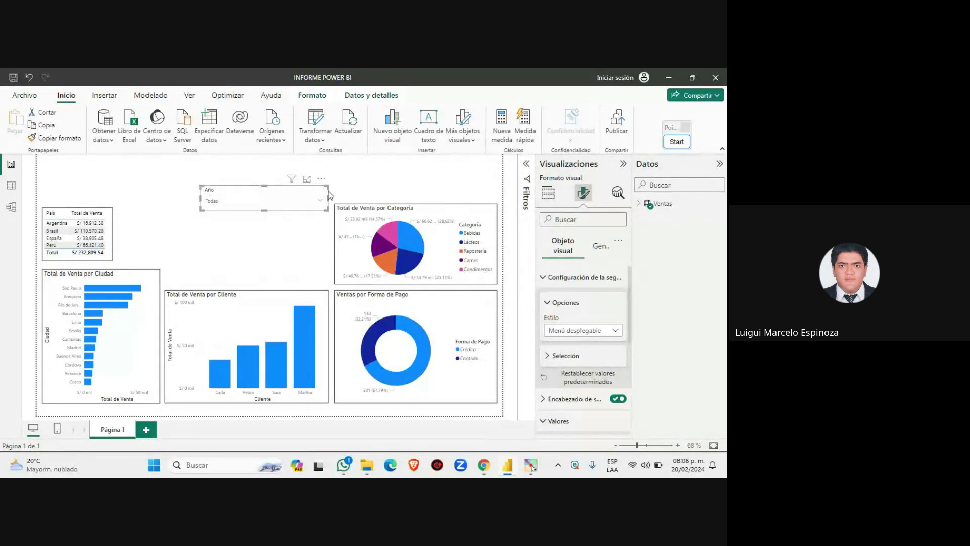
# Step: Narrow the Año slicer and place it above the Total de Venta por Categoría chart
pyautogui.moveTo(313, 199); pyautogui.dragTo(392, 180)
pyautogui.moveTo(427, 188); pyautogui.dragTo(423, 183)
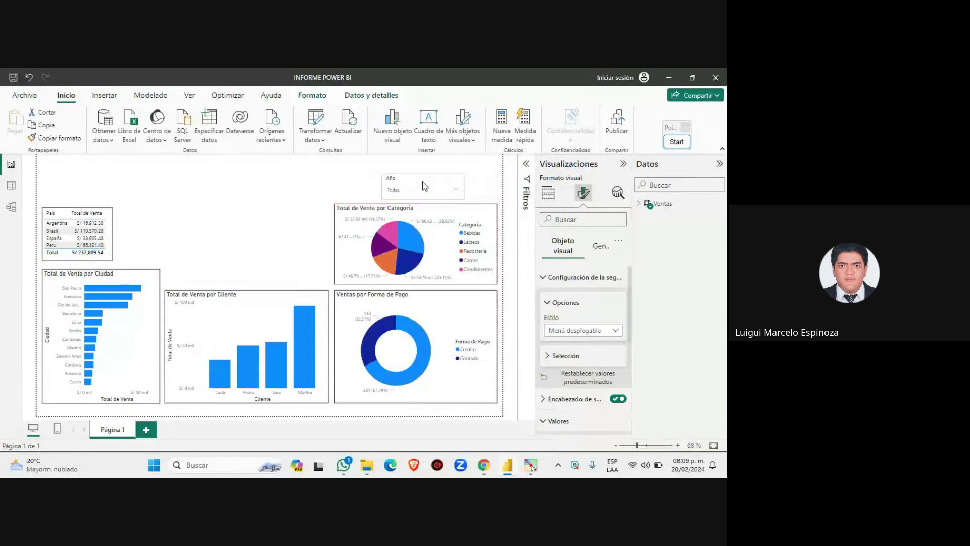
pyautogui.click(480, 183)
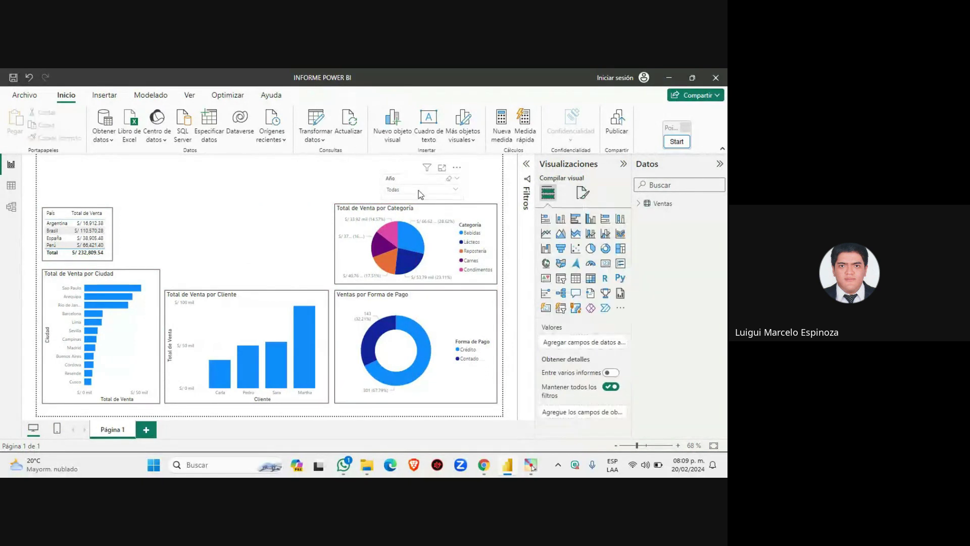
# Step: Check the years listed in the Año slicer and align the slicer with the left edge of the Total de Venta por Categoría chart
pyautogui.click(457, 189)
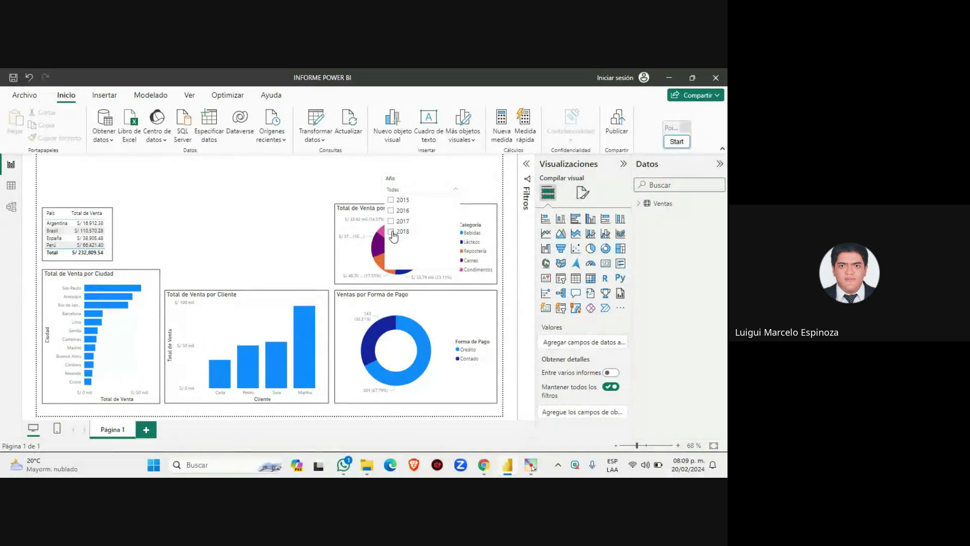
pyautogui.click(411, 178)
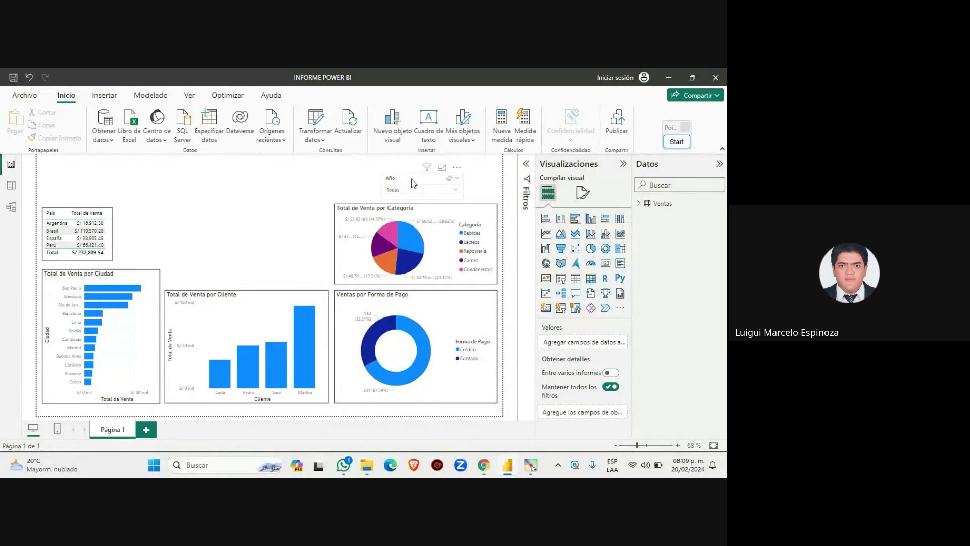
pyautogui.moveTo(411, 178); pyautogui.dragTo(370, 183)
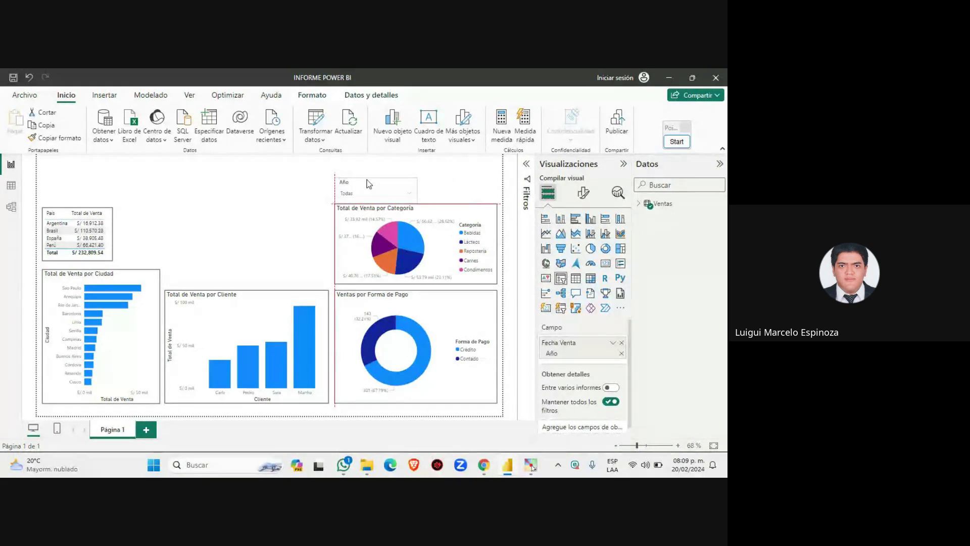
# Step: Filter the report to 2015 with the Año slicer and clear that selection again
pyautogui.click(410, 194)
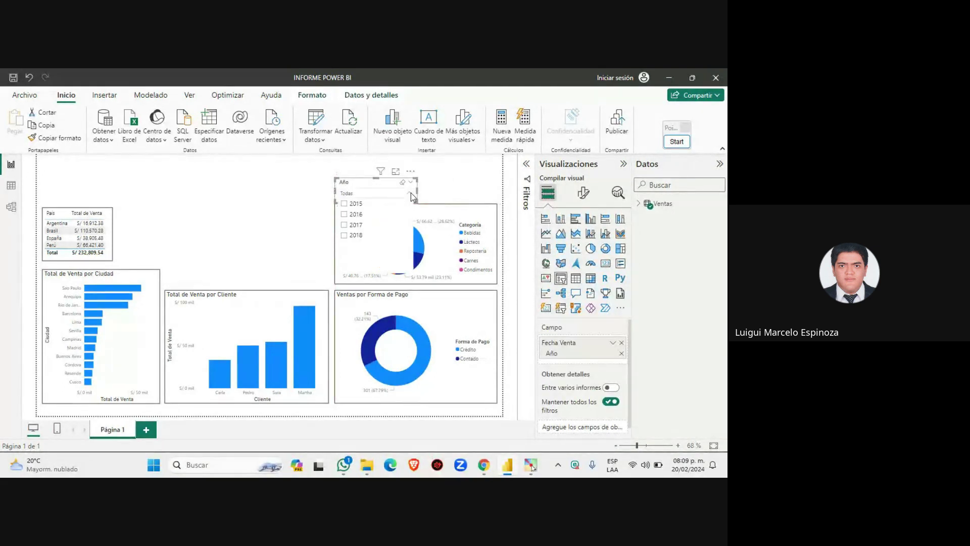
pyautogui.click(346, 204)
pyautogui.click(455, 191)
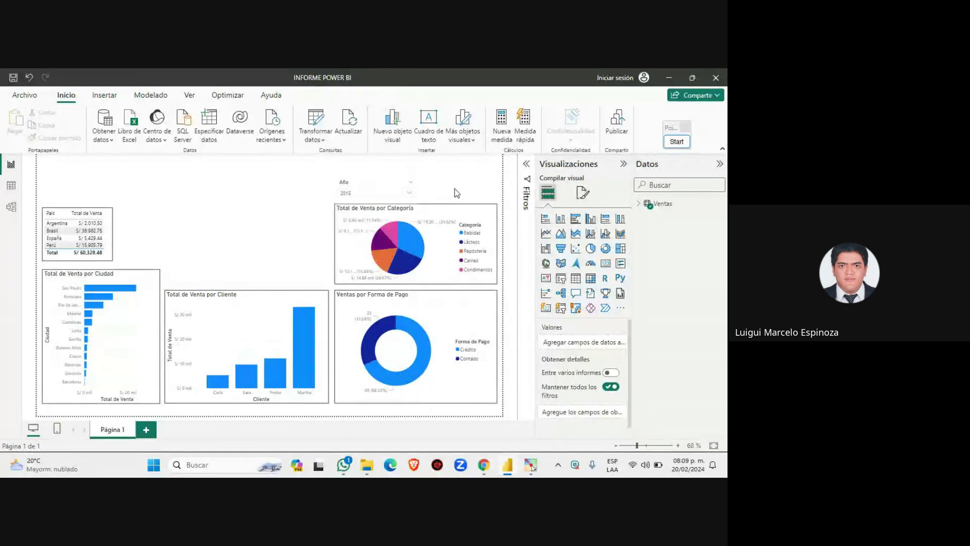
pyautogui.click(409, 194)
pyautogui.click(345, 204)
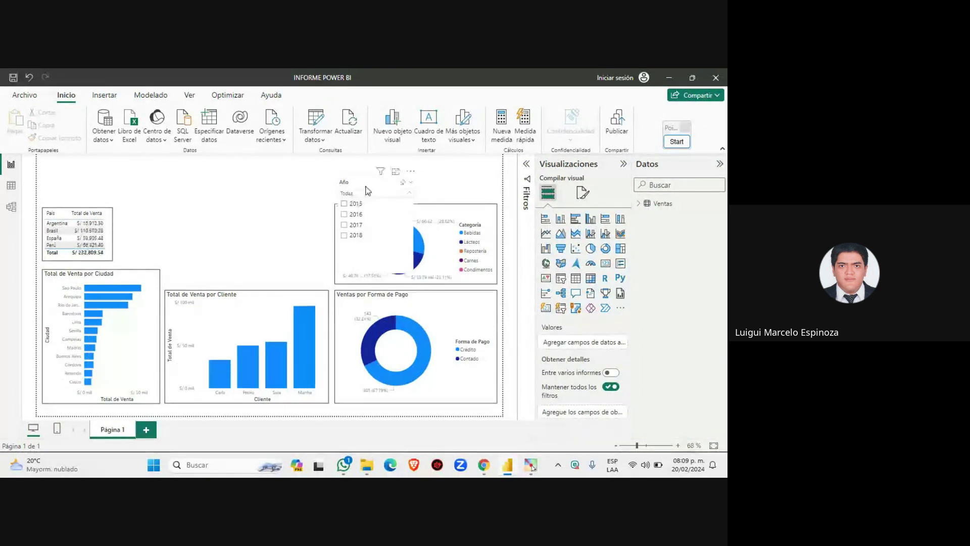
# Step: Align the Año slicer with the Categoría chart's right edge and move the País table directly beside that chart, above the Cliente chart
pyautogui.moveTo(368, 188); pyautogui.dragTo(444, 185)
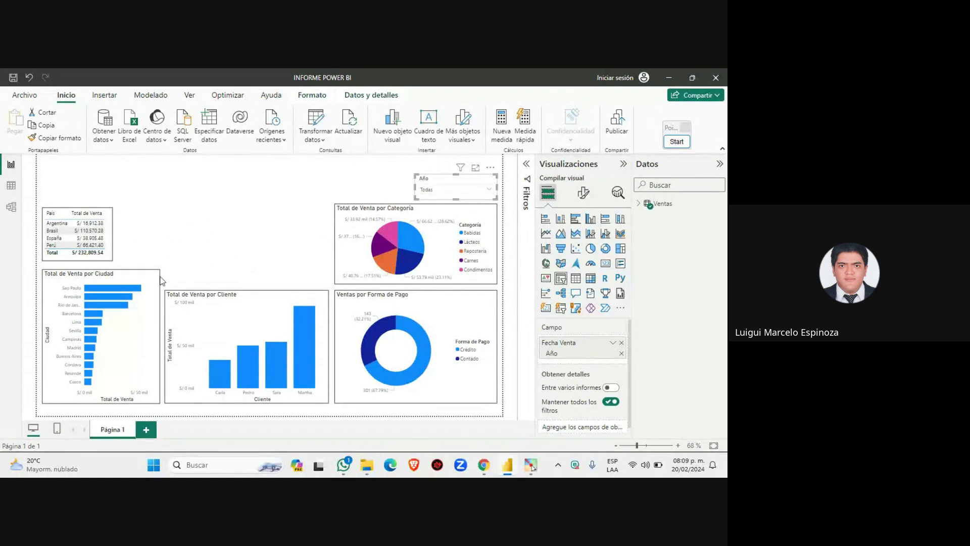
pyautogui.click(121, 279)
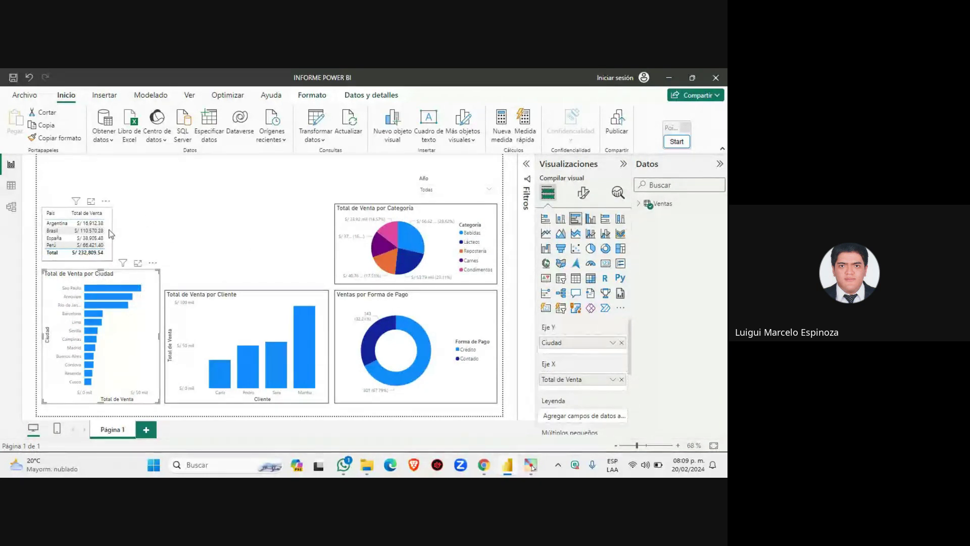
pyautogui.moveTo(112, 233); pyautogui.dragTo(328, 231)
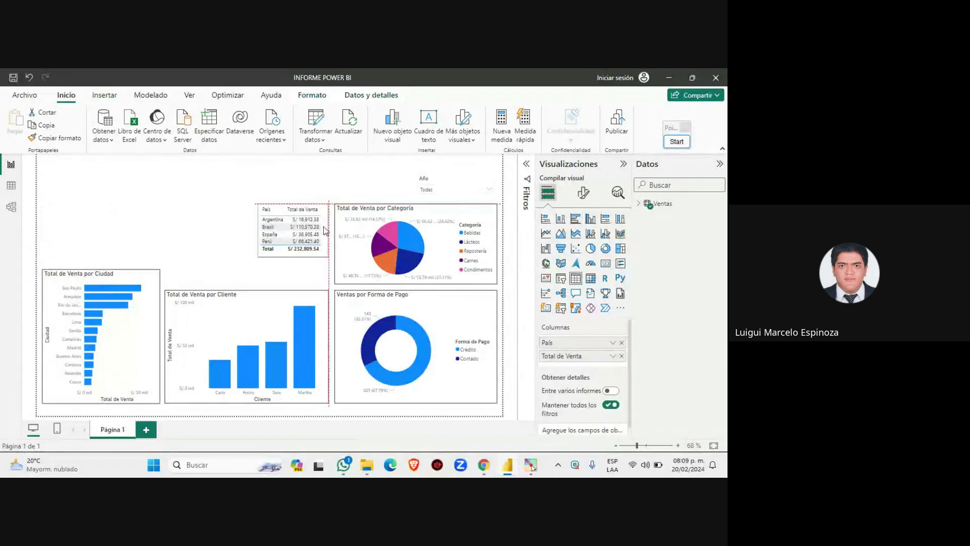
# Step: Shorten the Total de Venta por Ciudad chart slightly and extend the Total de Venta por Cliente chart upward to the same top edge
pyautogui.click(136, 283)
pyautogui.moveTo(105, 274)
pyautogui.mouseDown()
pyautogui.moveTo(105, 292)
pyautogui.moveTo(105, 272)
pyautogui.mouseUp()
pyautogui.click(246, 299)
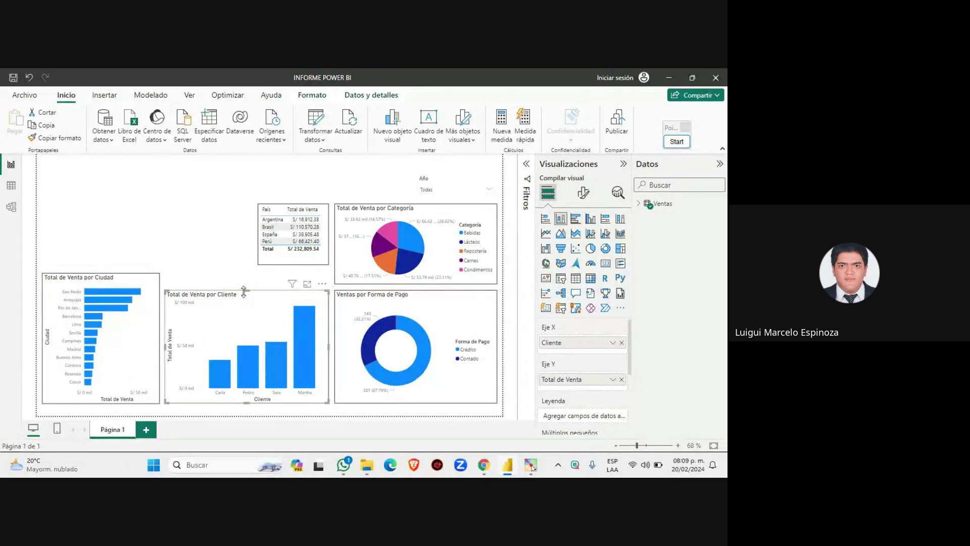
pyautogui.moveTo(251, 287); pyautogui.dragTo(251, 279)
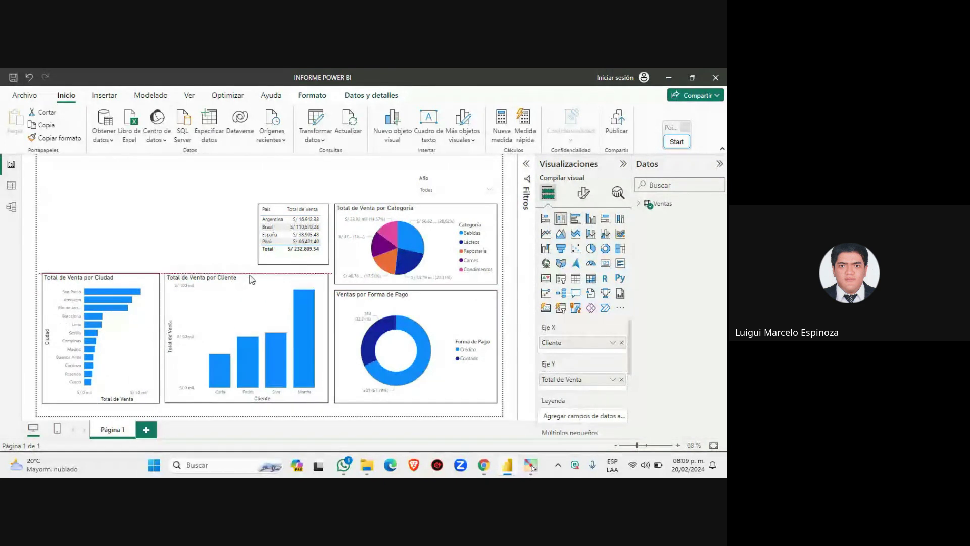
pyautogui.click(398, 233)
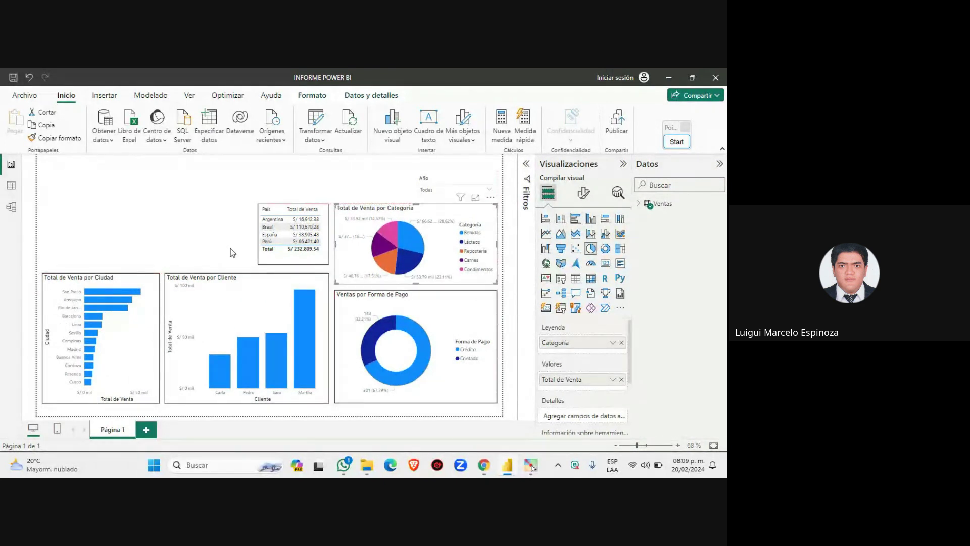
# Step: Move the Año slicer to the left of the País table, above the Total de Venta por Cliente chart
pyautogui.click(452, 183)
pyautogui.moveTo(259, 210); pyautogui.dragTo(204, 208)
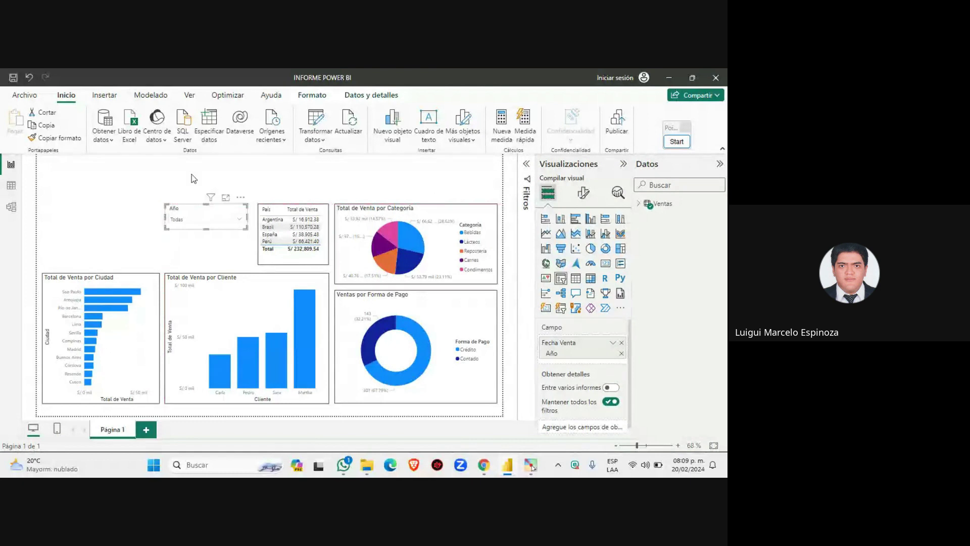
pyautogui.click(404, 182)
# Step: Mark the empty area above the Total de Venta por Ciudad chart with a red annotation rectangle and close the annotation
pyautogui.click(681, 143)
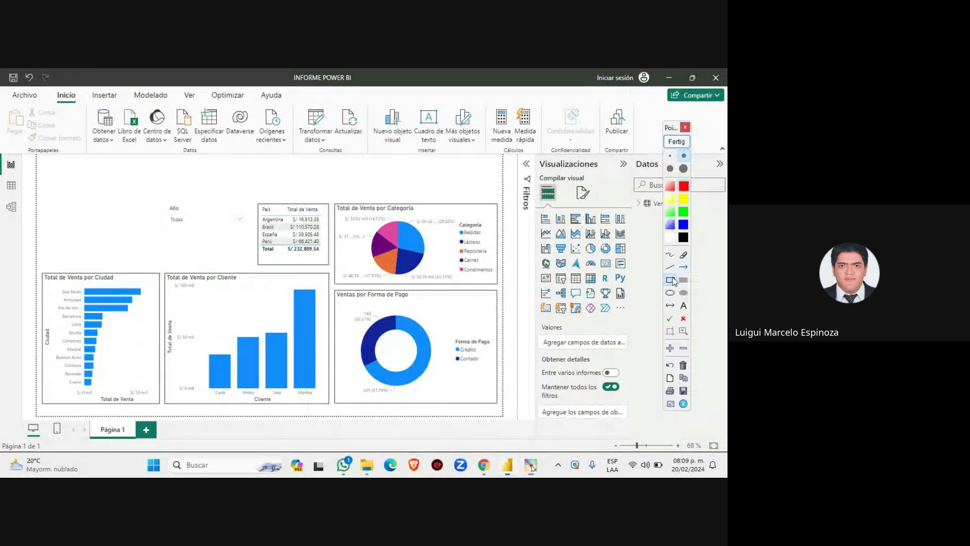
pyautogui.moveTo(42, 200); pyautogui.dragTo(157, 268)
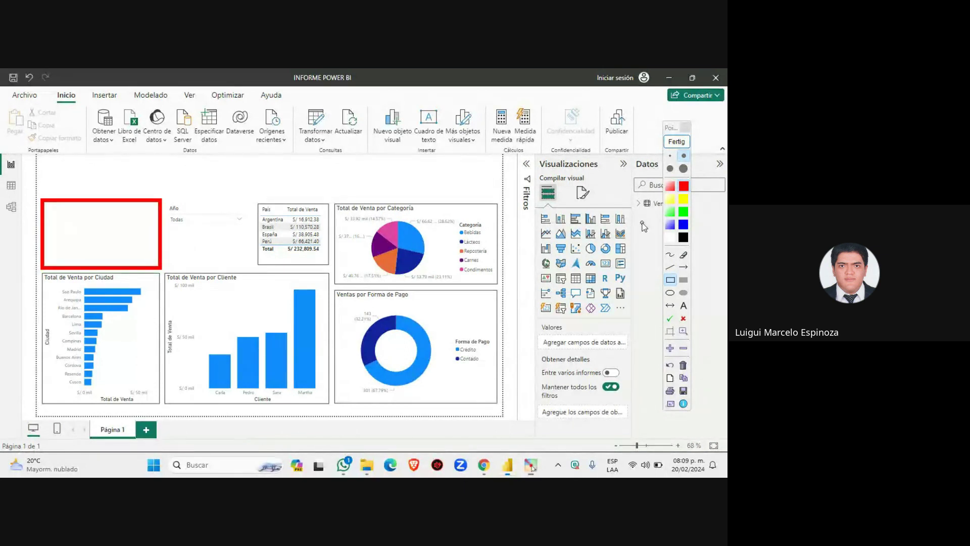
pyautogui.click(676, 143)
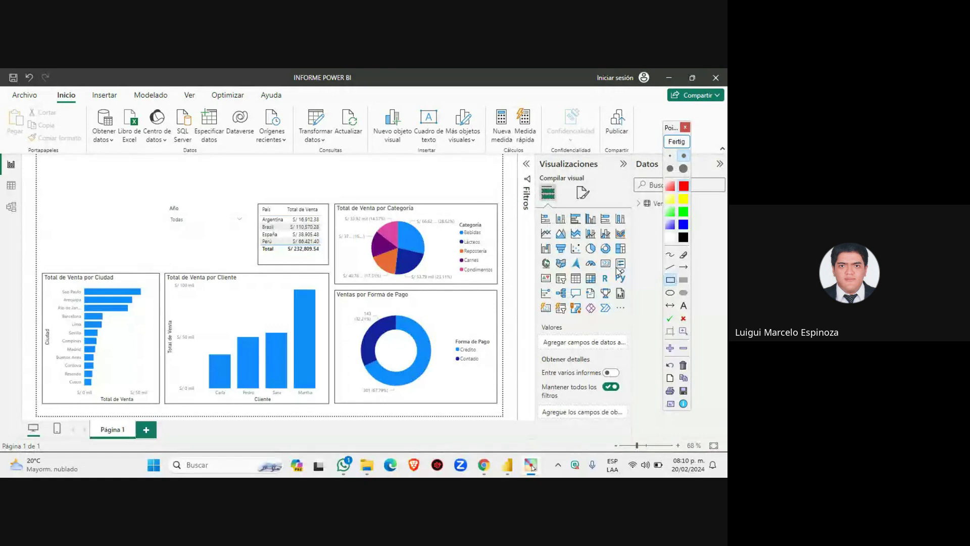
# Step: Point out the card visual type with a red annotation rectangle and arrow, magnify it, and close the annotation
pyautogui.moveTo(595, 256)
pyautogui.mouseDown()
pyautogui.moveTo(619, 279)
pyautogui.moveTo(612, 272)
pyautogui.mouseUp()
pyautogui.click(683, 266)
pyautogui.moveTo(426, 219); pyautogui.dragTo(595, 264)
pyautogui.click(677, 348)
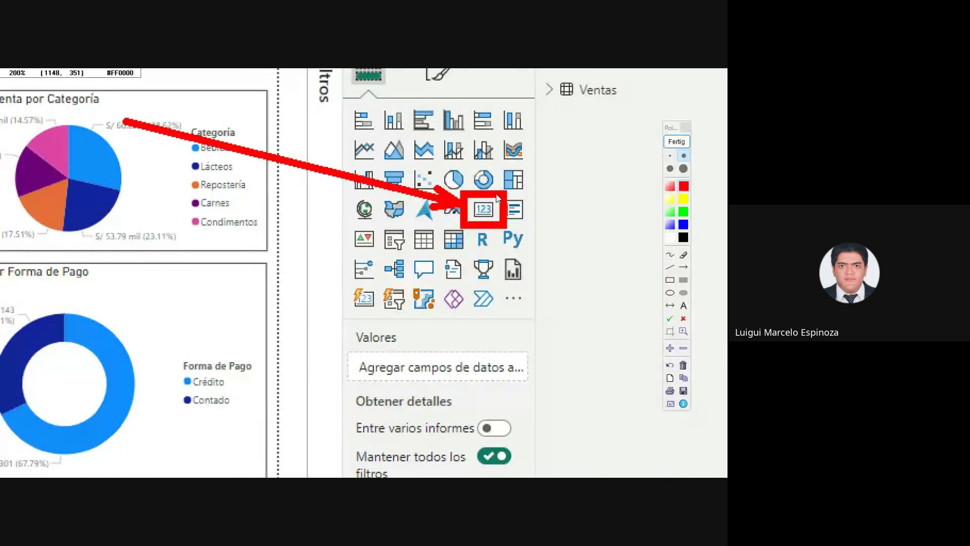
pyautogui.click(683, 348)
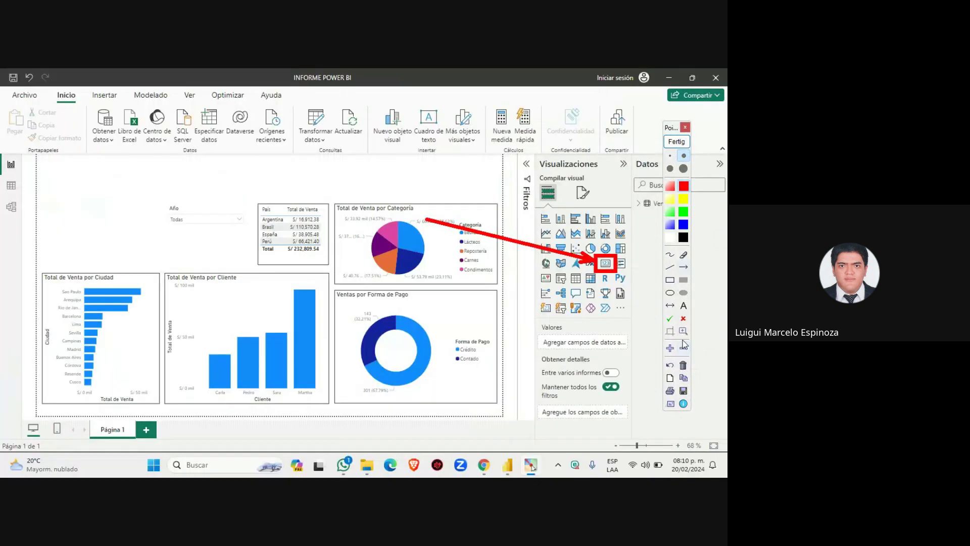
pyautogui.click(677, 141)
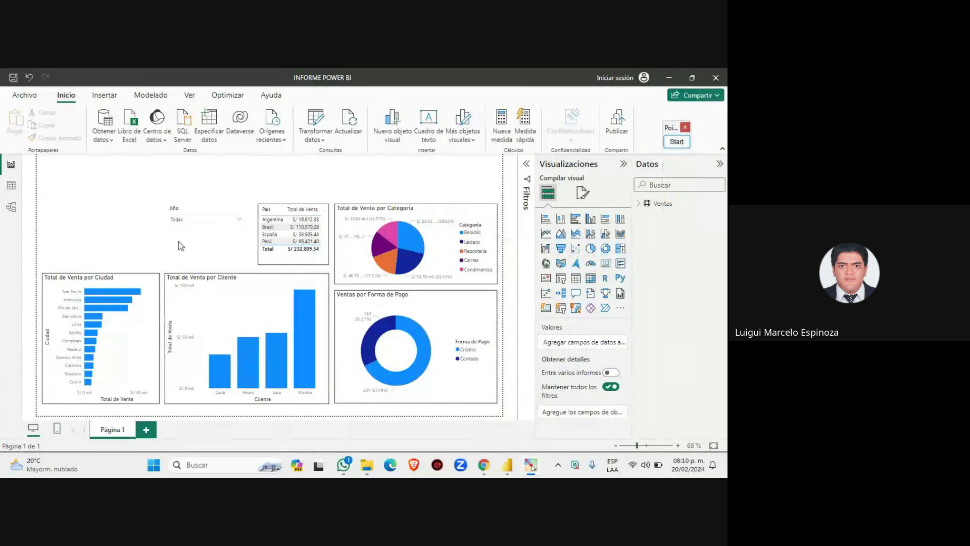
# Step: Insert a card visual in the empty area above the Total de Venta por Ciudad chart and expand the Ventas table's fields
pyautogui.click(605, 263)
pyautogui.moveTo(101, 229); pyautogui.dragTo(106, 244)
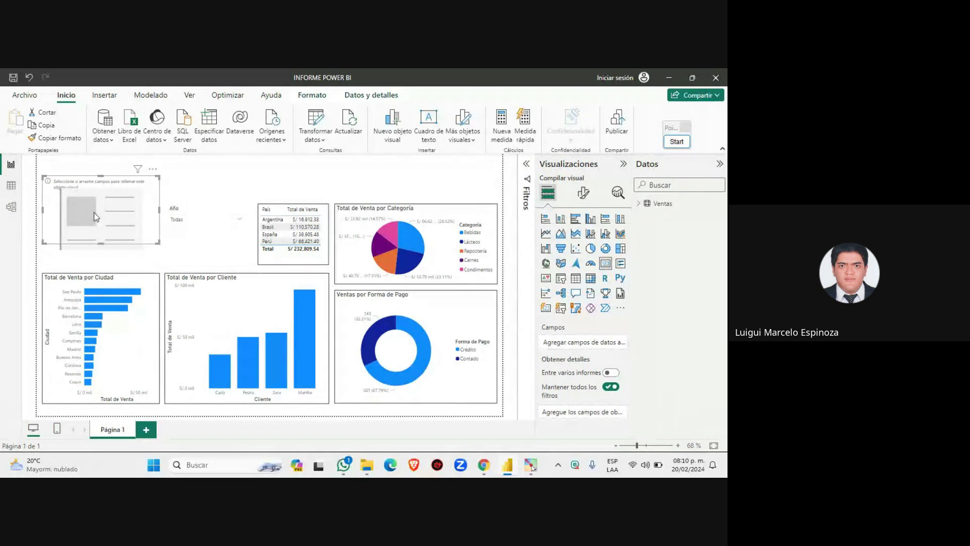
pyautogui.click(639, 205)
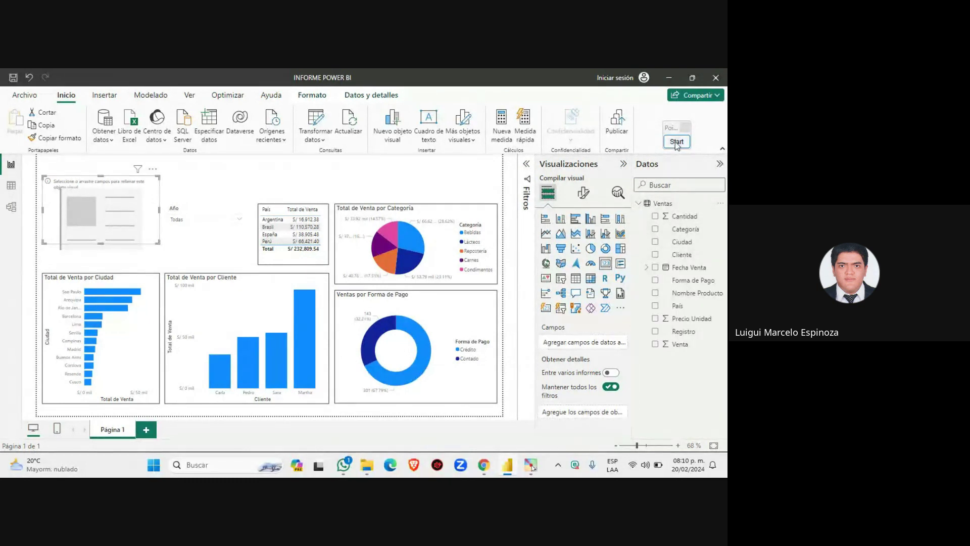
# Step: Move the screen annotation palette away from the field list and frame the empty card with a red rectangle
pyautogui.moveTo(673, 134); pyautogui.dragTo(250, 107)
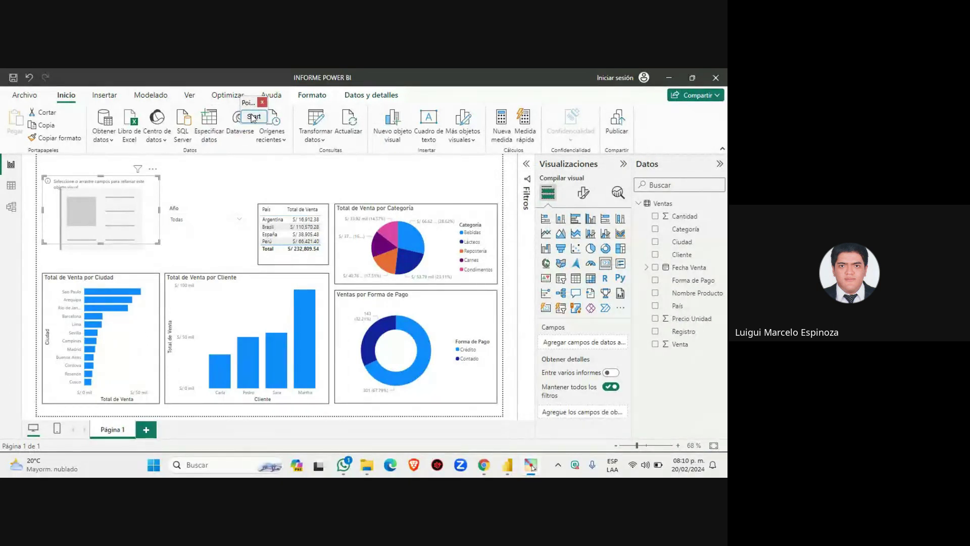
pyautogui.click(253, 116)
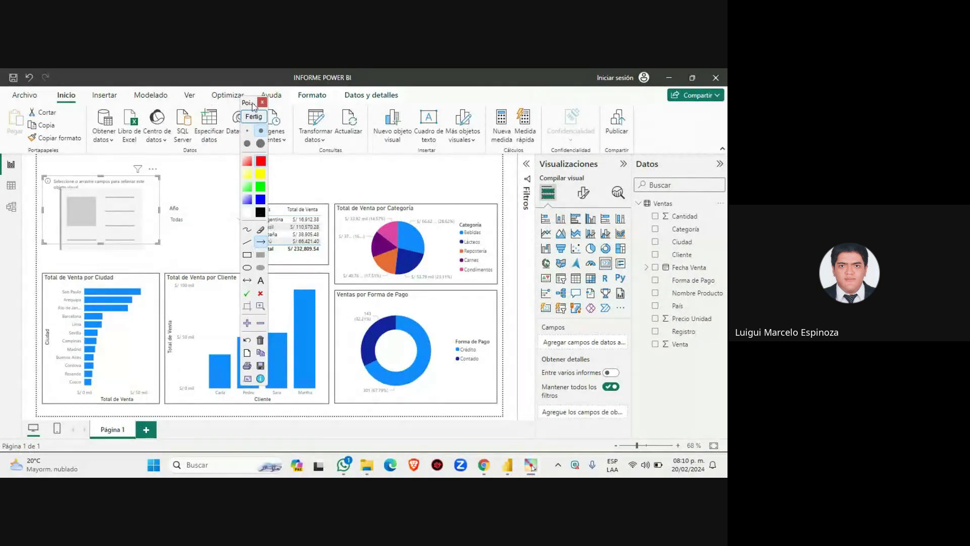
pyautogui.moveTo(250, 104); pyautogui.dragTo(17, 116)
pyautogui.click(13, 267)
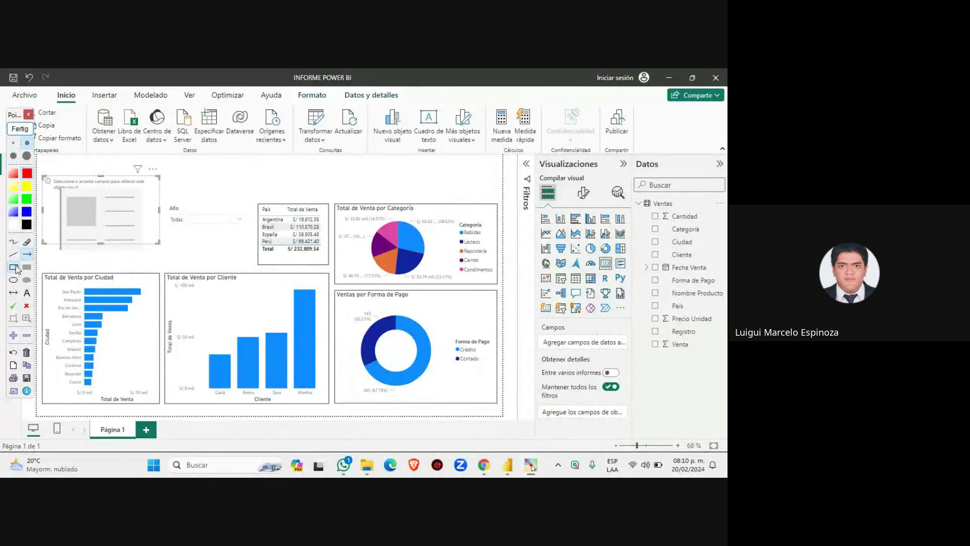
pyautogui.moveTo(38, 166); pyautogui.dragTo(166, 259)
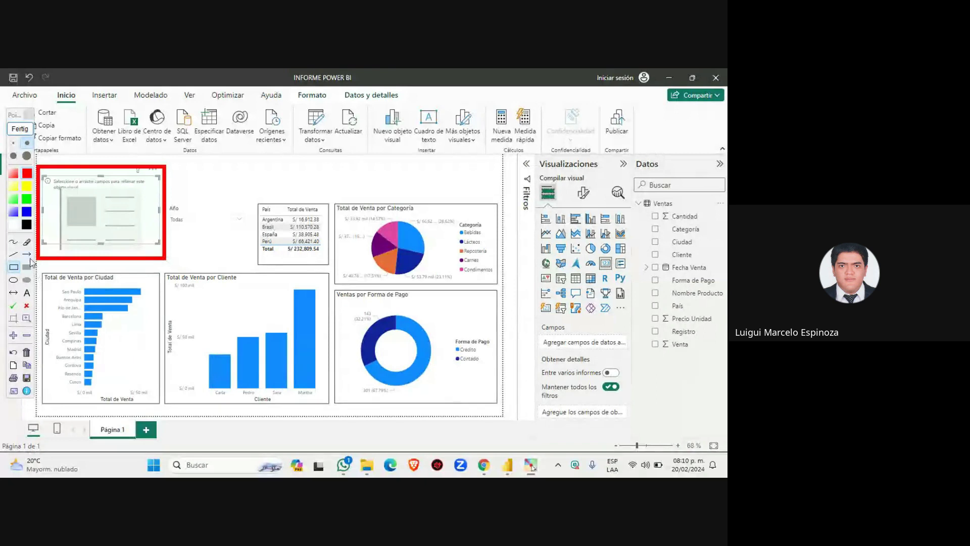
# Step: Draw a red arrow from the card to the Ventas fields, frame the field list with a rectangle, and close the annotation
pyautogui.moveTo(170, 226); pyautogui.dragTo(637, 295)
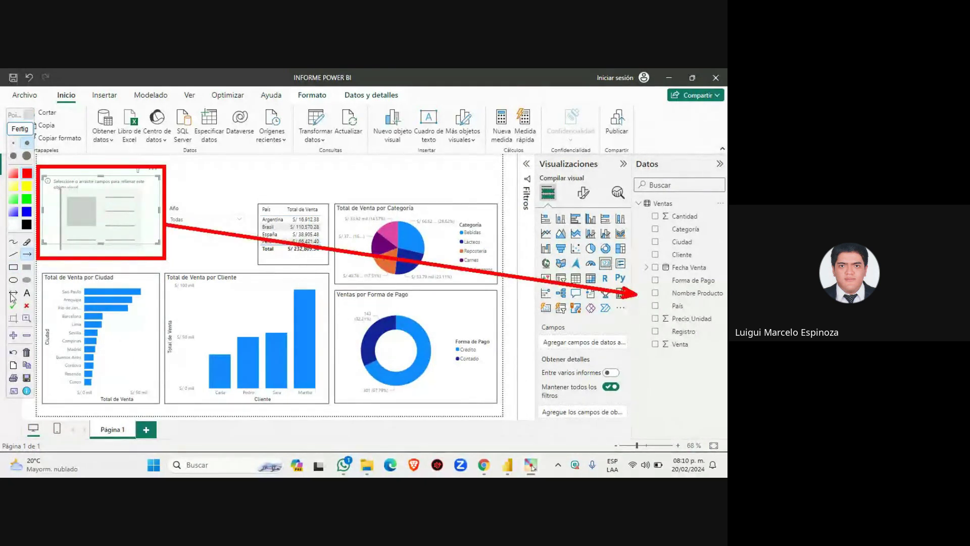
pyautogui.click(13, 268)
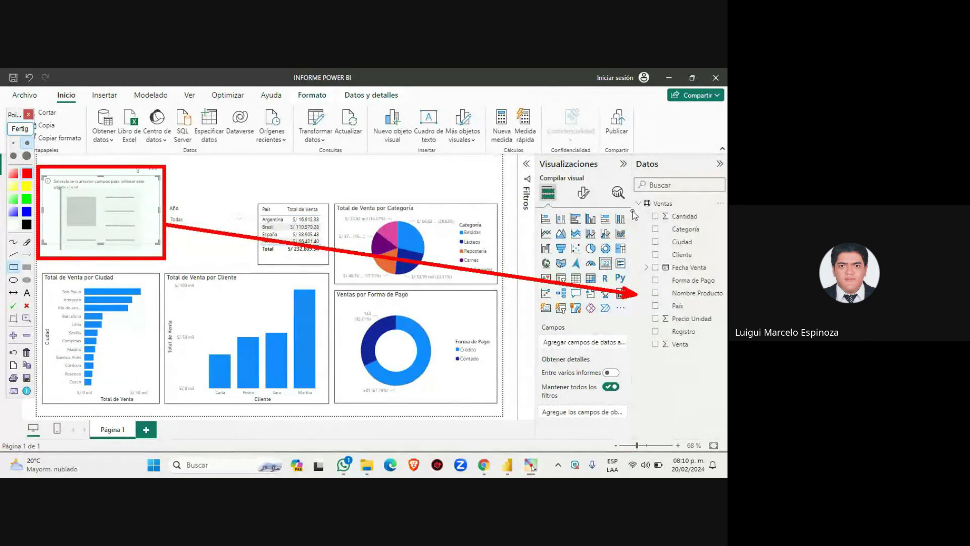
pyautogui.moveTo(633, 211)
pyautogui.mouseDown()
pyautogui.moveTo(701, 230)
pyautogui.moveTo(726, 354)
pyautogui.mouseUp()
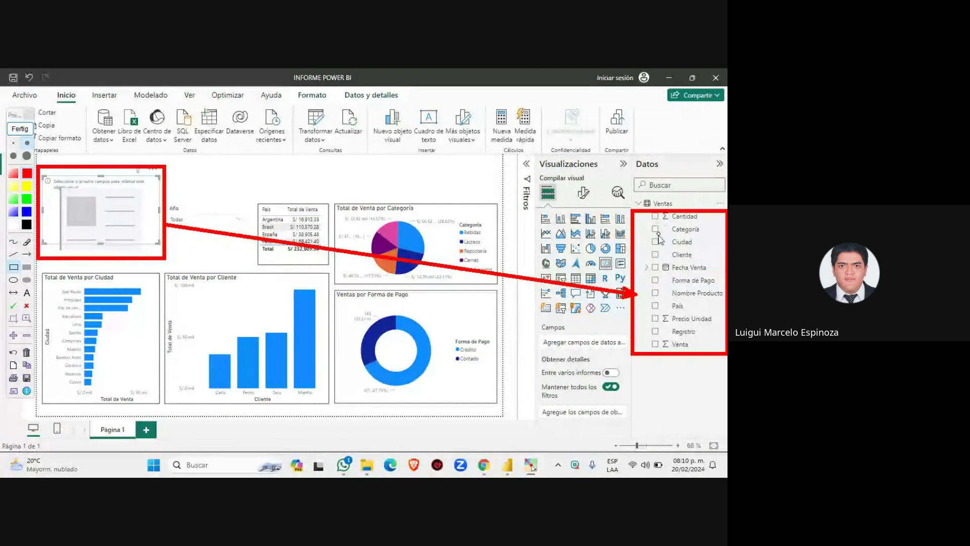
pyautogui.click(20, 128)
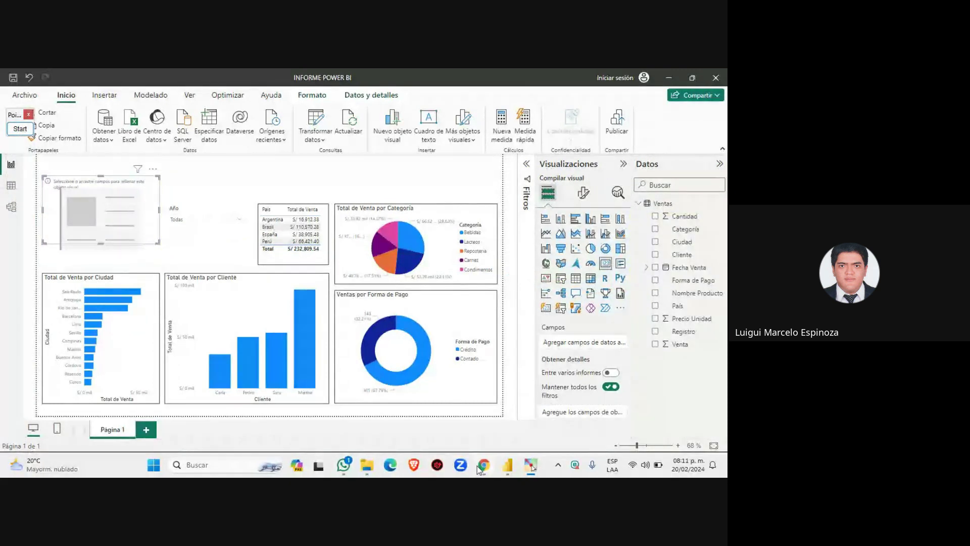
# Step: Switch to the Google Meet call in Chrome and show its chat messages
pyautogui.click(448, 411)
pyautogui.click(657, 431)
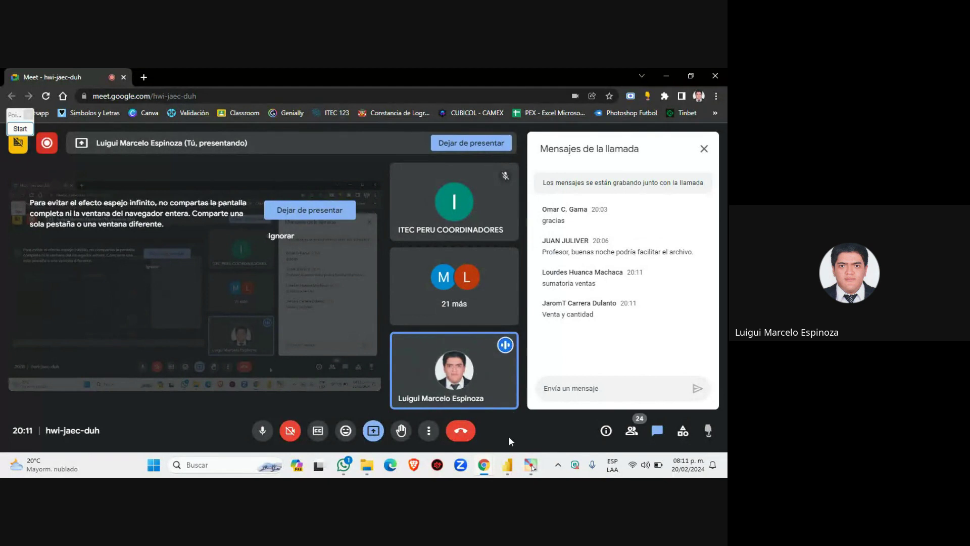
# Step: Switch back to the Power BI report and adjust the empty card's size and position above the Total de Venta por Ciudad chart
pyautogui.moveTo(507, 468)
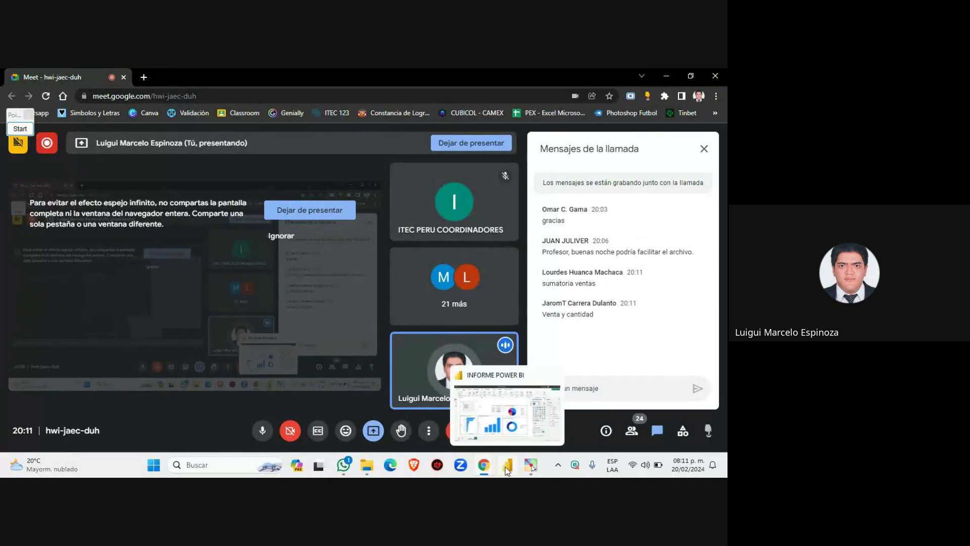
pyautogui.click(479, 419)
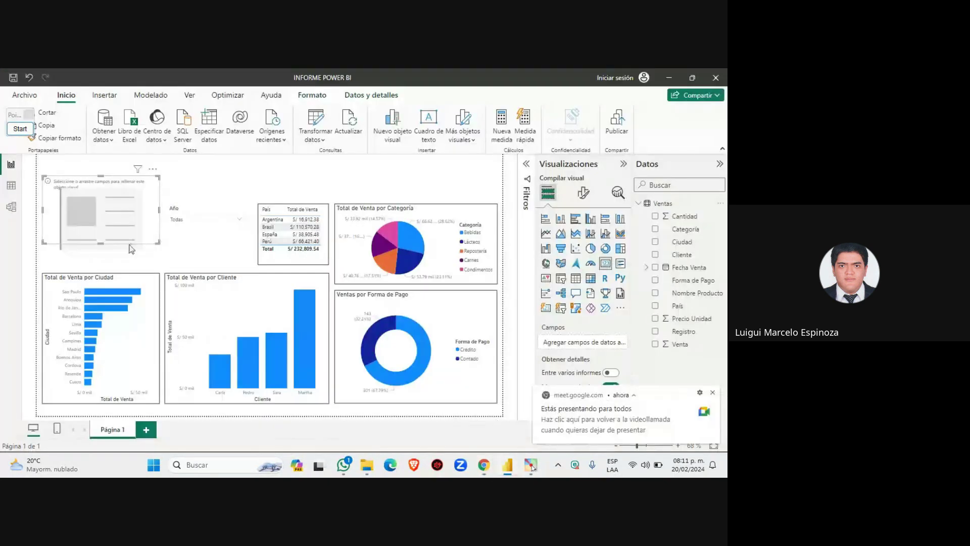
pyautogui.click(105, 252)
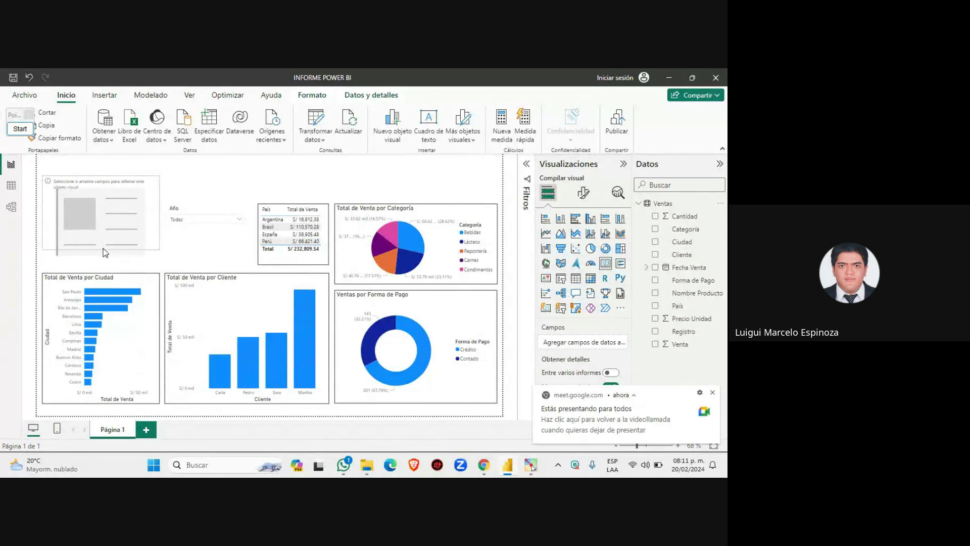
pyautogui.moveTo(113, 217); pyautogui.dragTo(116, 228)
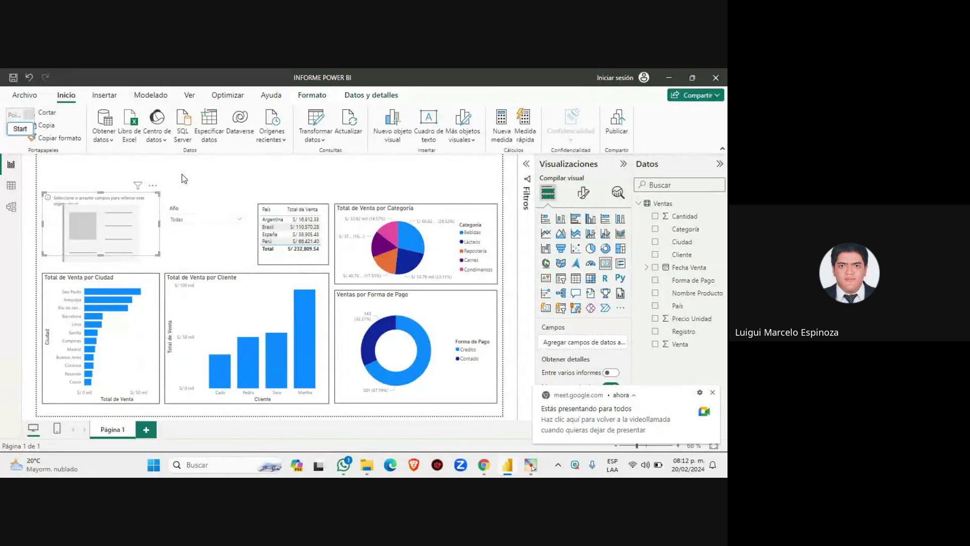
pyautogui.click(161, 205)
pyautogui.click(111, 210)
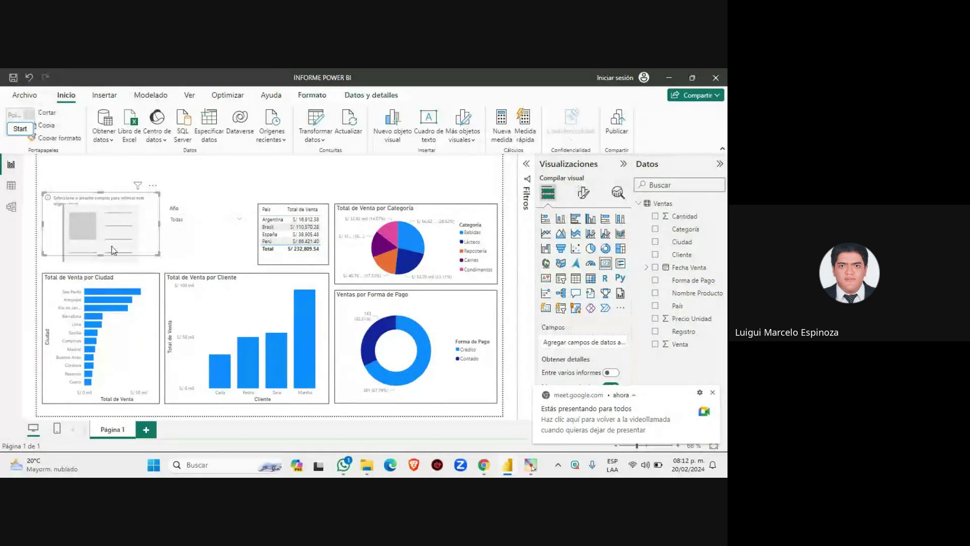
pyautogui.moveTo(101, 254); pyautogui.dragTo(111, 259)
pyautogui.click(193, 172)
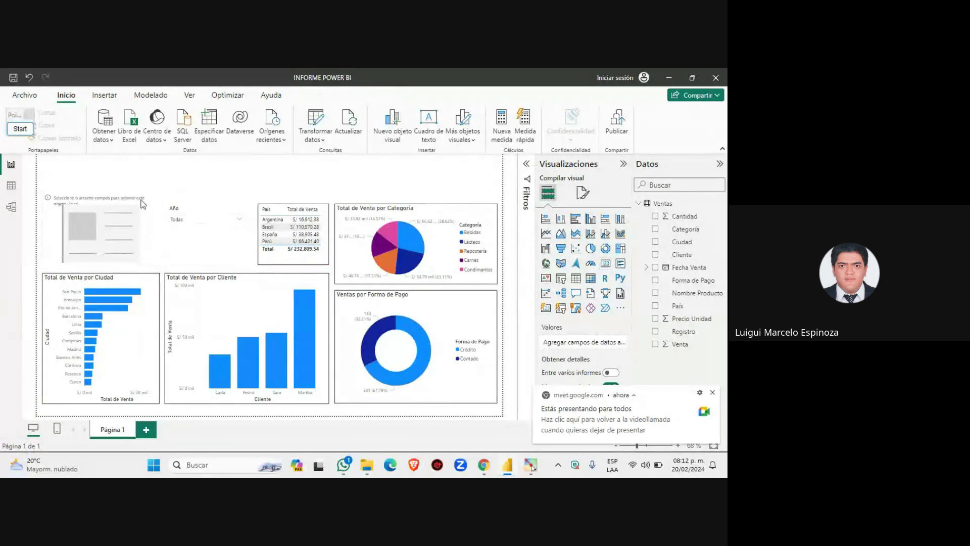
# Step: Check the chat messages in the Google Meet call and return to the Power BI report
pyautogui.moveTo(344, 465)
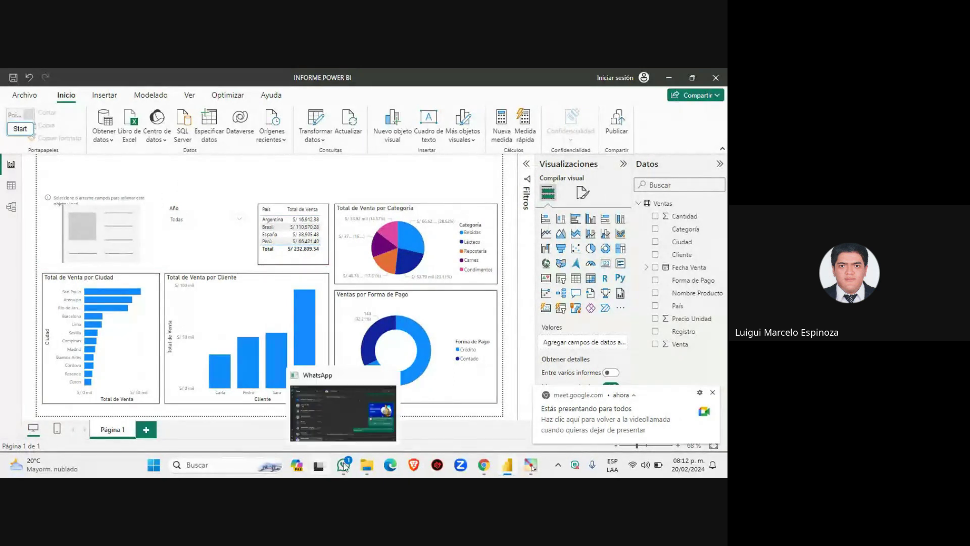
pyautogui.moveTo(484, 464)
pyautogui.click(419, 386)
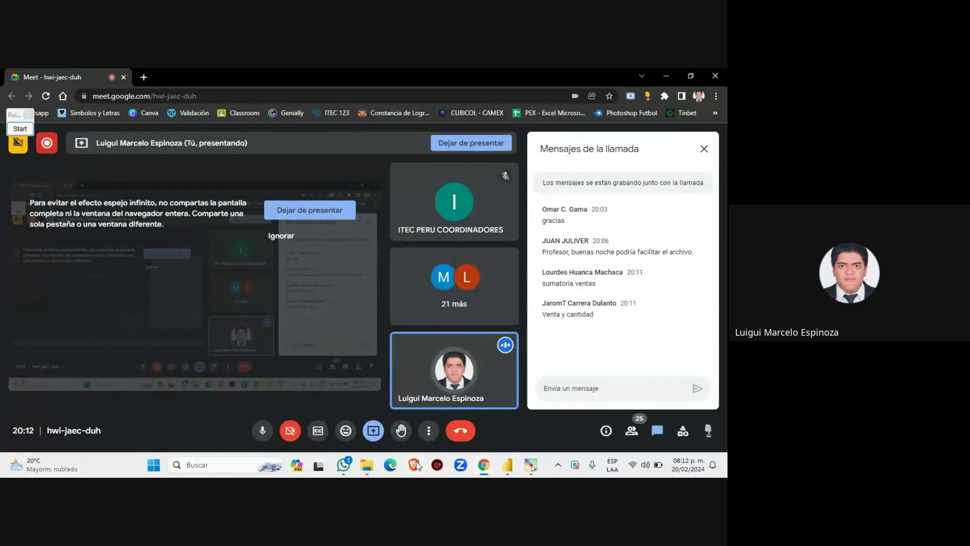
pyautogui.click(507, 465)
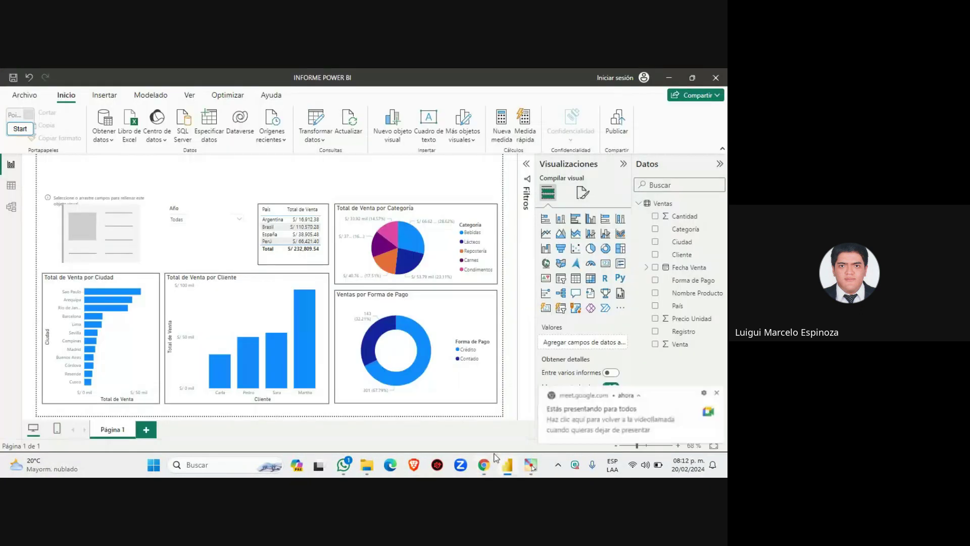
# Step: Frame the empty card and the Venta field with red rectangles joined by an arrow, and close the annotation
pyautogui.click(112, 223)
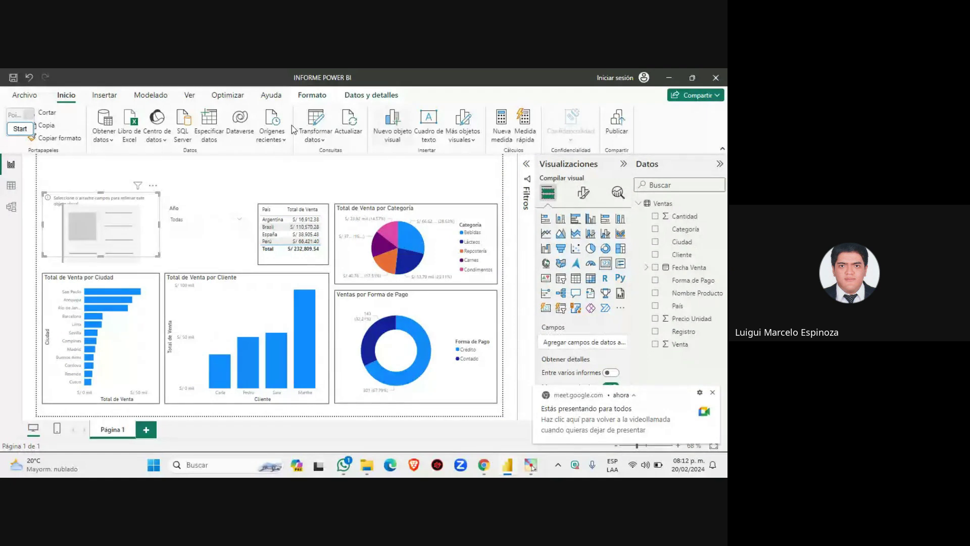
pyautogui.click(20, 130)
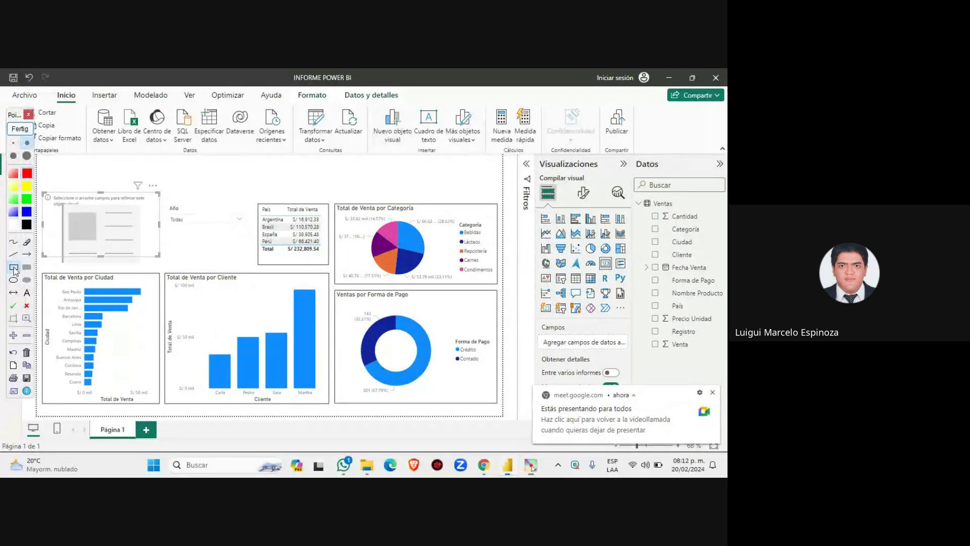
pyautogui.moveTo(38, 190)
pyautogui.mouseDown()
pyautogui.moveTo(170, 271)
pyautogui.moveTo(612, 310)
pyautogui.moveTo(648, 344)
pyautogui.moveTo(726, 369)
pyautogui.moveTo(724, 357)
pyautogui.mouseUp()
pyautogui.click(13, 267)
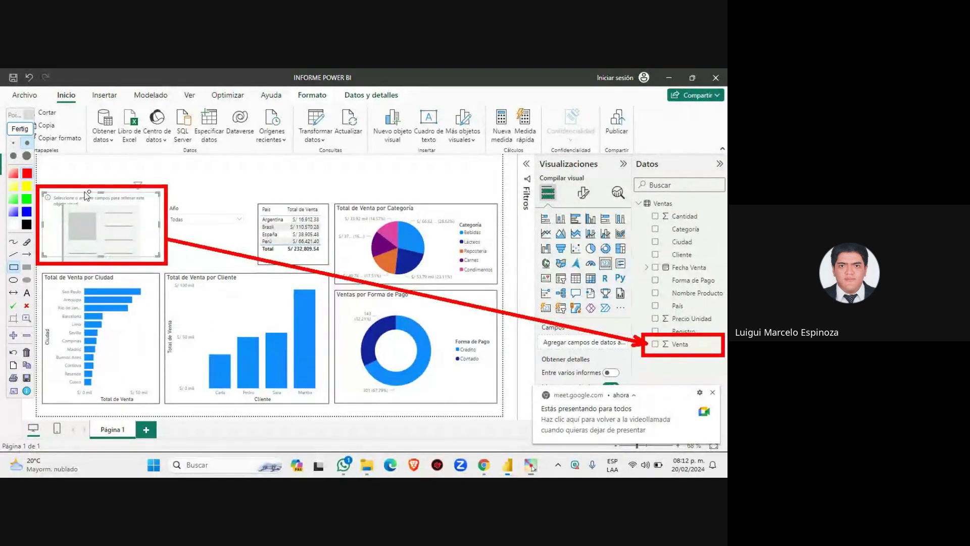
pyautogui.click(18, 130)
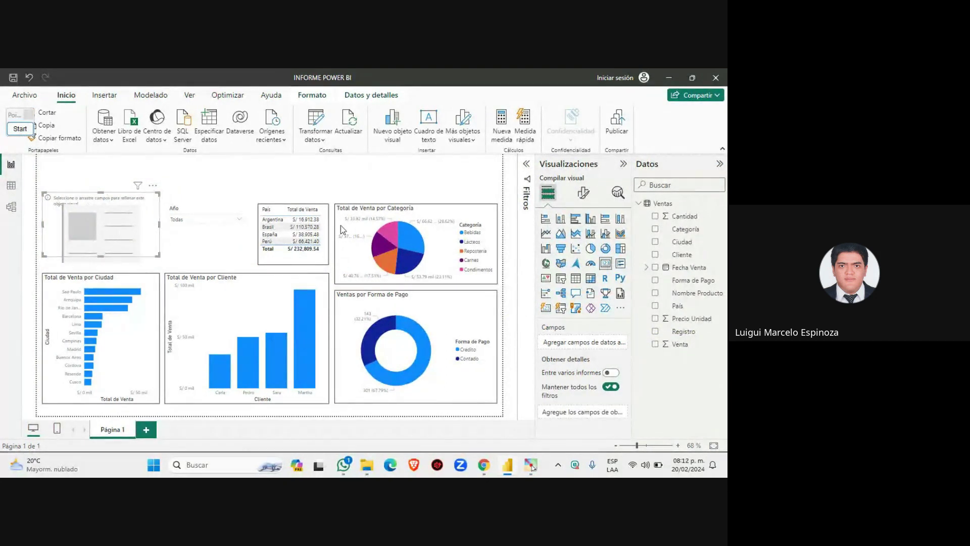
# Step: Add the Venta field to the card and widen the card so its value fits on one line
pyautogui.click(655, 346)
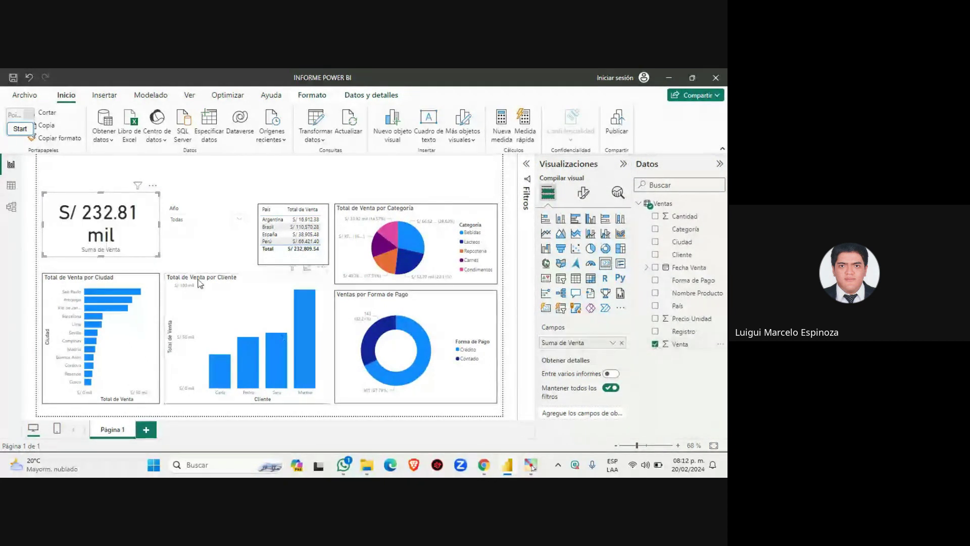
pyautogui.moveTo(158, 223); pyautogui.dragTo(163, 248)
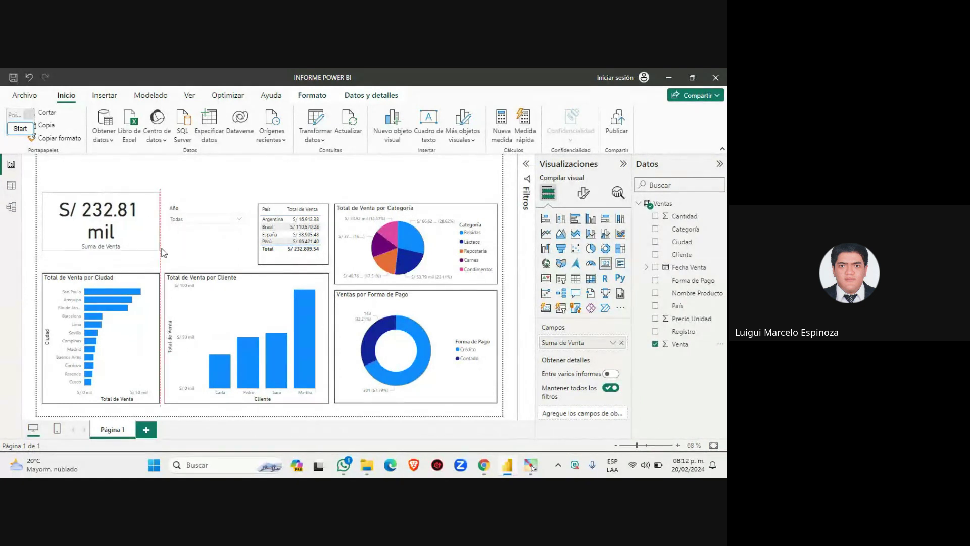
pyautogui.moveTo(110, 223); pyautogui.dragTo(113, 221)
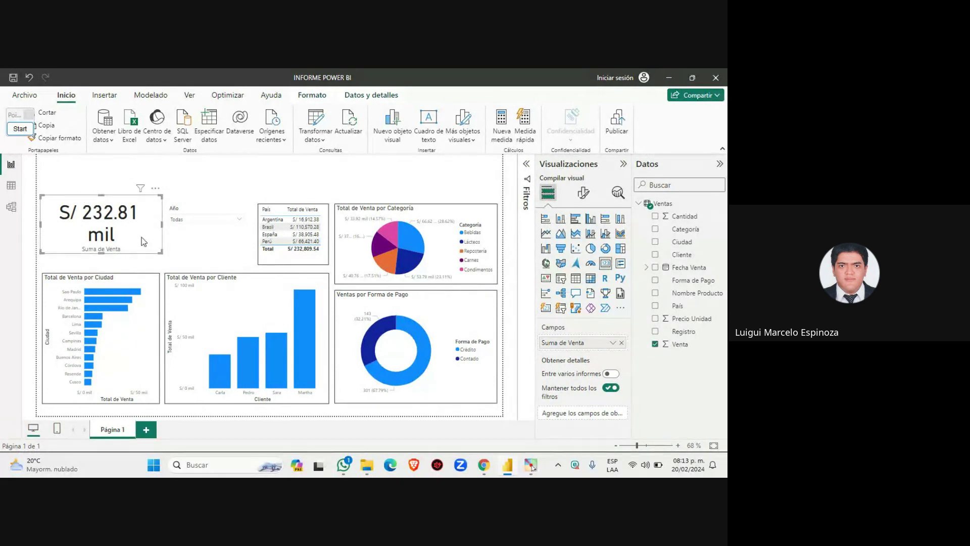
pyautogui.click(164, 227)
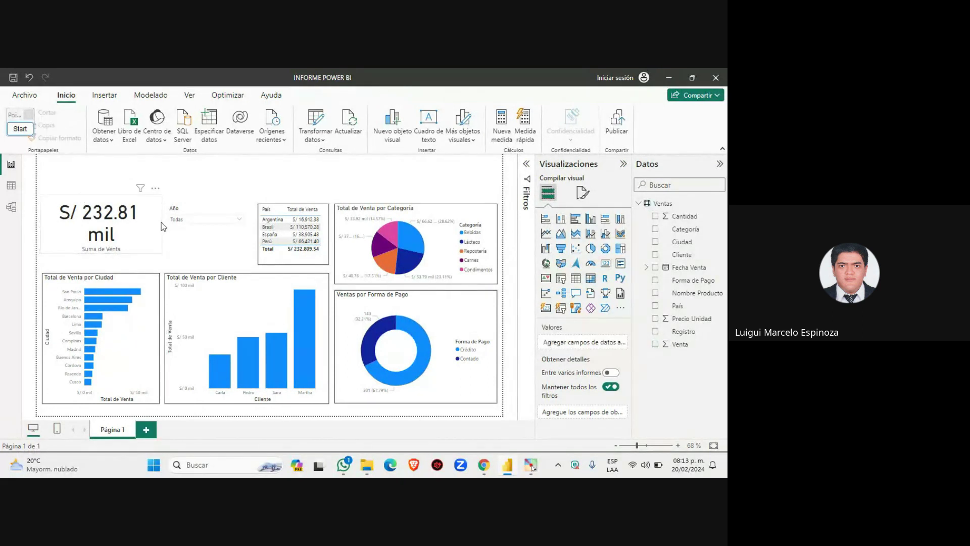
pyautogui.click(162, 226)
pyautogui.moveTo(163, 226); pyautogui.dragTo(175, 225)
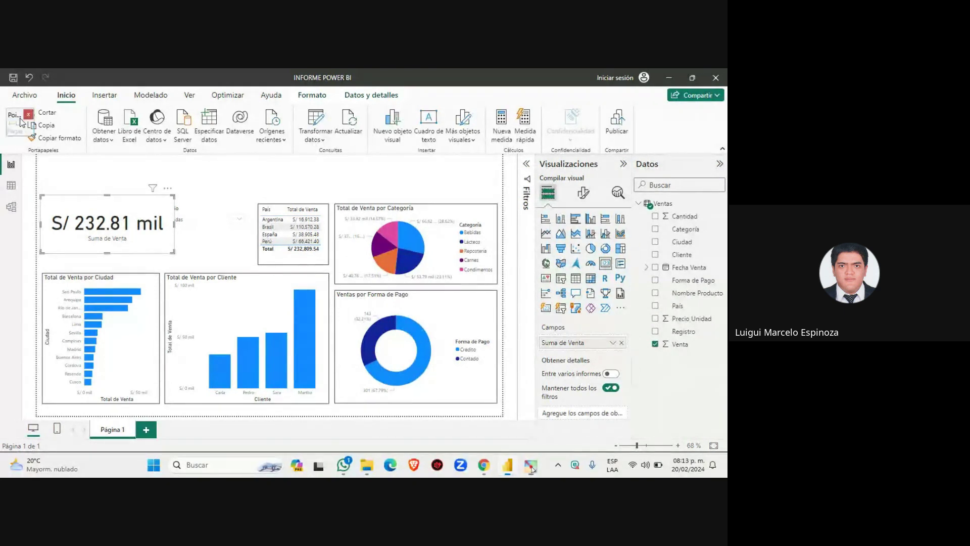
# Step: Move the annotation palette off the report, frame the card, the country table and all four charts in red, and close the annotation
pyautogui.click(19, 127)
pyautogui.moveTo(19, 119); pyautogui.dragTo(669, 117)
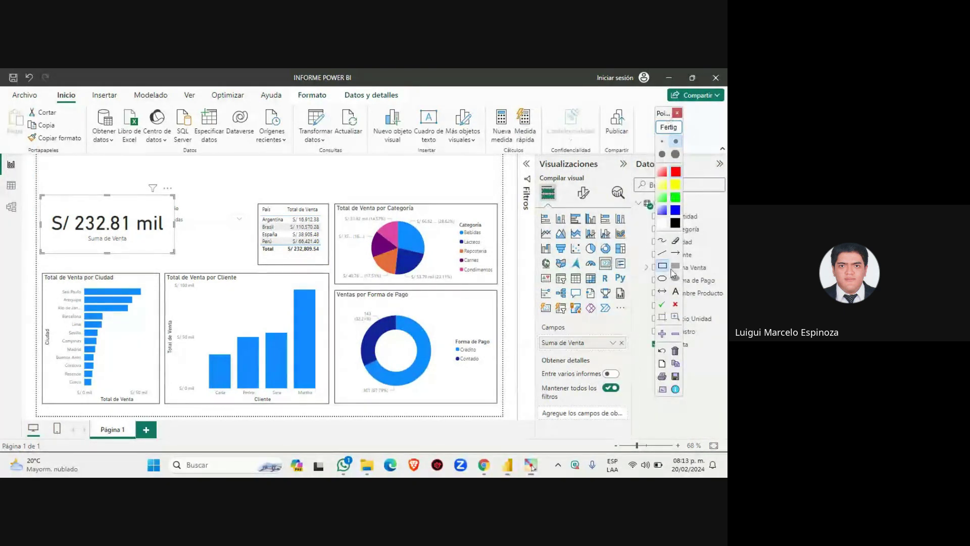
pyautogui.click(664, 267)
pyautogui.moveTo(40, 189)
pyautogui.mouseDown()
pyautogui.moveTo(120, 239)
pyautogui.moveTo(181, 256)
pyautogui.mouseUp()
pyautogui.moveTo(330, 198); pyautogui.dragTo(502, 290)
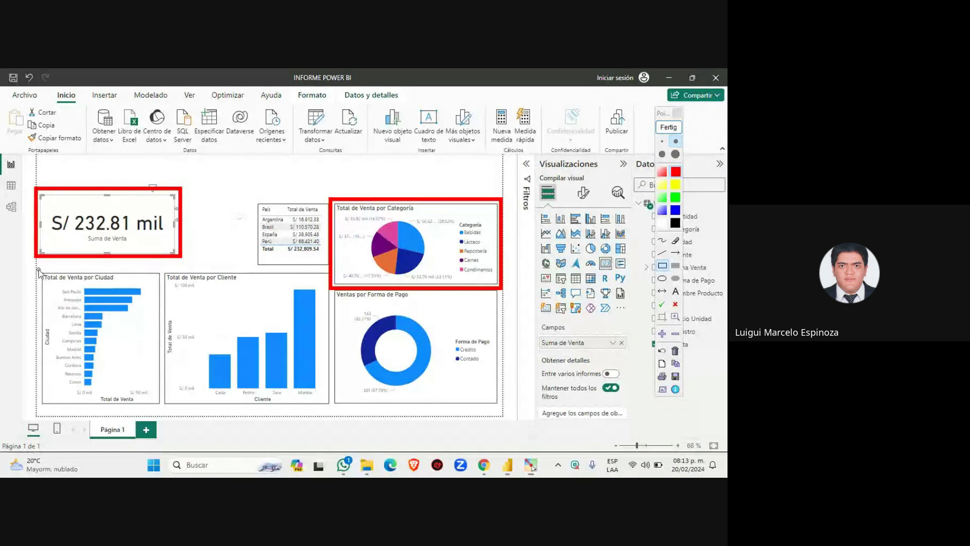
pyautogui.moveTo(40, 269); pyautogui.dragTo(163, 410)
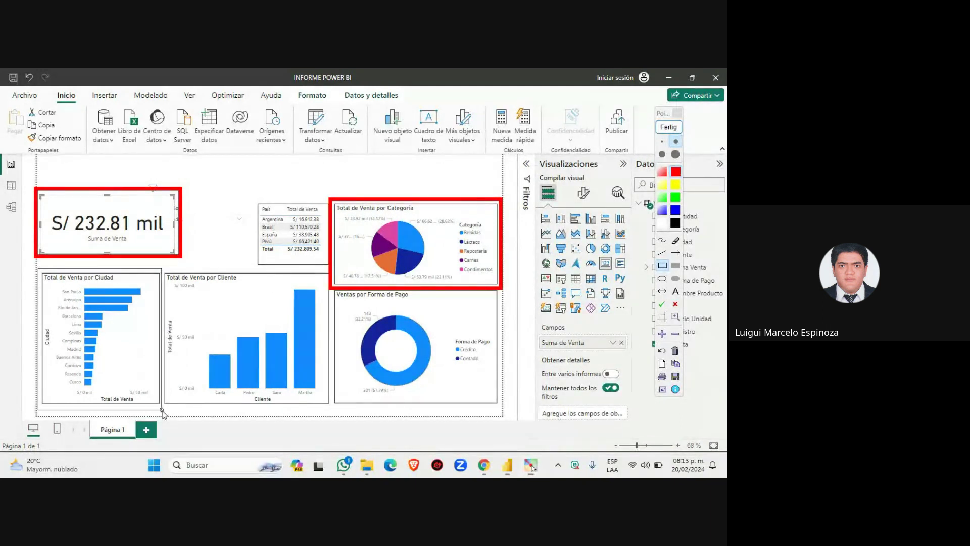
pyautogui.moveTo(162, 265)
pyautogui.mouseDown()
pyautogui.moveTo(251, 284)
pyautogui.moveTo(332, 330)
pyautogui.moveTo(332, 413)
pyautogui.mouseUp()
pyautogui.moveTo(333, 286)
pyautogui.mouseDown()
pyautogui.moveTo(501, 378)
pyautogui.moveTo(507, 425)
pyautogui.moveTo(503, 417)
pyautogui.mouseUp()
pyautogui.moveTo(251, 192)
pyautogui.mouseDown()
pyautogui.moveTo(340, 276)
pyautogui.moveTo(334, 265)
pyautogui.mouseUp()
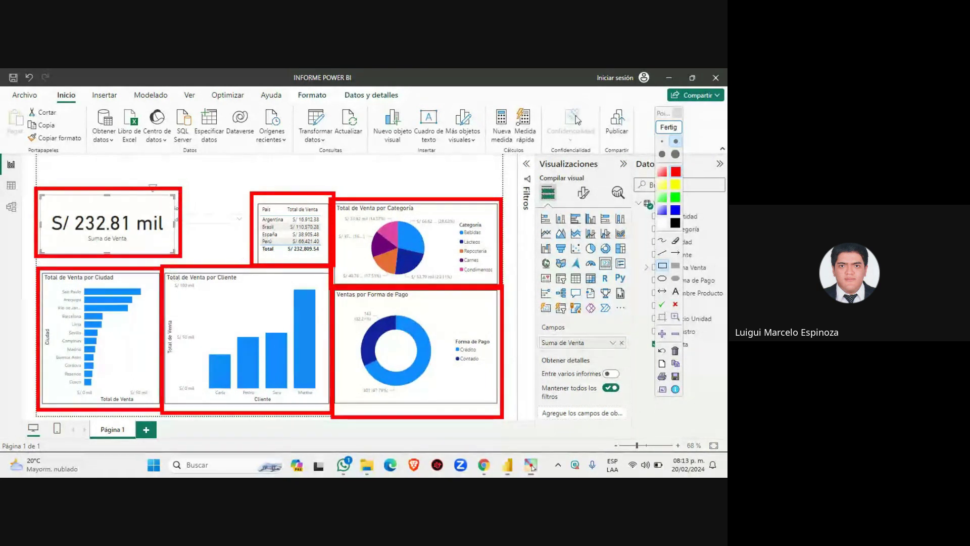
pyautogui.click(668, 127)
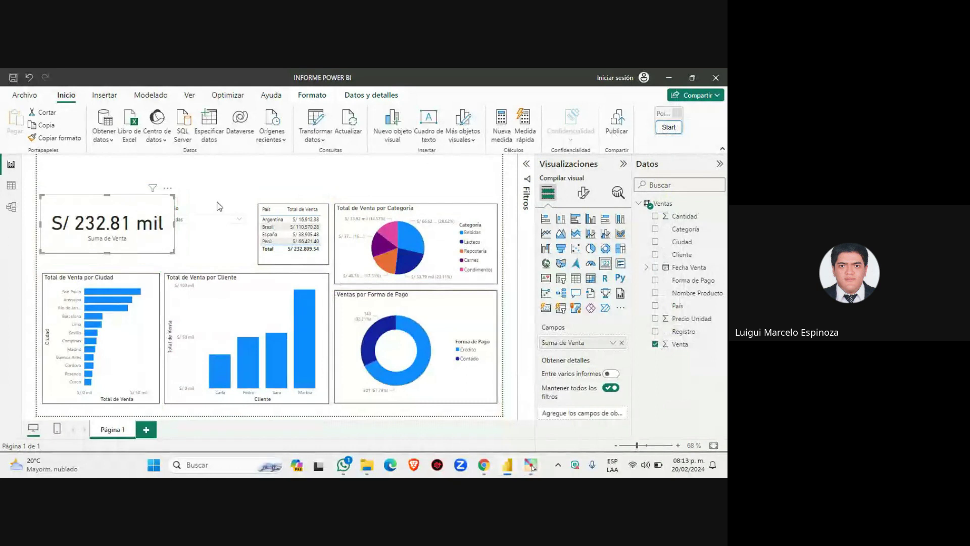
# Step: Frame the card in red, point an arrow at the visual formatting option, frame that option, and close the annotation
pyautogui.click(669, 126)
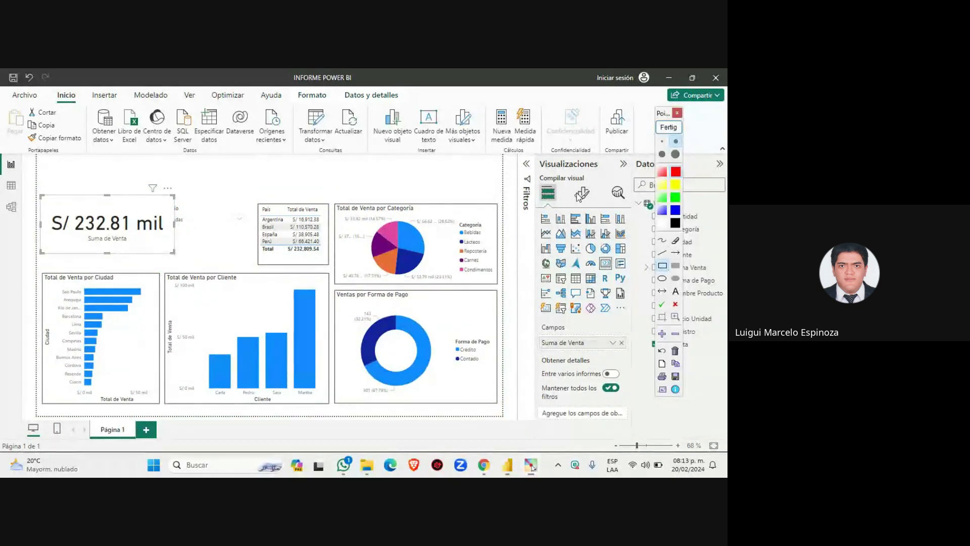
pyautogui.moveTo(35, 189)
pyautogui.mouseDown()
pyautogui.moveTo(178, 258)
pyautogui.moveTo(387, 220)
pyautogui.moveTo(568, 205)
pyautogui.moveTo(570, 194)
pyautogui.mouseUp()
pyautogui.click(675, 253)
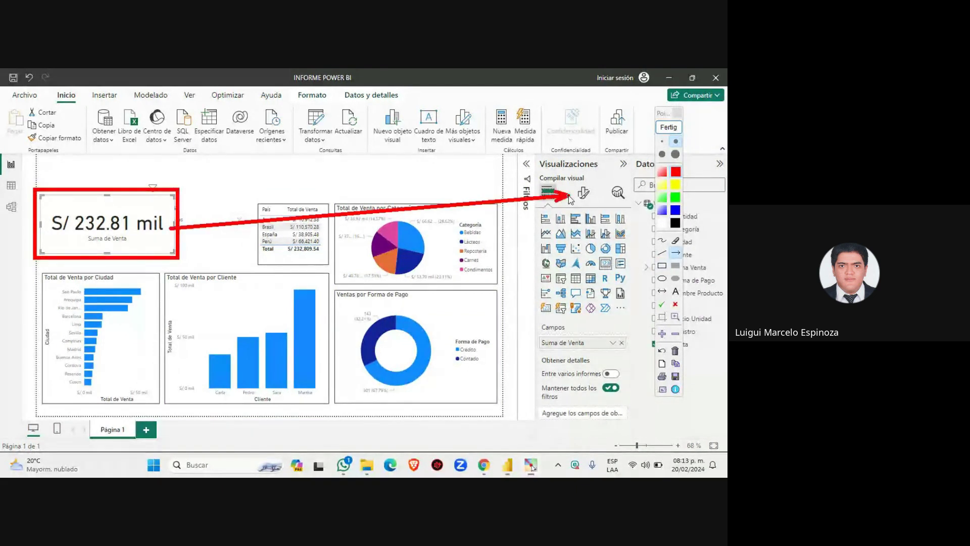
pyautogui.click(662, 266)
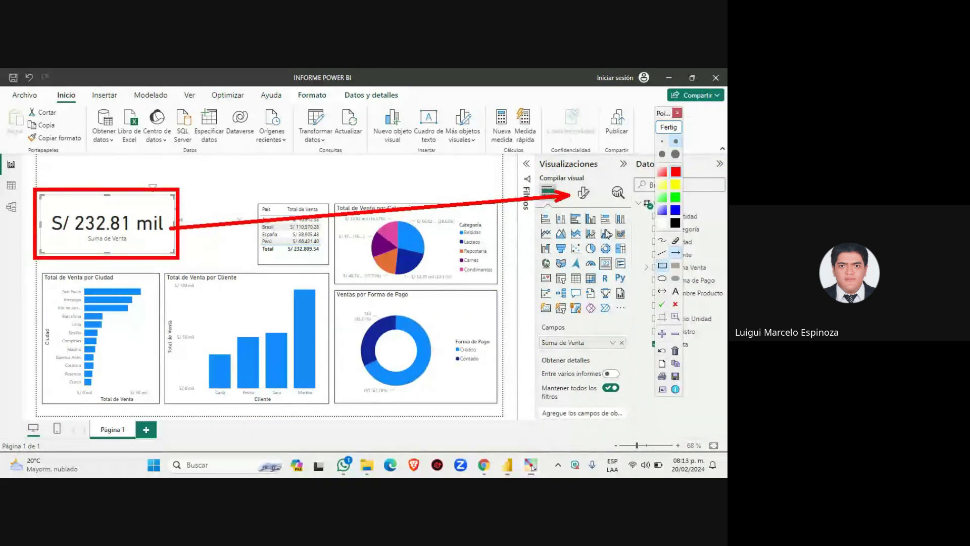
pyautogui.moveTo(568, 181); pyautogui.dragTo(599, 204)
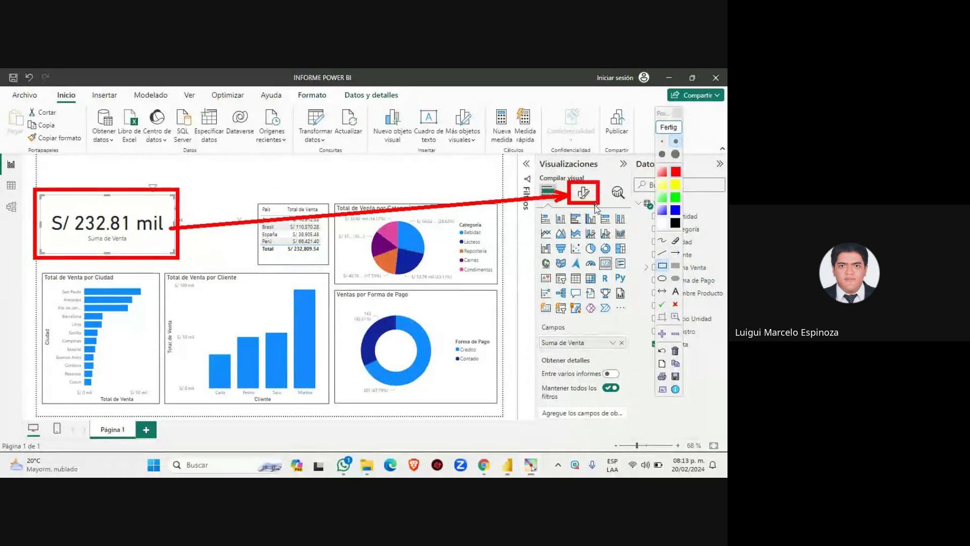
pyautogui.click(668, 127)
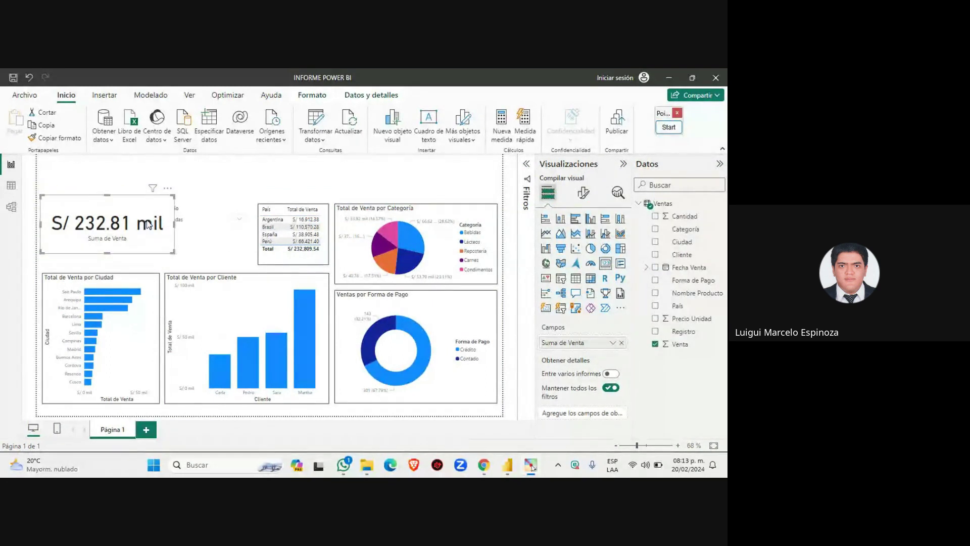
# Step: Open the card's visual formatting options, and check the Google Meet chat before returning to the Power BI report
pyautogui.click(584, 193)
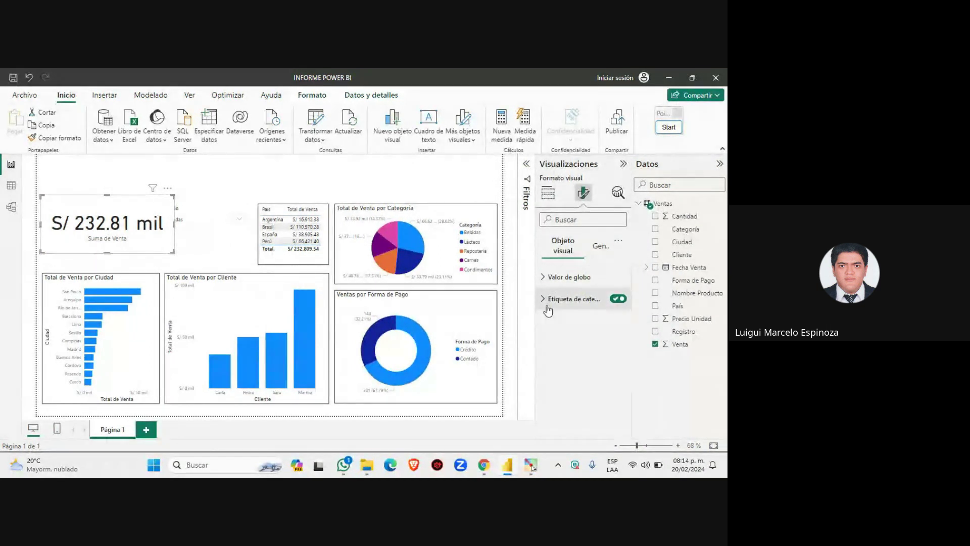
pyautogui.click(482, 466)
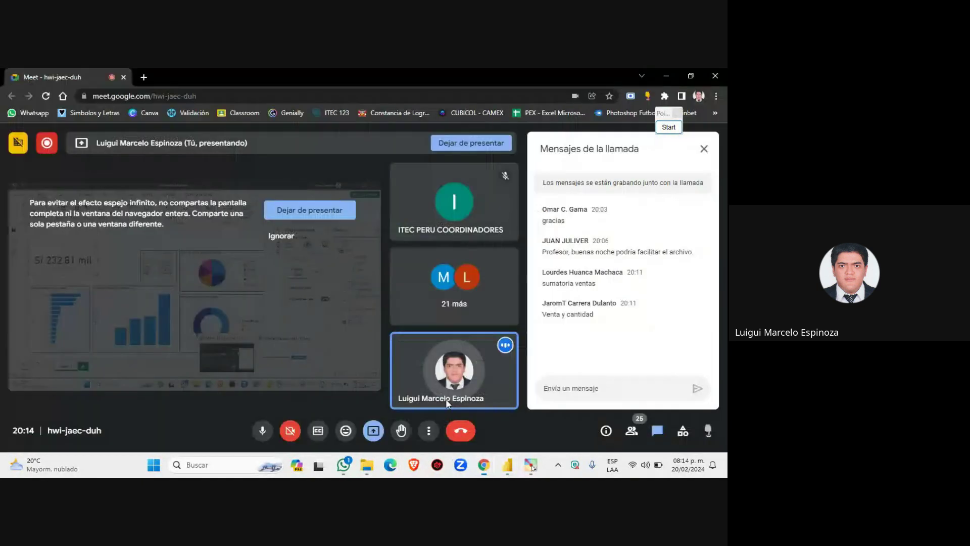
pyautogui.click(508, 465)
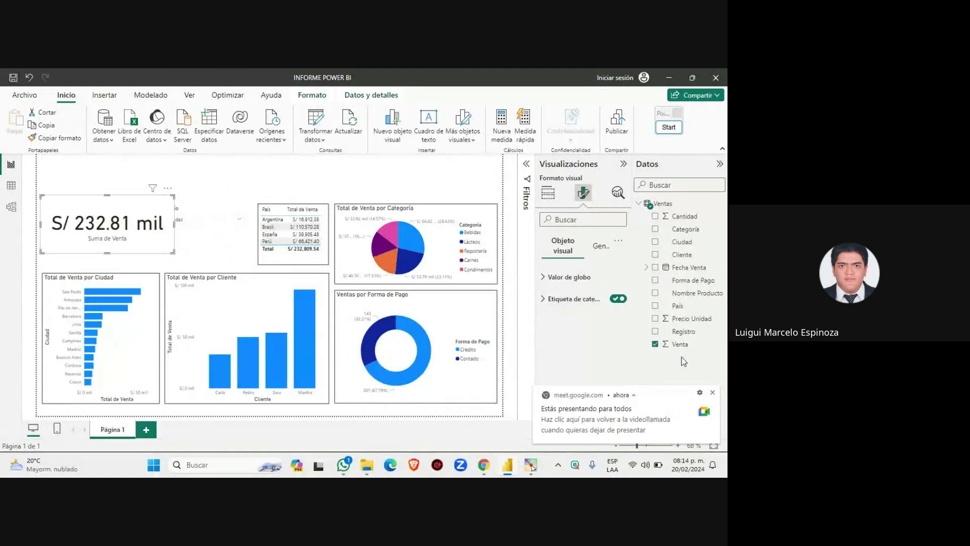
pyautogui.click(711, 392)
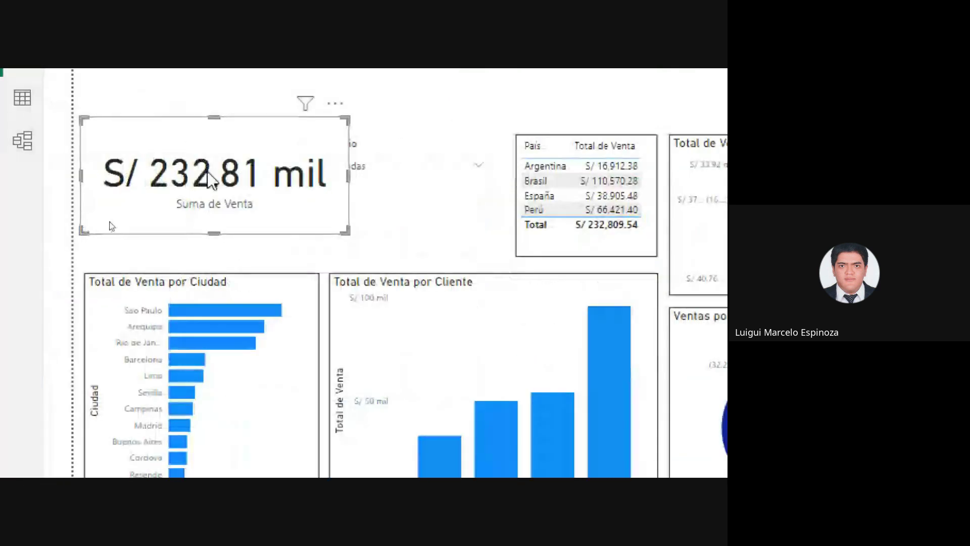
# Step: Change Mostrar unidades in the card's Valor de globo settings so the full amount shows without abbreviation
pyautogui.click(595, 282)
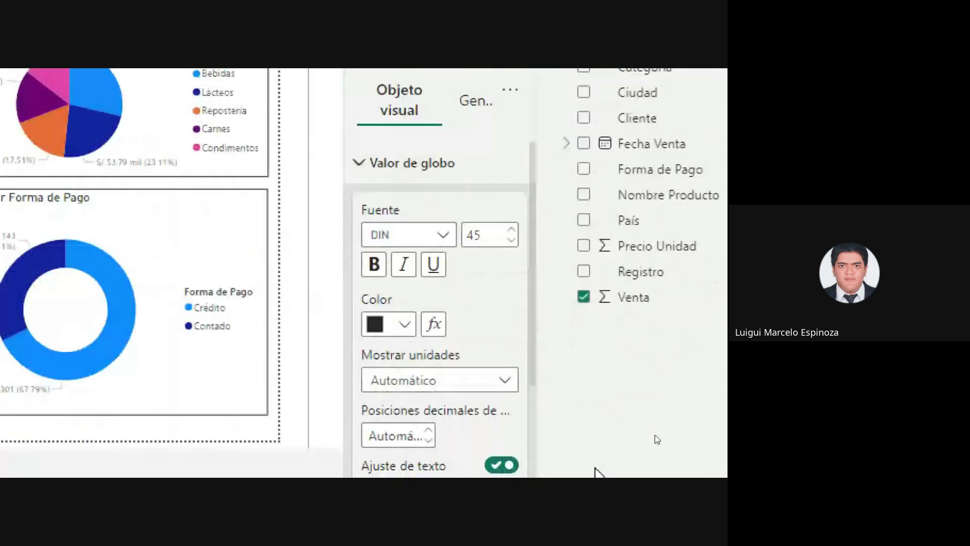
pyautogui.scroll(-3, 437, 283)
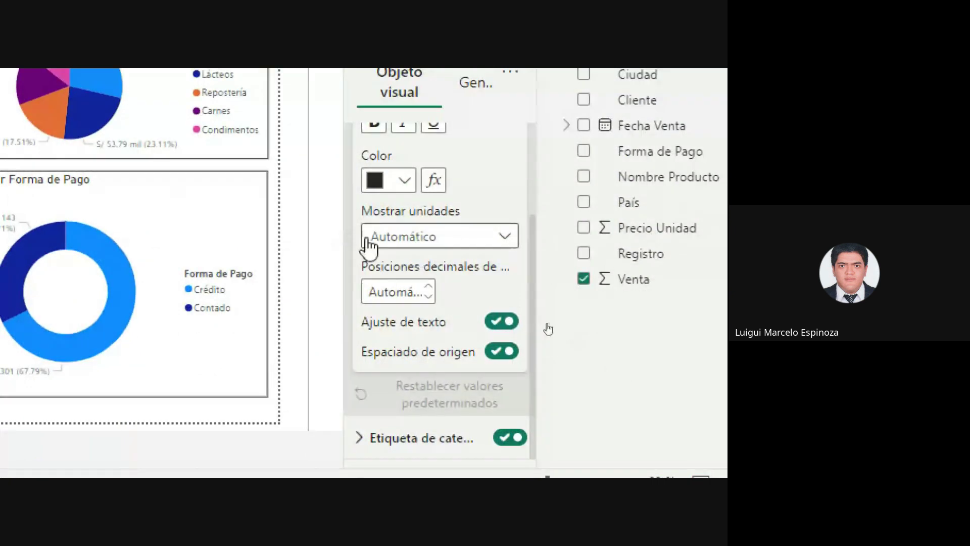
pyautogui.click(504, 236)
pyautogui.press('Escape')
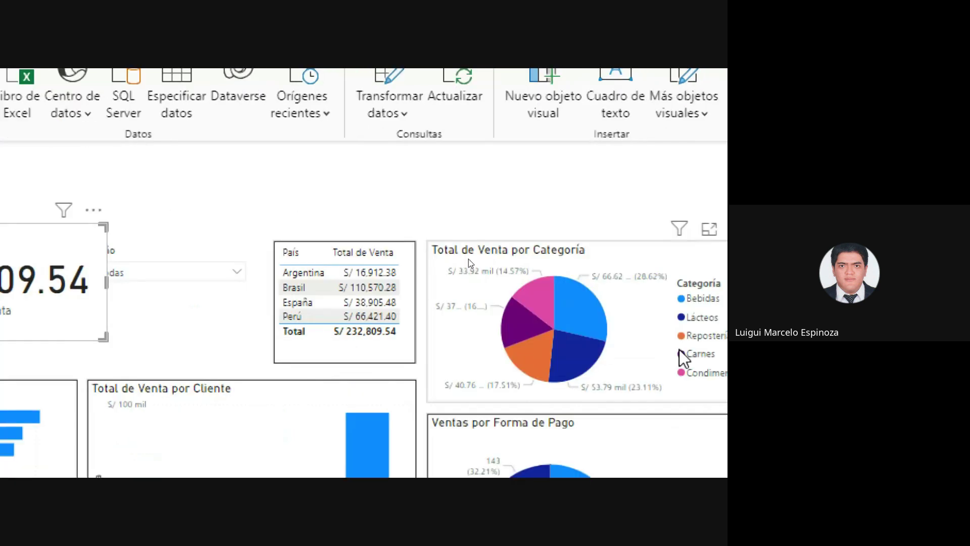
# Step: Reduce the font size of the card's Valor de globo to 30
pyautogui.scroll(3, 369, 443)
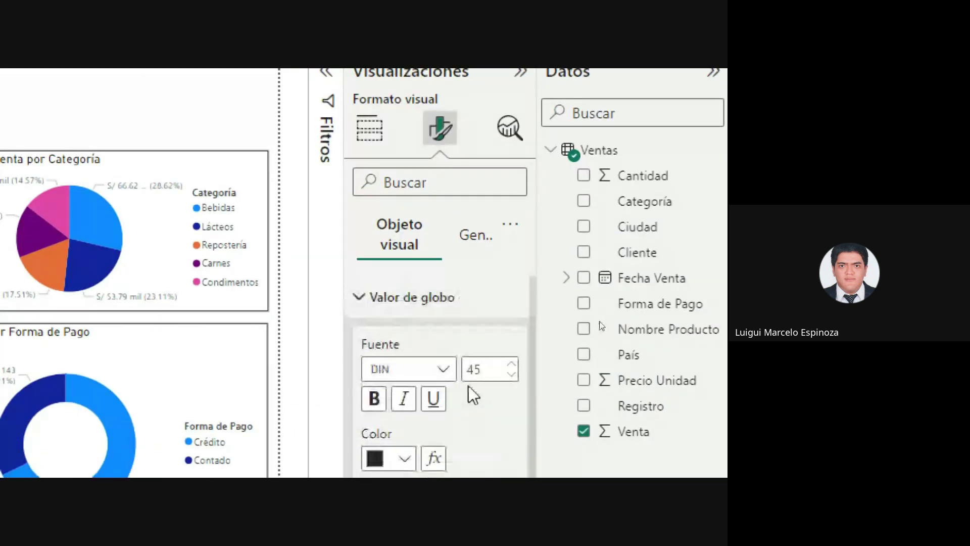
pyautogui.click(511, 375)
pyautogui.click(512, 375)
pyautogui.click(512, 375)
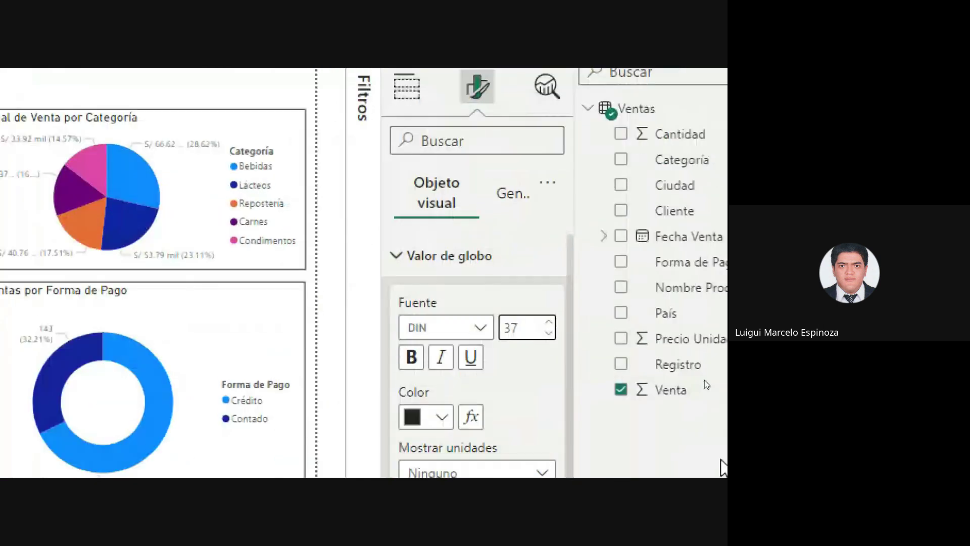
pyautogui.click(601, 374)
pyautogui.click(601, 373)
pyautogui.click(549, 331)
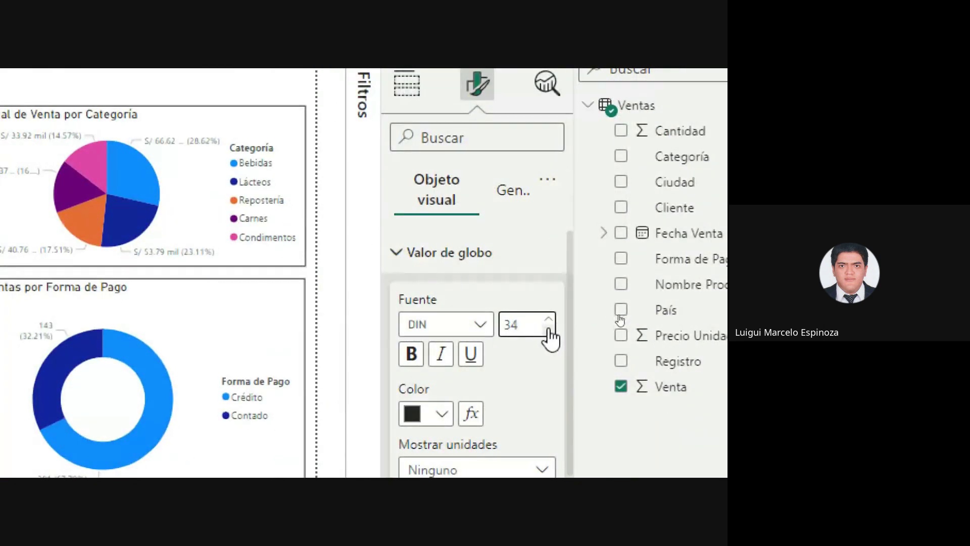
pyautogui.click(549, 331)
pyautogui.click(549, 331)
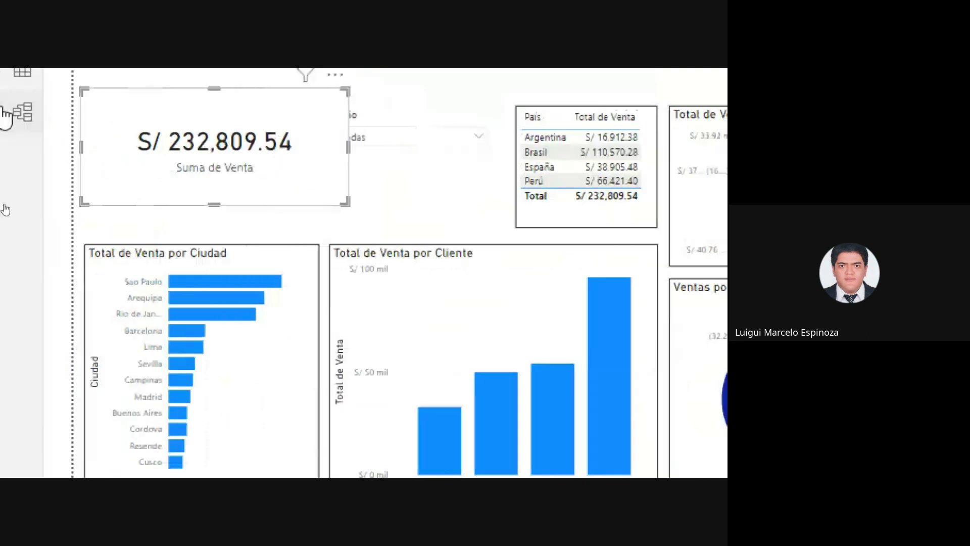
# Step: Narrow the card to the width of the city chart so it clears the Año slicer, and close the update notice
pyautogui.moveTo(328, 147)
pyautogui.mouseDown()
pyautogui.moveTo(311, 150)
pyautogui.moveTo(319, 149)
pyautogui.mouseUp()
pyautogui.moveTo(259, 113); pyautogui.dragTo(269, 123)
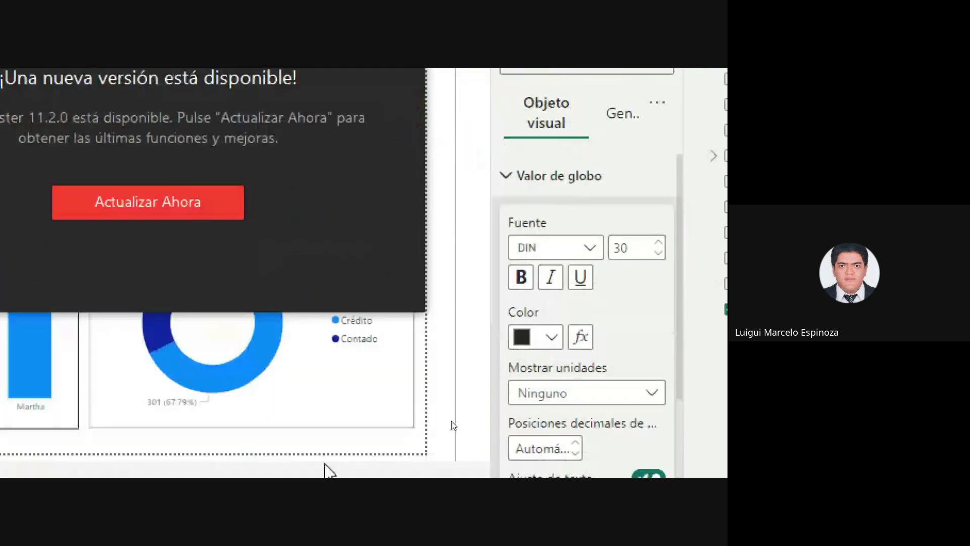
pyautogui.click(407, 116)
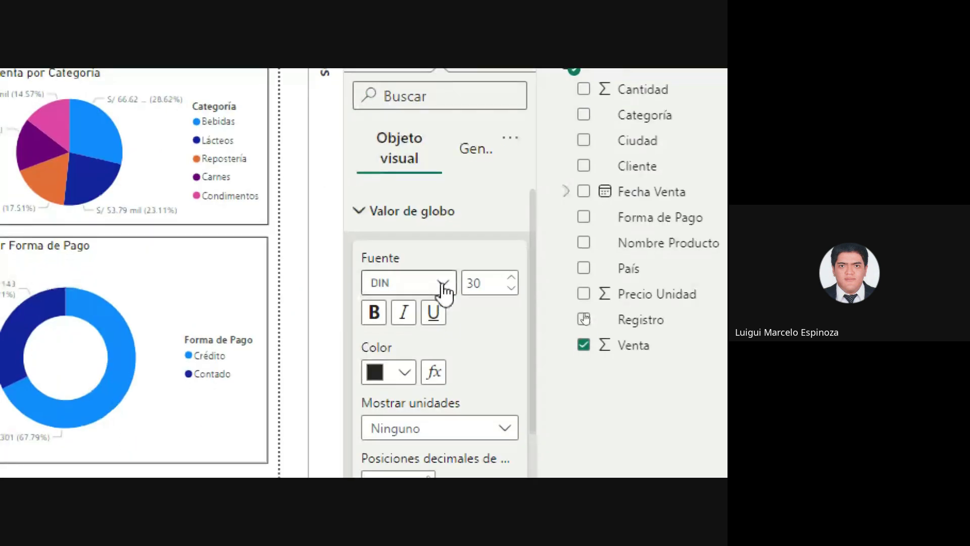
# Step: Change the font of the card's Valor de globo to Tahoma
pyautogui.click(443, 283)
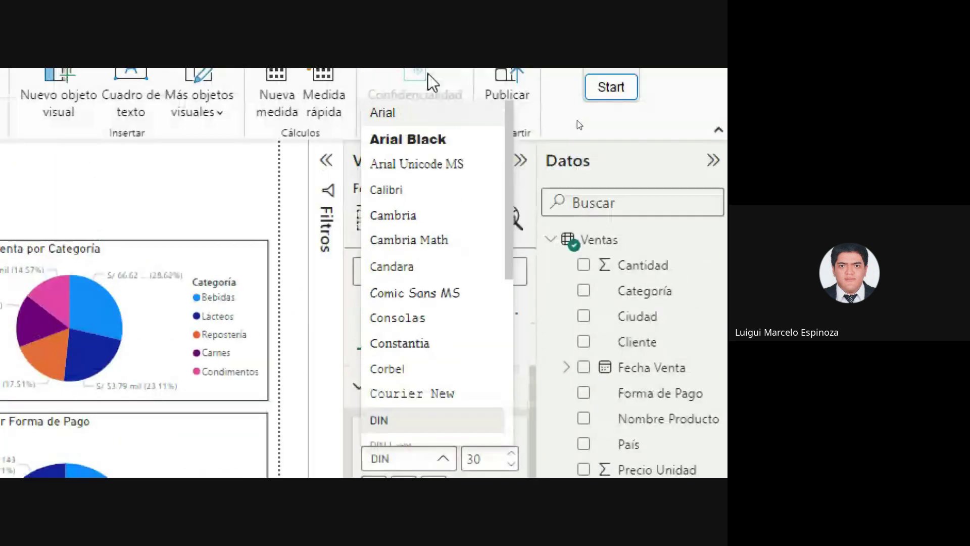
pyautogui.scroll(-3, 418, 243)
pyautogui.scroll(-2, 418, 297)
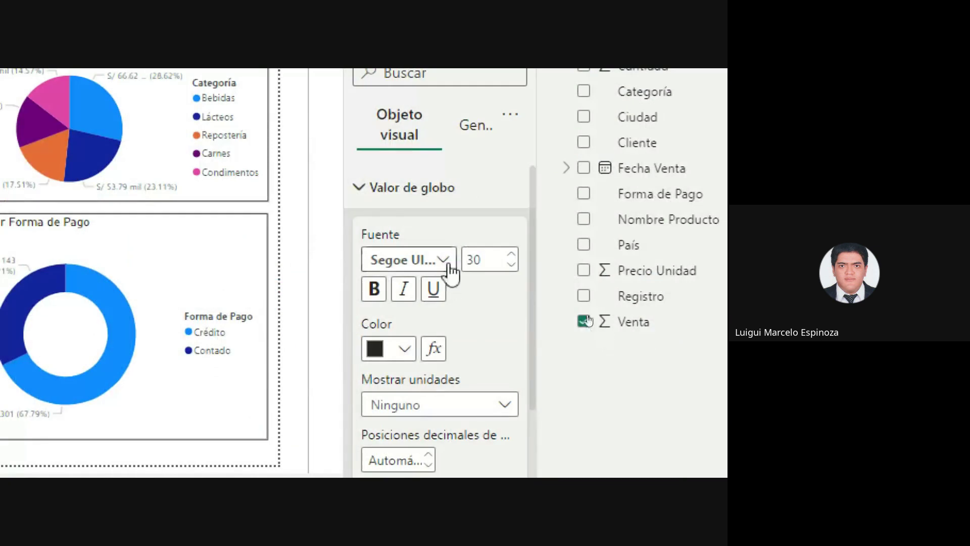
pyautogui.click(449, 265)
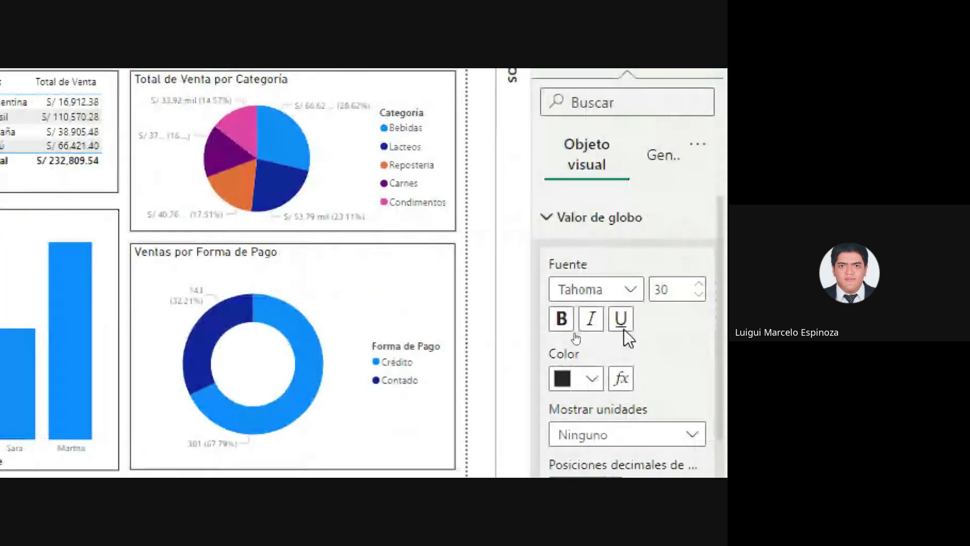
pyautogui.click(574, 335)
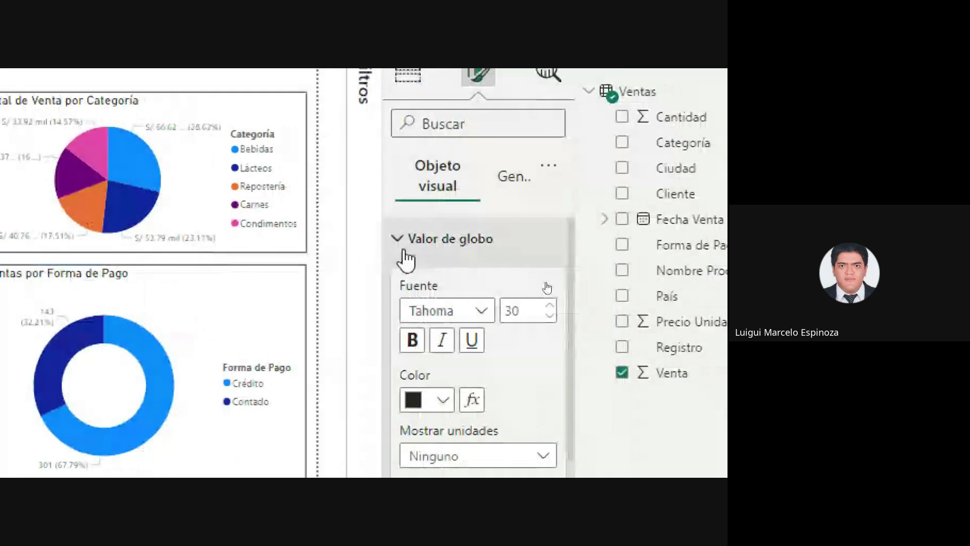
# Step: Collapse the Valor de globo settings and turn off the card's category label
pyautogui.click(402, 248)
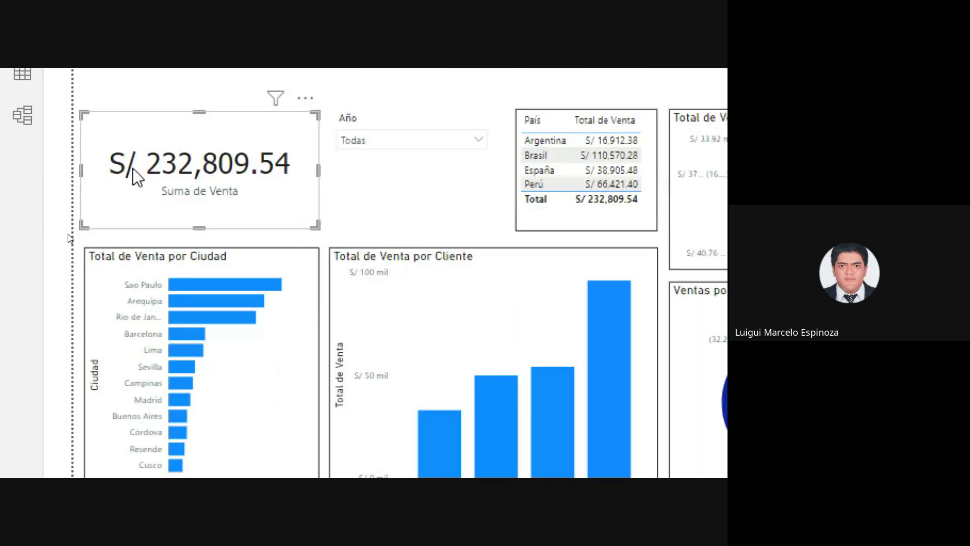
pyautogui.click(201, 197)
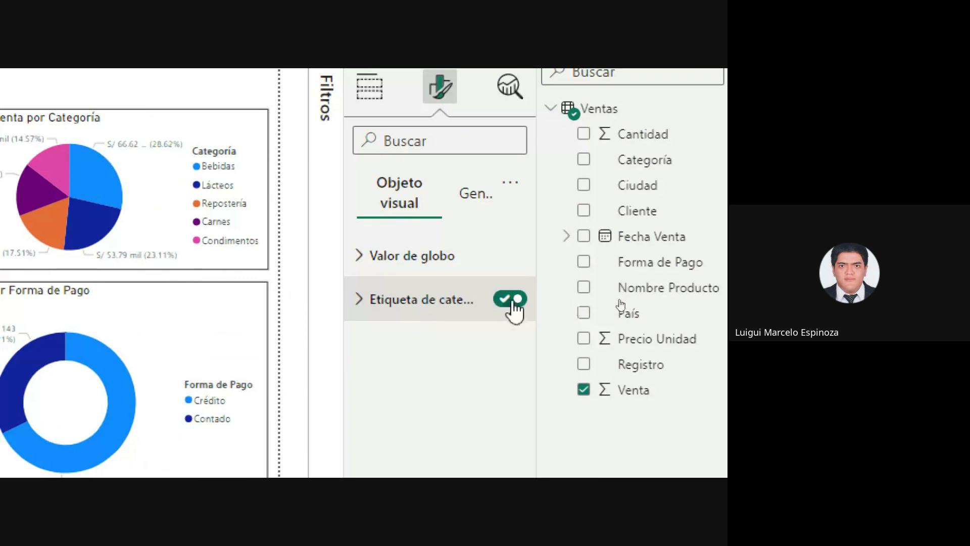
pyautogui.click(510, 299)
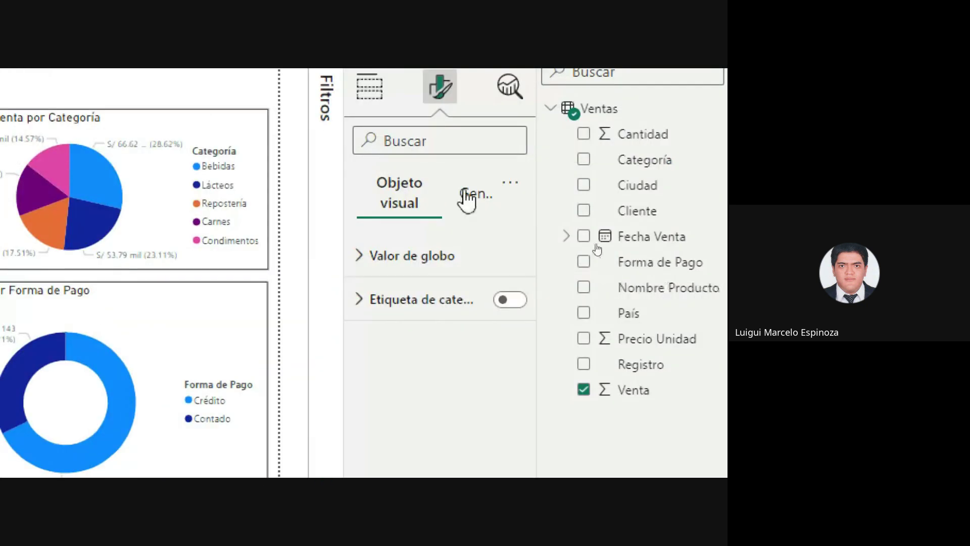
# Step: Turn on the card's title in the general format options and set its text to "Total de Ventas (S/)"
pyautogui.click(472, 195)
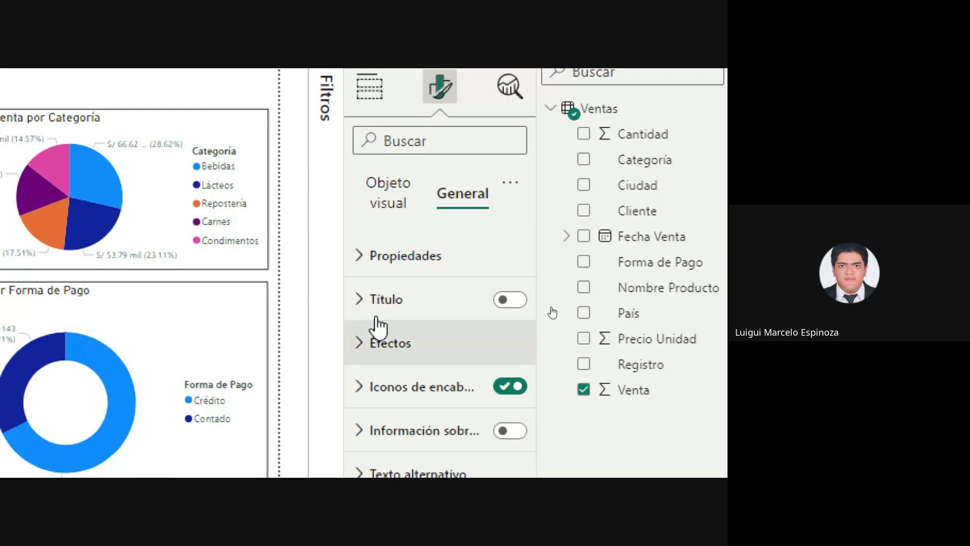
pyautogui.click(511, 300)
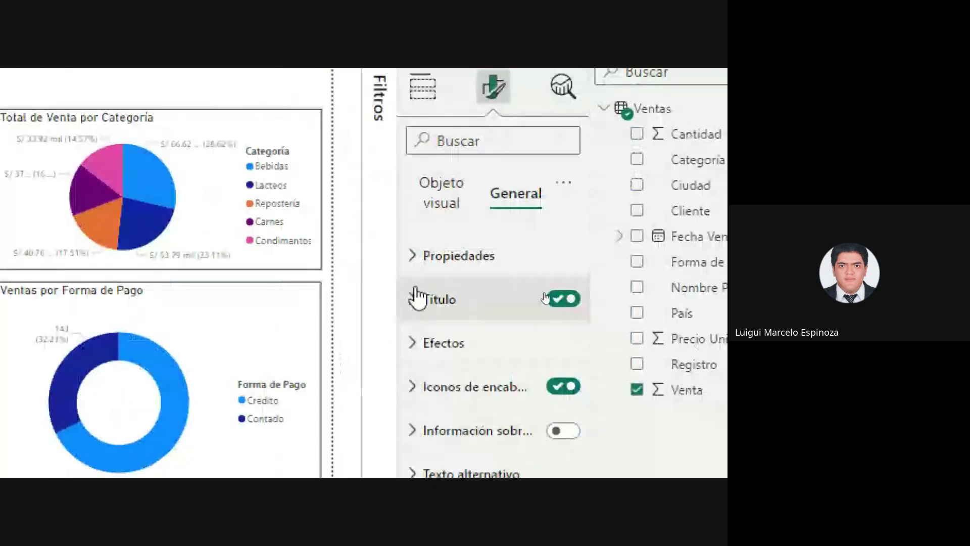
pyautogui.click(417, 300)
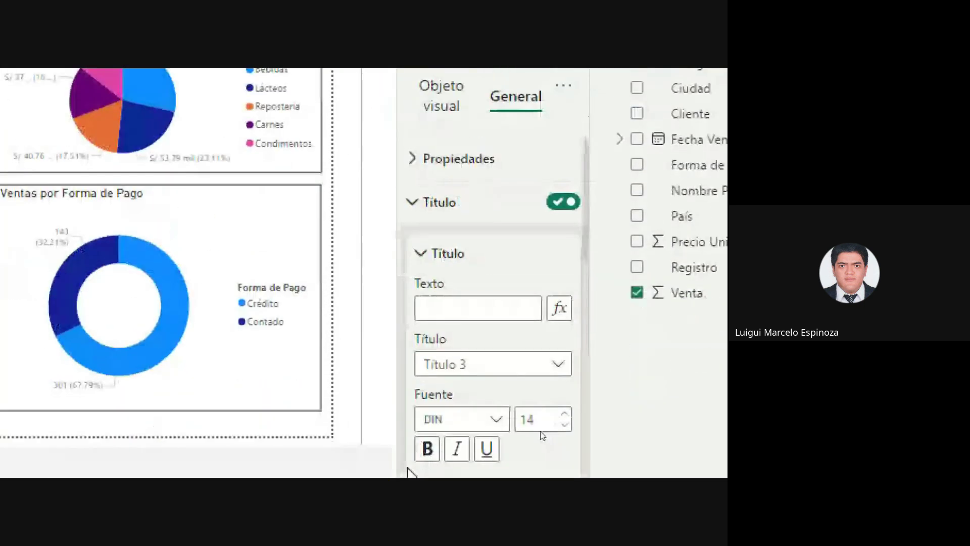
pyautogui.click(425, 261)
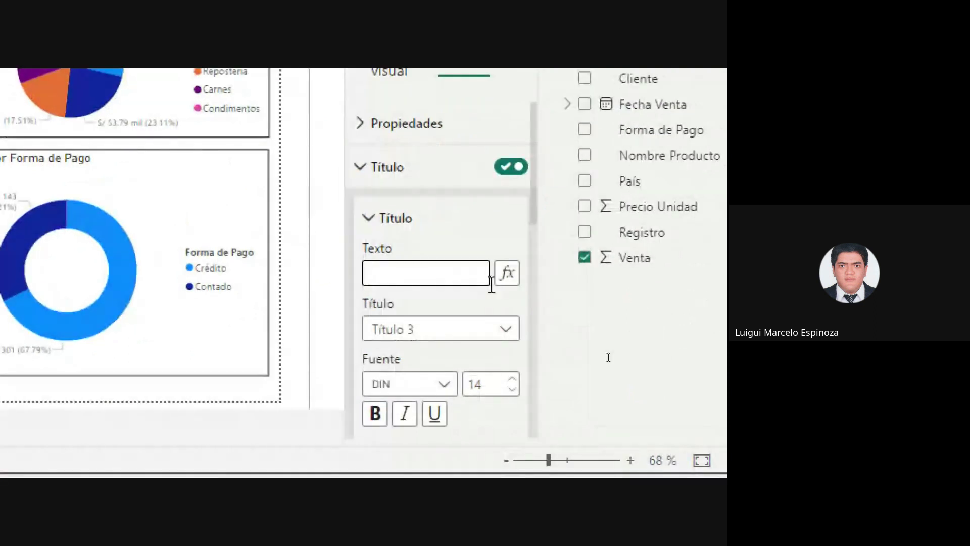
pyautogui.write('Tt')
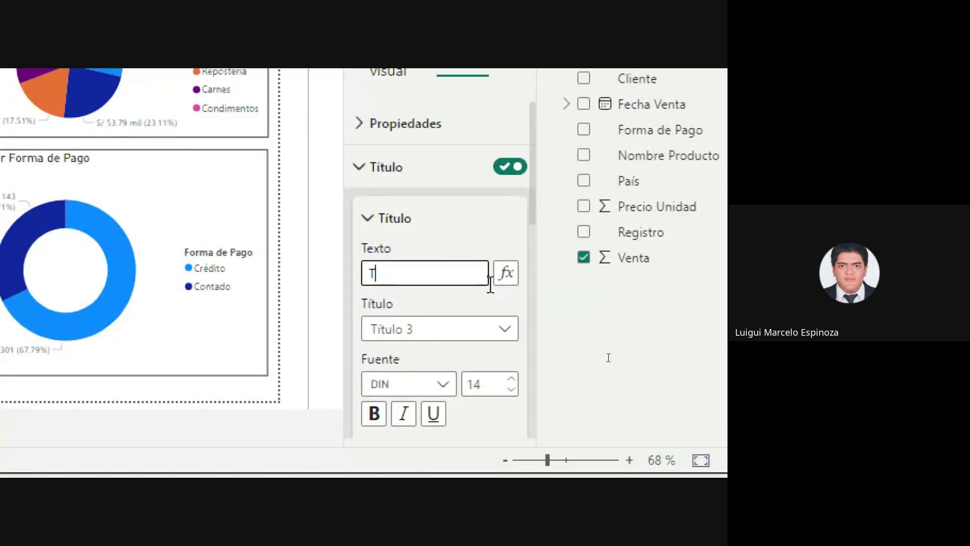
pyautogui.write('tal de Ventas (S/')
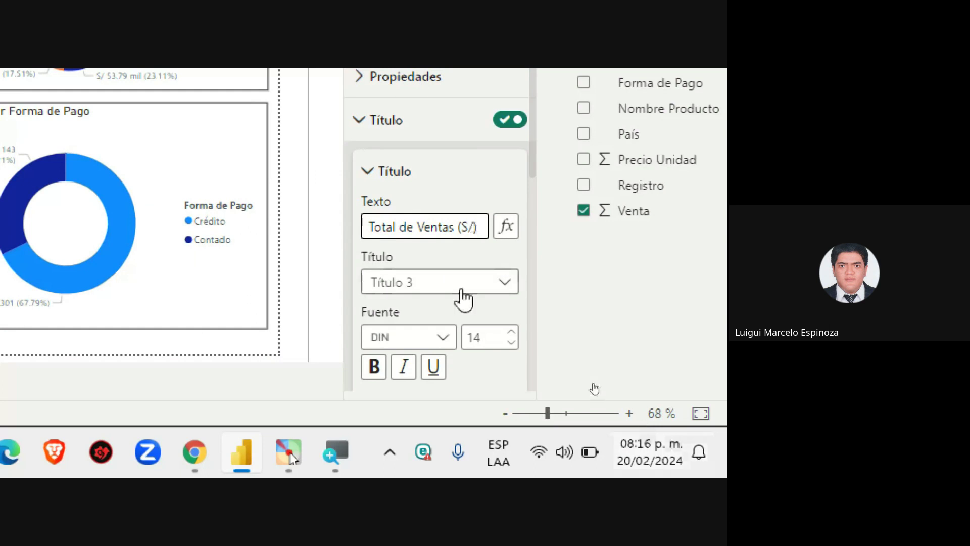
# Step: Center the card's title horizontally and set its font size to 16
pyautogui.scroll(-2, 377, 312)
pyautogui.scroll(-1, 419, 347)
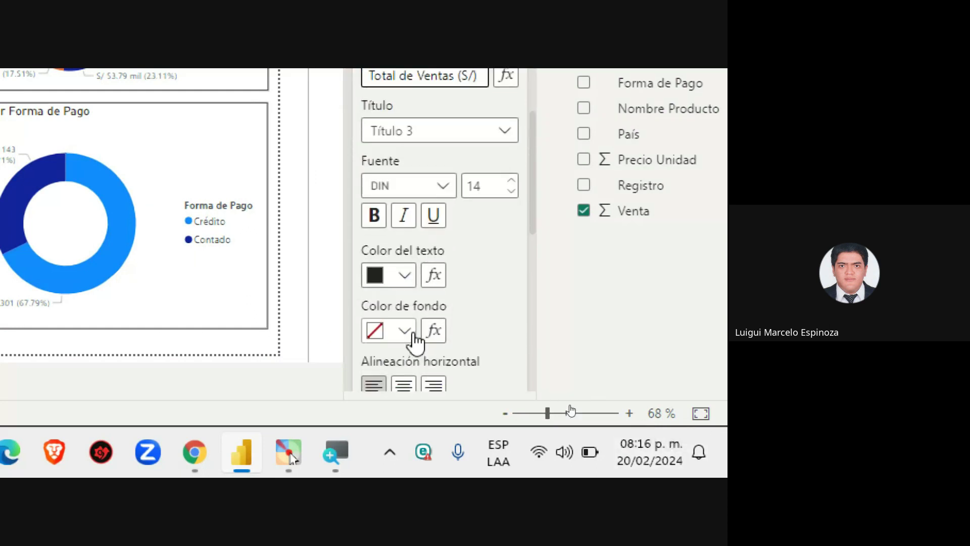
pyautogui.click(403, 387)
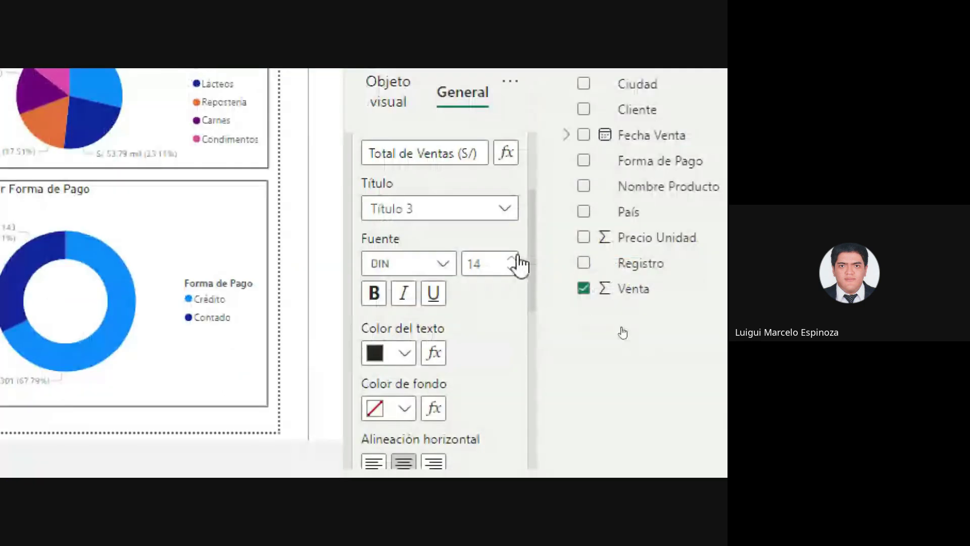
pyautogui.click(512, 259)
pyautogui.click(511, 258)
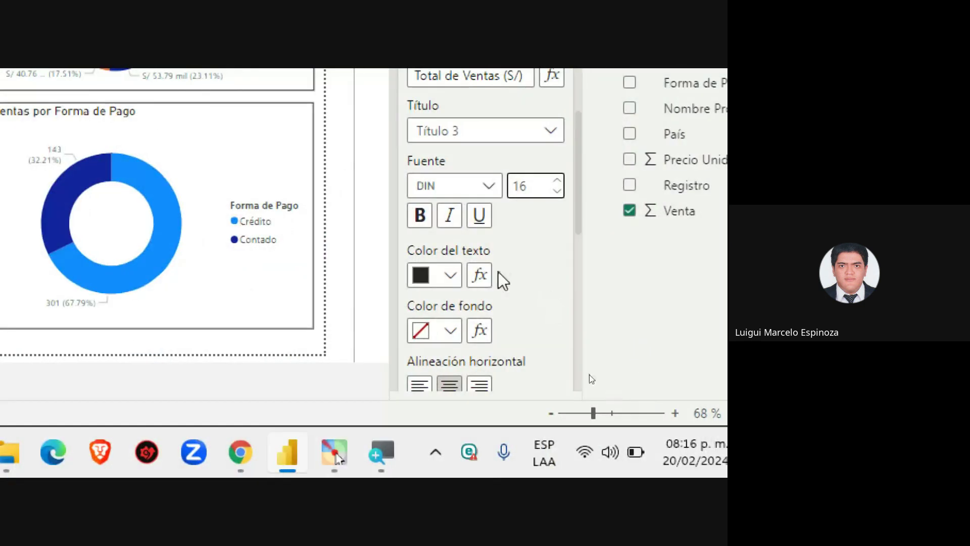
# Step: Give the card's title white text on a red background
pyautogui.scroll(-2, 503, 279)
pyautogui.click(451, 224)
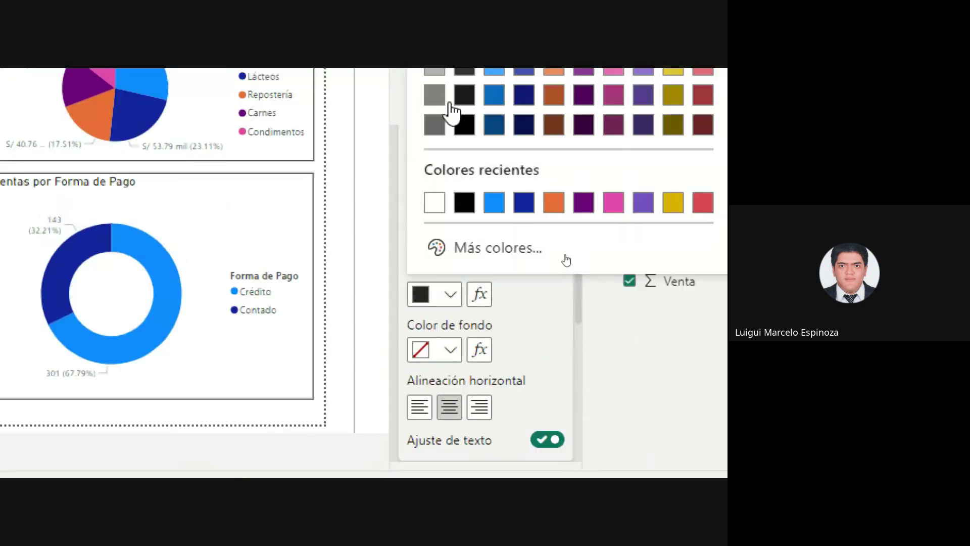
pyautogui.click(434, 203)
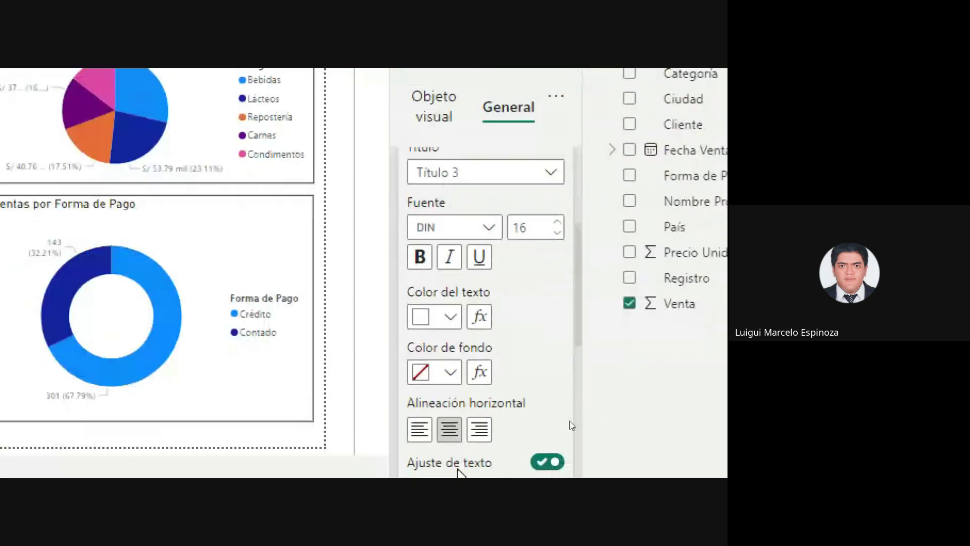
pyautogui.click(449, 374)
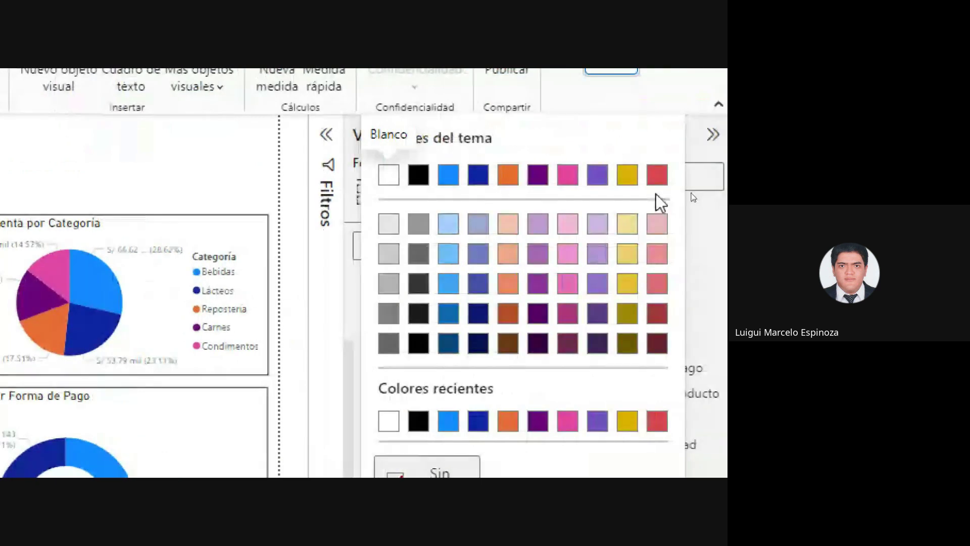
pyautogui.click(656, 175)
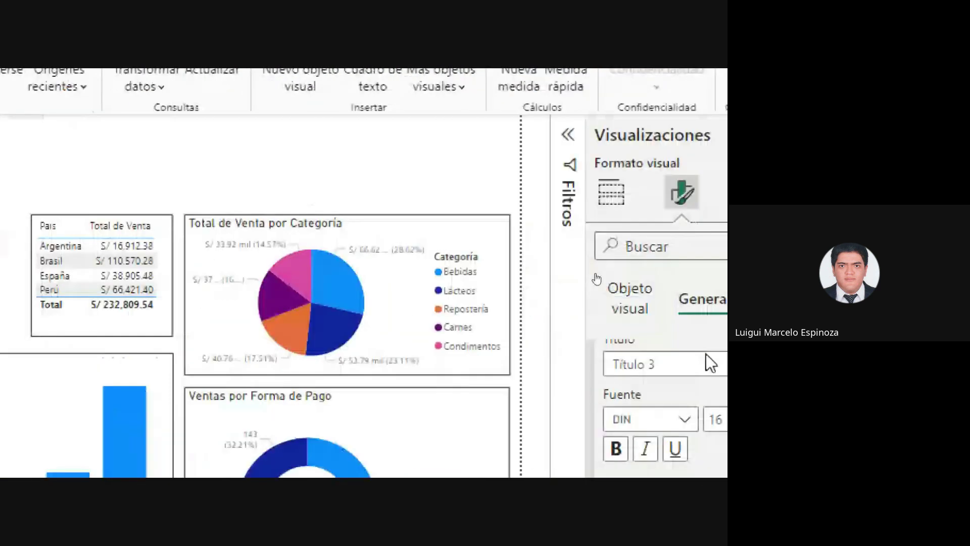
# Step: Increase the title's font size to 19 and change its font to match the card's value
pyautogui.scroll(-2, 461, 321)
pyautogui.scroll(3, 505, 278)
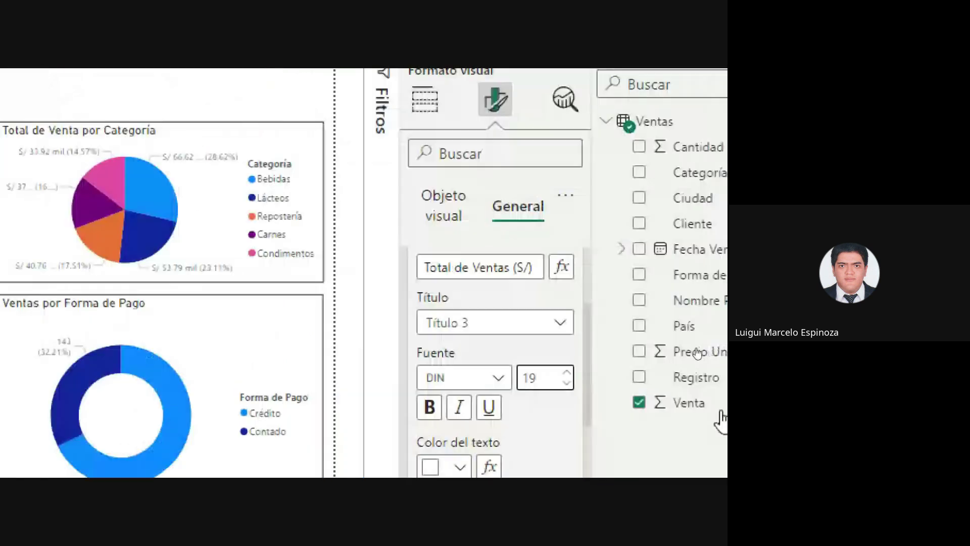
pyautogui.click(500, 377)
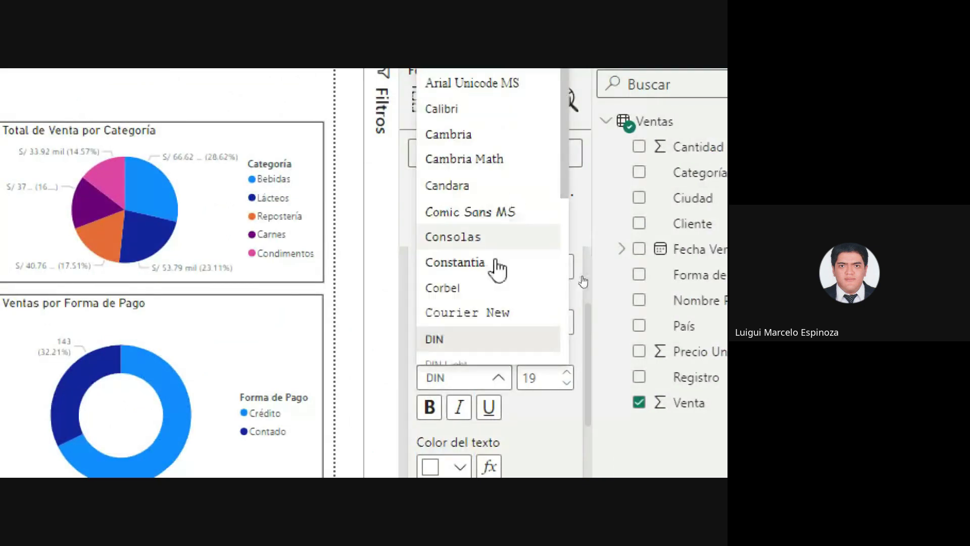
pyautogui.scroll(-5, 492, 267)
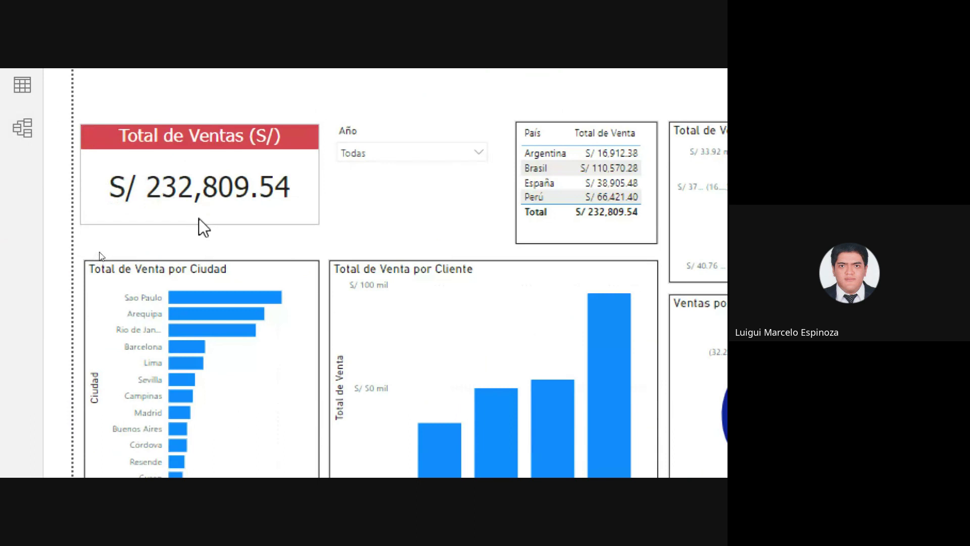
# Step: Nudge the card up level with the top of the country table, and add a visual border through its Efectos settings
pyautogui.moveTo(261, 165)
pyautogui.mouseDown()
pyautogui.moveTo(260, 183)
pyautogui.moveTo(261, 163)
pyautogui.mouseUp()
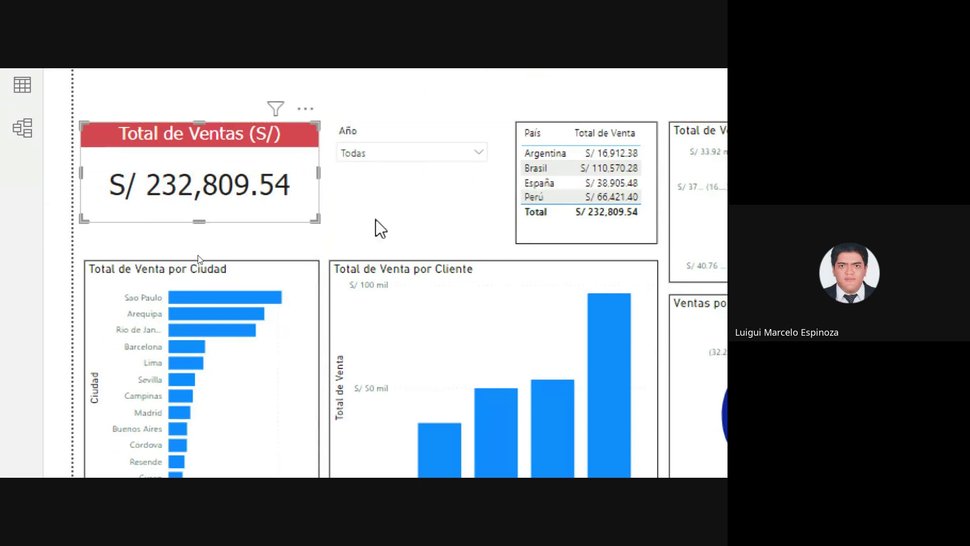
pyautogui.click(411, 228)
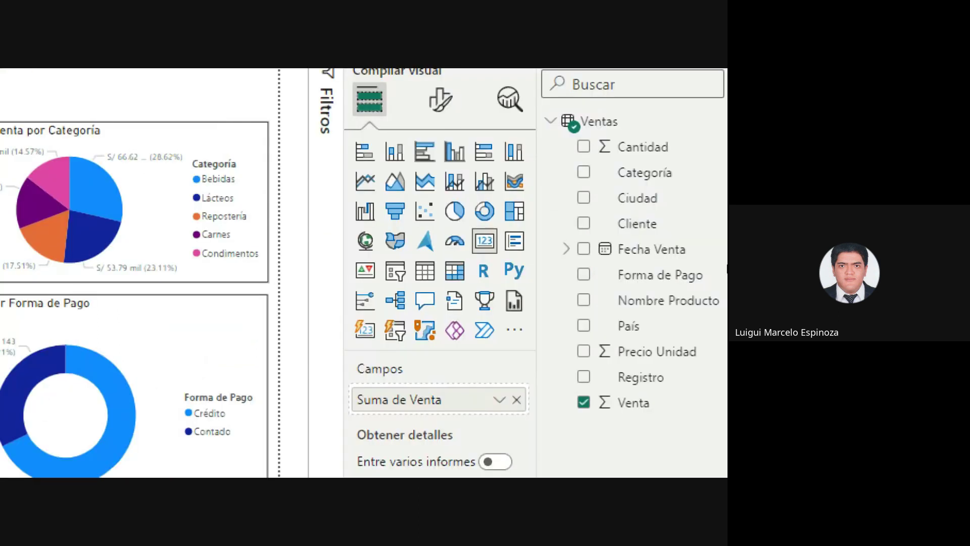
pyautogui.click(441, 100)
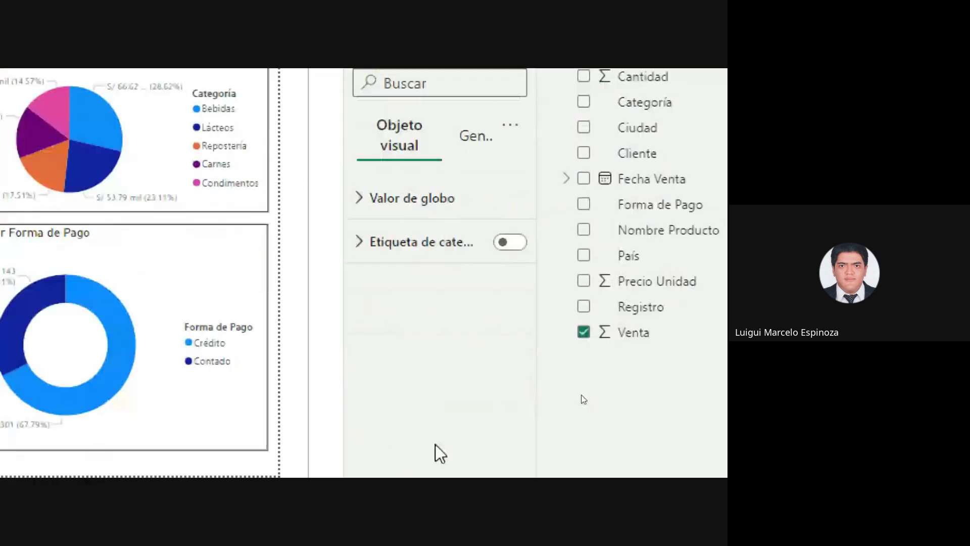
pyautogui.click(464, 135)
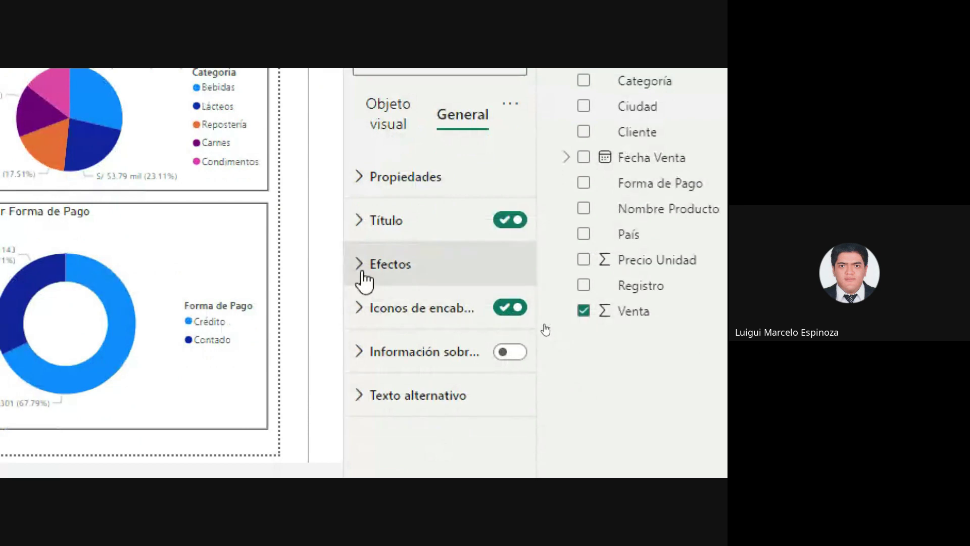
pyautogui.click(364, 285)
pyautogui.scroll(-3, 456, 336)
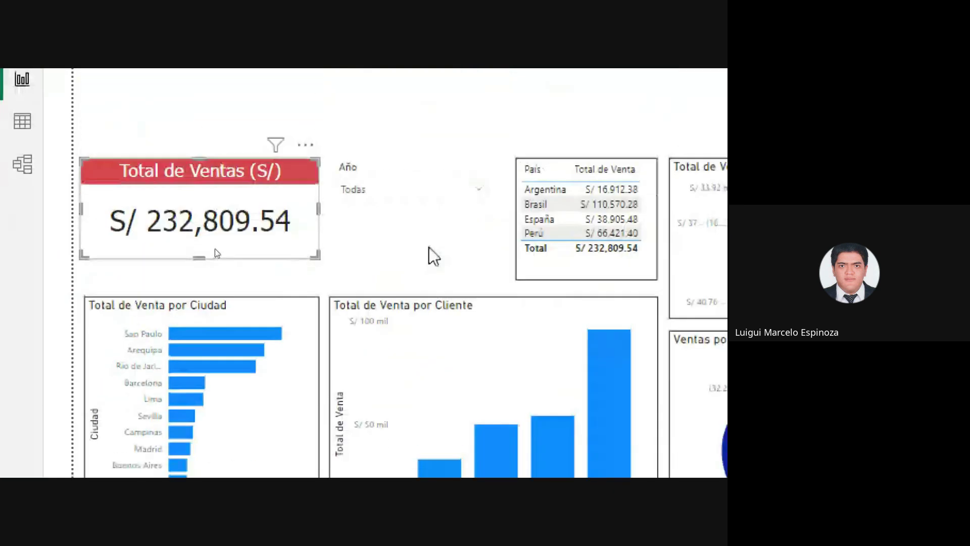
pyautogui.click(174, 255)
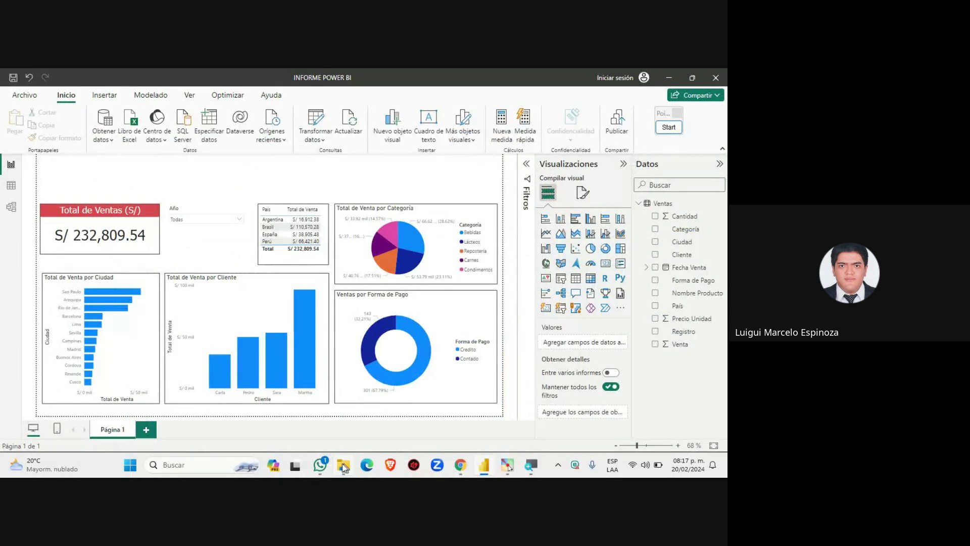
# Step: Check the call messages in the Google Meet window, and return to the Power BI report
pyautogui.click(460, 466)
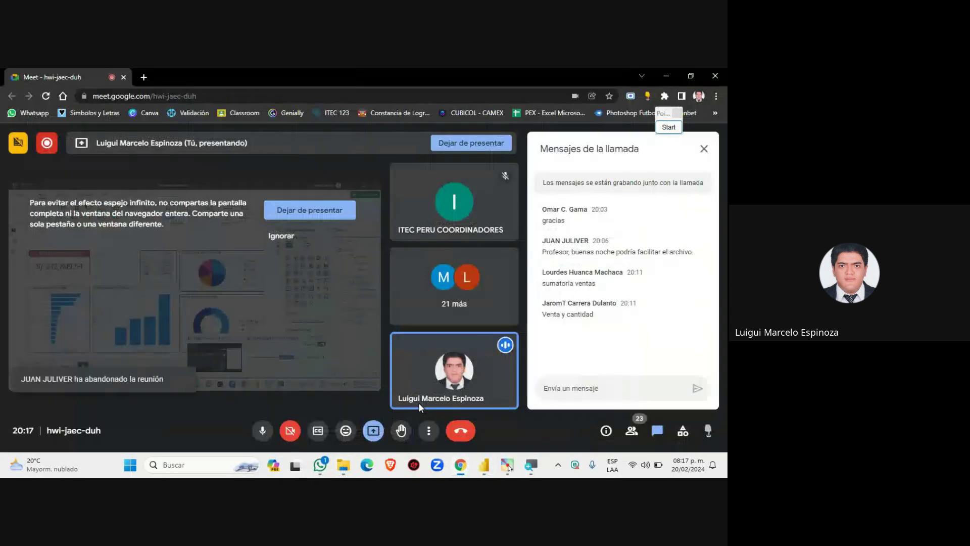
pyautogui.hotkey('alt', 'Tab')
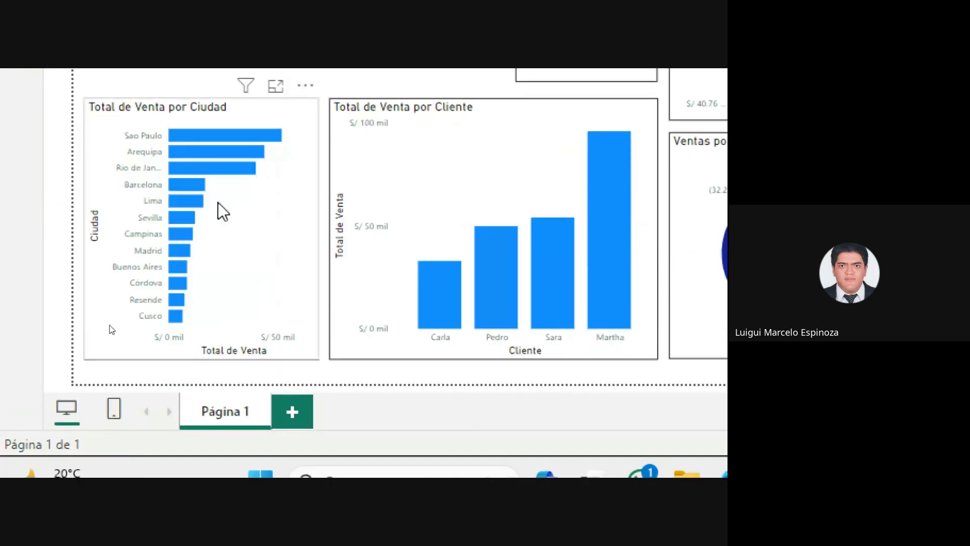
# Step: Select the Total de Venta por Ciudad bar chart and open its visual formatting options
pyautogui.click(288, 203)
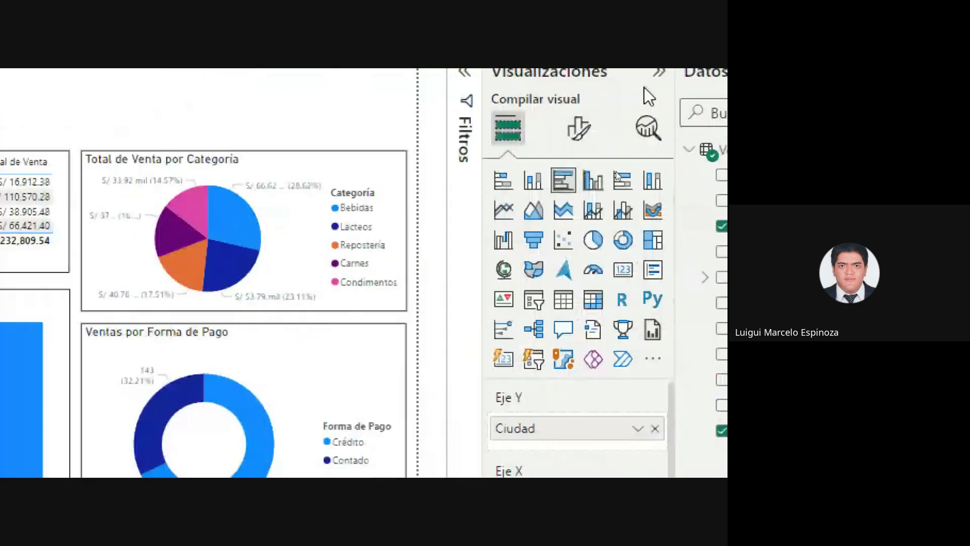
pyautogui.click(579, 163)
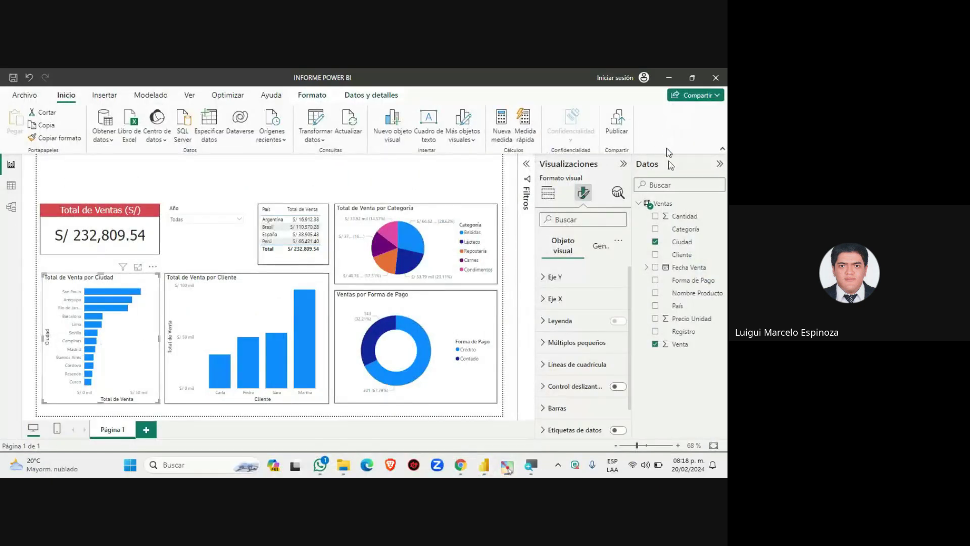
# Step: Mark the city chart's axis titles with red lines and box its plot area using the screen annotation tool
pyautogui.hotkey('ctrl', 'alt', 'p')
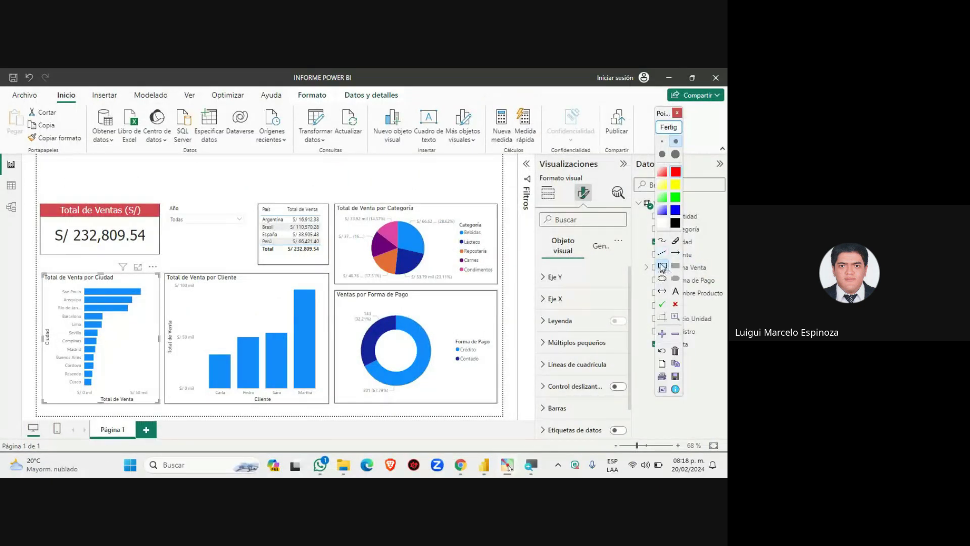
pyautogui.moveTo(44, 321); pyautogui.dragTo(48, 349)
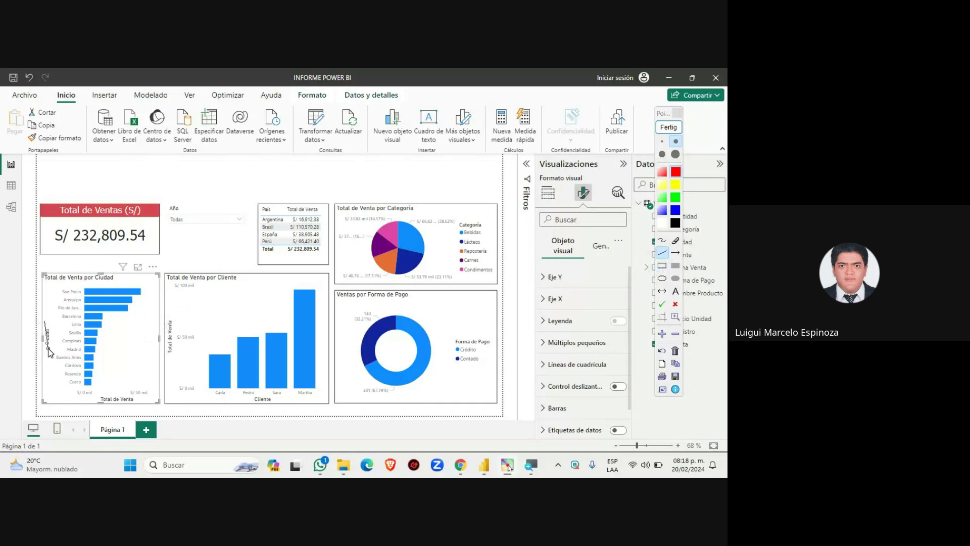
pyautogui.moveTo(133, 398)
pyautogui.mouseDown()
pyautogui.moveTo(98, 397)
pyautogui.moveTo(159, 393)
pyautogui.mouseUp()
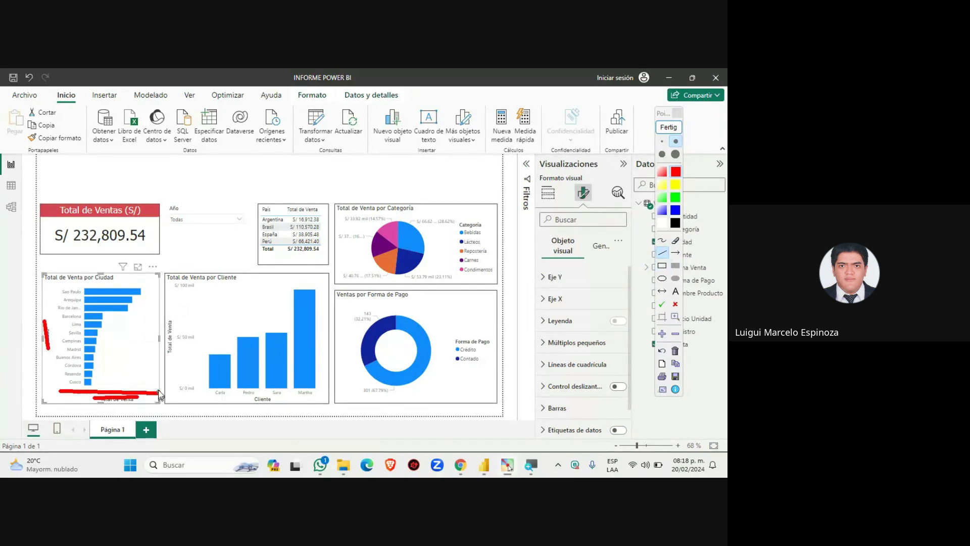
pyautogui.click(662, 266)
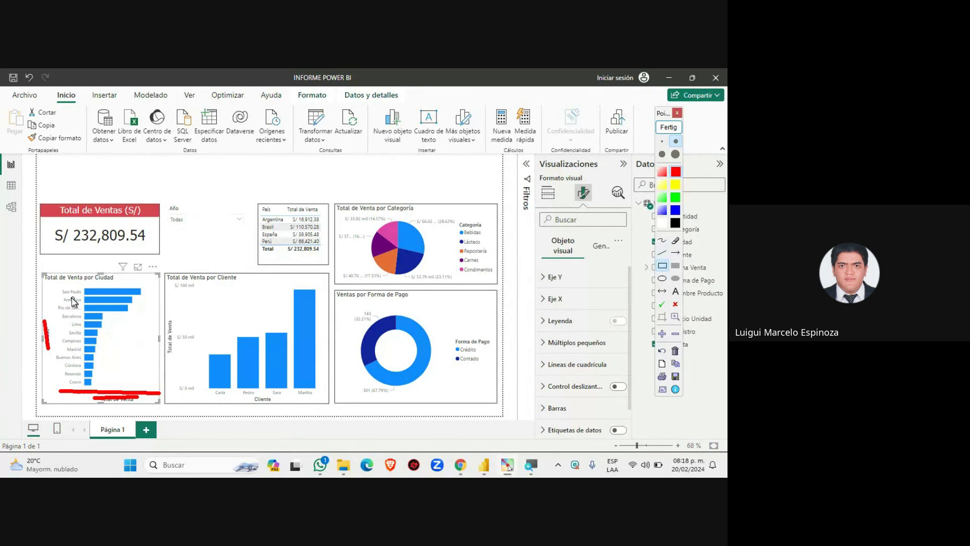
pyautogui.moveTo(55, 285); pyautogui.dragTo(150, 389)
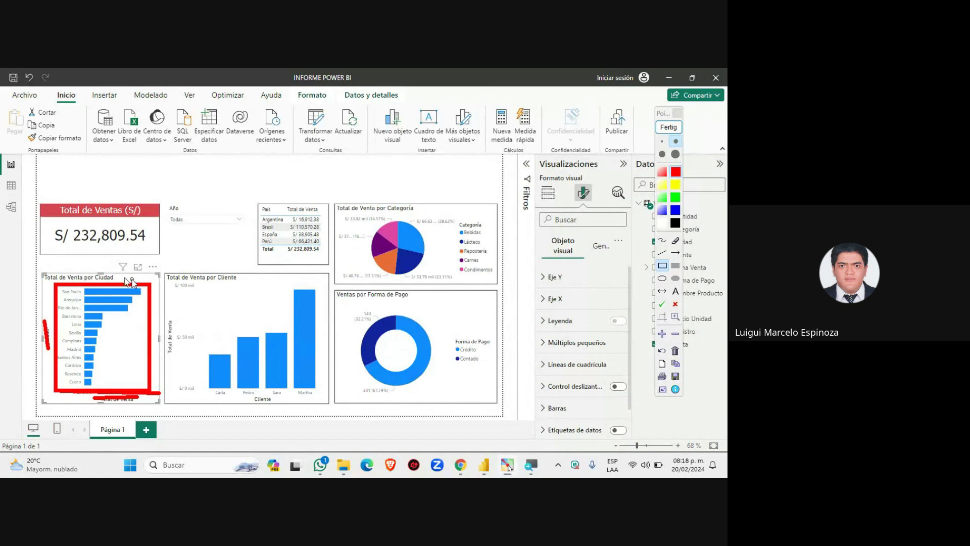
pyautogui.click(669, 127)
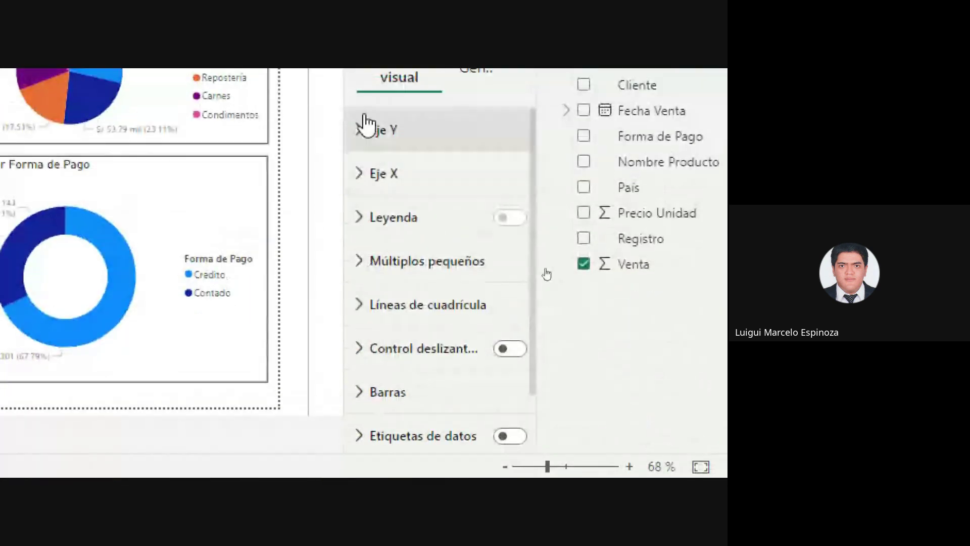
# Step: Turn off the Y-axis title of the Total de Venta por Ciudad chart
pyautogui.click(360, 132)
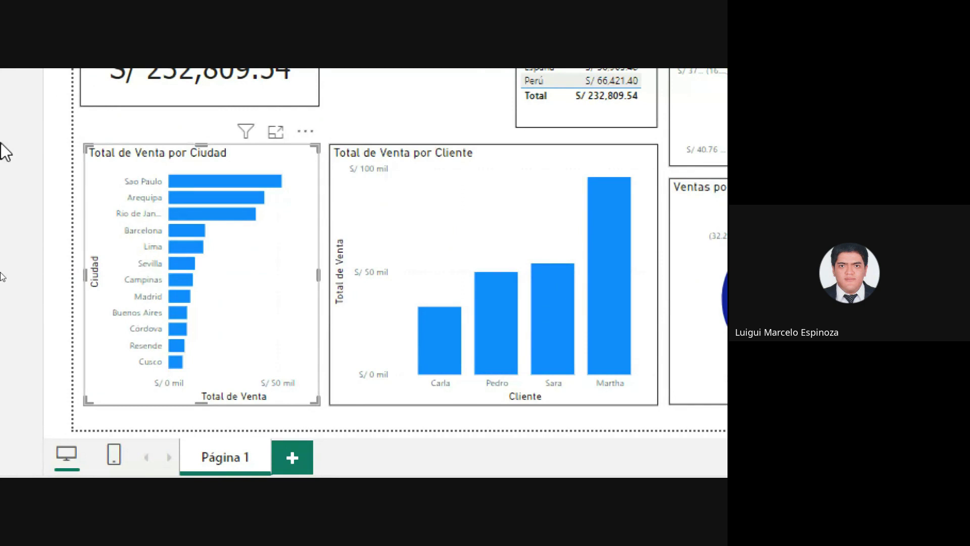
pyautogui.scroll(-2, 404, 253)
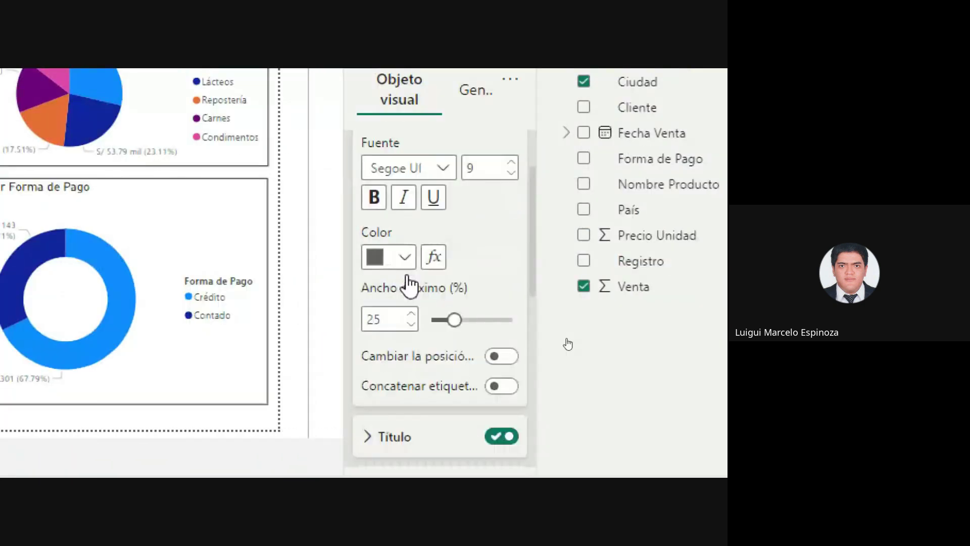
pyautogui.scroll(-1, 409, 285)
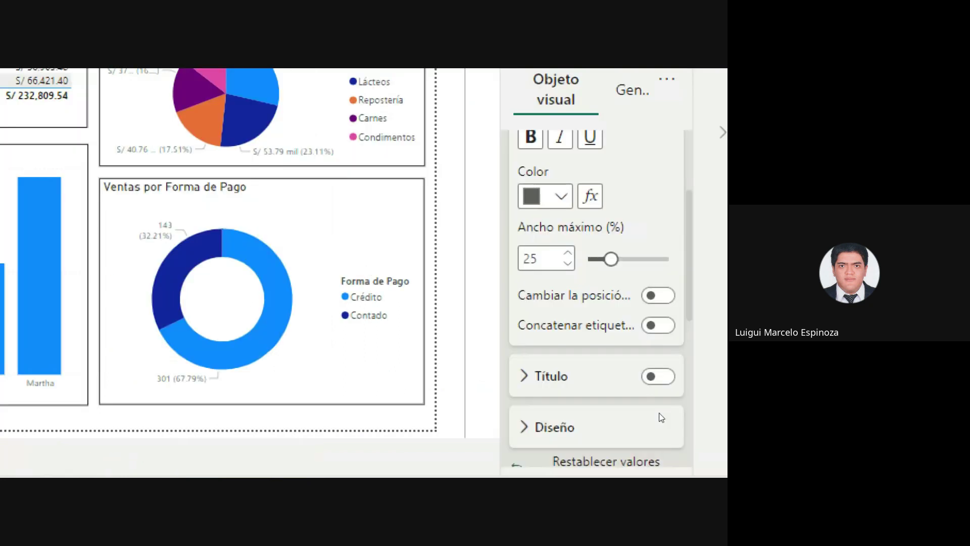
pyautogui.scroll(3, 559, 266)
pyautogui.click(468, 174)
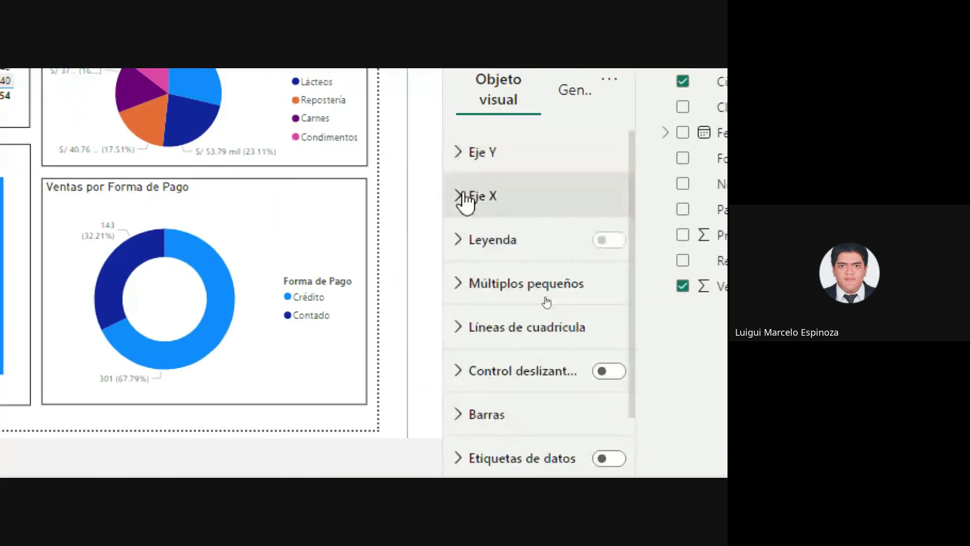
# Step: Turn off both the title and the values of the city chart's X axis
pyautogui.click(465, 199)
pyautogui.scroll(-3, 596, 373)
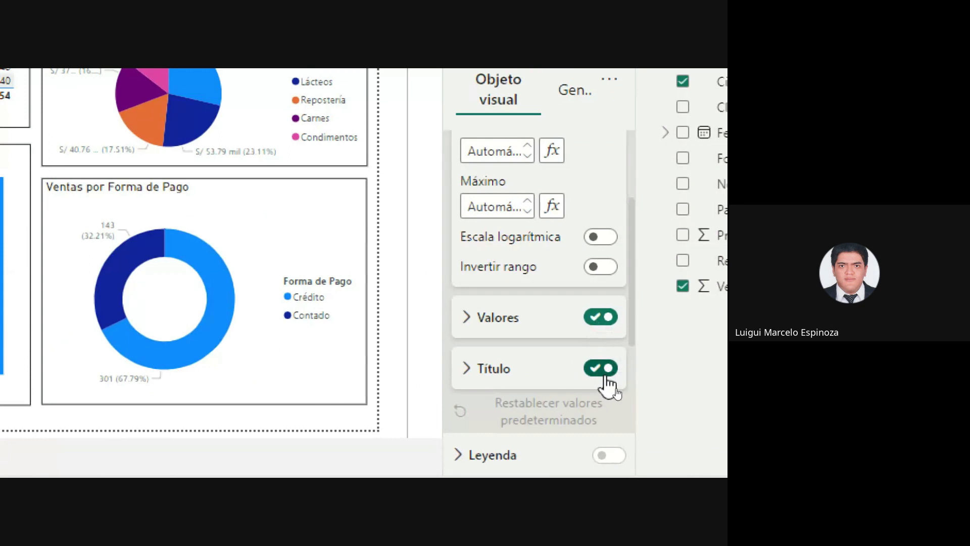
pyautogui.click(608, 385)
pyautogui.scroll(3, 480, 208)
pyautogui.click(467, 207)
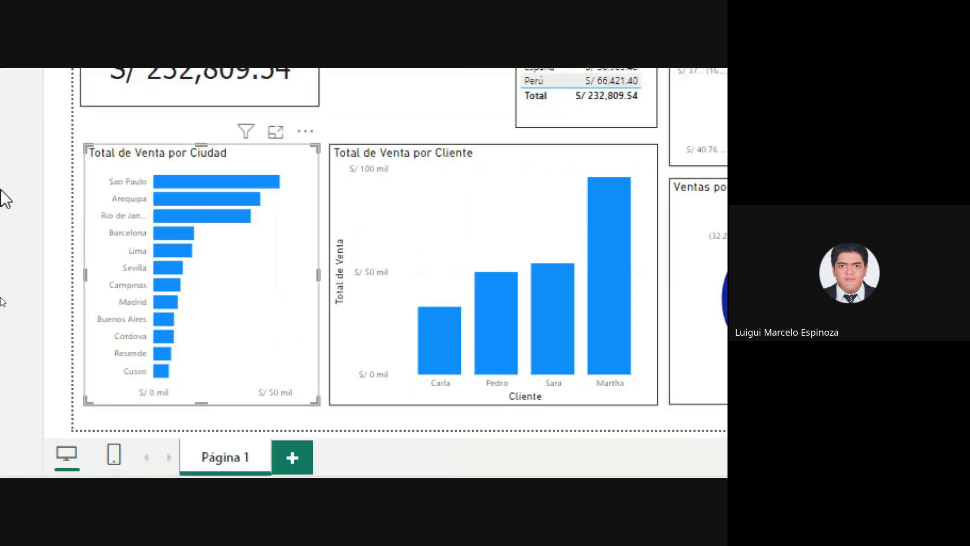
pyautogui.click(495, 197)
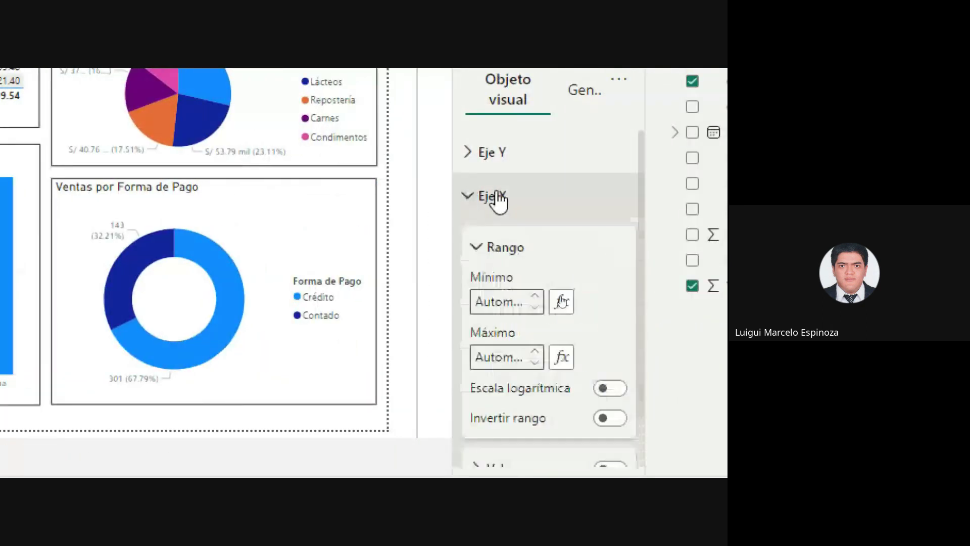
pyautogui.scroll(-4, 556, 295)
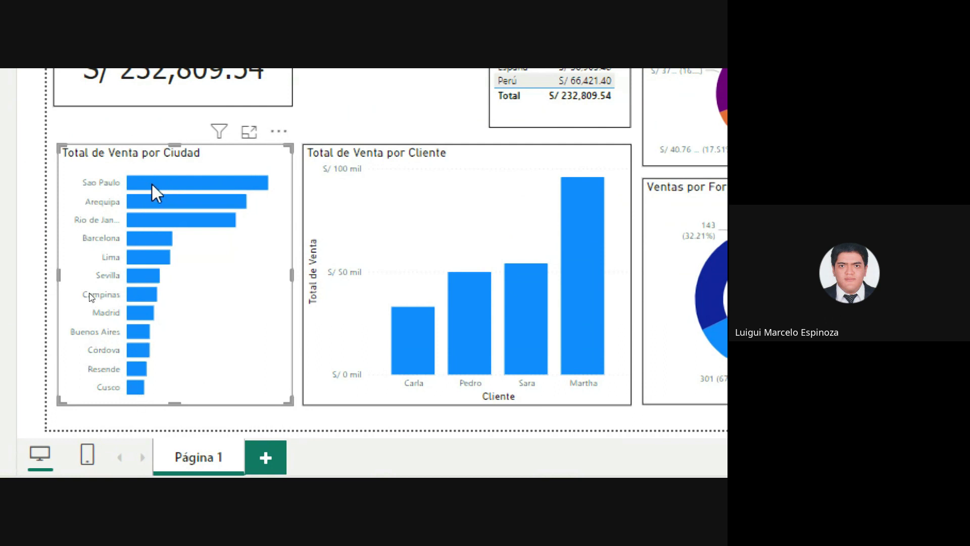
pyautogui.moveTo(144, 348)
pyautogui.moveTo(147, 183)
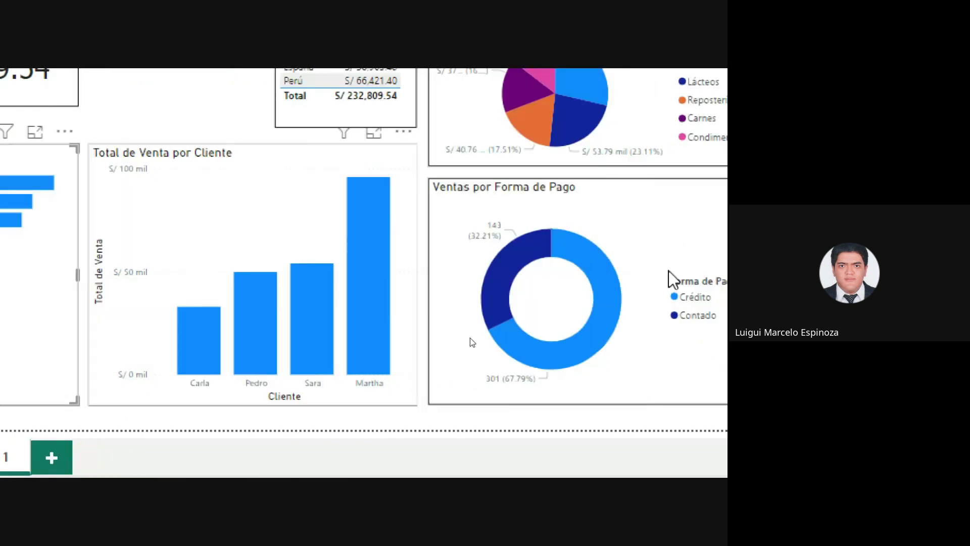
pyautogui.scroll(3, 427, 342)
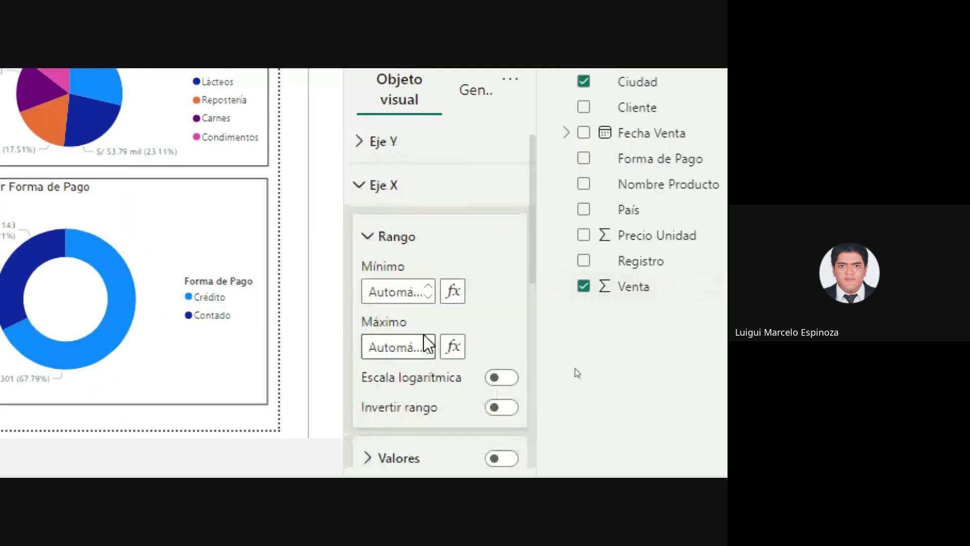
pyautogui.click(363, 192)
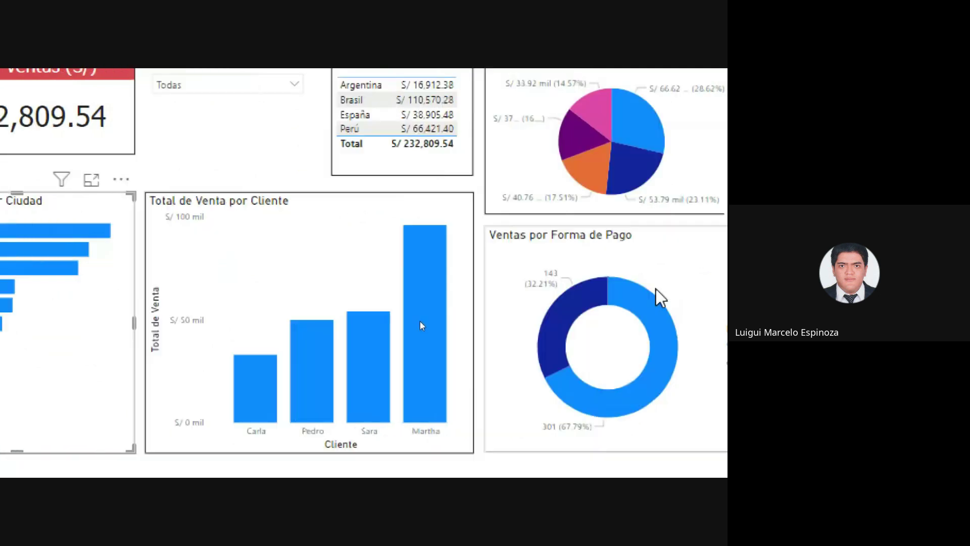
# Step: Turn on data labels for the bars of the Total de Venta por Ciudad chart
pyautogui.scroll(-2, 492, 328)
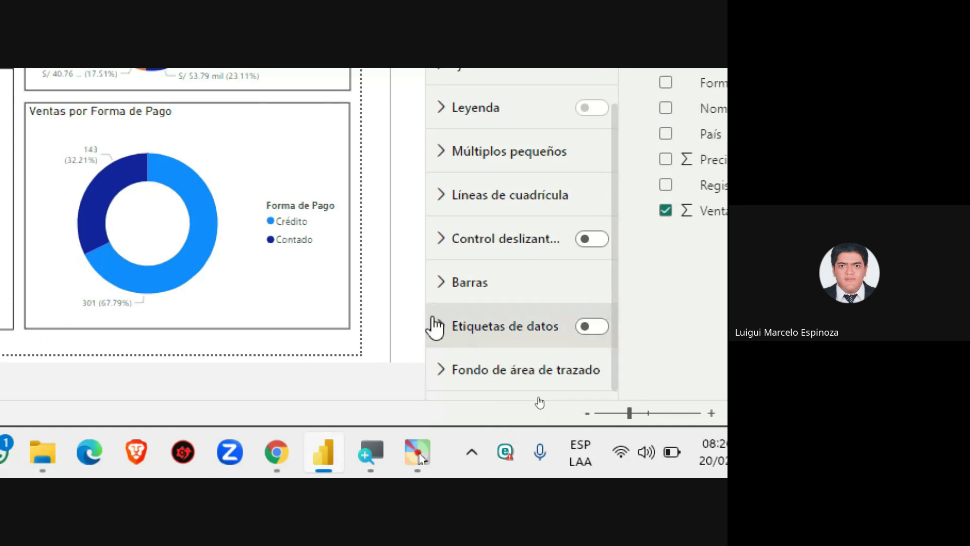
pyautogui.click(587, 327)
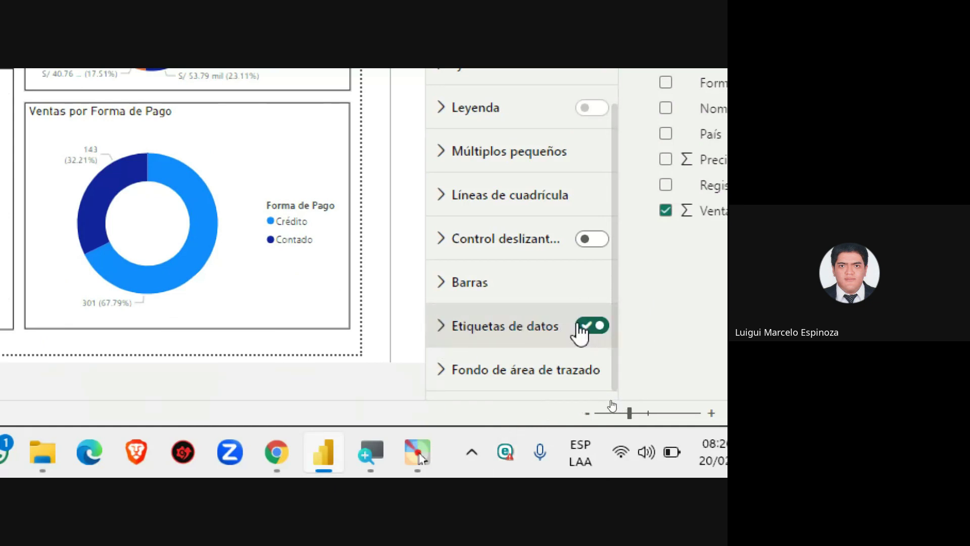
pyautogui.click(277, 194)
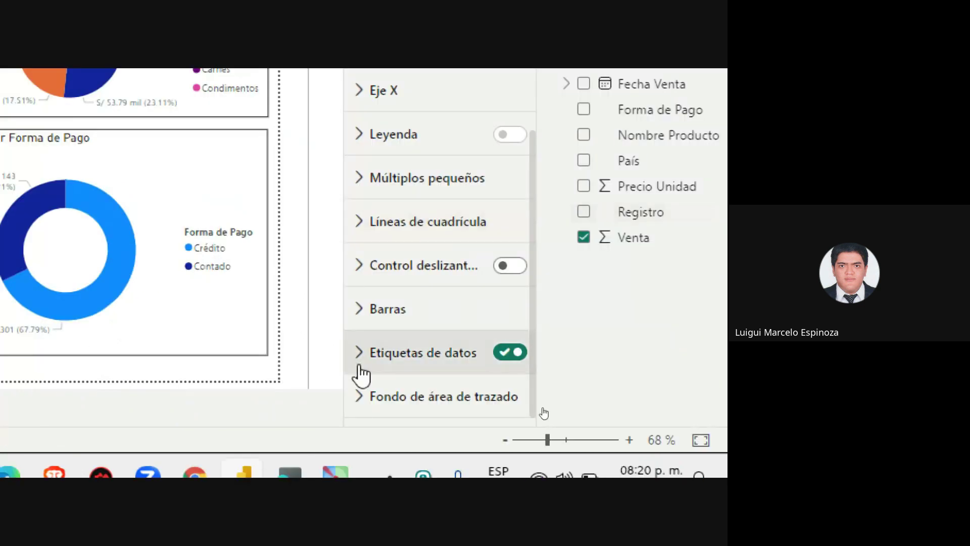
# Step: Set the display units of the city chart's data label values to Ninguno
pyautogui.click(376, 353)
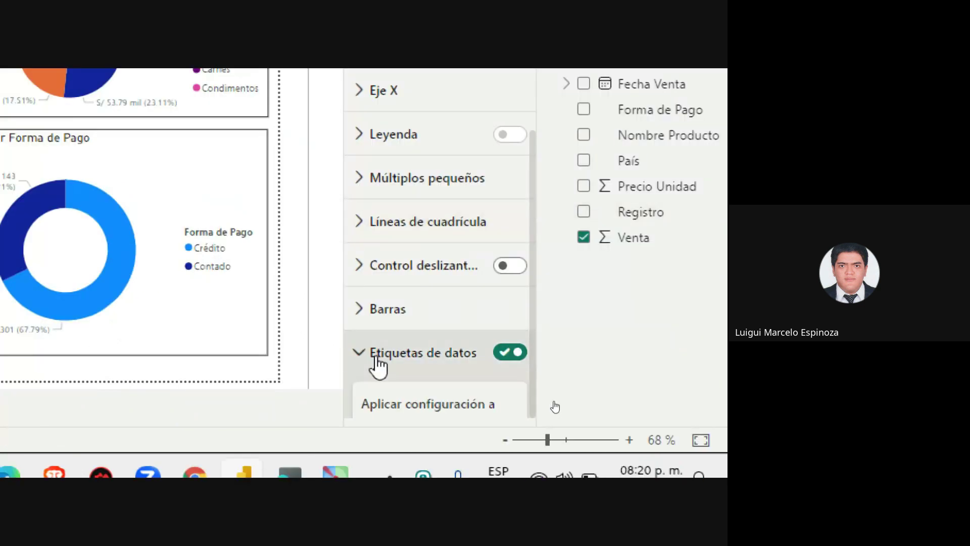
pyautogui.scroll(-6, 416, 292)
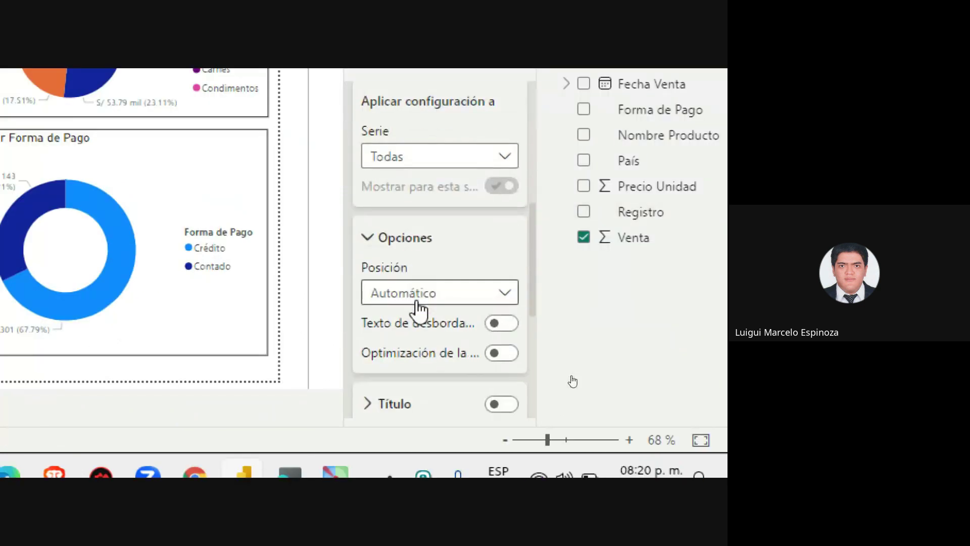
pyautogui.click(367, 203)
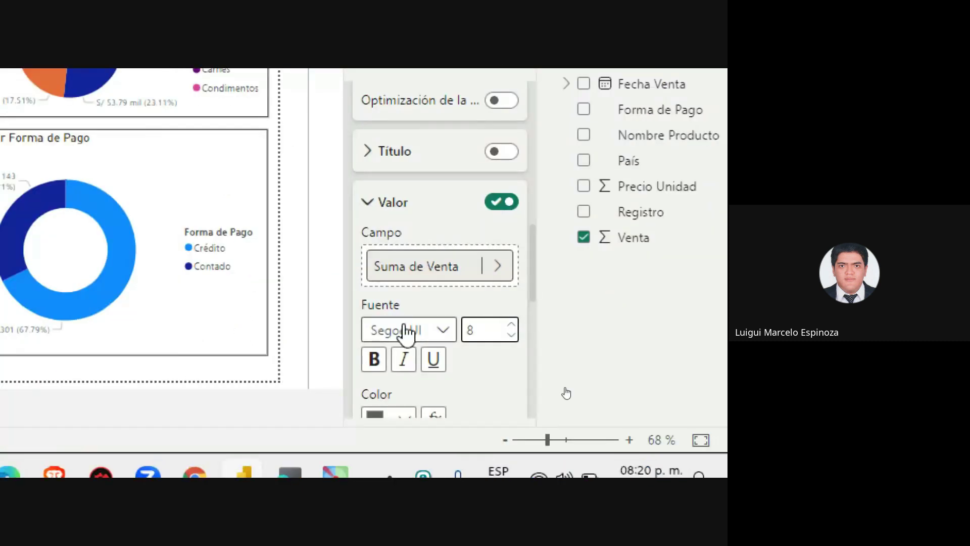
pyautogui.scroll(-5, 407, 333)
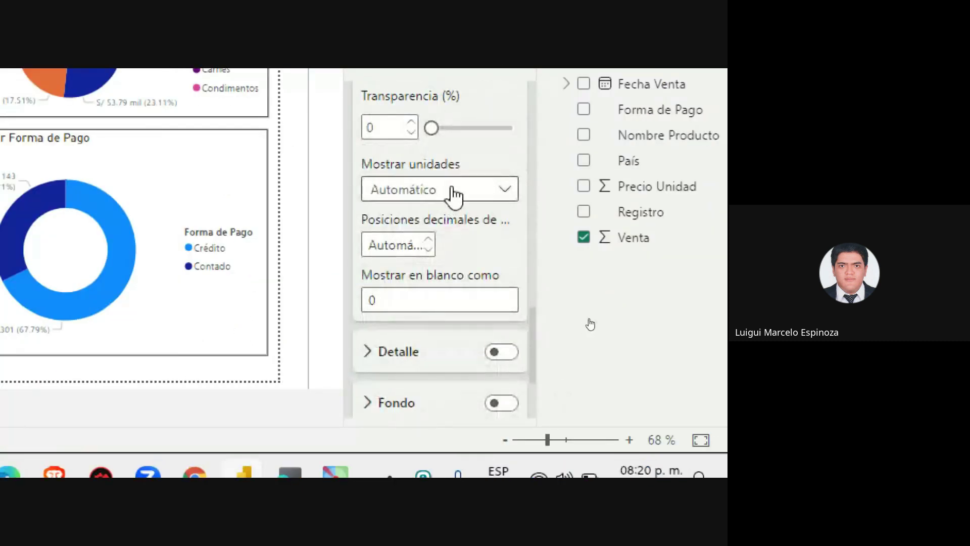
pyautogui.click(454, 195)
pyautogui.press('Escape')
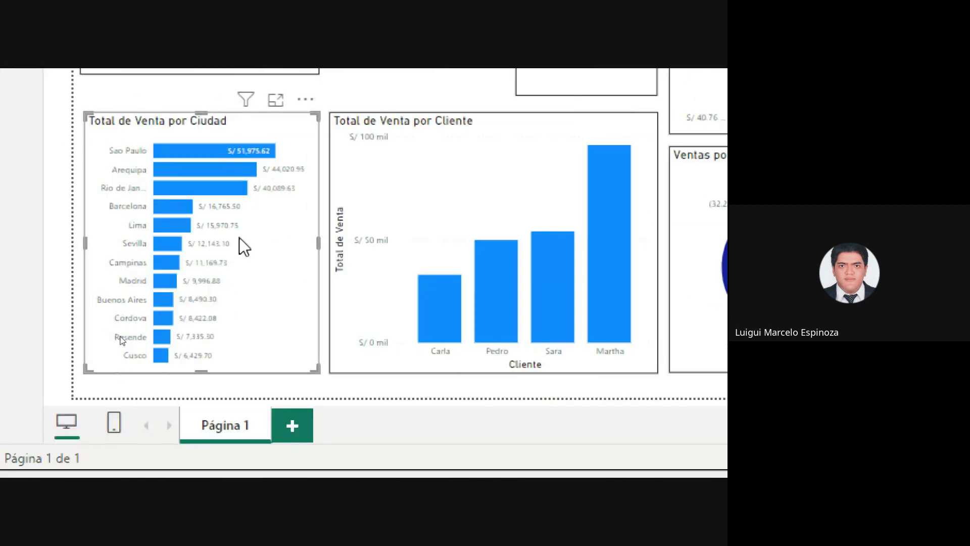
# Step: Change the city chart's data label values to black text
pyautogui.scroll(6, 535, 325)
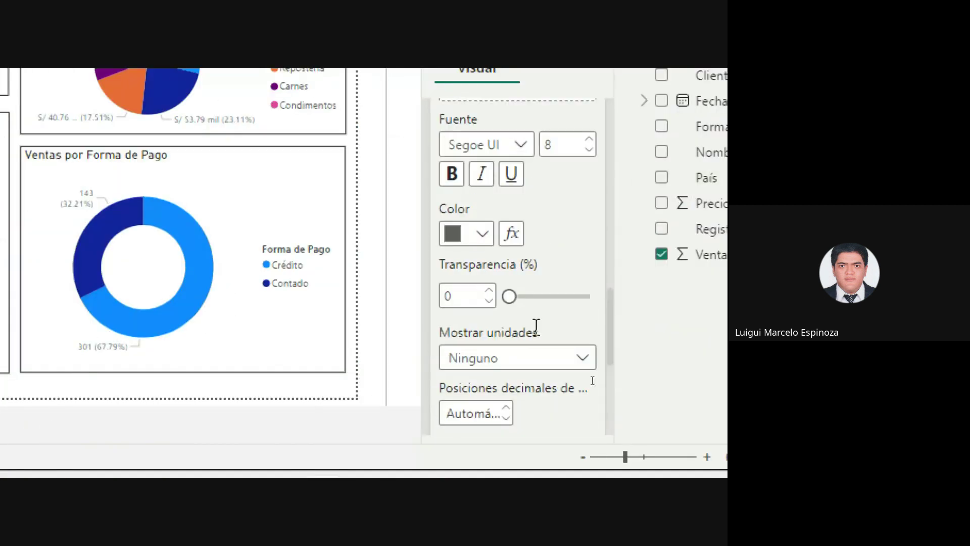
pyautogui.click(479, 284)
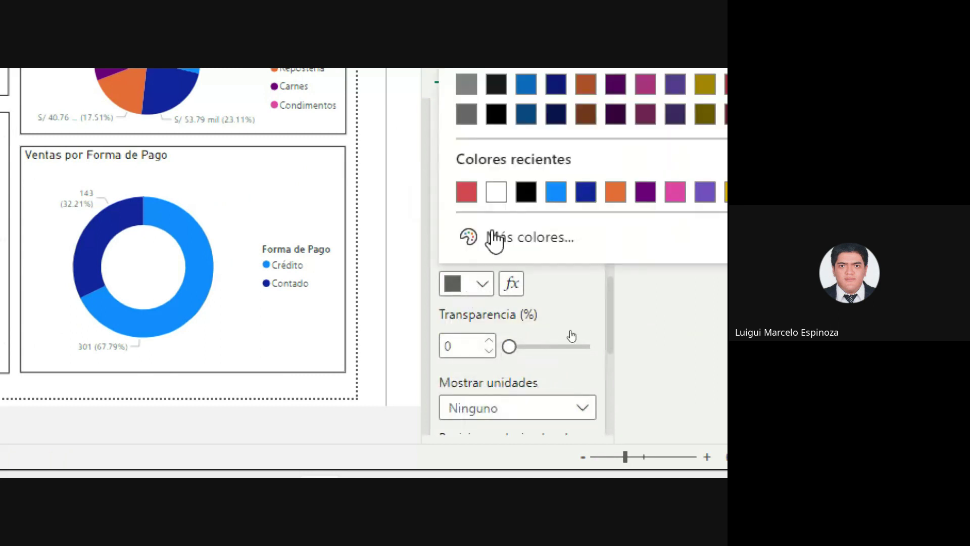
pyautogui.click(526, 194)
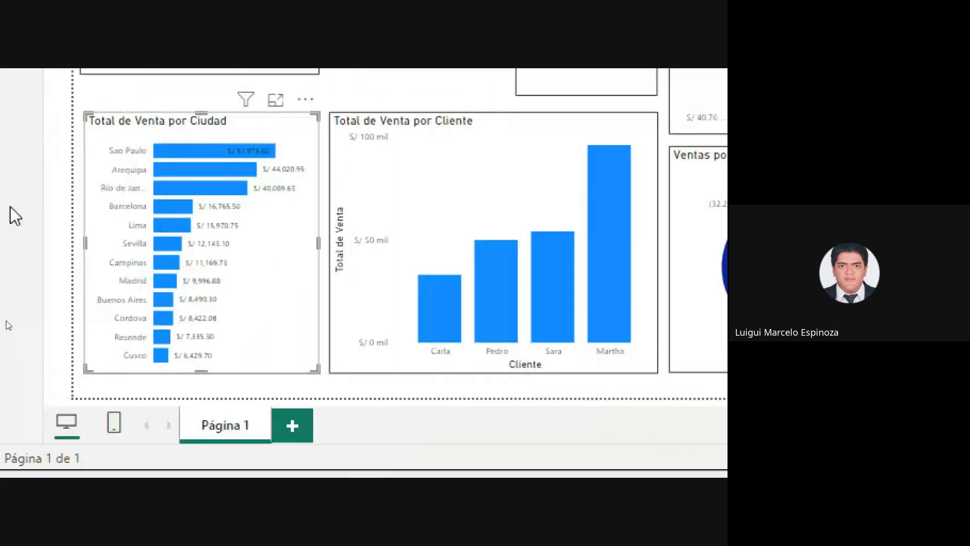
pyautogui.click(171, 220)
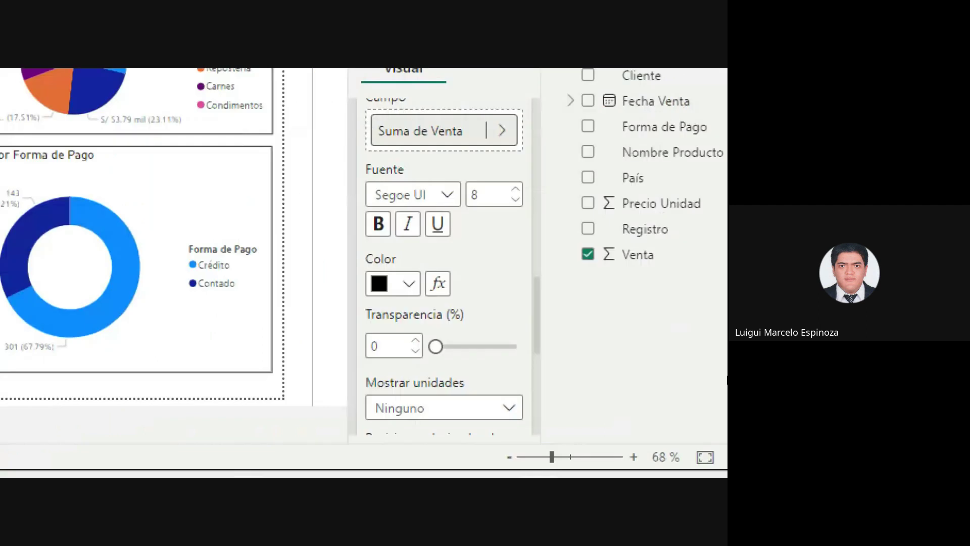
# Step: Change the Y-axis values of the Total de Venta por Ciudad chart to black text
pyautogui.scroll(4, 407, 282)
pyautogui.click(384, 265)
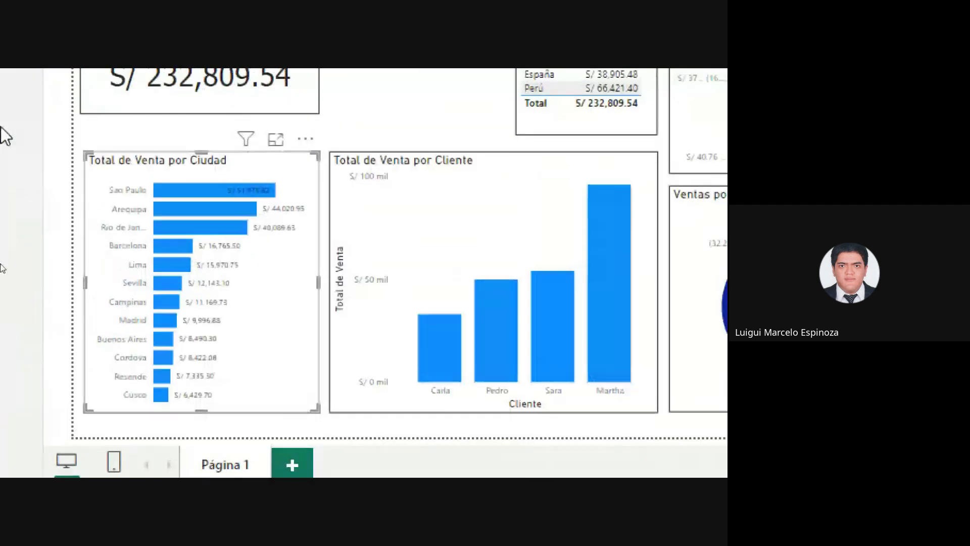
pyautogui.scroll(10, 616, 277)
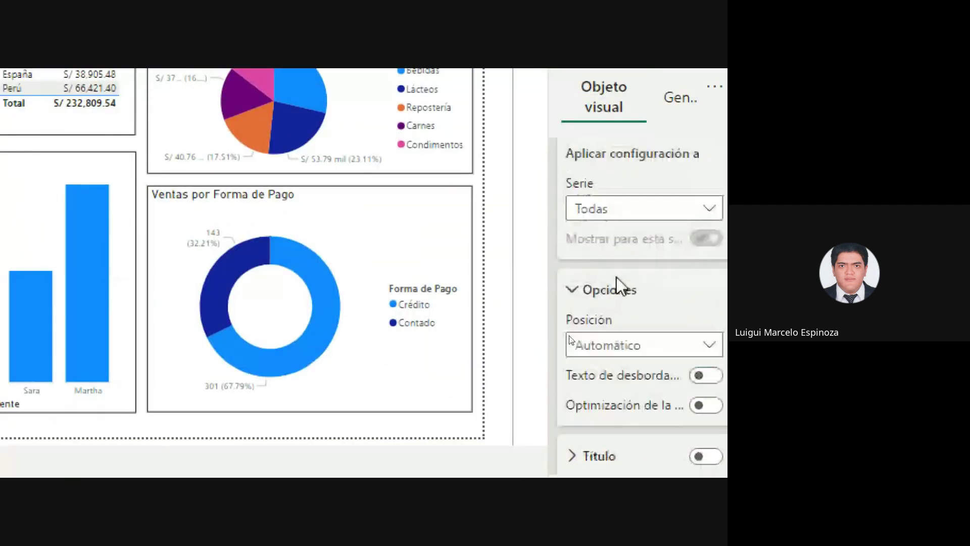
pyautogui.click(578, 174)
pyautogui.scroll(-5, 677, 314)
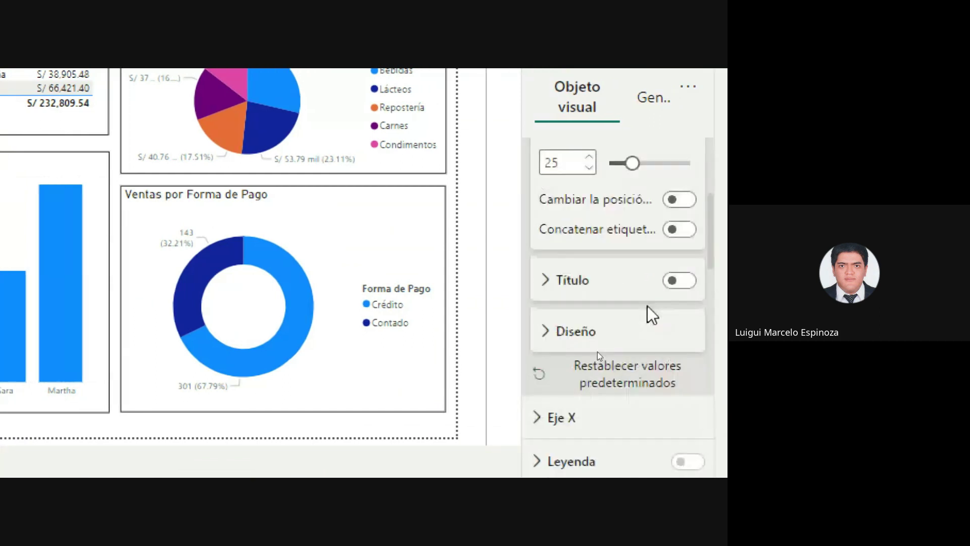
pyautogui.scroll(2, 582, 245)
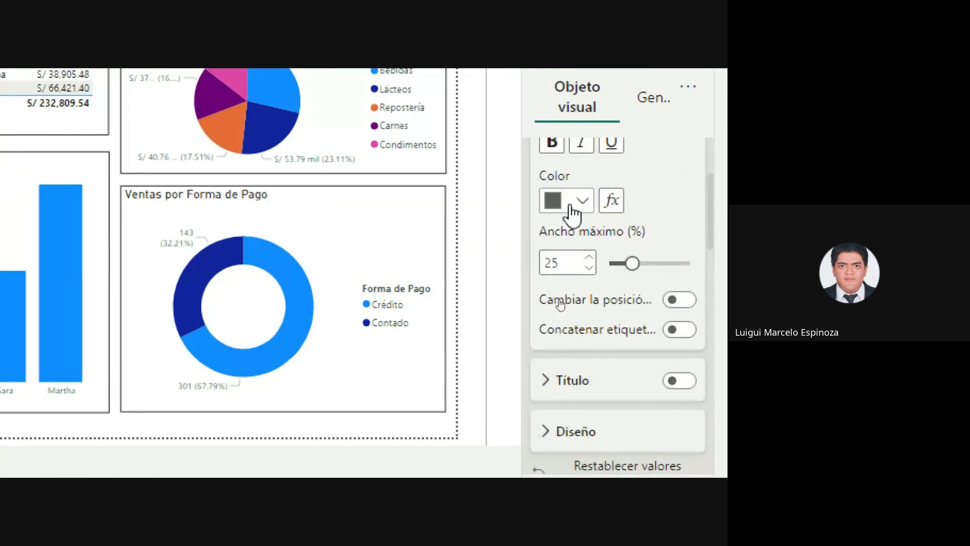
pyautogui.click(573, 212)
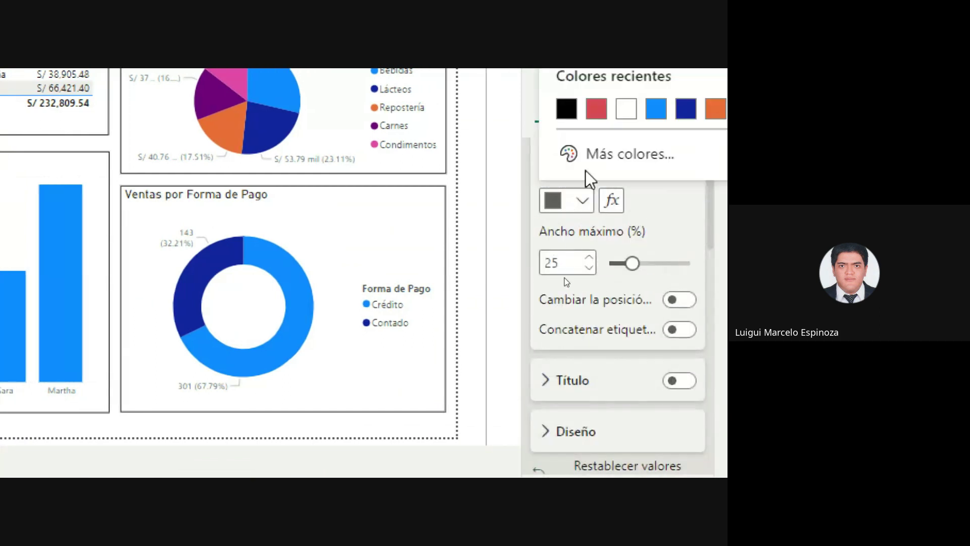
pyautogui.click(565, 108)
# Step: Set the city chart's Y-axis values to font size 8 and bold
pyautogui.scroll(3, 629, 330)
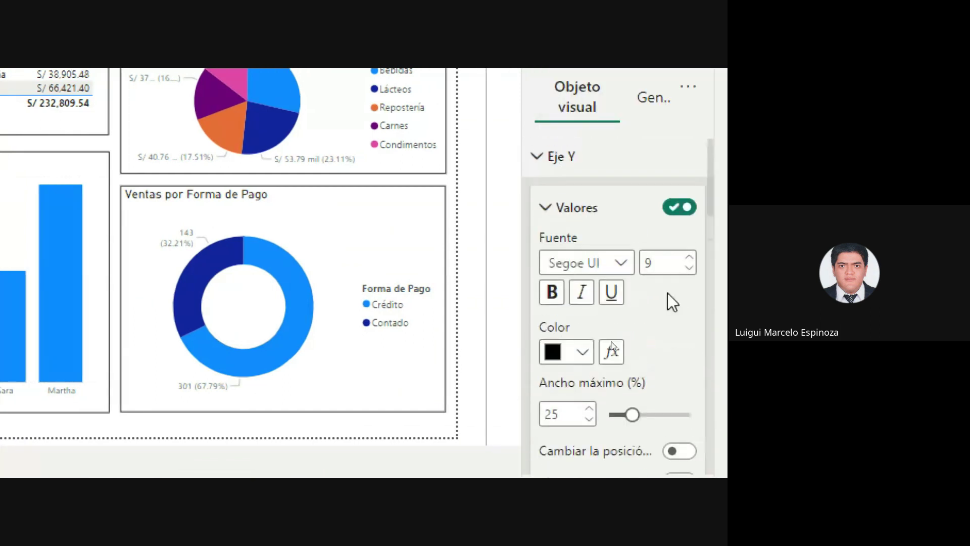
pyautogui.click(689, 267)
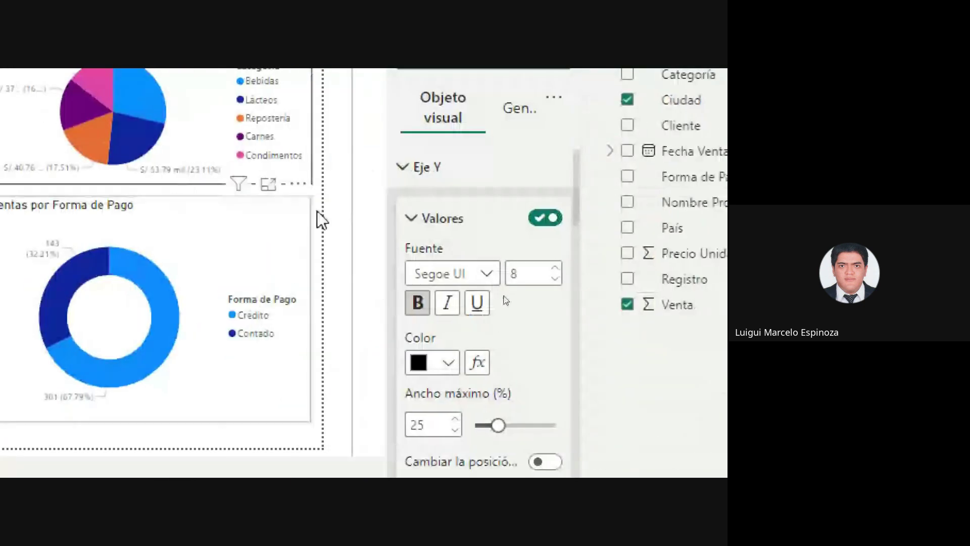
pyautogui.click(414, 182)
# Step: Make the data label values of the city chart bold
pyautogui.scroll(-3, 450, 227)
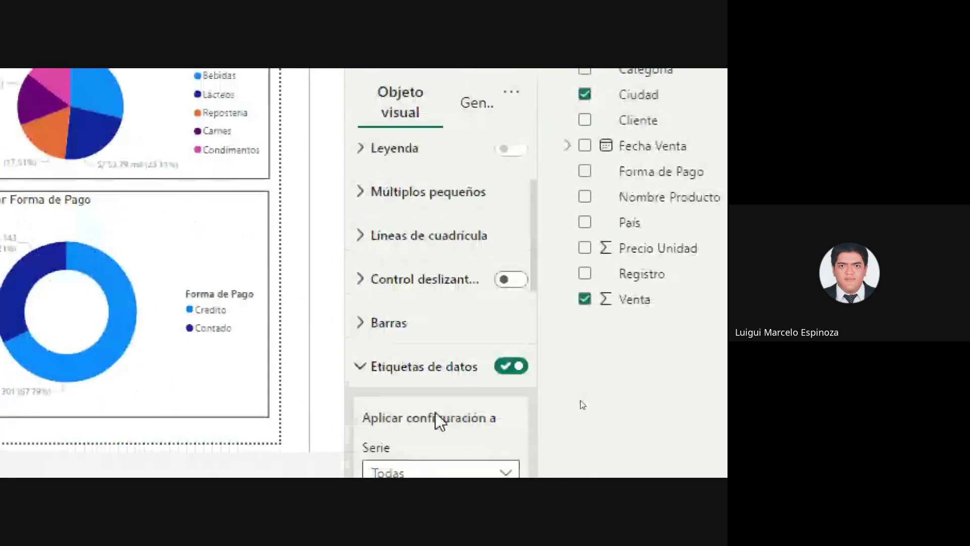
pyautogui.scroll(-10, 435, 411)
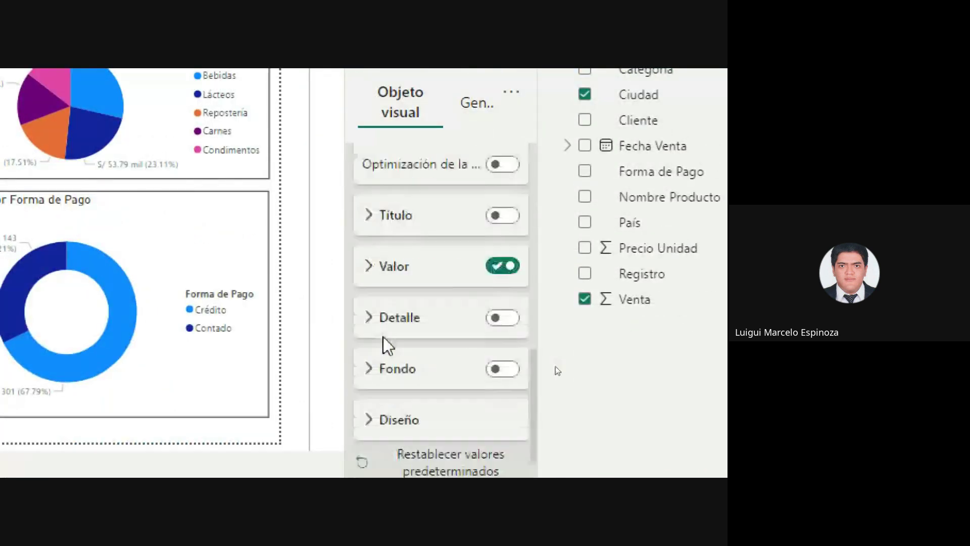
pyautogui.scroll(-2, 389, 362)
pyautogui.click(384, 216)
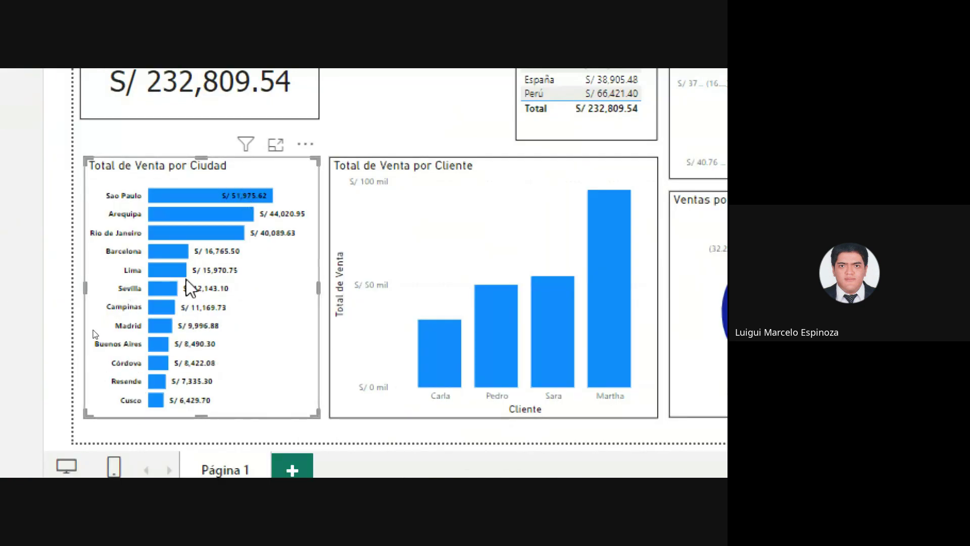
pyautogui.moveTo(177, 205)
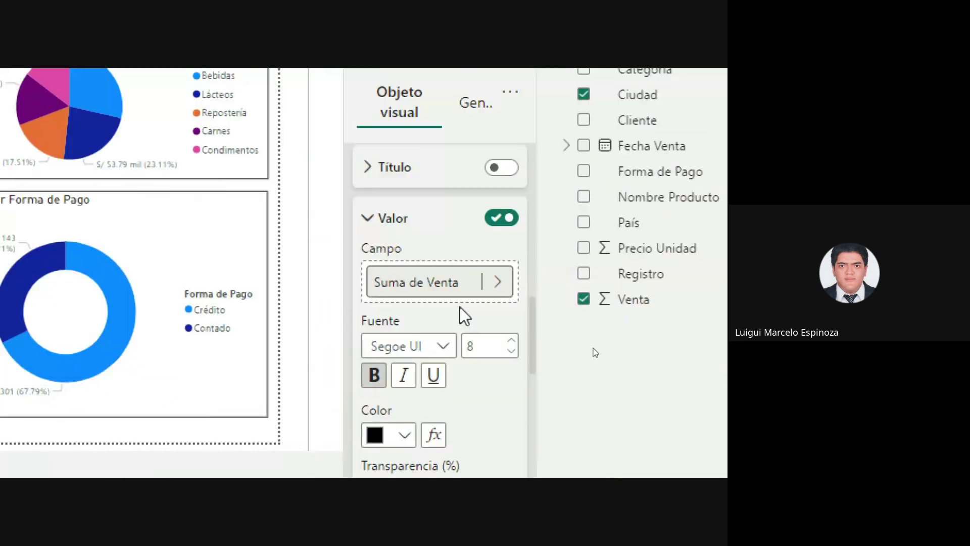
pyautogui.click(372, 220)
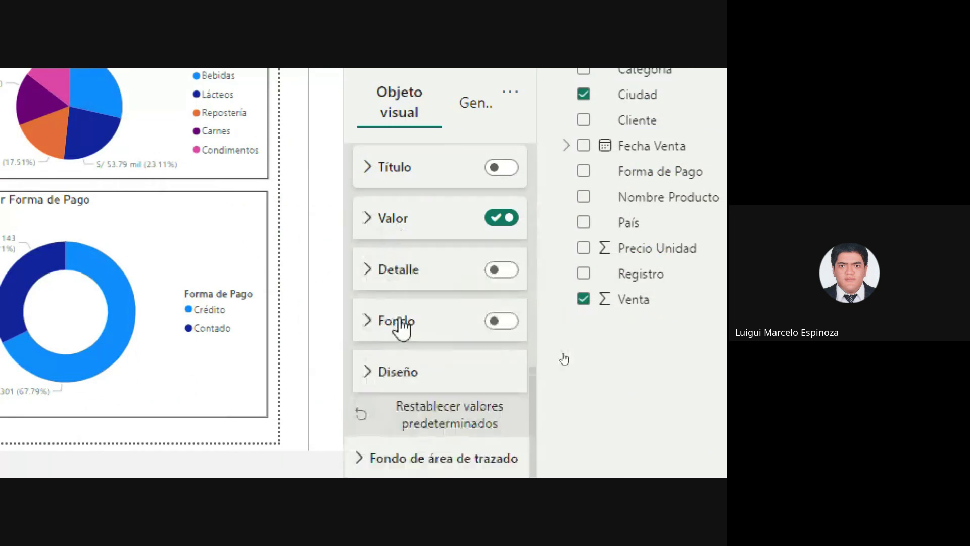
pyautogui.scroll(4, 400, 323)
pyautogui.scroll(5, 384, 293)
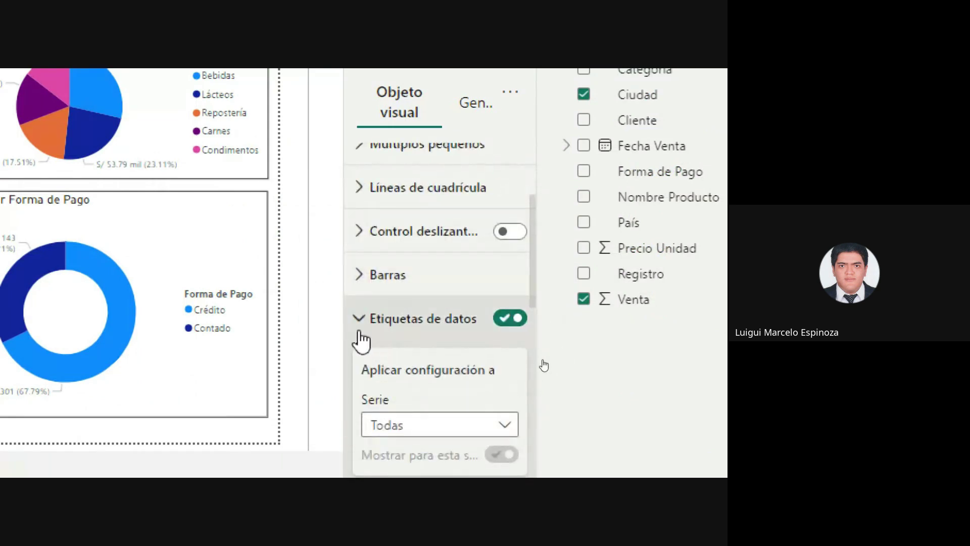
pyautogui.click(359, 328)
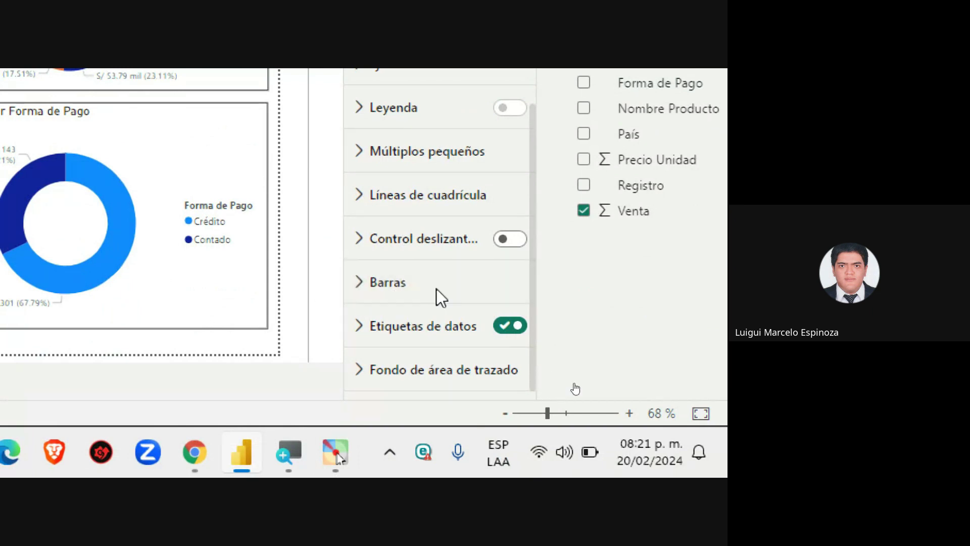
# Step: Look through the city chart's bar formatting options, including the category selection, colour, border and layout settings
pyautogui.click(419, 282)
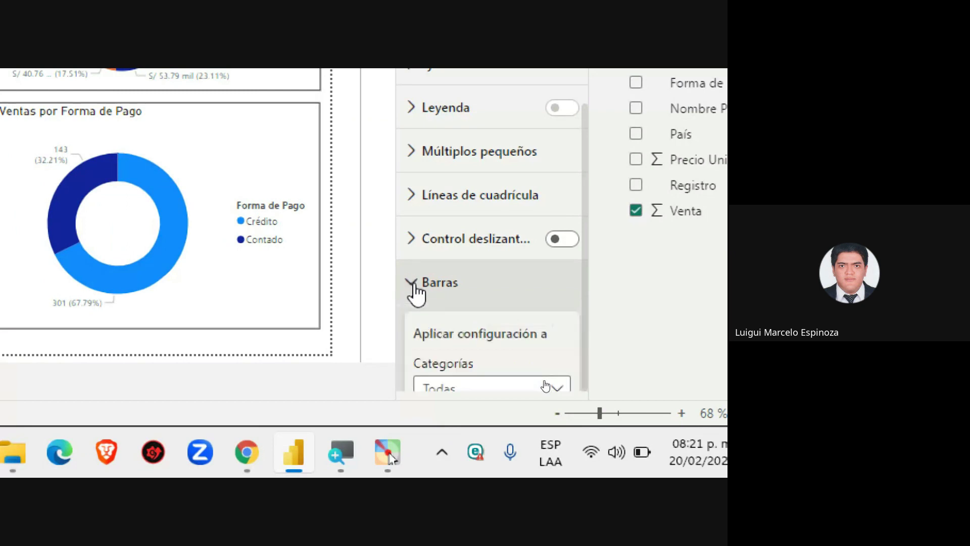
pyautogui.scroll(-7, 477, 302)
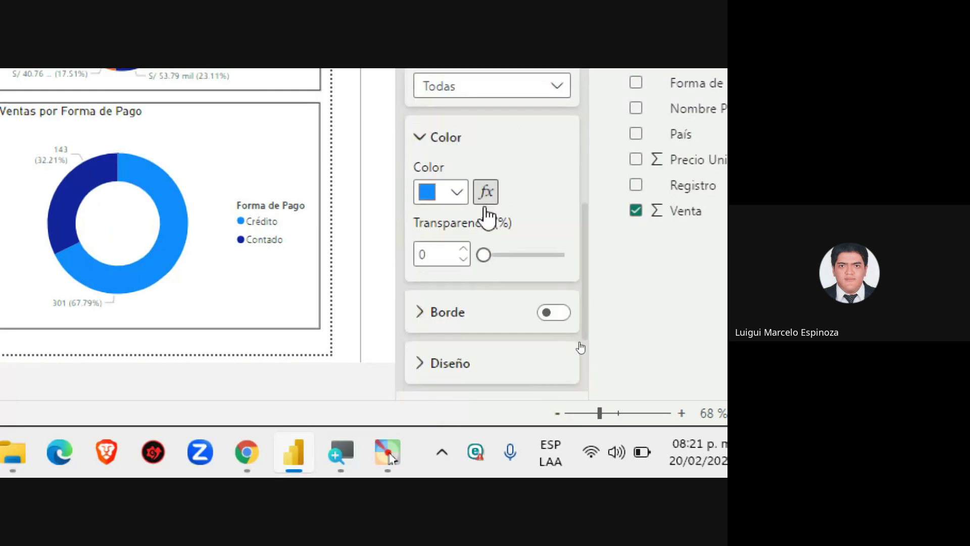
pyautogui.scroll(6, 489, 304)
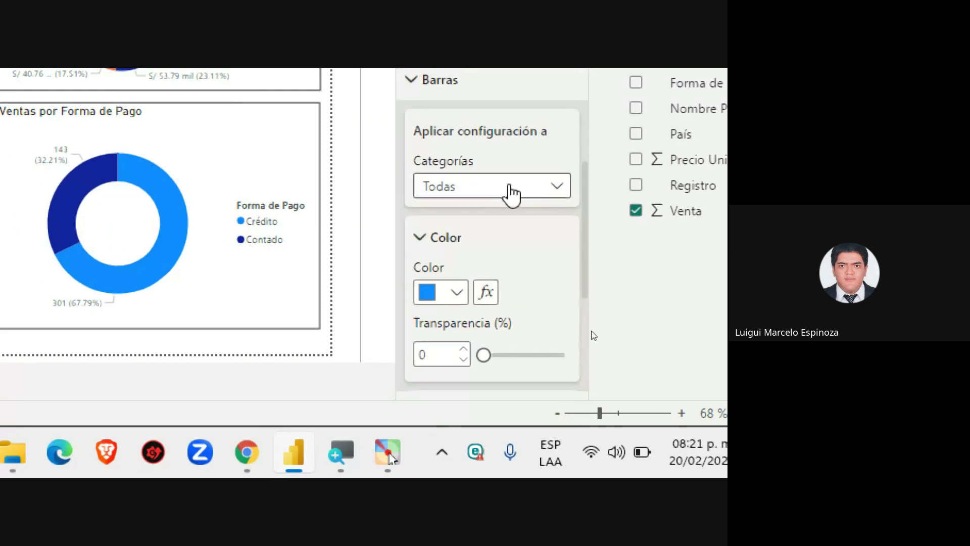
pyautogui.click(509, 185)
pyautogui.click(469, 293)
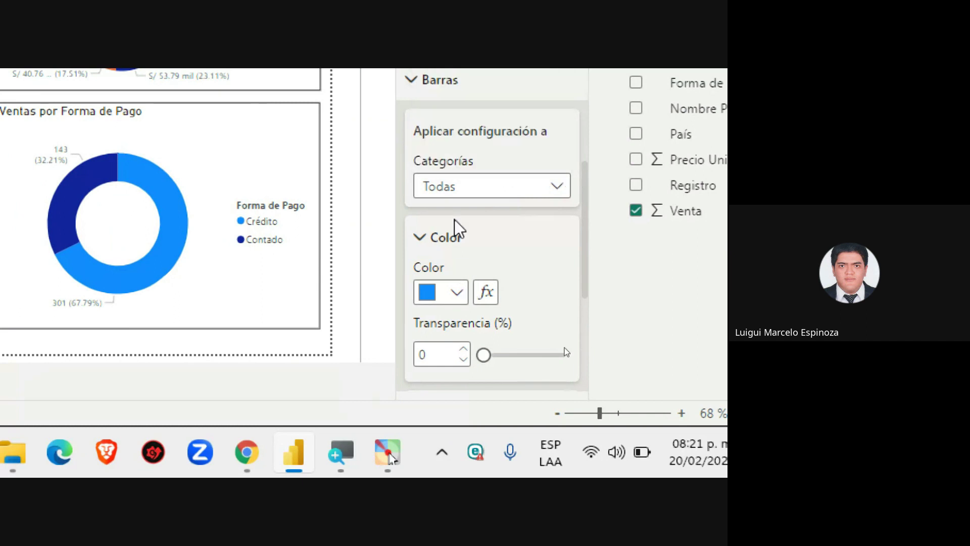
pyautogui.click(497, 188)
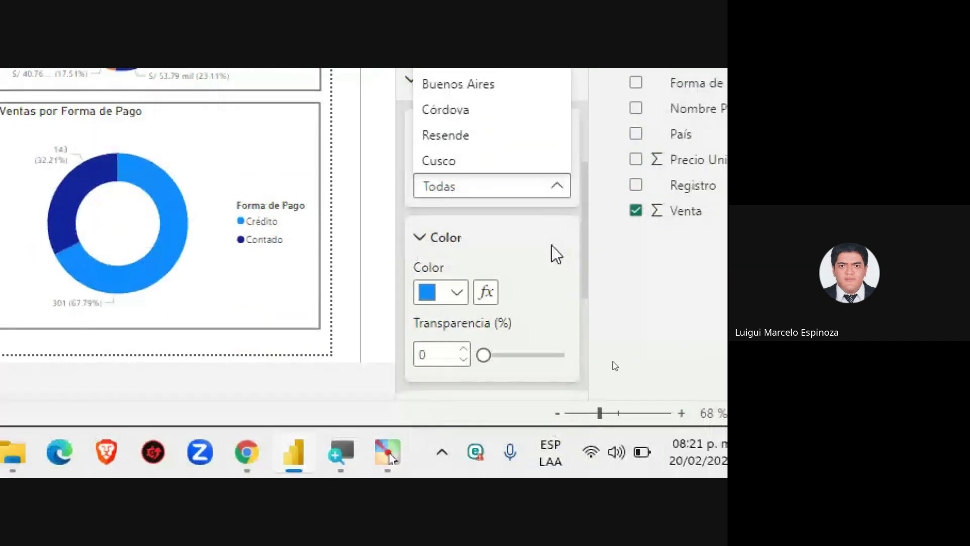
pyautogui.scroll(-3, 535, 262)
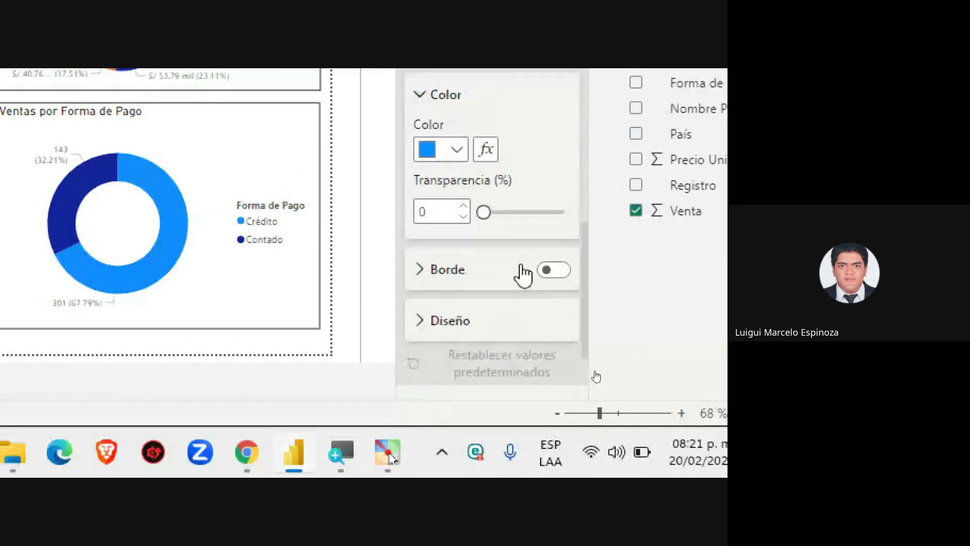
pyautogui.click(424, 312)
pyautogui.scroll(4, 453, 331)
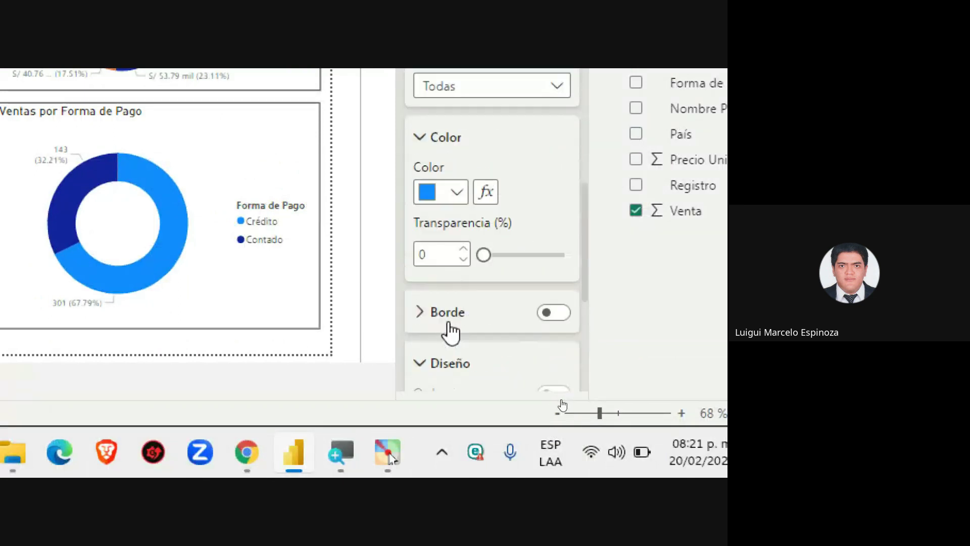
pyautogui.click(423, 323)
pyautogui.scroll(2, 442, 204)
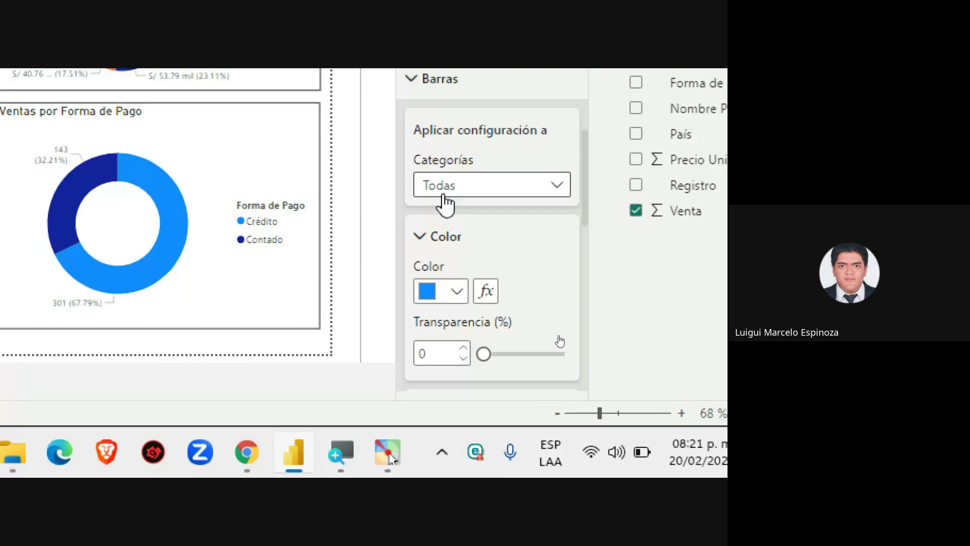
# Step: Apply the bar settings to the Lima category only and give its bar the custom red #FF103C
pyautogui.click(495, 189)
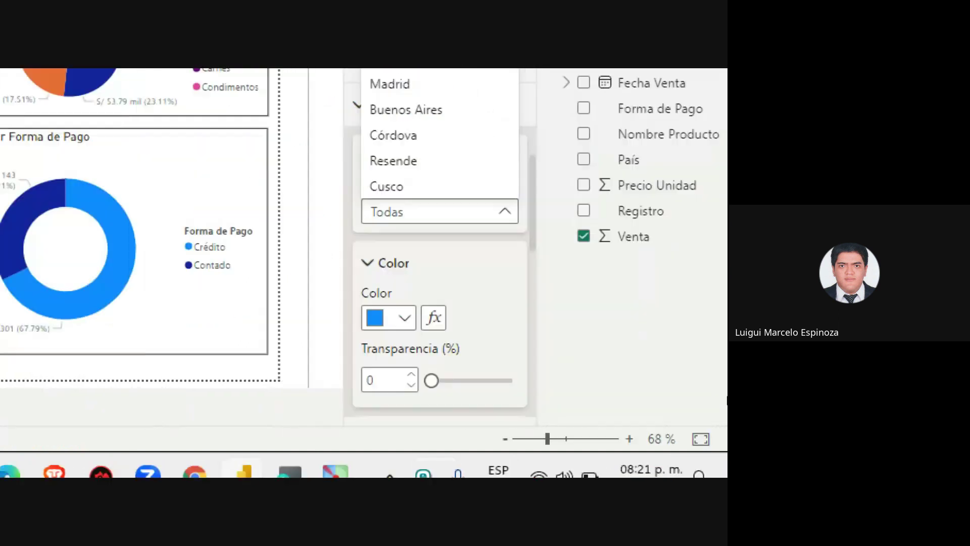
pyautogui.click(448, 464)
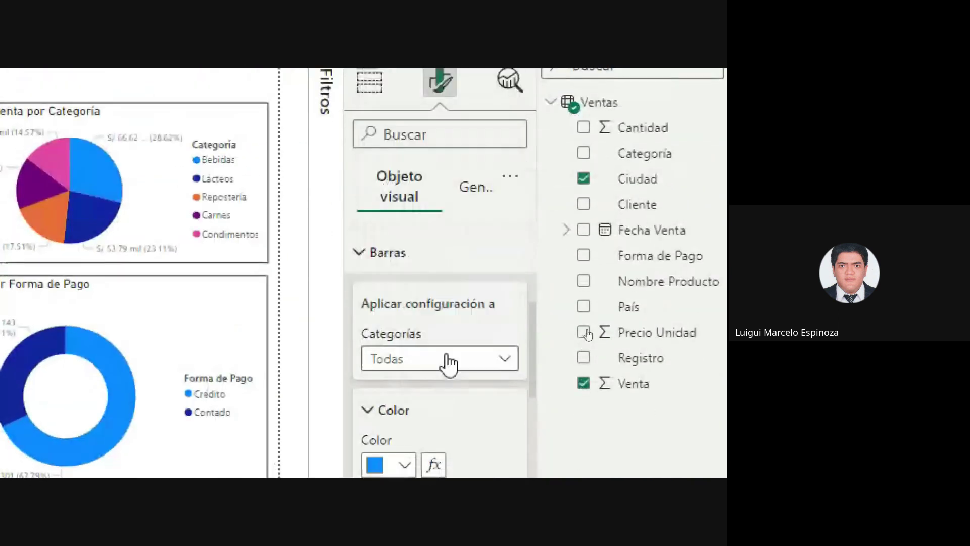
pyautogui.click(478, 458)
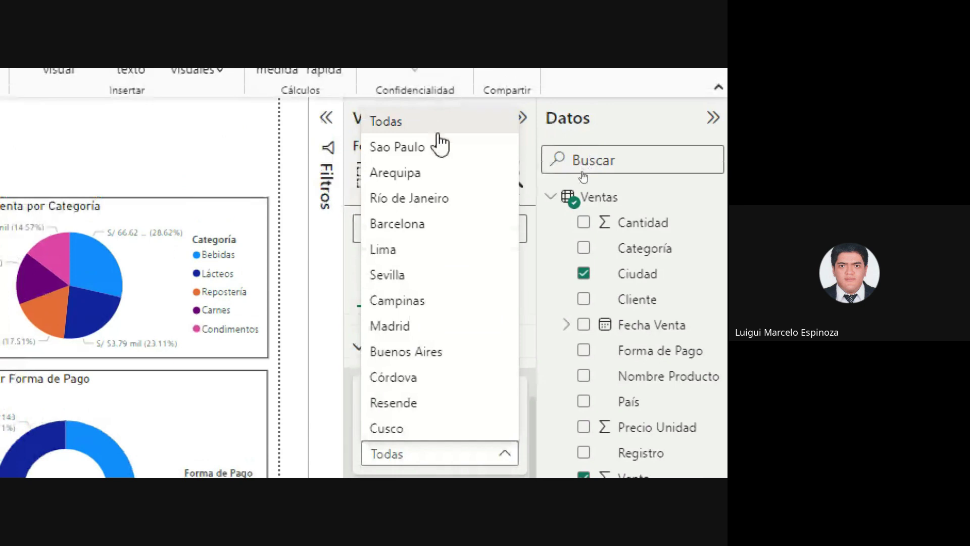
pyautogui.click(422, 251)
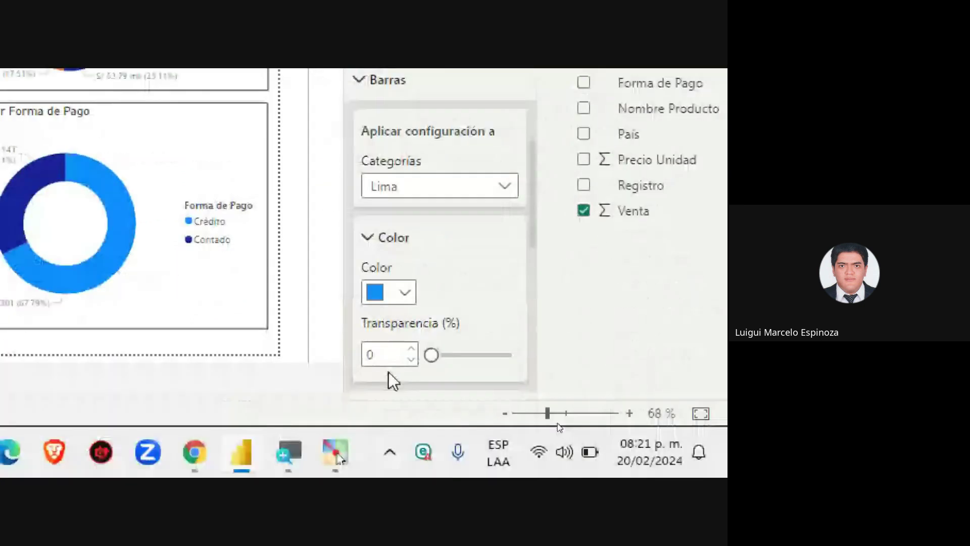
pyautogui.click(405, 294)
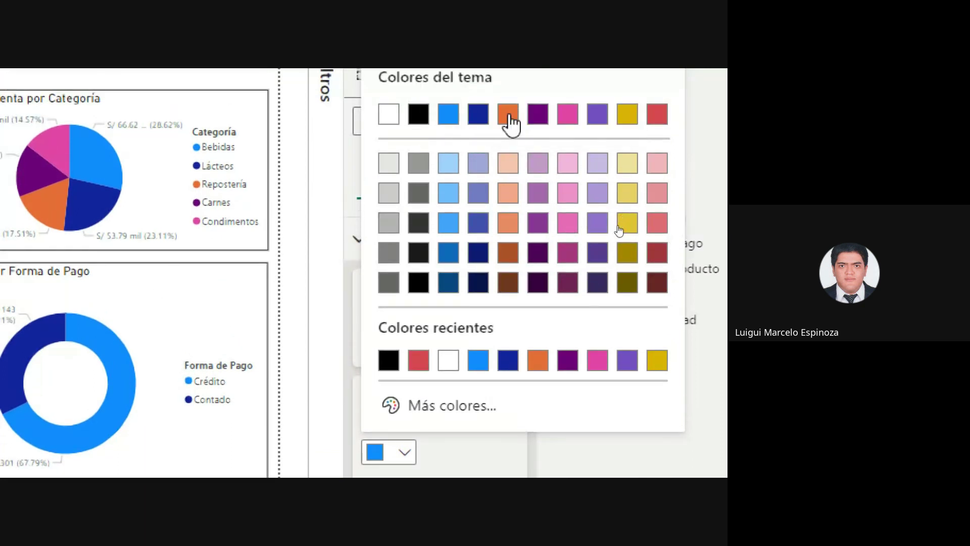
pyautogui.click(449, 406)
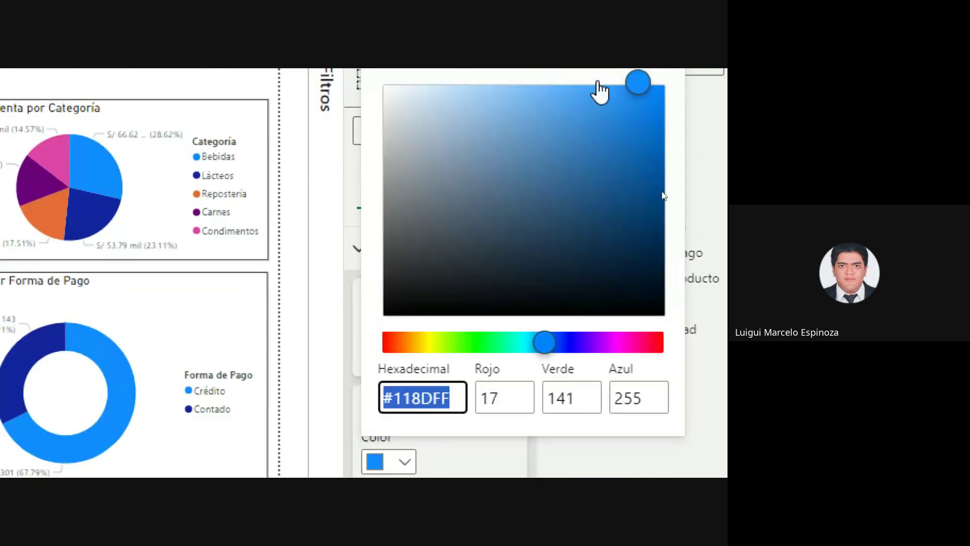
pyautogui.click(659, 343)
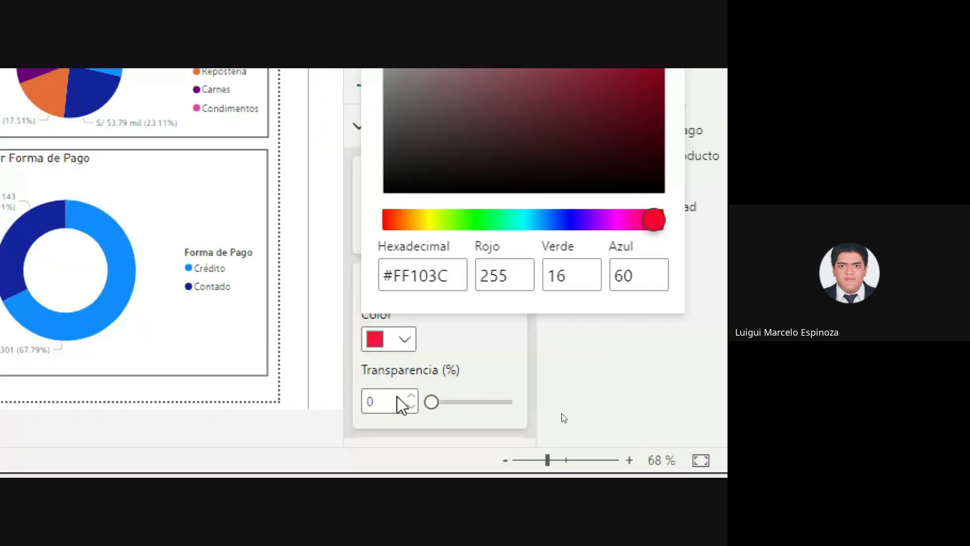
pyautogui.click(454, 374)
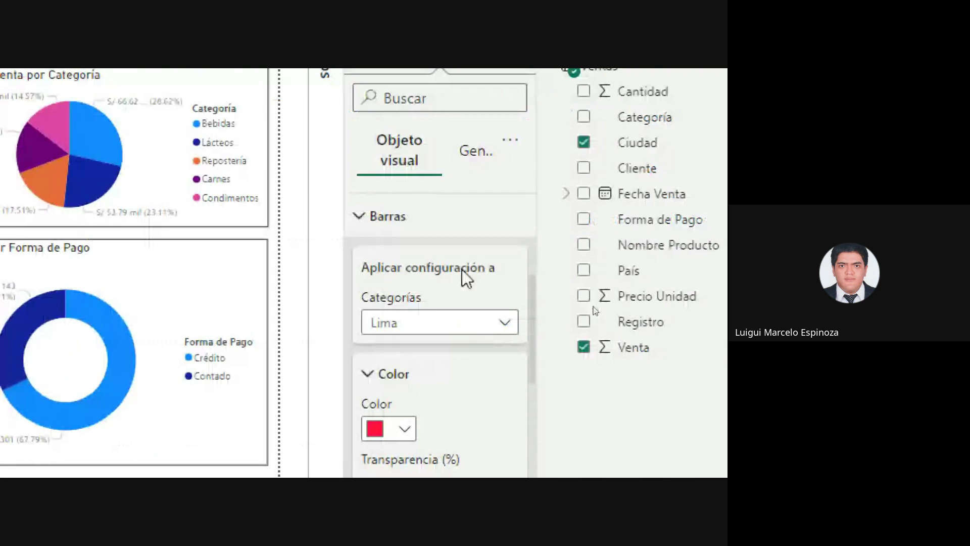
# Step: Select the Arequipa category in the bar settings and colour its bar with the recently used red
pyautogui.click(492, 322)
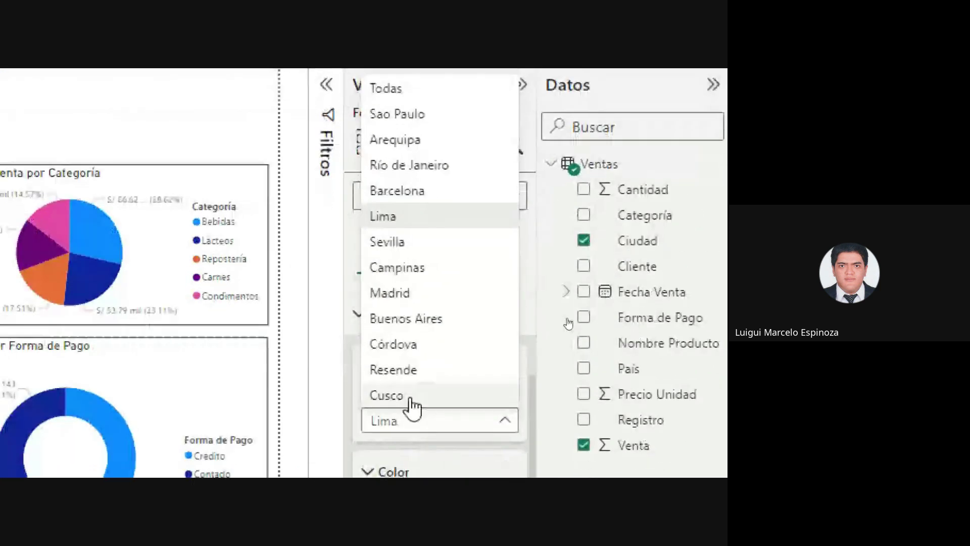
pyautogui.click(417, 139)
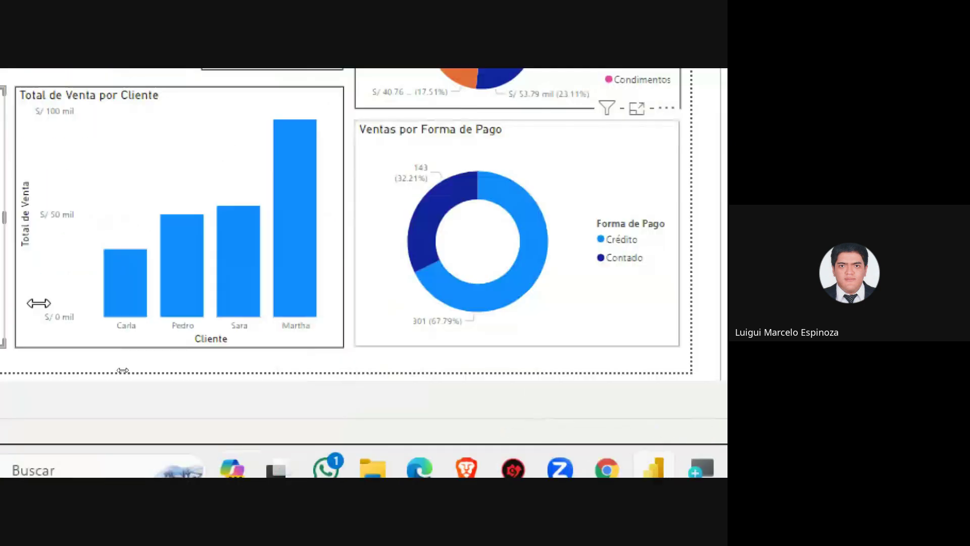
pyautogui.click(603, 310)
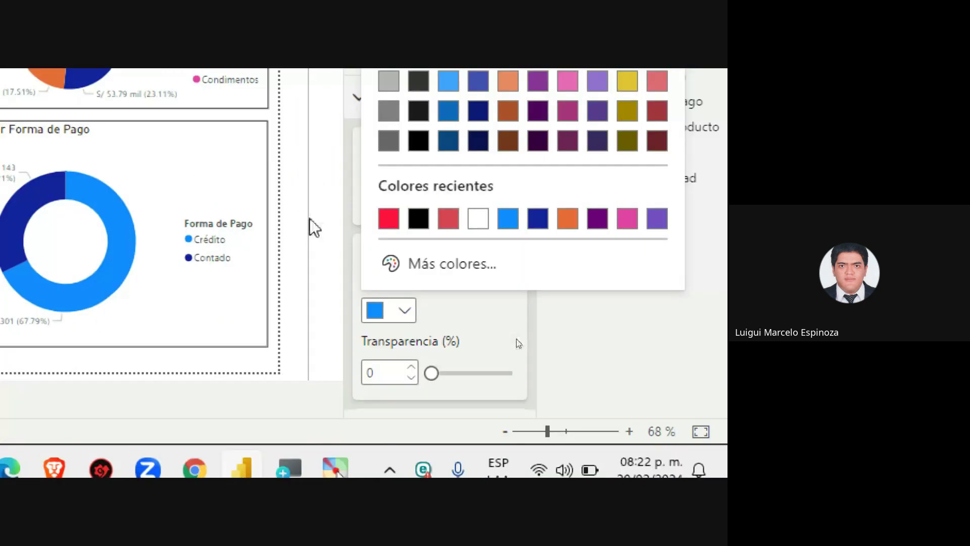
pyautogui.click(600, 217)
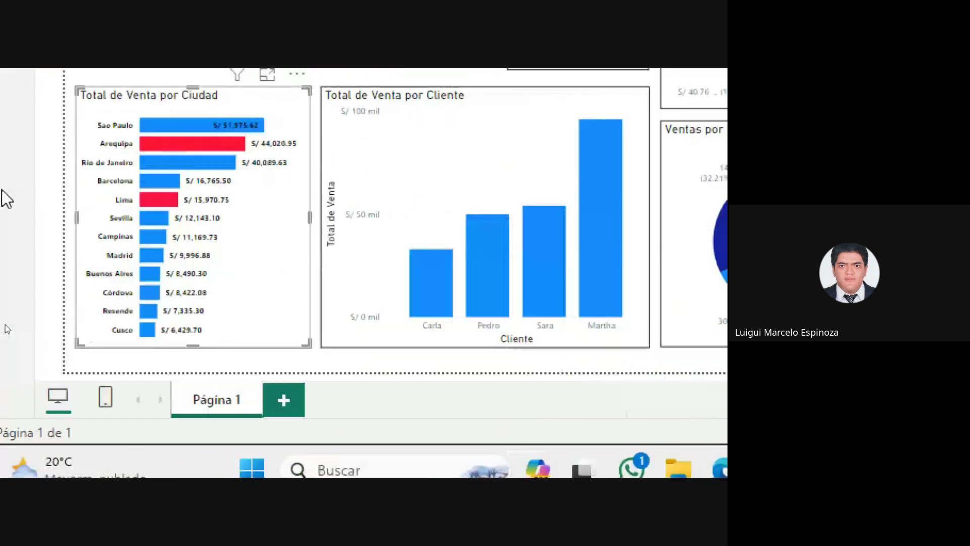
# Step: Select the Cusco category in the city chart's bar settings and colour its bar with the recently used red
pyautogui.click(490, 204)
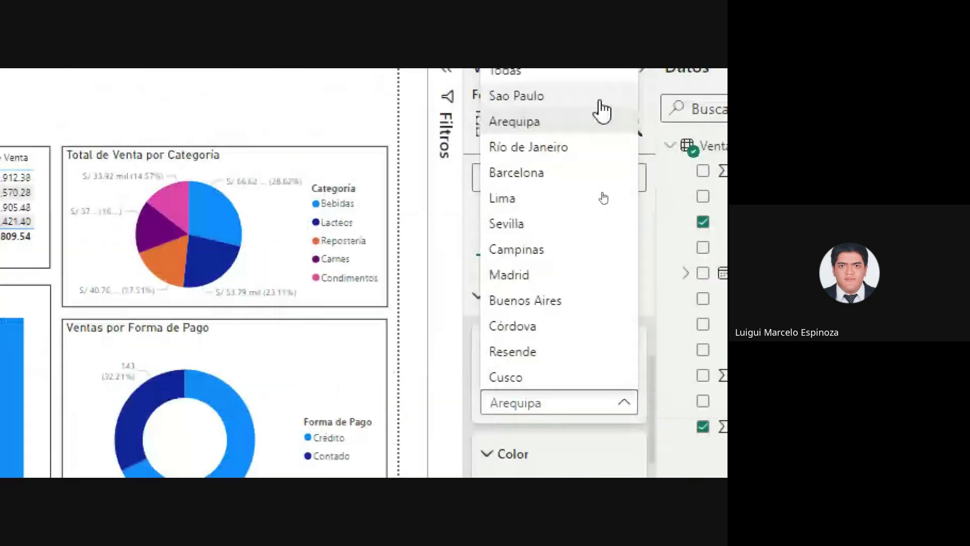
pyautogui.click(581, 204)
pyautogui.click(522, 292)
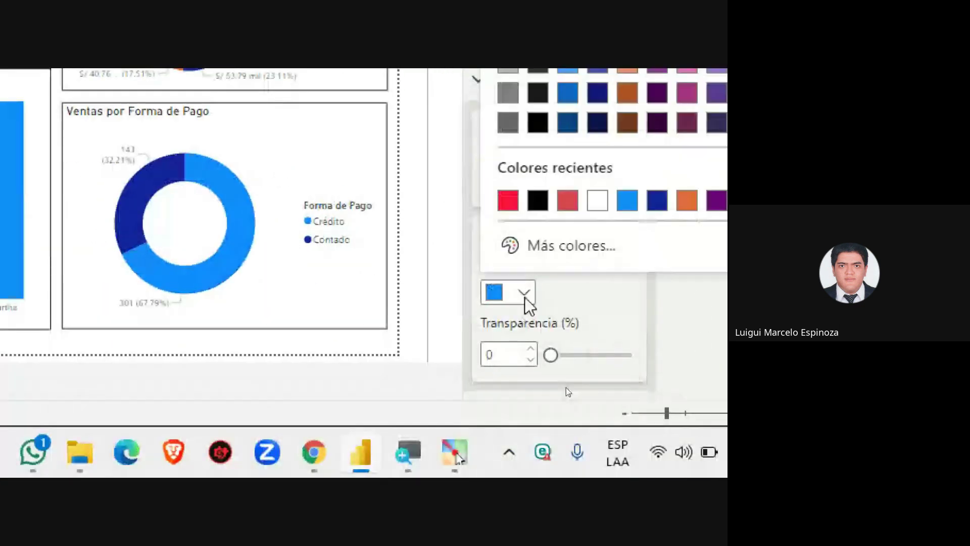
pyautogui.click(512, 201)
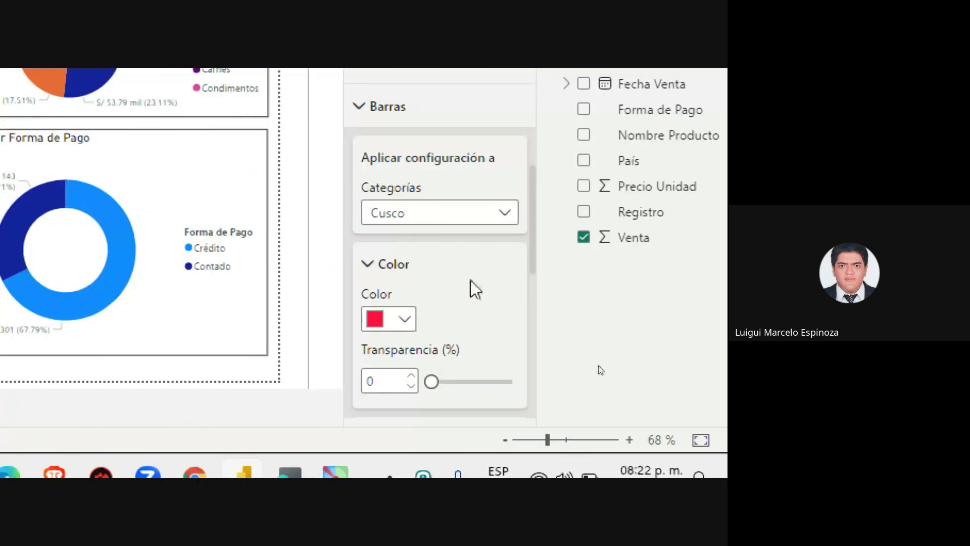
# Step: Select the Barcelona category in the bar settings and colour its bar with a lighter shade of the theme purple
pyautogui.click(405, 321)
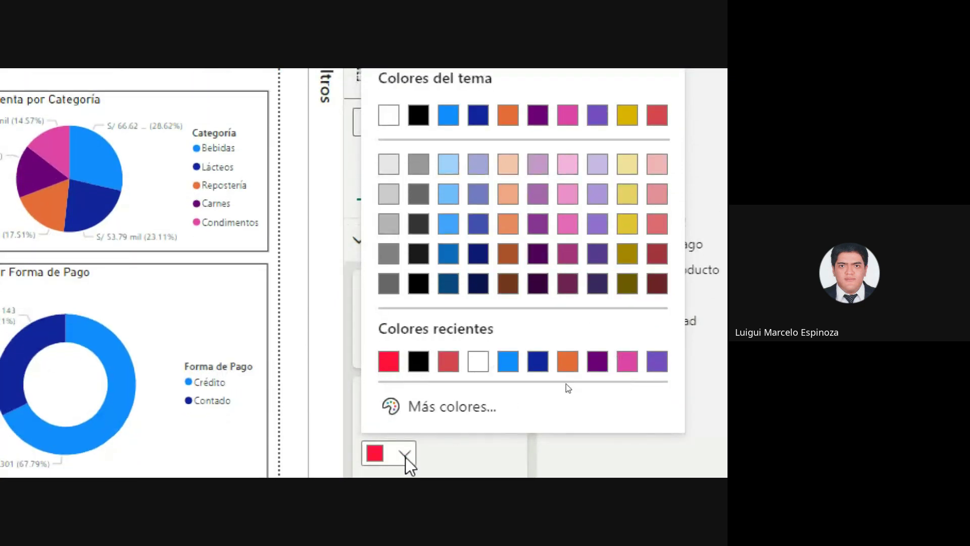
pyautogui.click(439, 452)
pyautogui.click(444, 346)
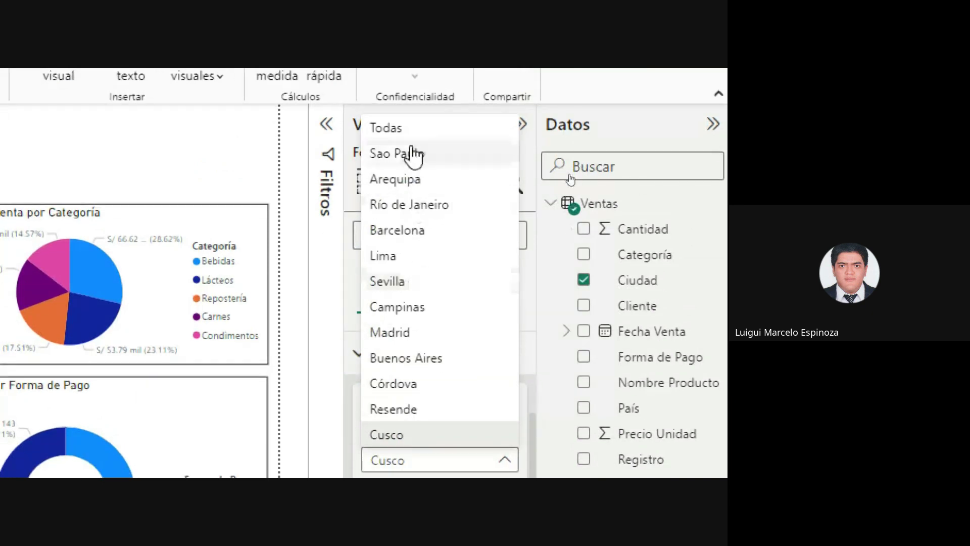
pyautogui.click(415, 231)
pyautogui.click(460, 460)
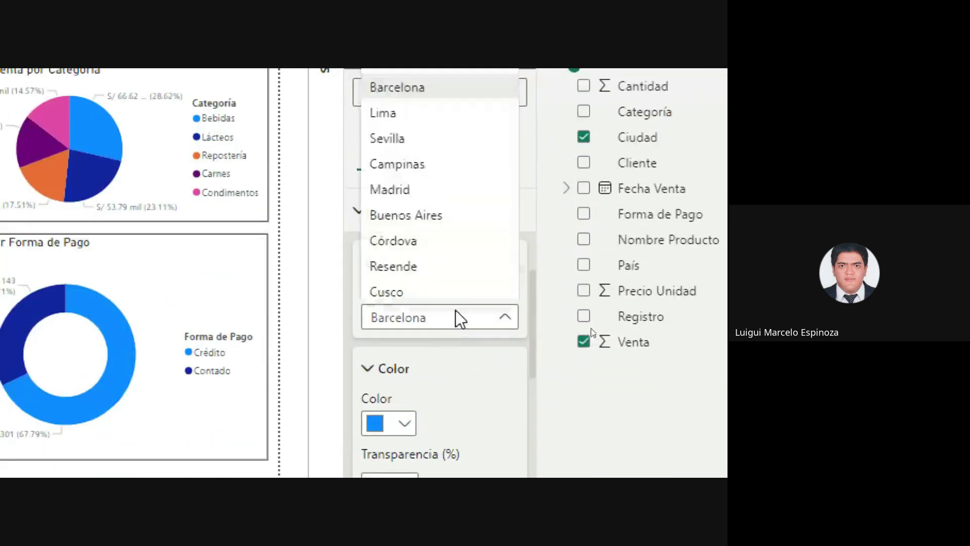
pyautogui.click(407, 421)
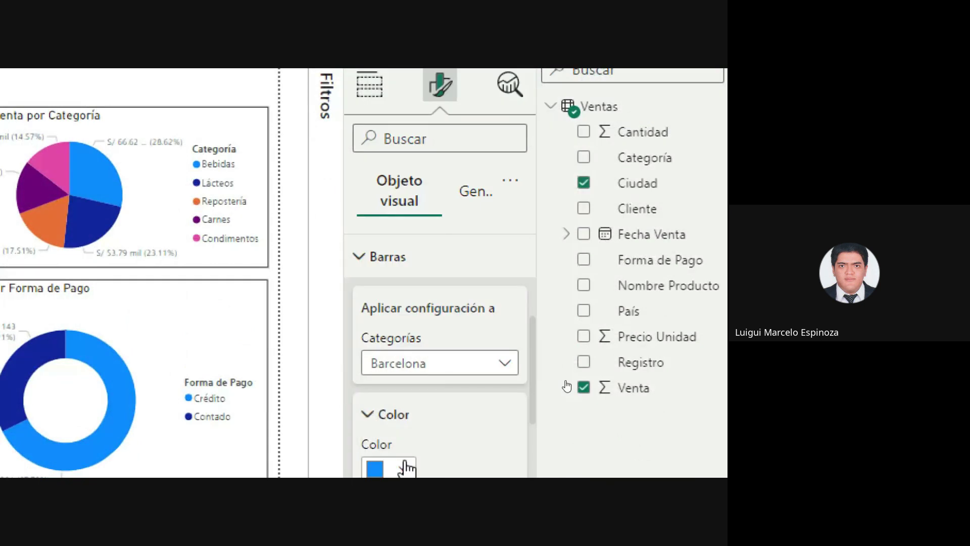
pyautogui.click(406, 467)
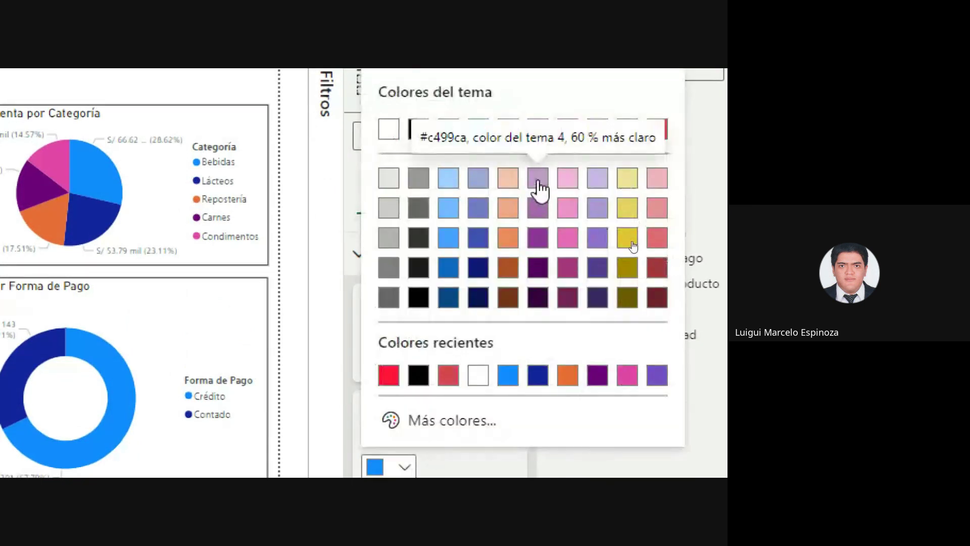
pyautogui.click(538, 208)
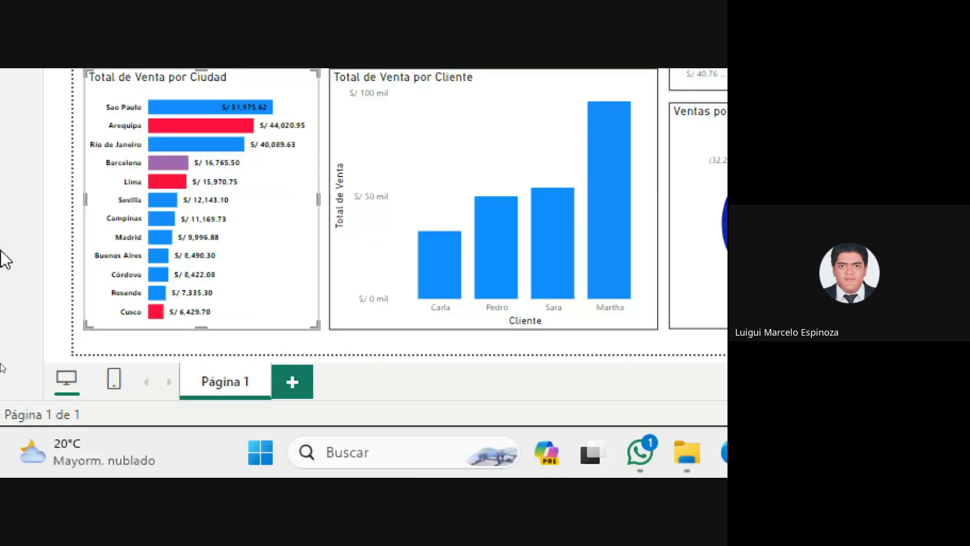
# Step: Colour the Sevilla and Madrid bars of the city chart with the recently used light purple
pyautogui.click(514, 194)
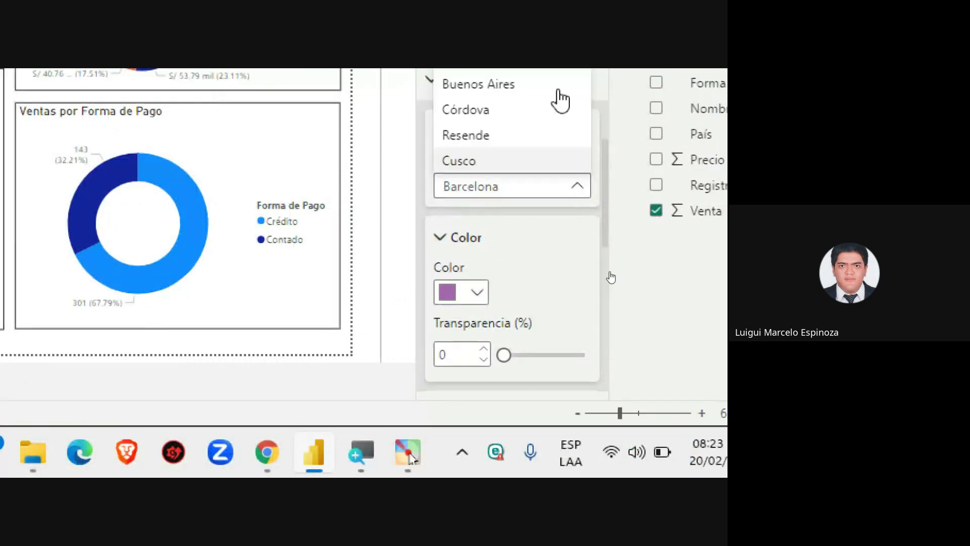
pyautogui.click(512, 186)
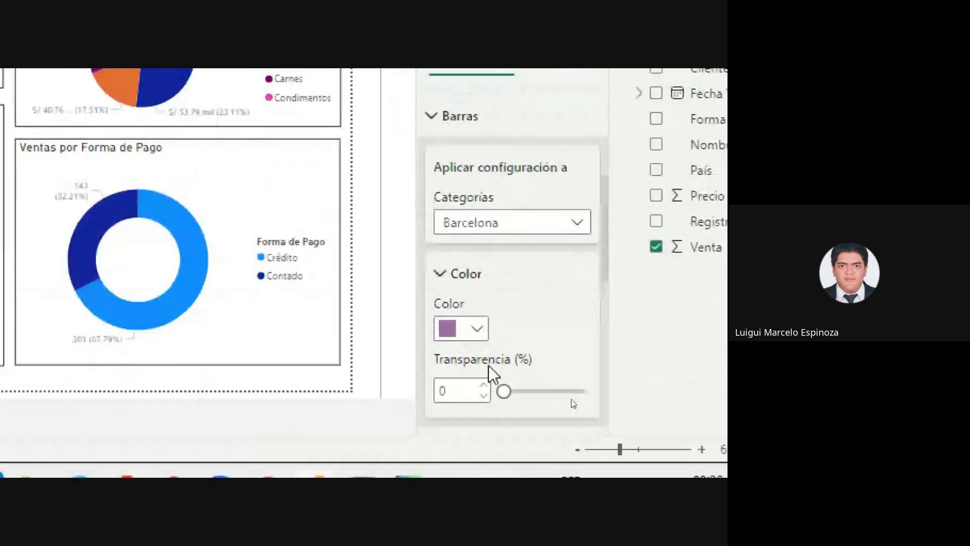
pyautogui.click(479, 331)
pyautogui.click(457, 237)
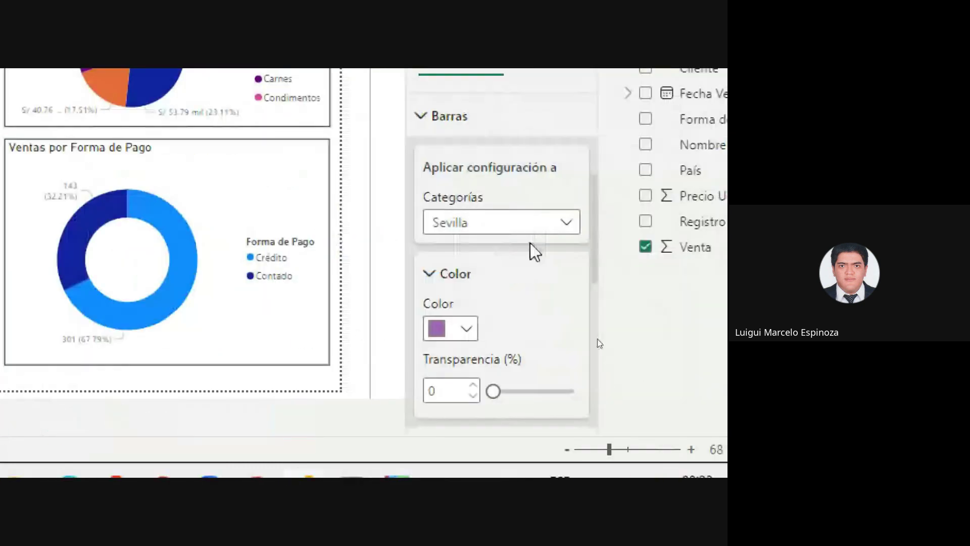
pyautogui.click(528, 228)
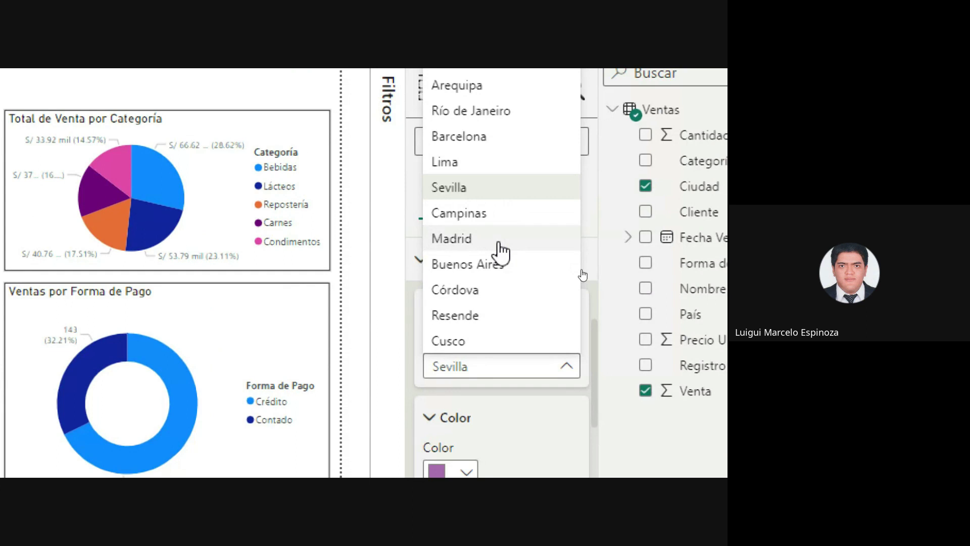
pyautogui.click(500, 241)
pyautogui.click(465, 472)
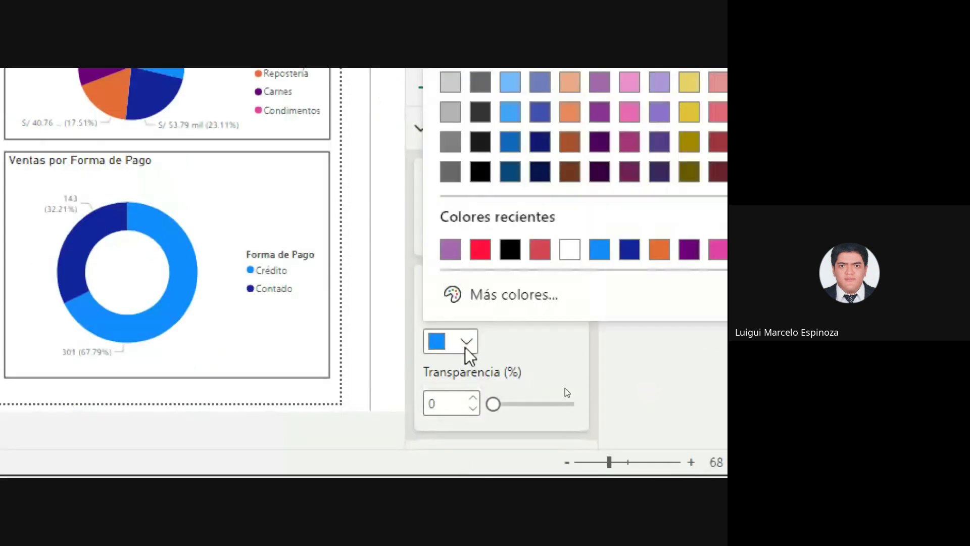
pyautogui.click(449, 253)
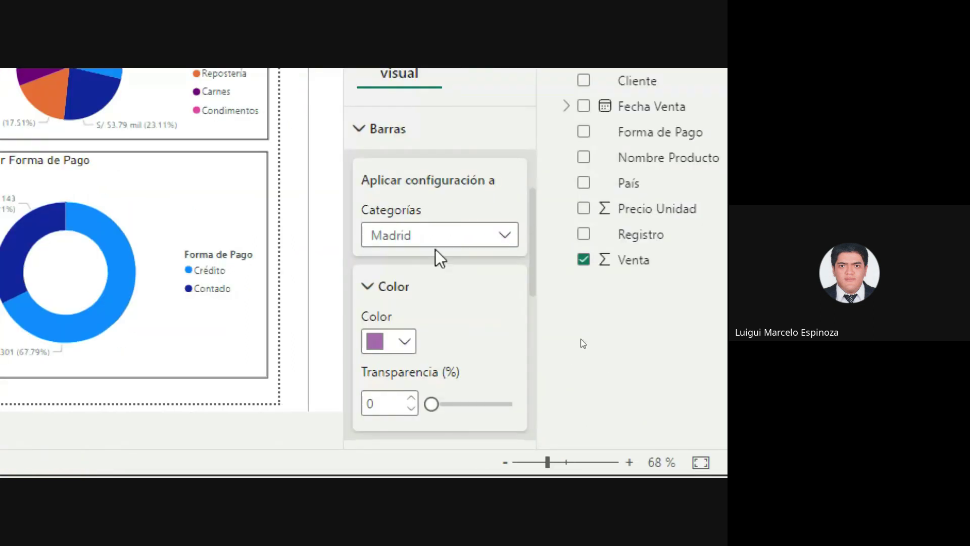
# Step: Select the Sao Paulo category in the bar settings and give its bar the custom green #45C44C
pyautogui.click(519, 343)
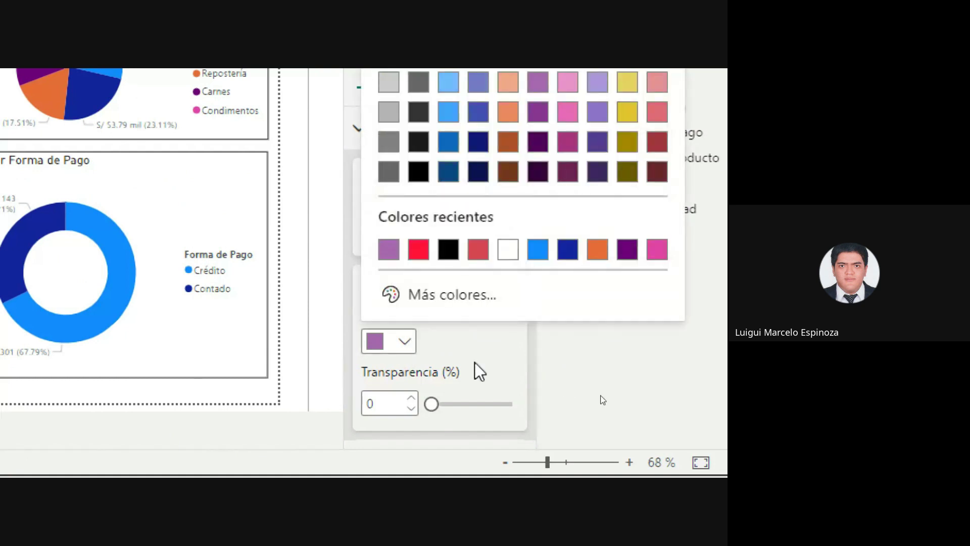
pyautogui.click(461, 238)
pyautogui.click(460, 237)
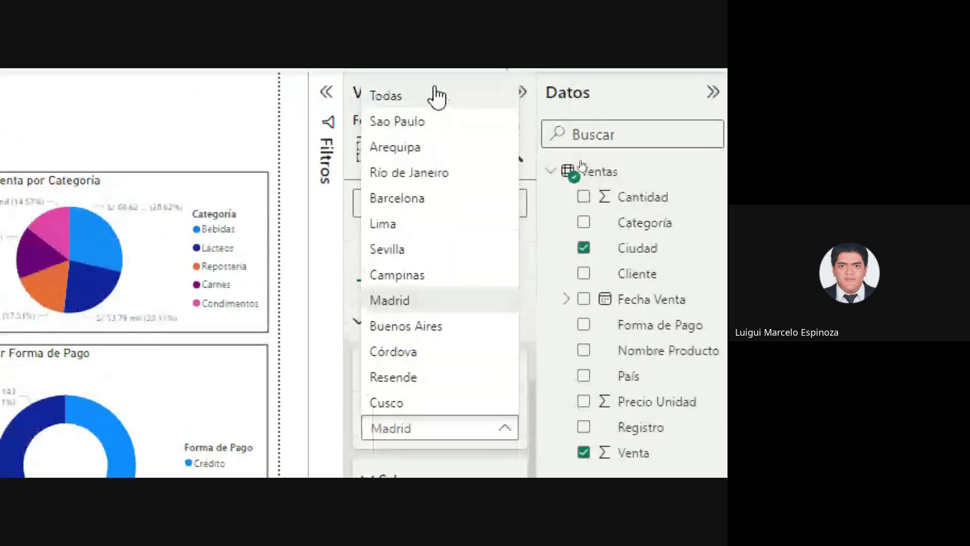
pyautogui.press('Escape')
pyautogui.click(404, 310)
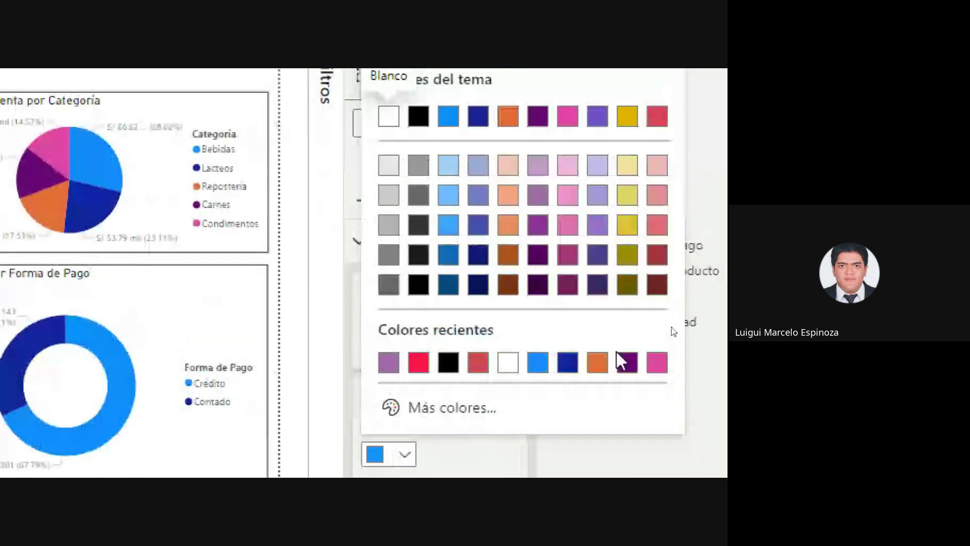
pyautogui.click(430, 410)
pyautogui.click(476, 258)
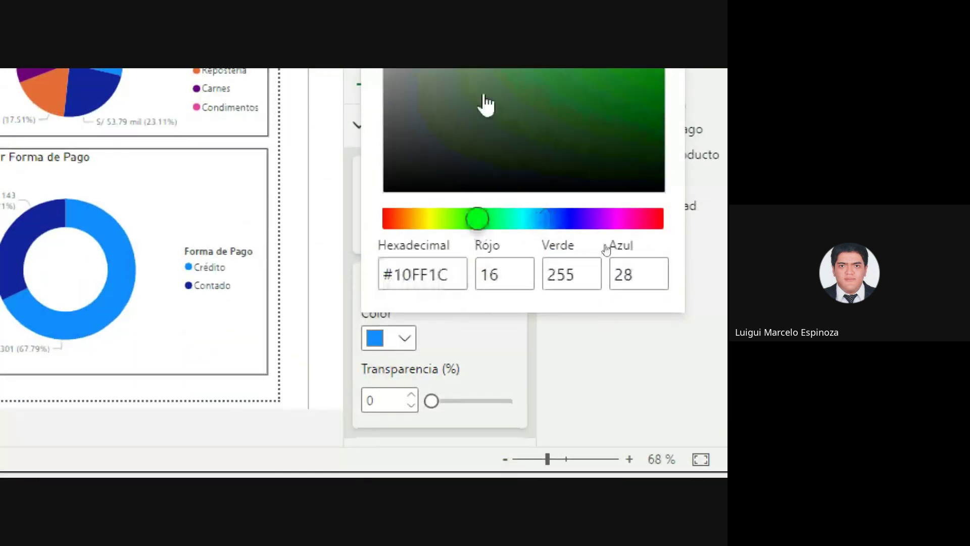
pyautogui.click(557, 148)
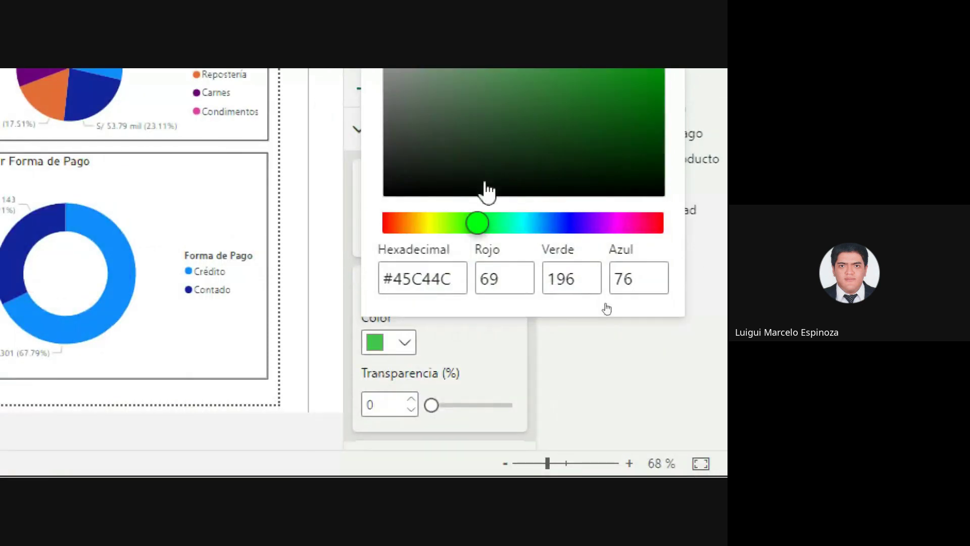
pyautogui.click(472, 376)
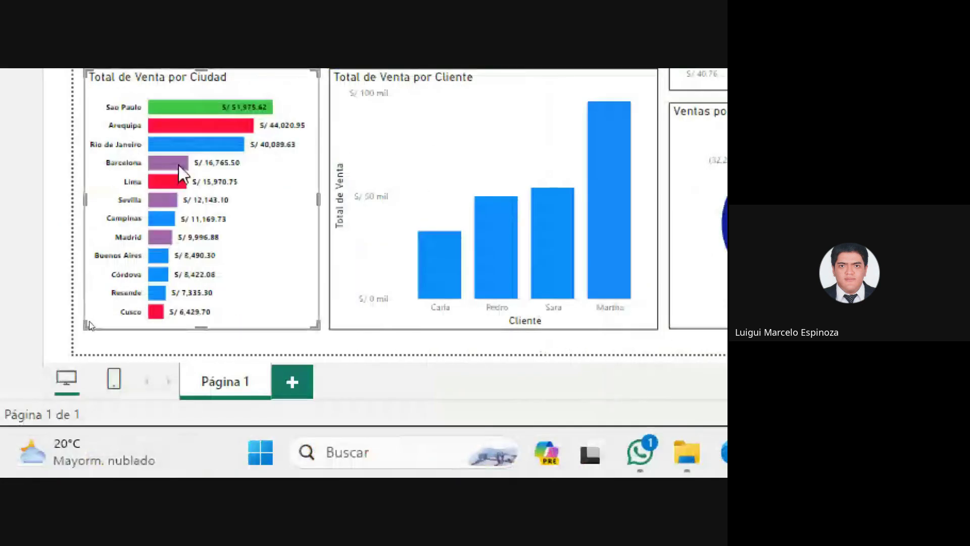
# Step: Colour the Río de Janeiro and Campinas bars of the city chart with the recently used green
pyautogui.click(502, 190)
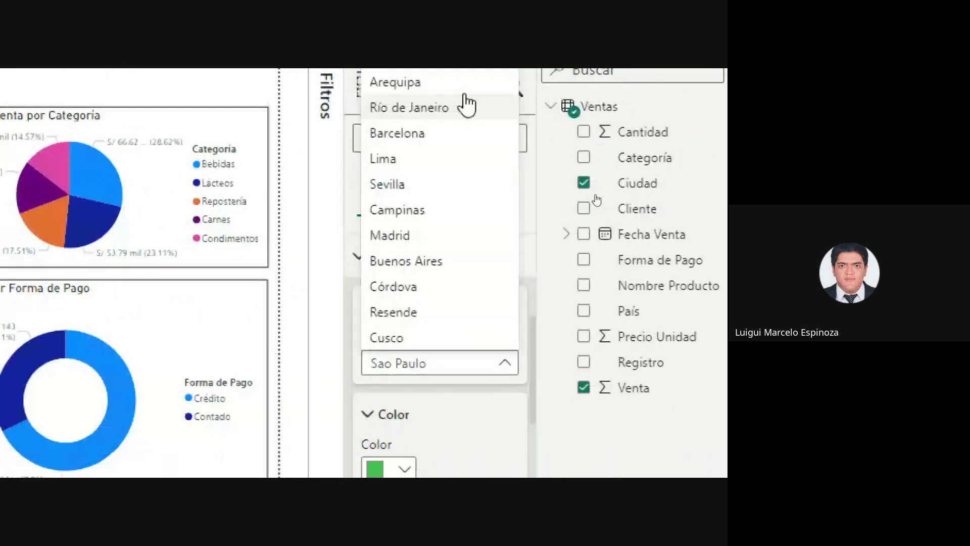
pyautogui.click(439, 141)
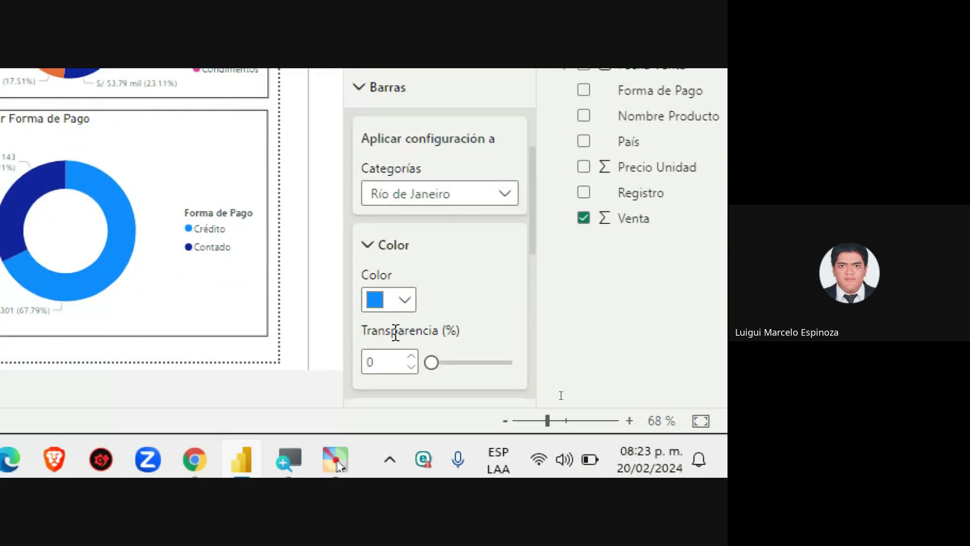
pyautogui.click(399, 301)
pyautogui.click(386, 208)
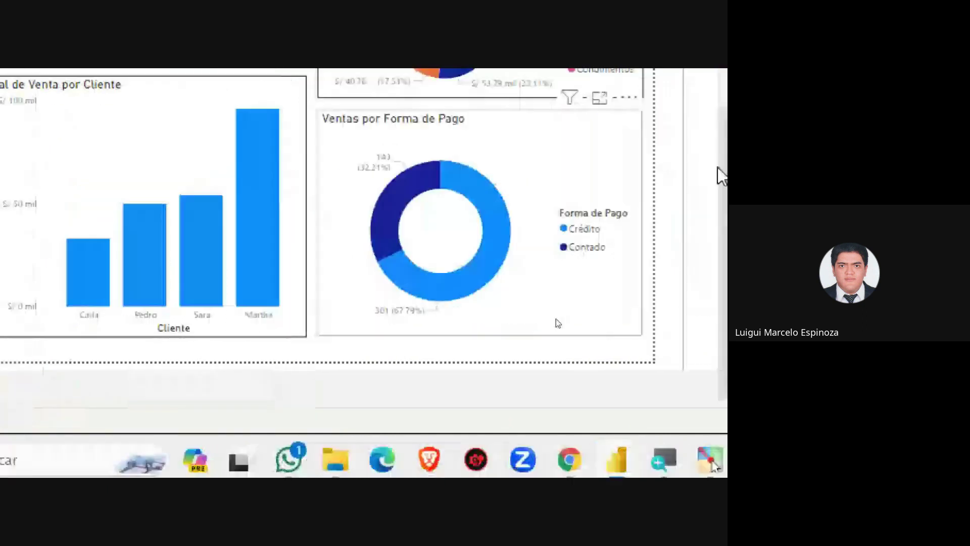
pyautogui.click(647, 202)
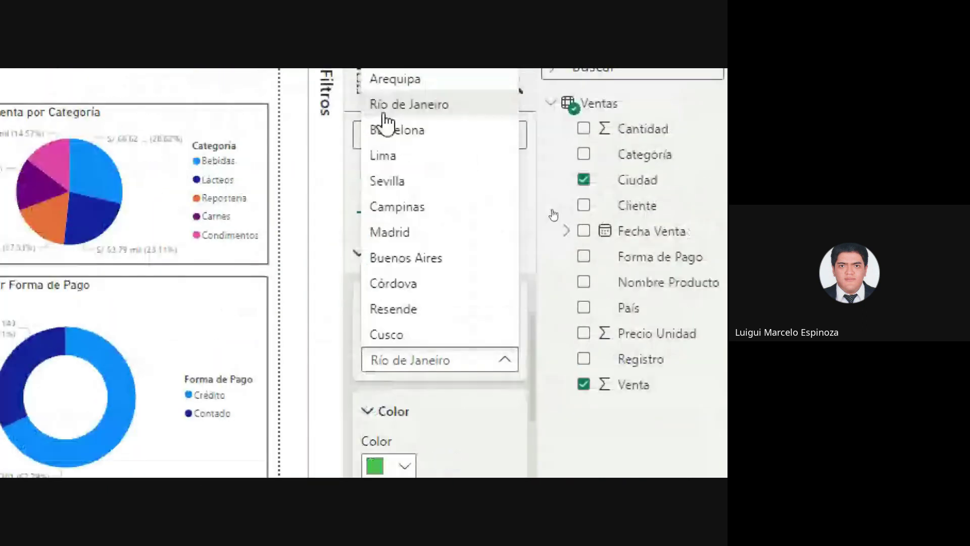
pyautogui.click(439, 170)
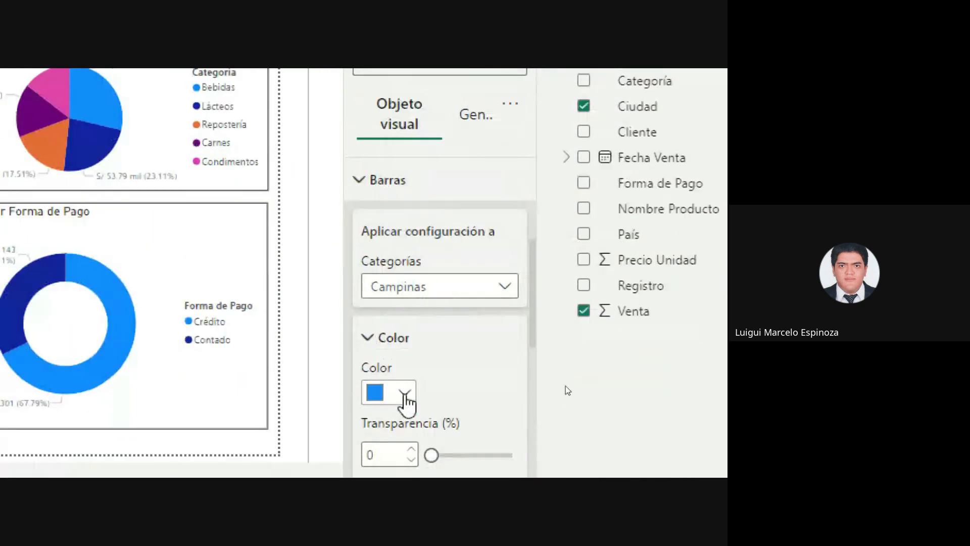
pyautogui.click(404, 393)
pyautogui.click(387, 300)
# Step: Select the Resende category in the bar settings and colour its bar with the recently used green
pyautogui.click(477, 292)
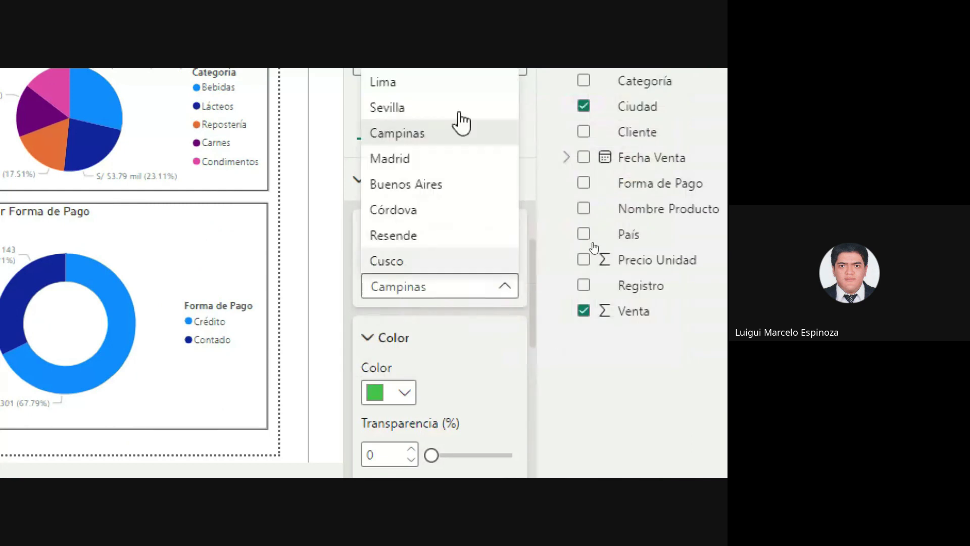
pyautogui.click(426, 288)
pyautogui.click(399, 393)
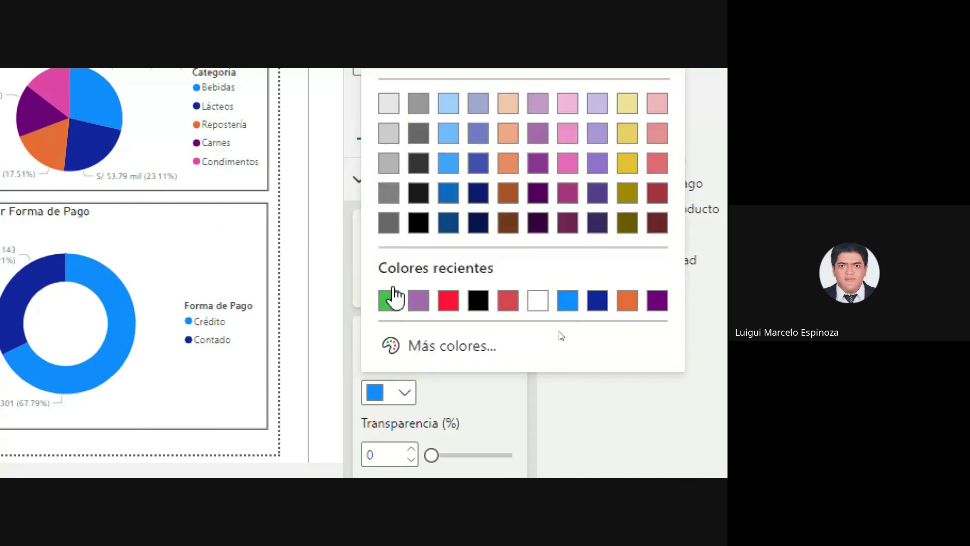
pyautogui.click(392, 303)
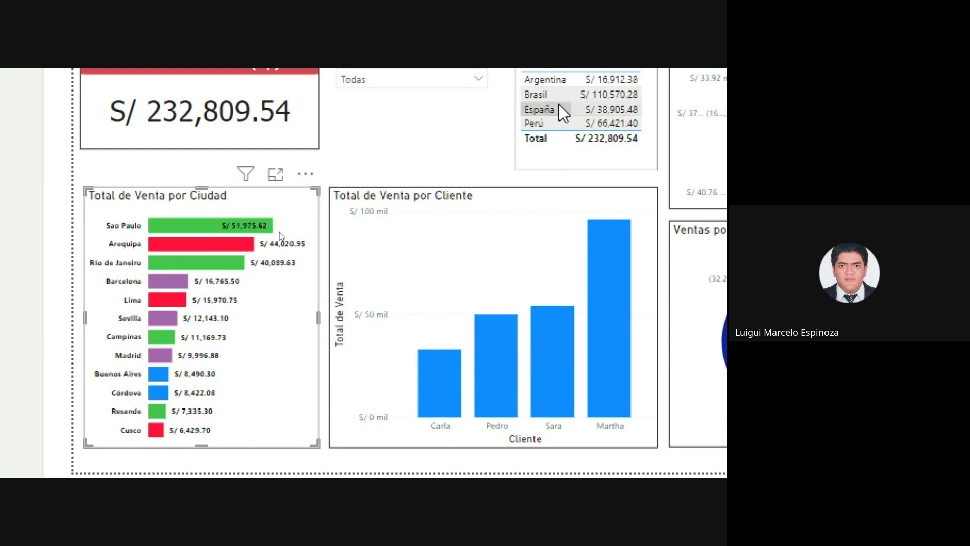
# Step: Cross-filter the report by Argentina in the country sales table to identify its cities, and clear the selection
pyautogui.click(554, 79)
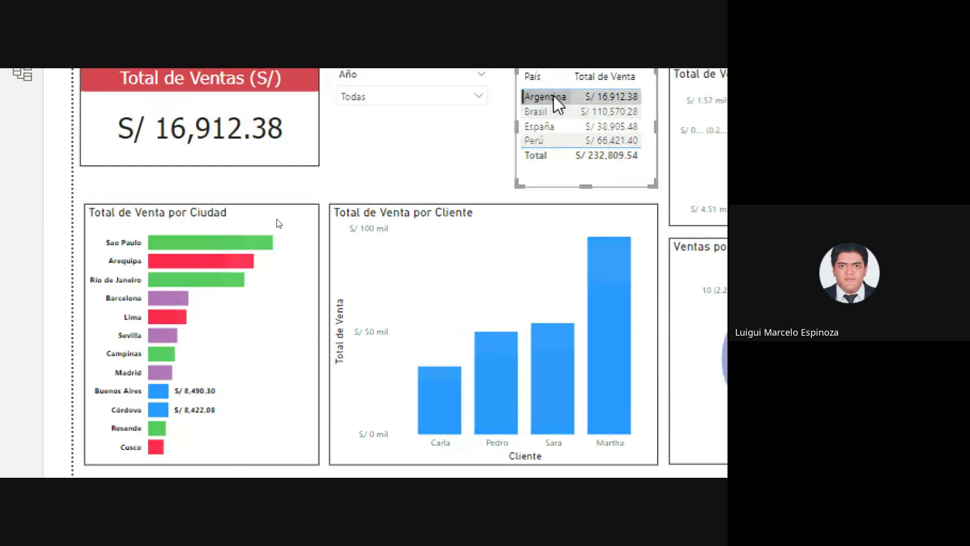
pyautogui.click(553, 95)
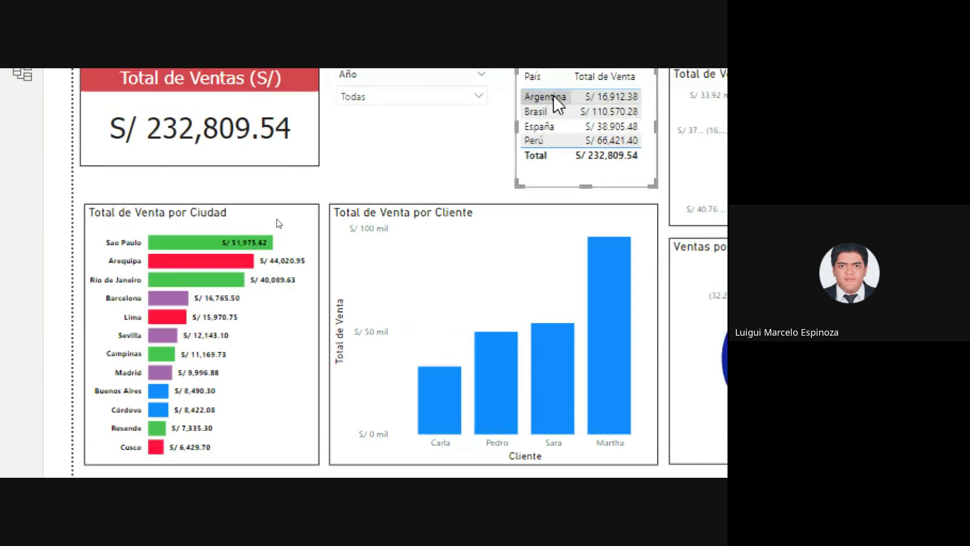
pyautogui.click(553, 95)
pyautogui.click(553, 95)
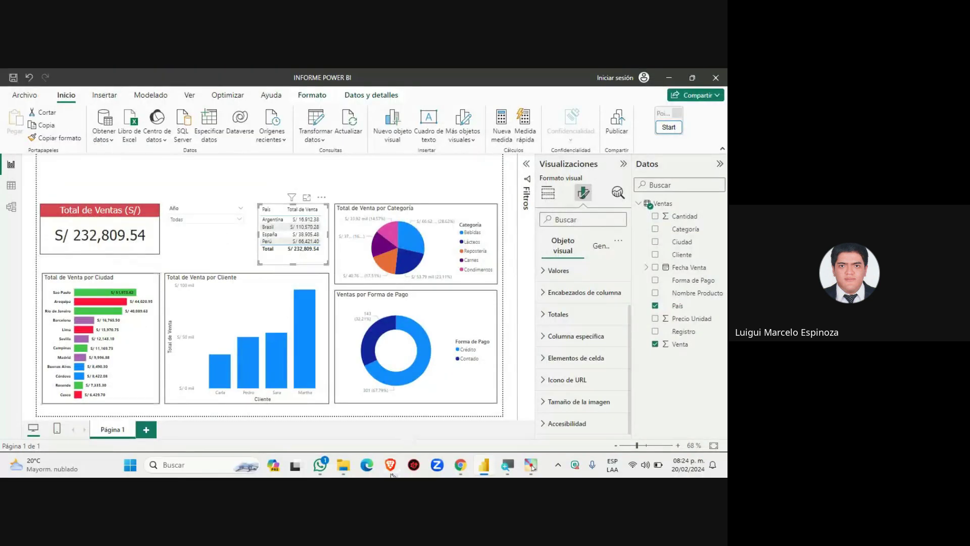
# Step: Switch to the Google Meet call in Chrome and read the participants' questions in the call chat
pyautogui.moveTo(470, 460)
pyautogui.click(432, 414)
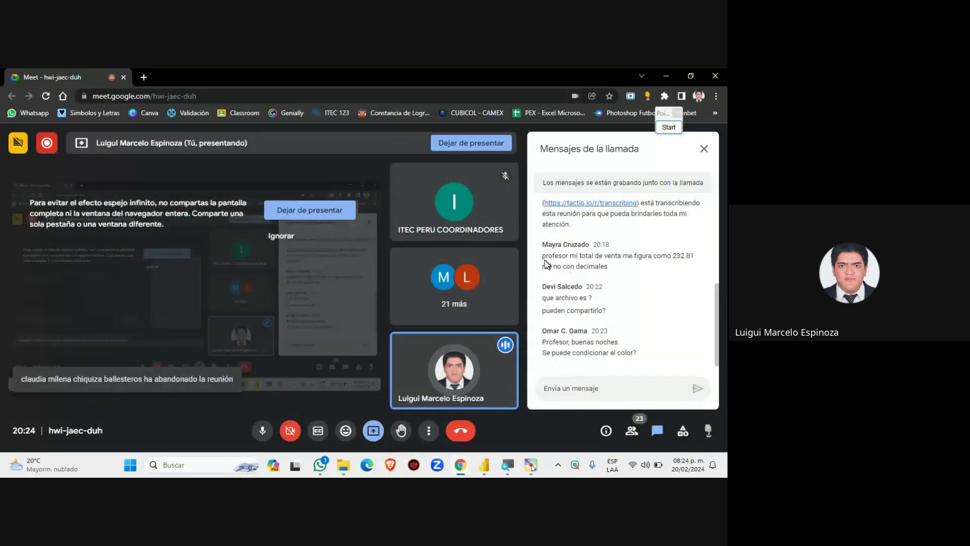
pyautogui.scroll(3, 561, 303)
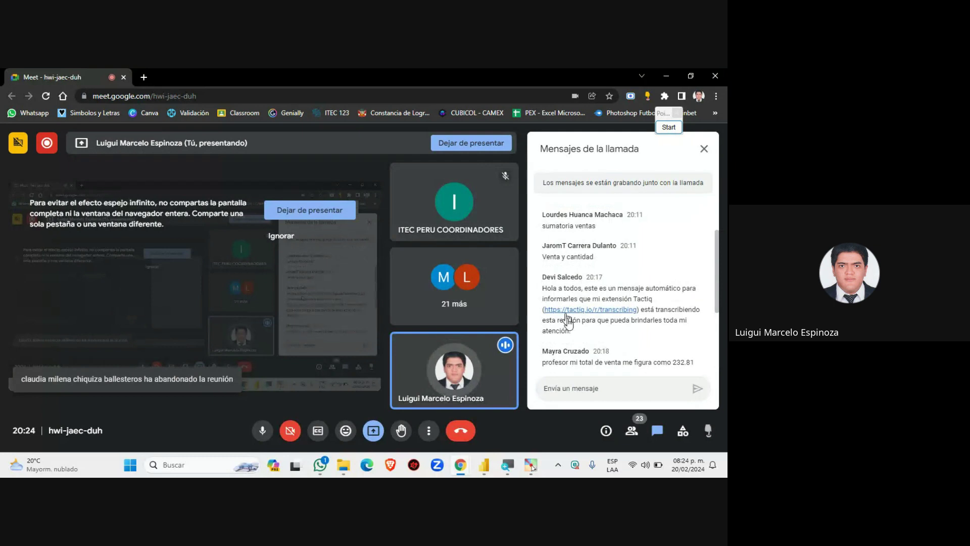
pyautogui.scroll(-1, 572, 332)
pyautogui.scroll(-1, 572, 332)
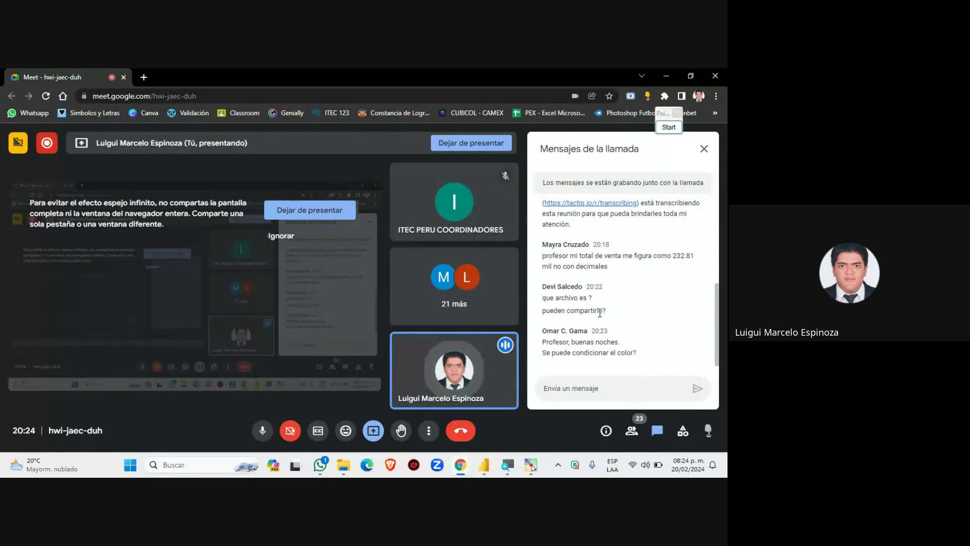
# Step: Reread the earlier and latest messages in the call chat, and switch back to the Power BI report, dismissing the presentation notification
pyautogui.scroll(5, 599, 319)
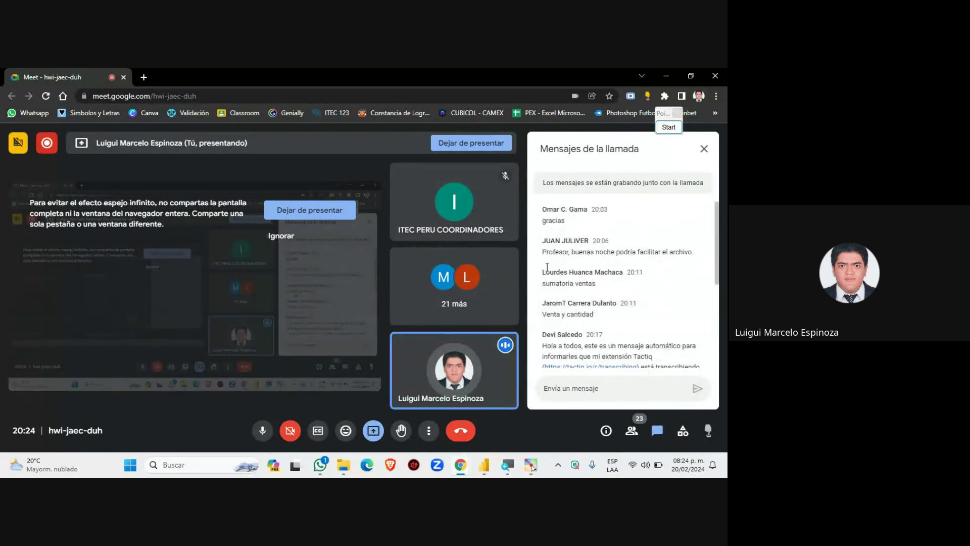
pyautogui.scroll(-5, 584, 307)
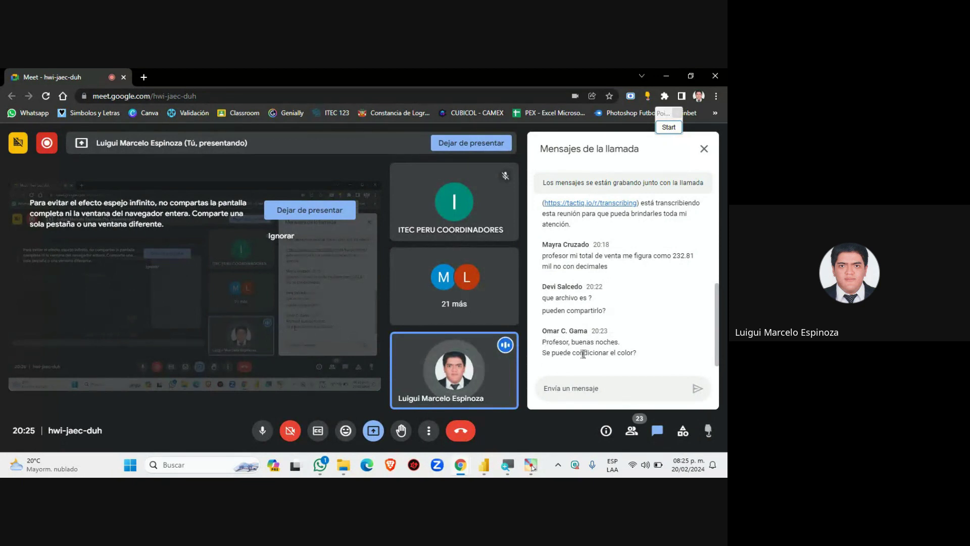
pyautogui.moveTo(460, 464)
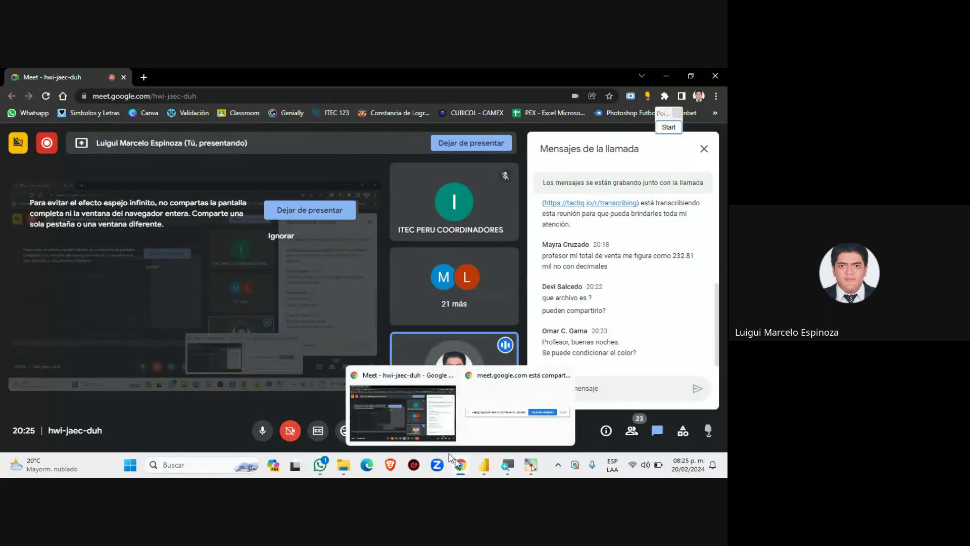
pyautogui.click(488, 459)
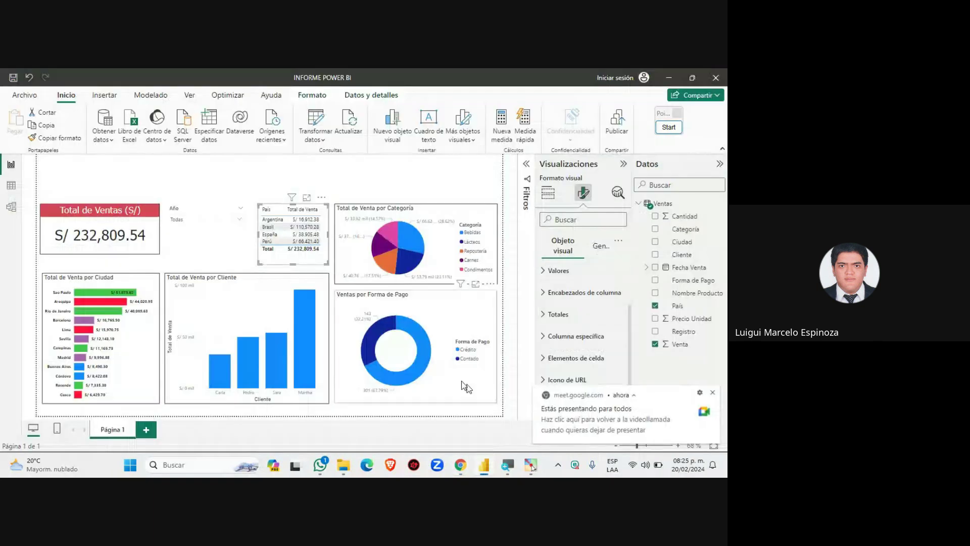
pyautogui.click(712, 393)
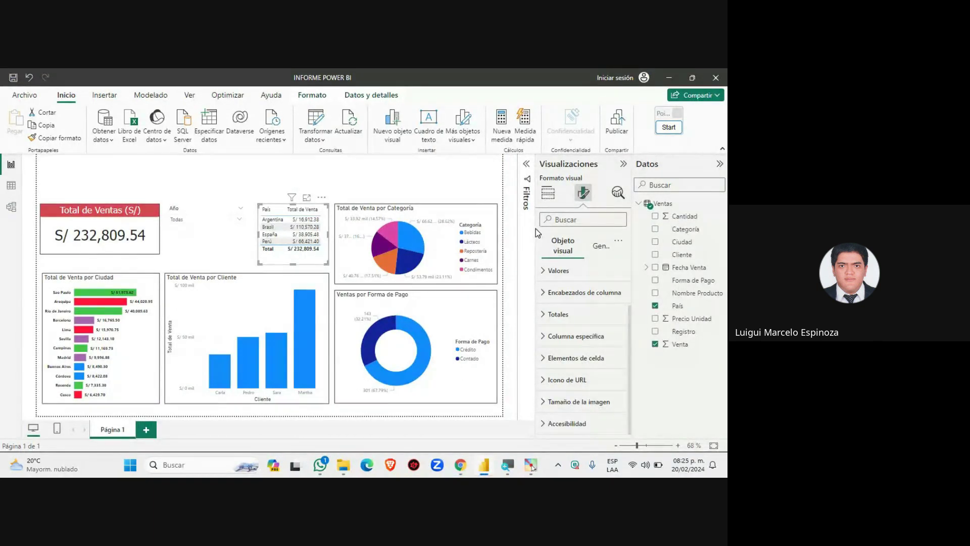
# Step: Examine the conditional formatting options available for the Total de Venta field of the country sales table
pyautogui.moveTo(534, 245); pyautogui.dragTo(528, 245)
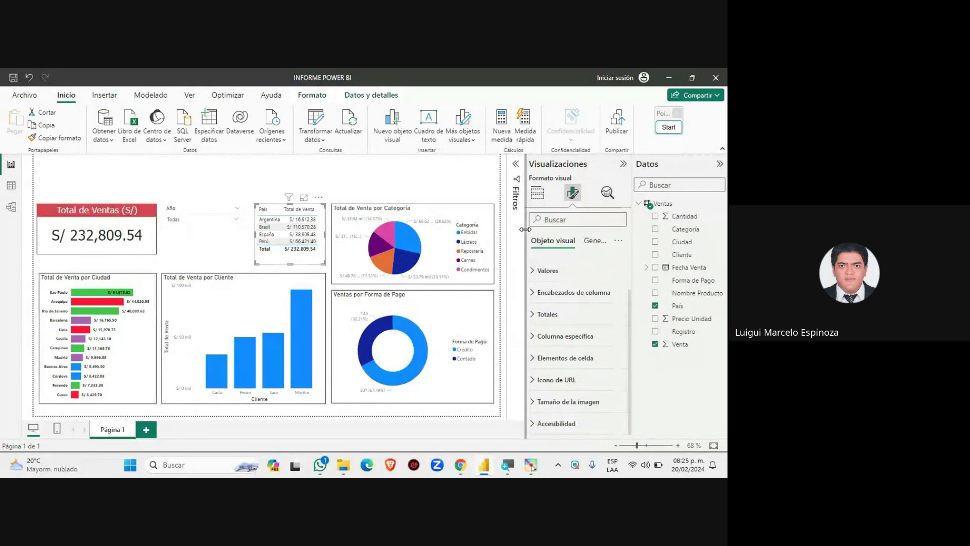
pyautogui.click(537, 192)
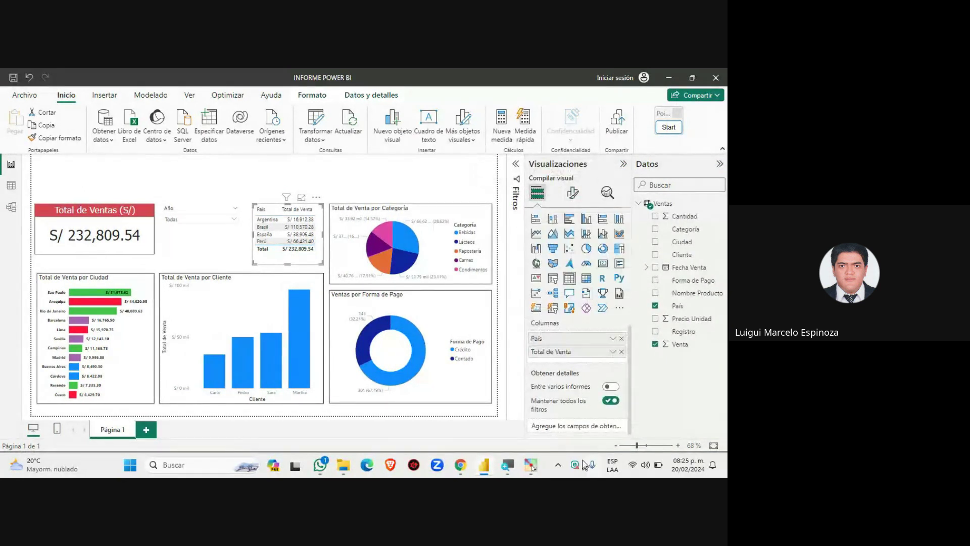
pyautogui.click(613, 352)
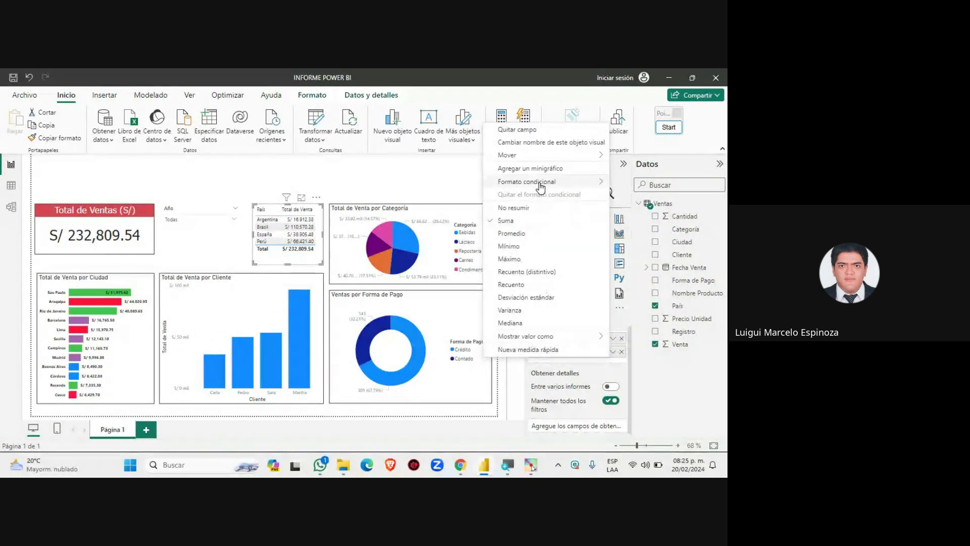
pyautogui.moveTo(538, 184)
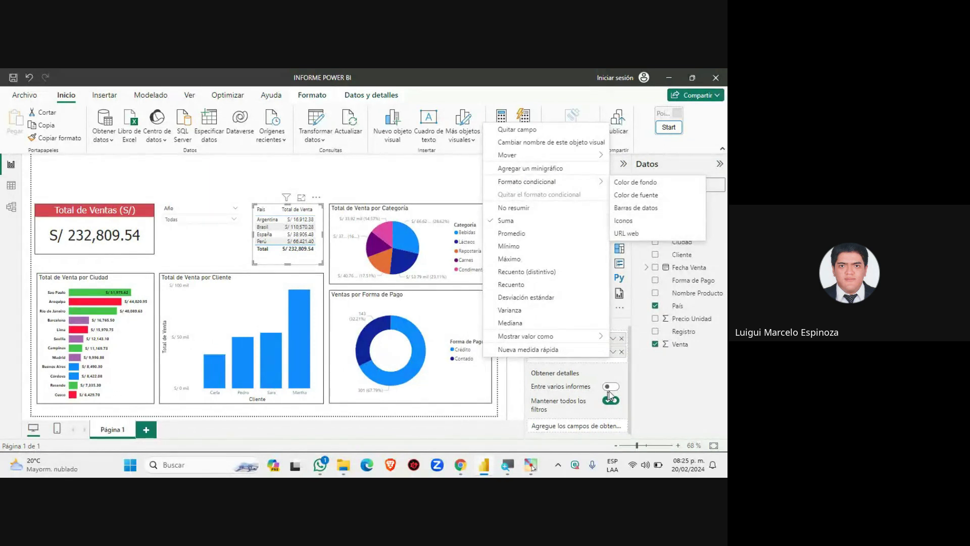
pyautogui.click(621, 367)
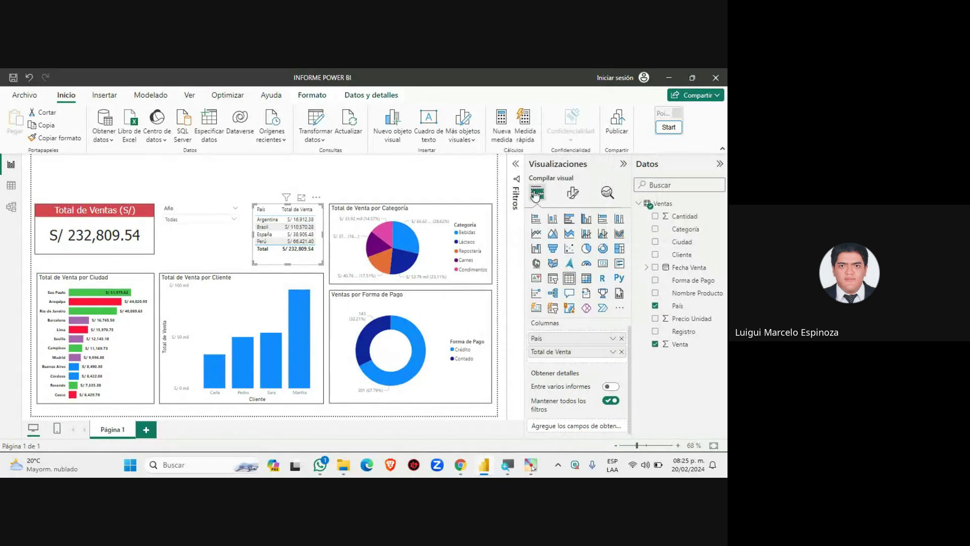
pyautogui.click(612, 352)
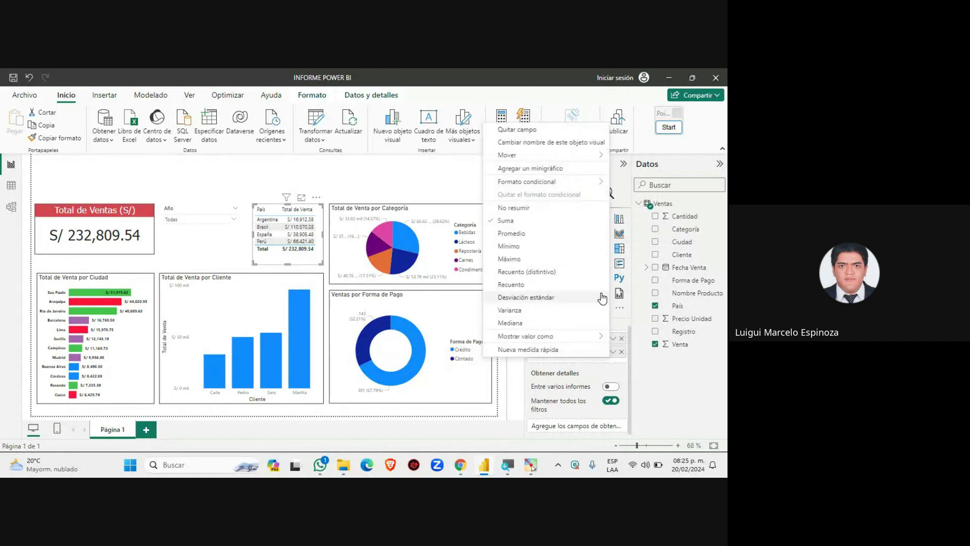
pyautogui.moveTo(568, 184)
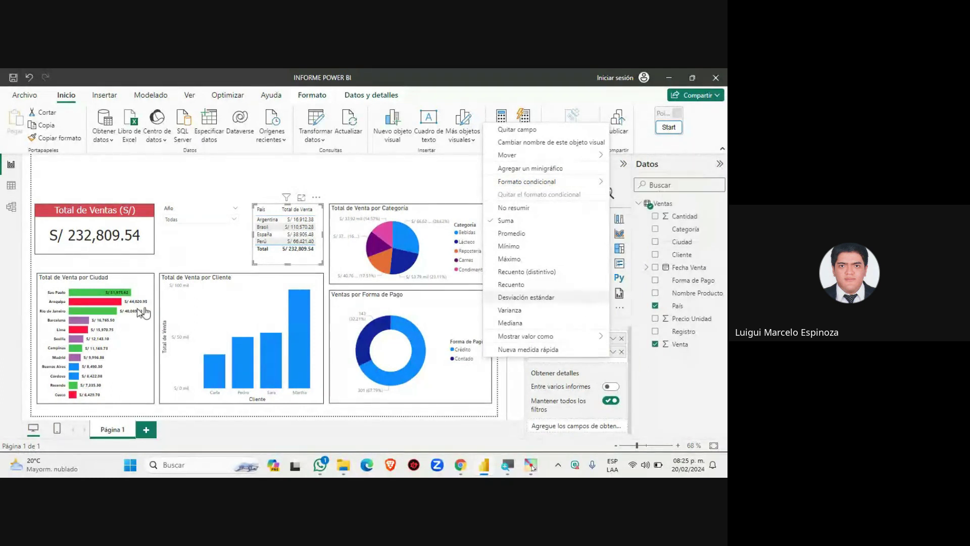
pyautogui.click(503, 408)
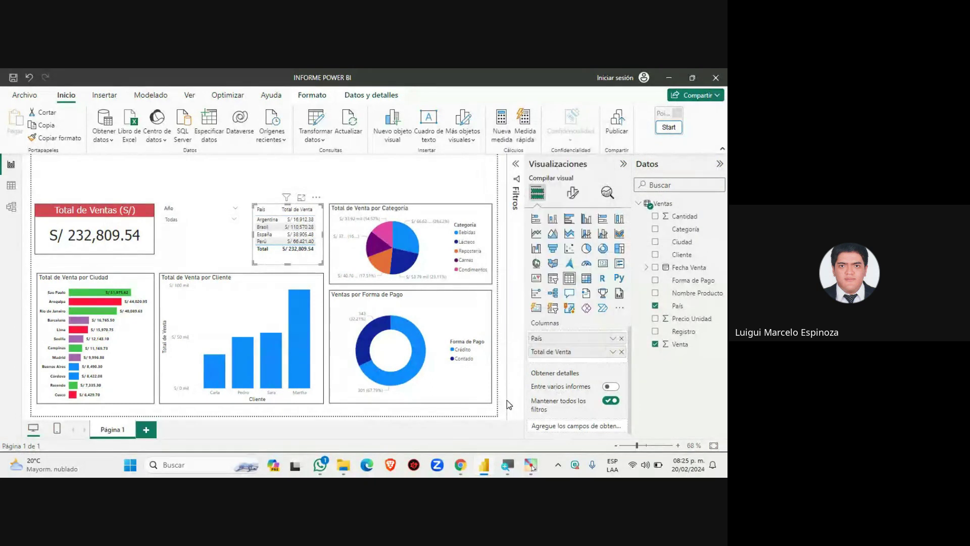
# Step: Centre the title of the Total de Venta por Ciudad chart horizontally
pyautogui.click(575, 194)
pyautogui.click(134, 281)
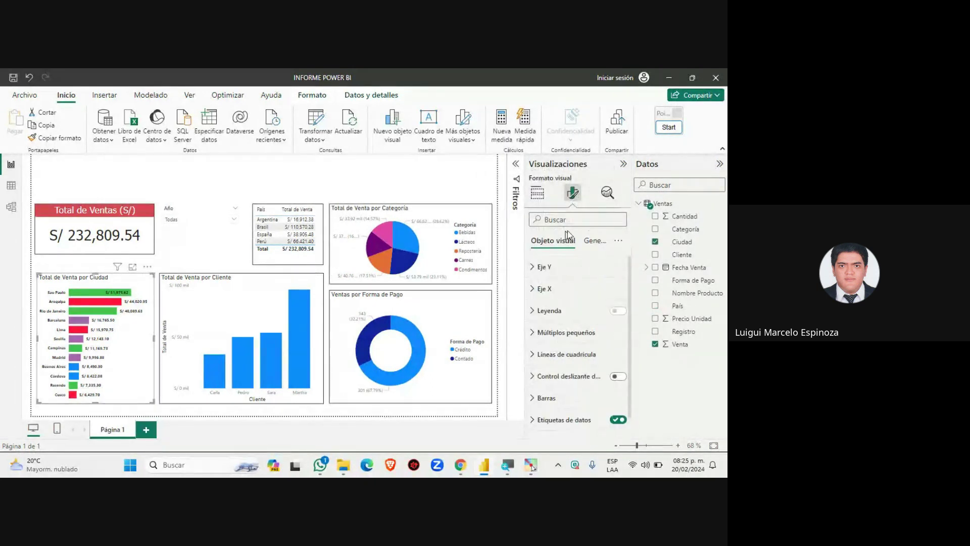
pyautogui.click(594, 240)
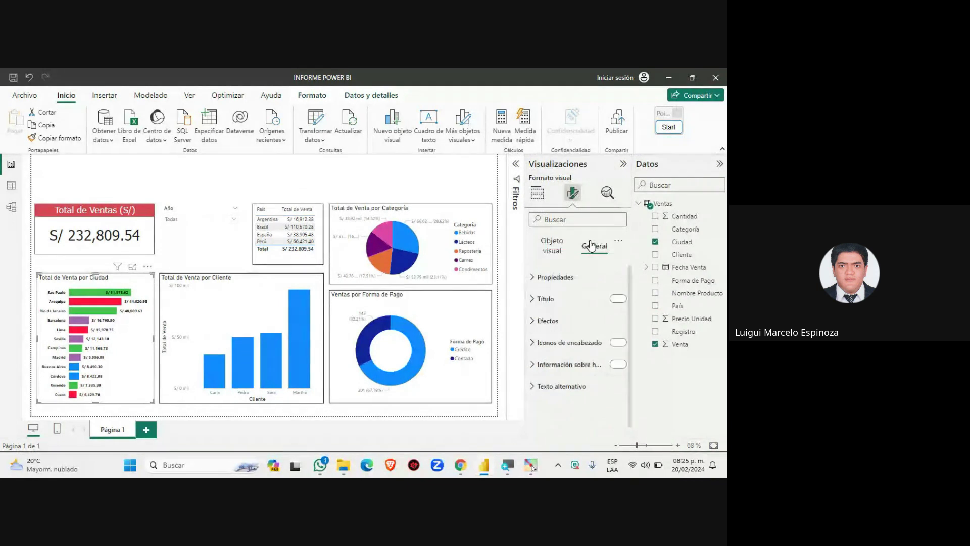
pyautogui.click(534, 301)
pyautogui.scroll(-1, 555, 399)
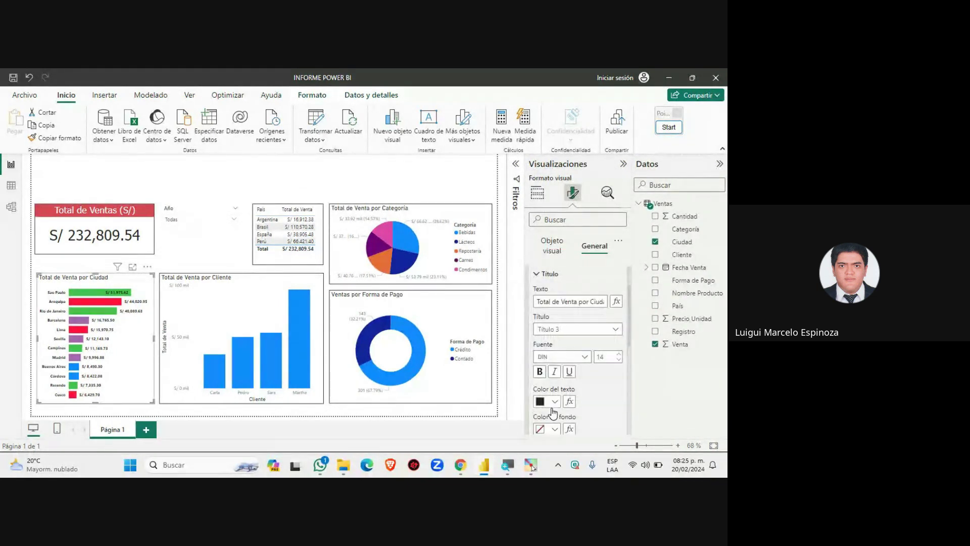
pyautogui.scroll(-2, 552, 412)
pyautogui.click(556, 383)
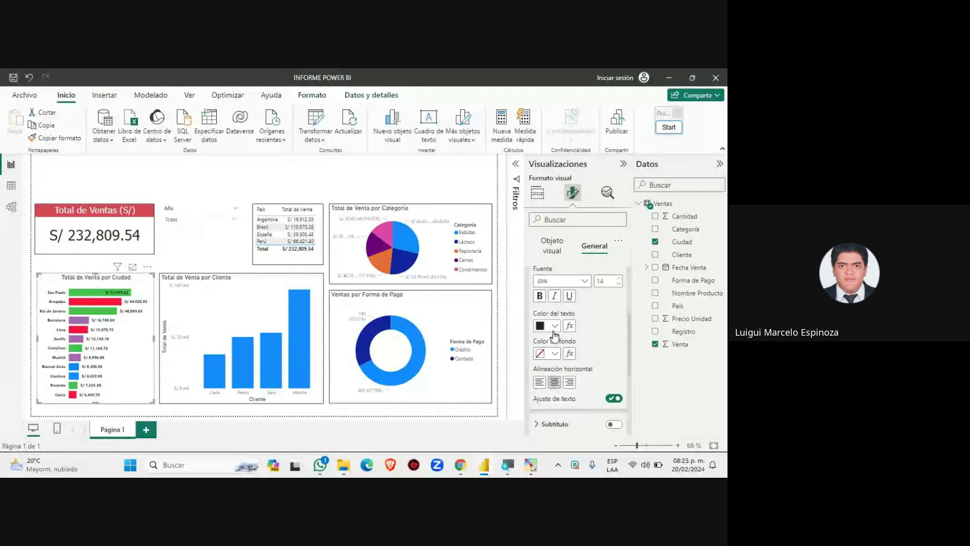
# Step: Give the city chart's title white text on the theme's red background
pyautogui.click(555, 325)
pyautogui.click(621, 279)
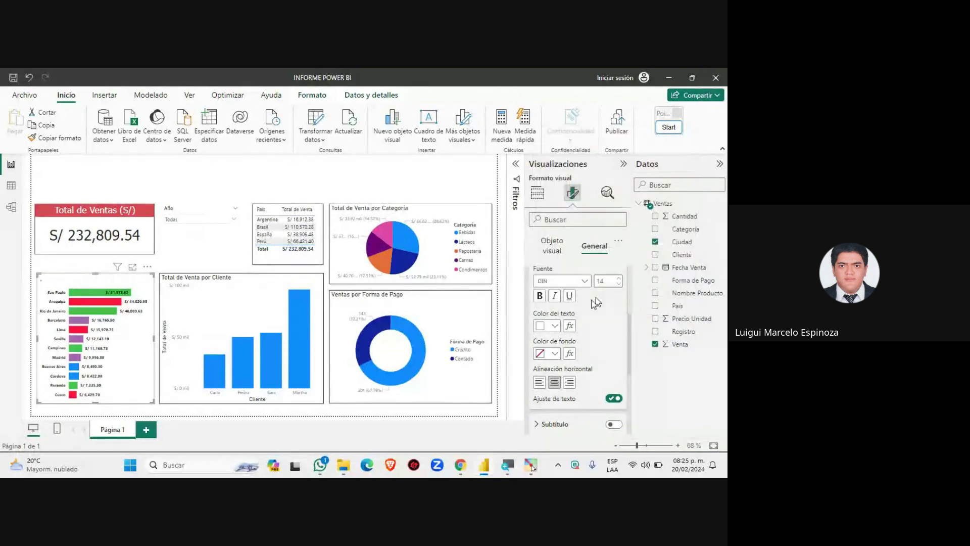
pyautogui.click(554, 353)
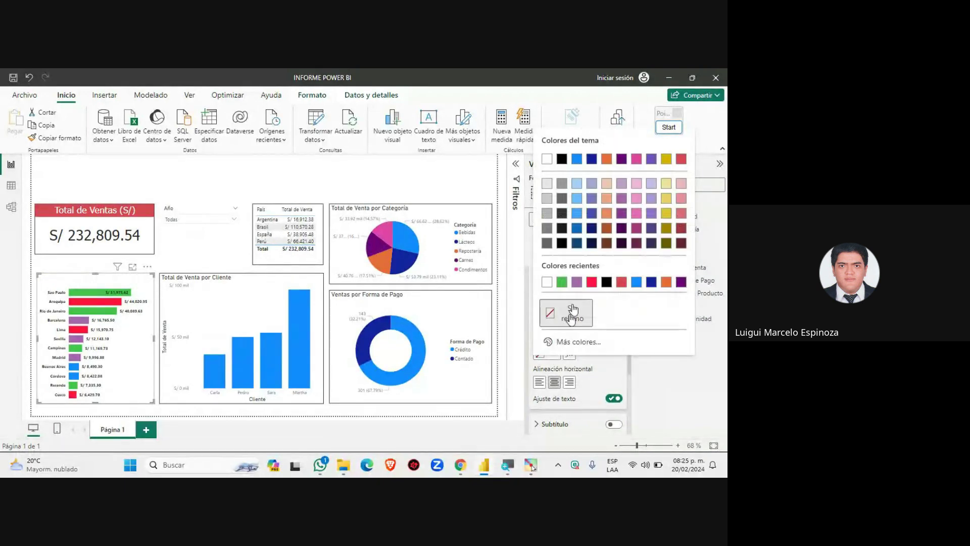
pyautogui.click(682, 159)
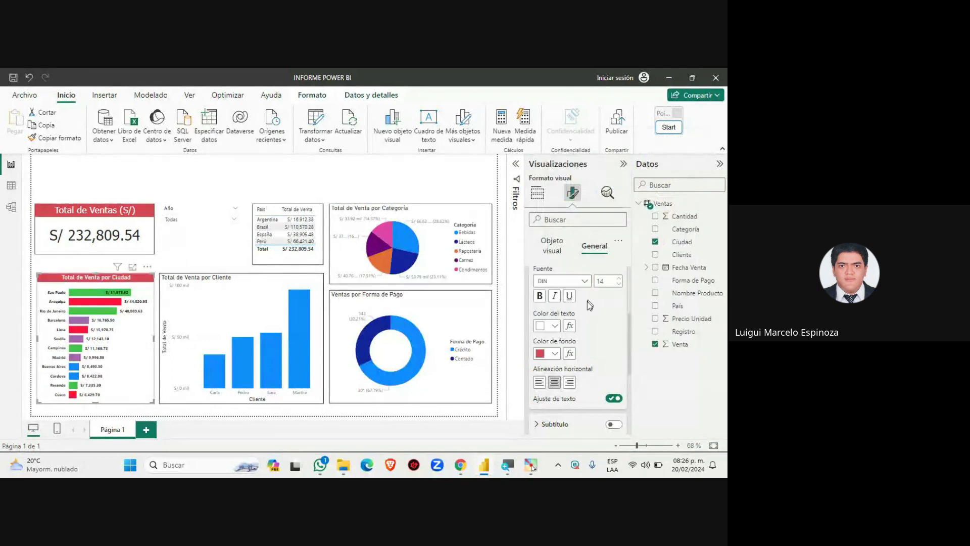
# Step: Set the font size of the city chart's title to 16 and deselect the chart
pyautogui.scroll(2, 585, 308)
pyautogui.click(619, 329)
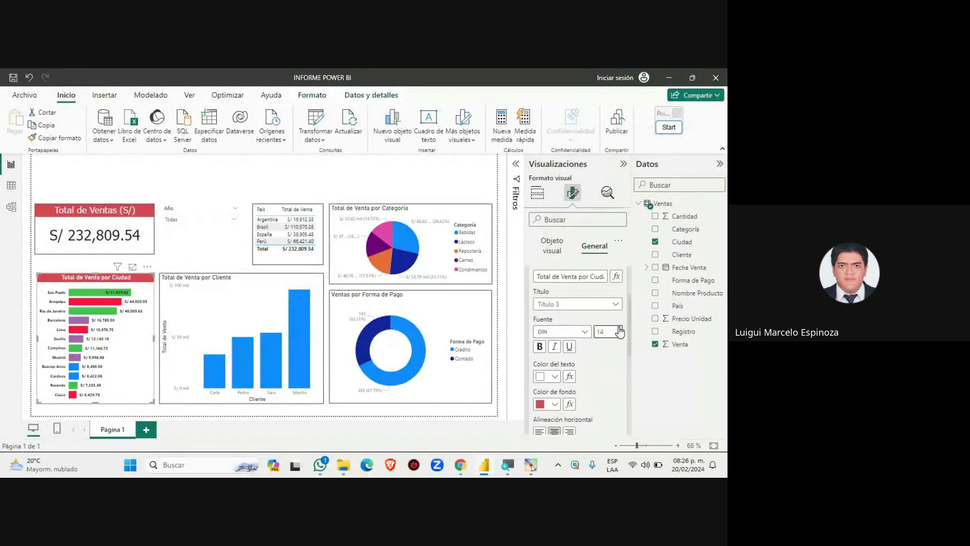
pyautogui.click(621, 329)
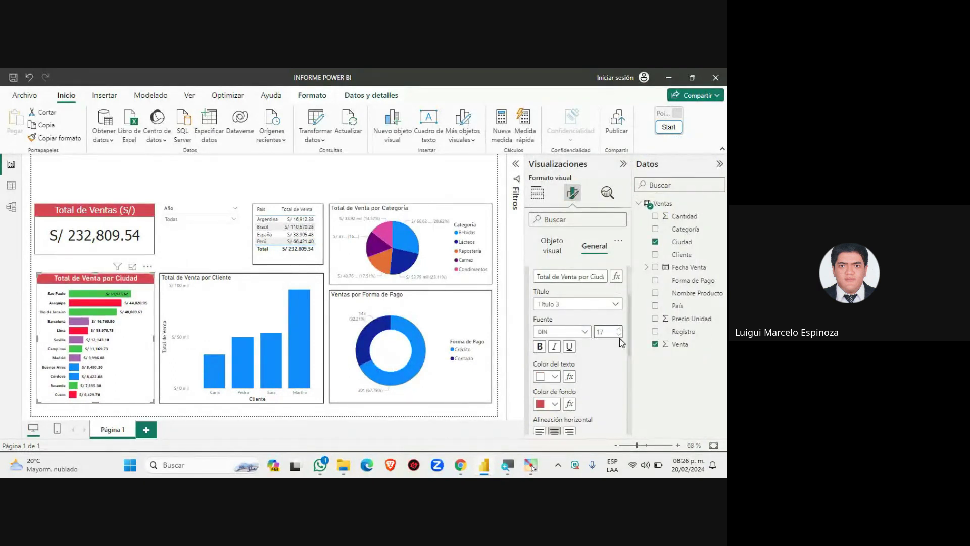
pyautogui.click(619, 335)
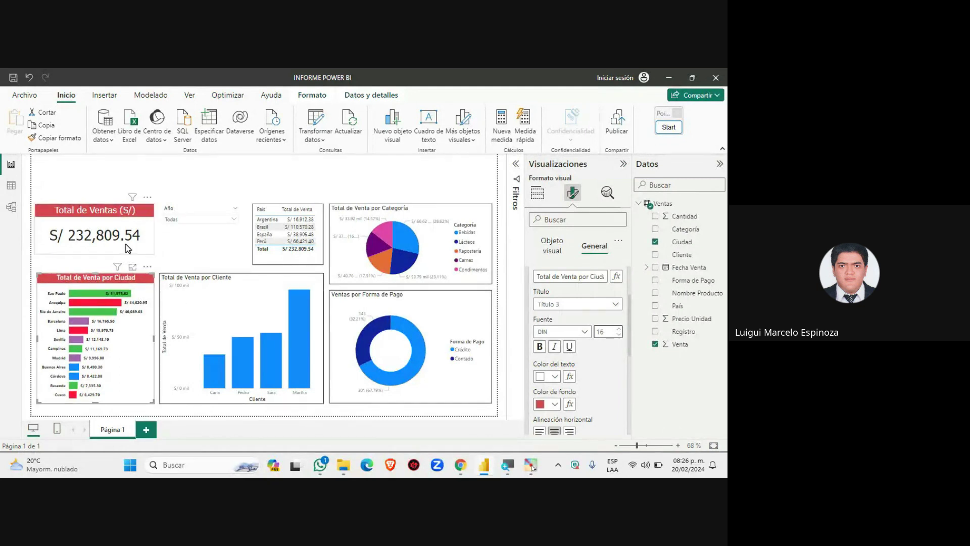
pyautogui.click(166, 271)
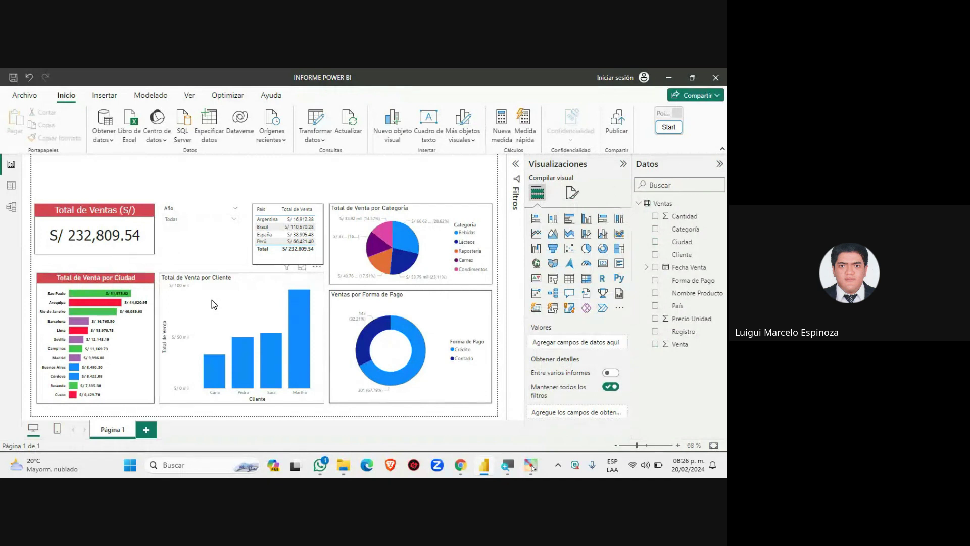
# Step: Select the customer sales chart, and recheck the question in the Google Meet call chat before returning to Power BI
pyautogui.click(202, 305)
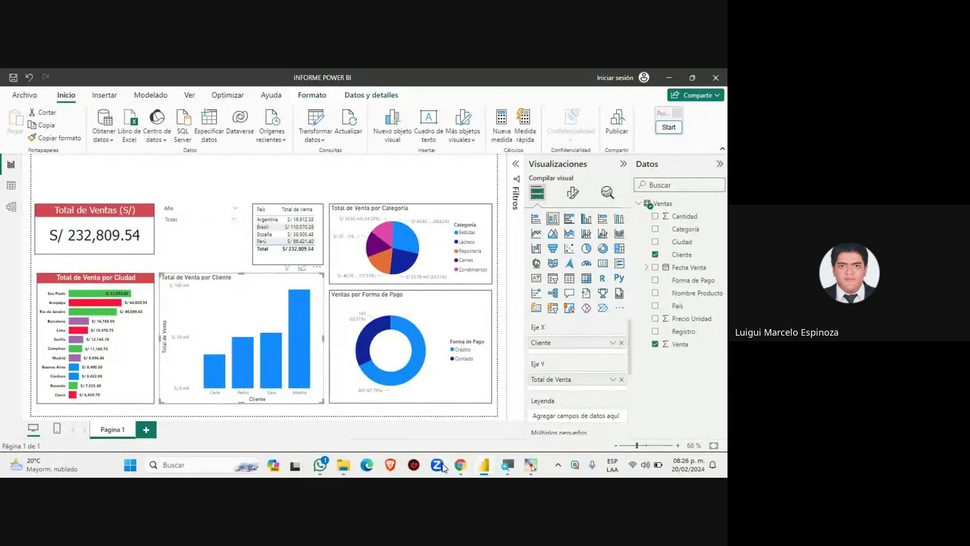
pyautogui.click(458, 465)
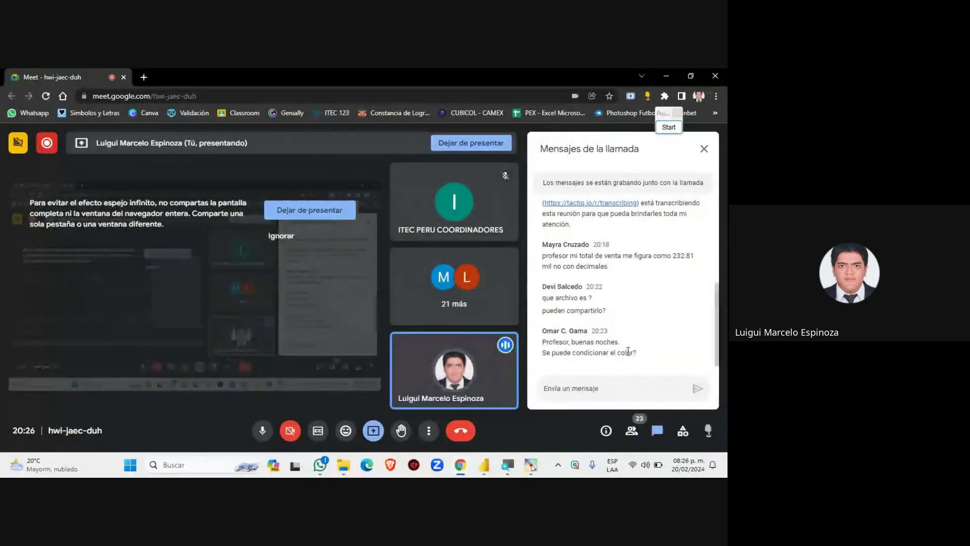
pyautogui.click(460, 462)
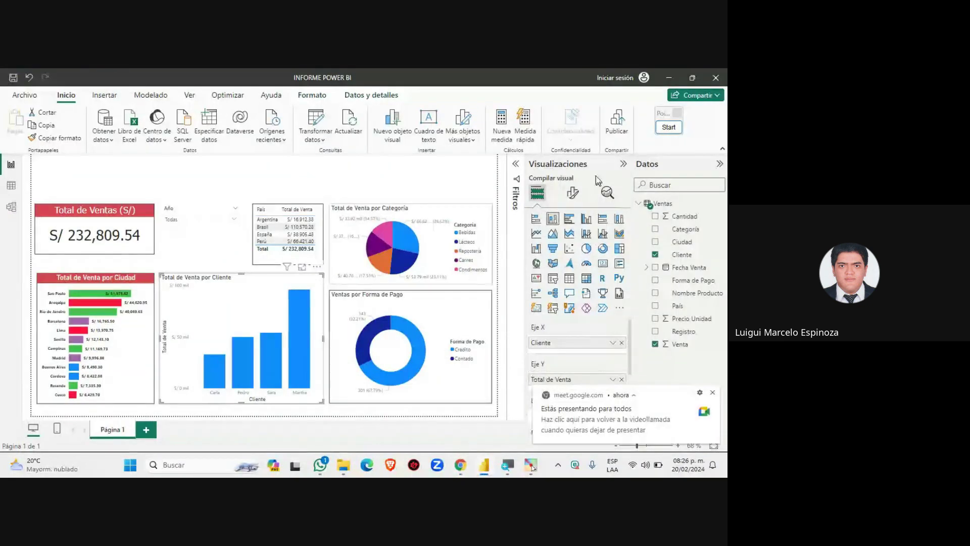
# Step: Collapse the Visualizaciones pane and outline the city and customer charts with red rectangles in the screen annotation tool, ending the annotation
pyautogui.click(624, 166)
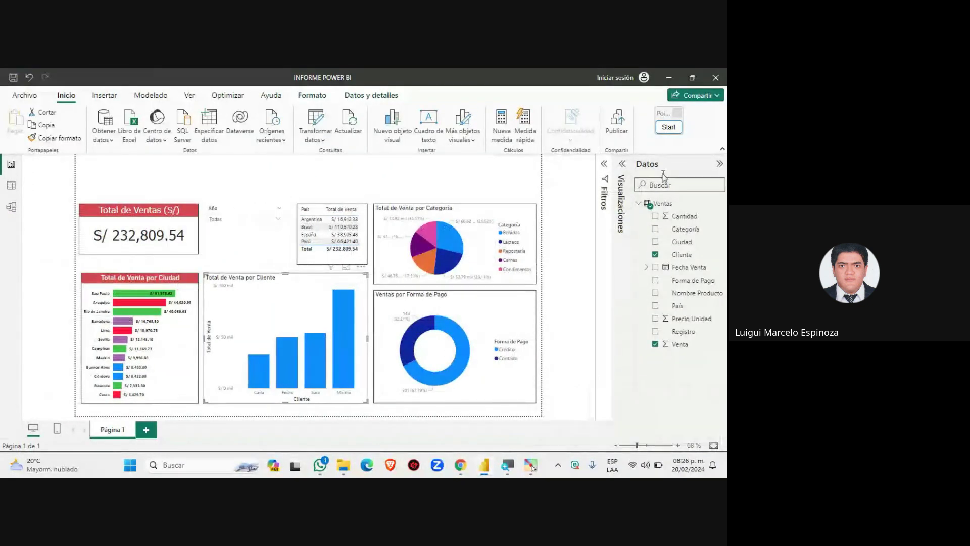
pyautogui.moveTo(659, 120); pyautogui.dragTo(37, 148)
pyautogui.click(40, 154)
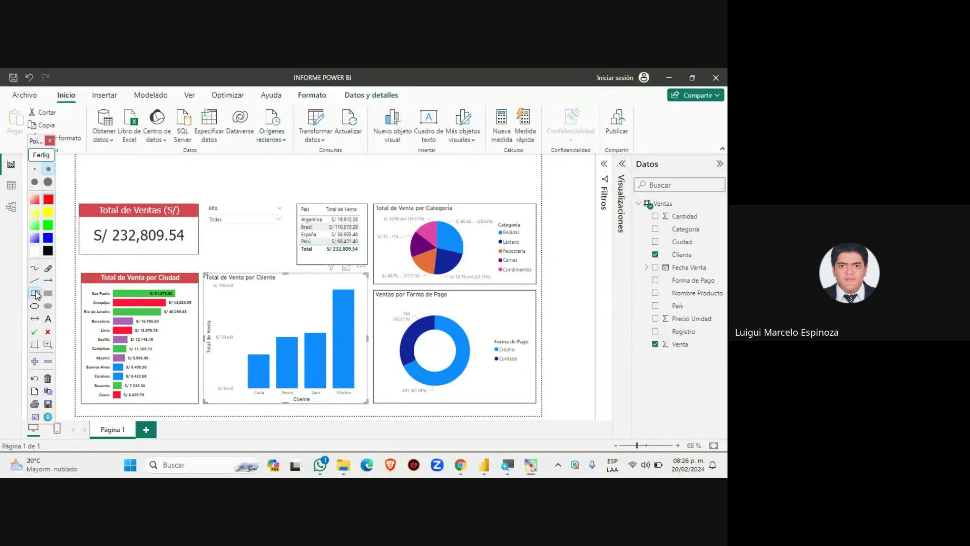
pyautogui.click(36, 294)
pyautogui.moveTo(78, 271)
pyautogui.mouseDown()
pyautogui.moveTo(150, 335)
pyautogui.moveTo(205, 414)
pyautogui.moveTo(202, 407)
pyautogui.mouseUp()
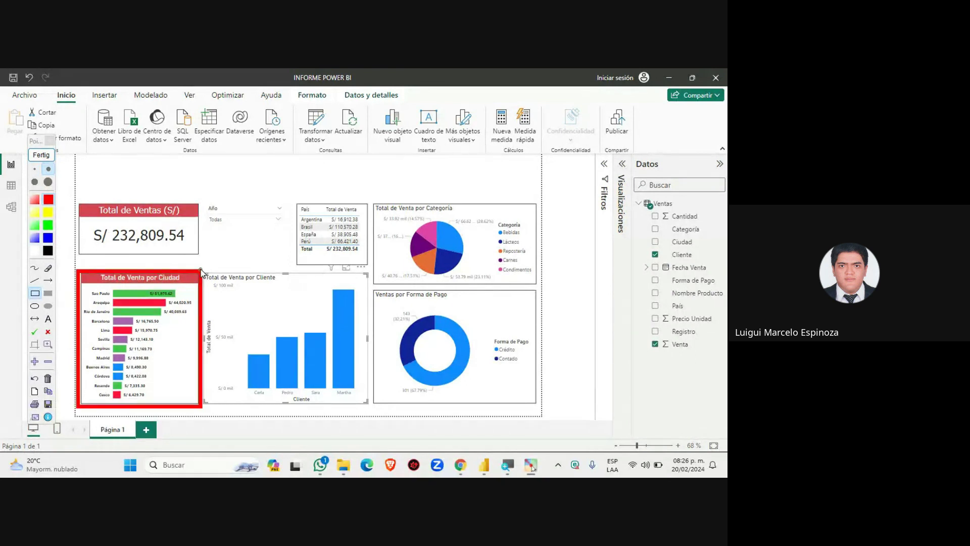
pyautogui.moveTo(201, 271); pyautogui.dragTo(371, 411)
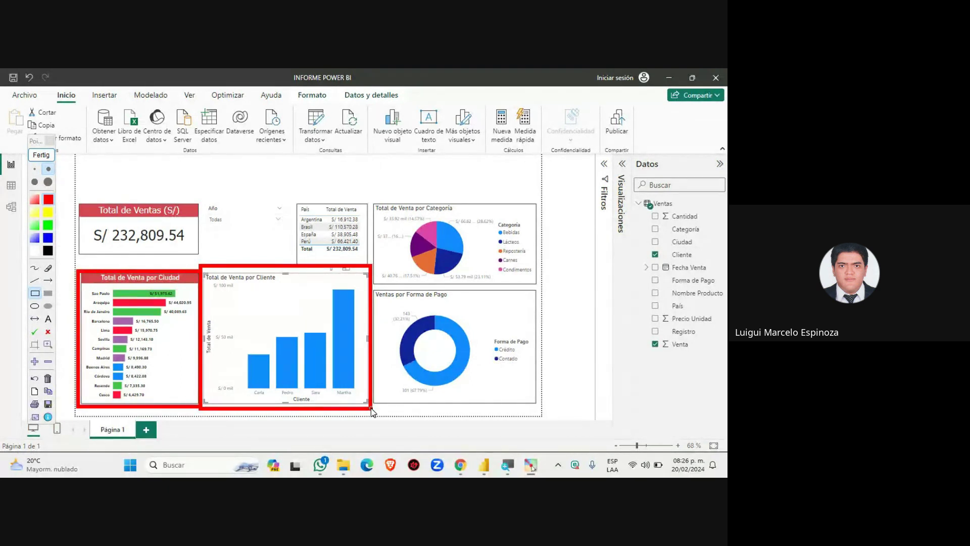
pyautogui.click(41, 155)
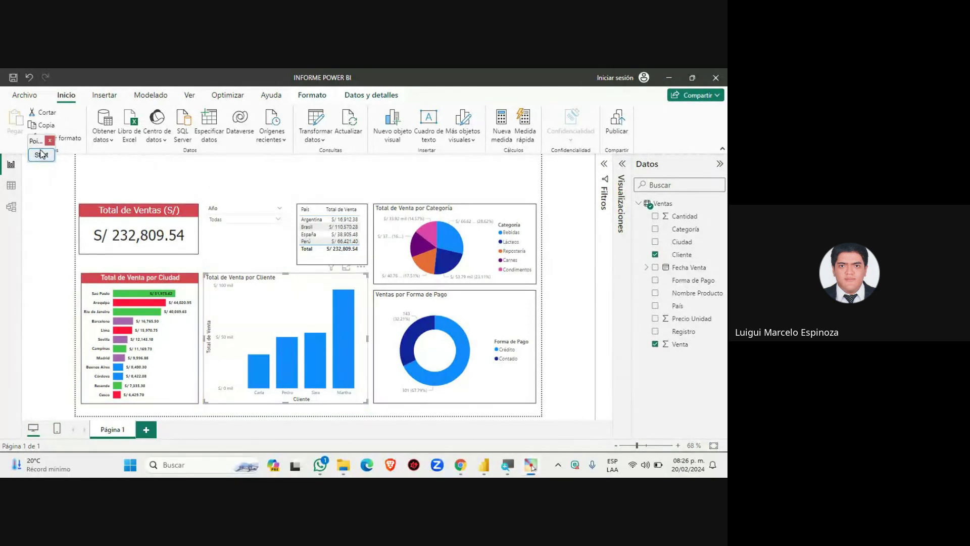
# Step: Annotate the screen with a red rectangle around the city chart and a curved red arrow from it to the customer chart
pyautogui.moveTo(43, 145); pyautogui.dragTo(595, 131)
pyautogui.click(596, 139)
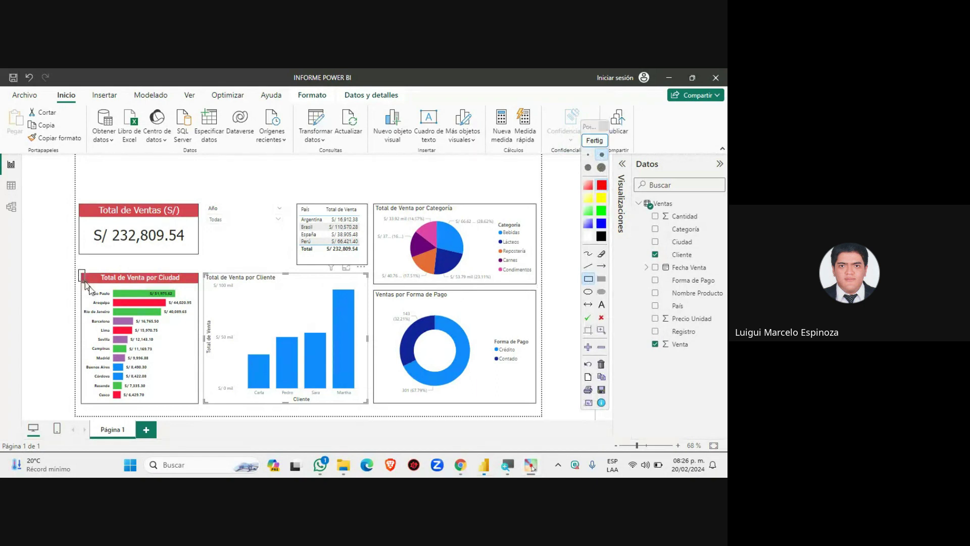
pyautogui.moveTo(78, 273); pyautogui.dragTo(201, 412)
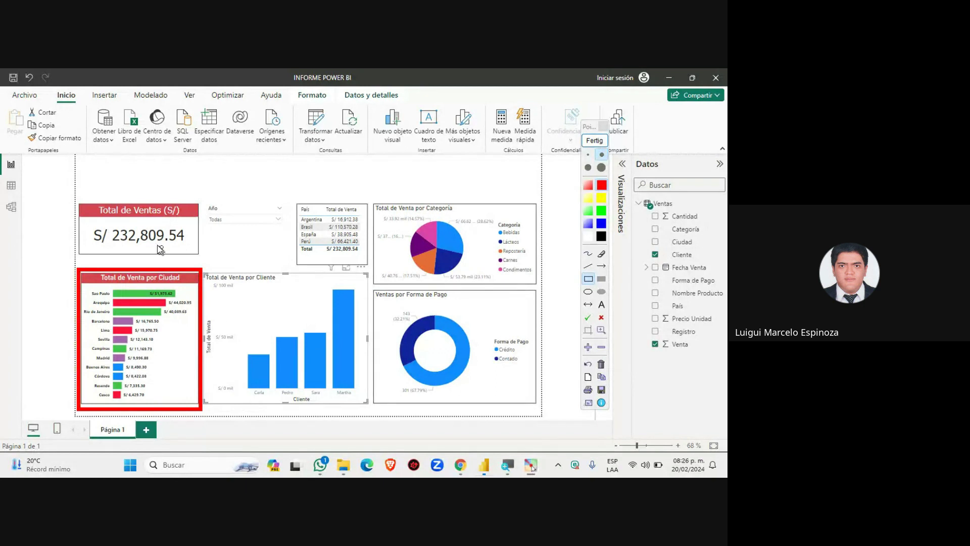
pyautogui.click(590, 256)
pyautogui.moveTo(165, 269)
pyautogui.mouseDown()
pyautogui.moveTo(211, 246)
pyautogui.moveTo(267, 275)
pyautogui.moveTo(247, 267)
pyautogui.moveTo(267, 274)
pyautogui.mouseUp()
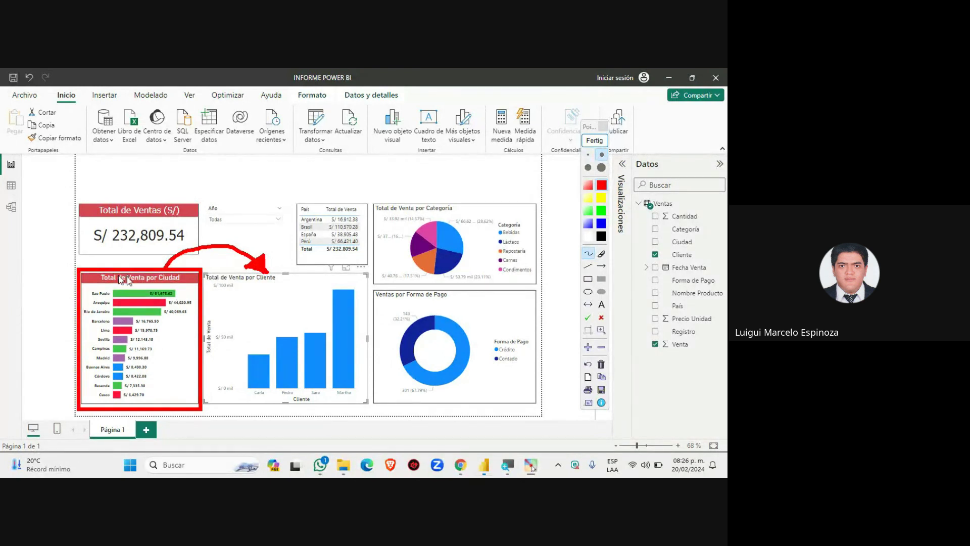
# Step: End the screen annotation, read the latest question in the Google Meet call chat, and return to Power BI, dismissing the presenting notification
pyautogui.click(594, 140)
pyautogui.moveTo(459, 466)
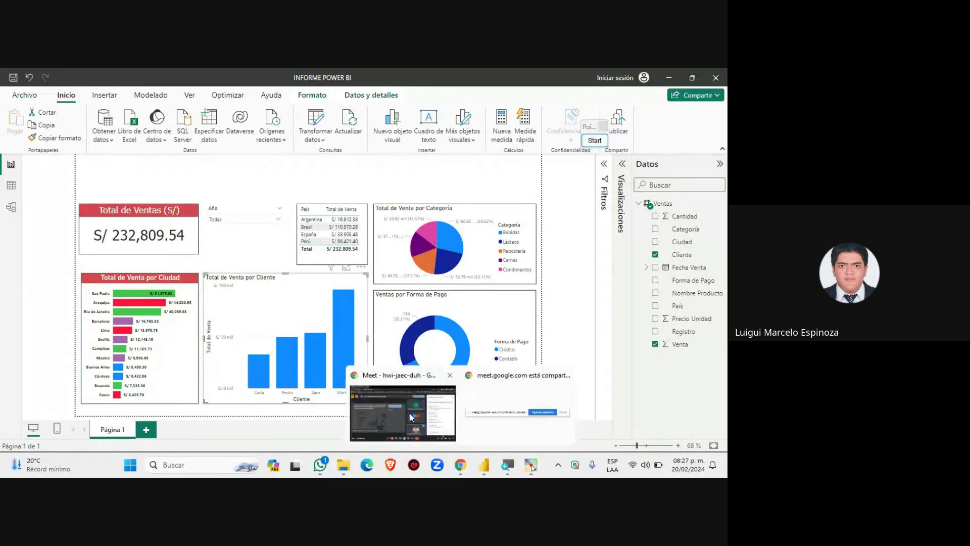
pyautogui.click(441, 410)
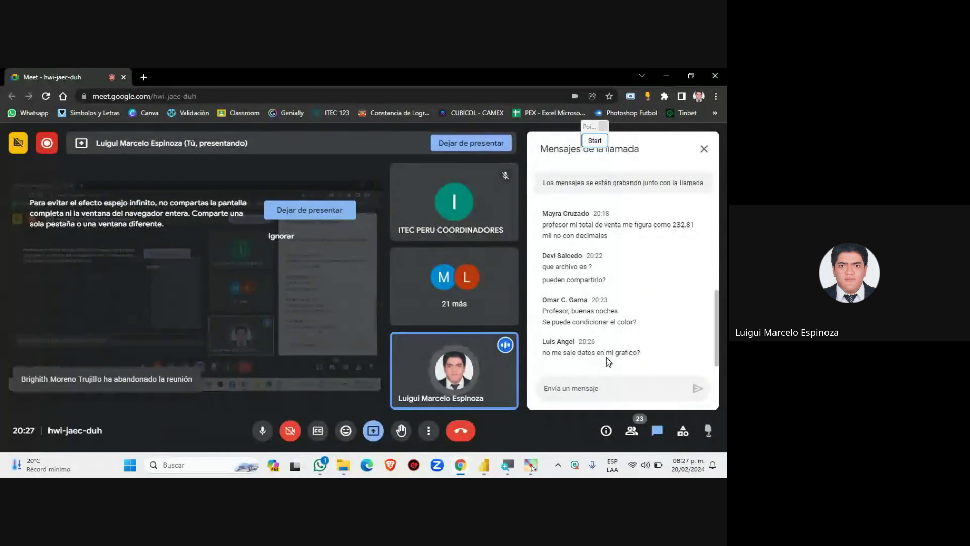
pyautogui.click(484, 465)
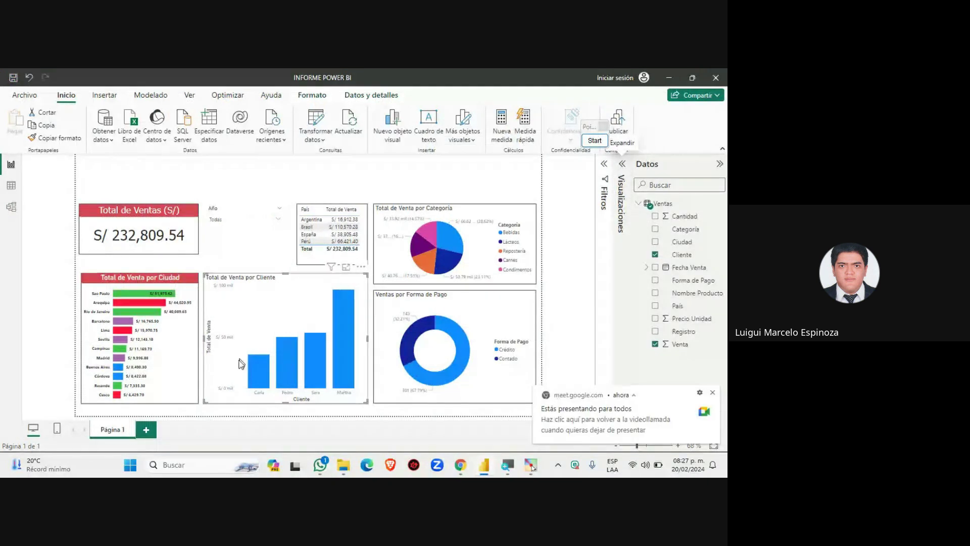
pyautogui.click(712, 393)
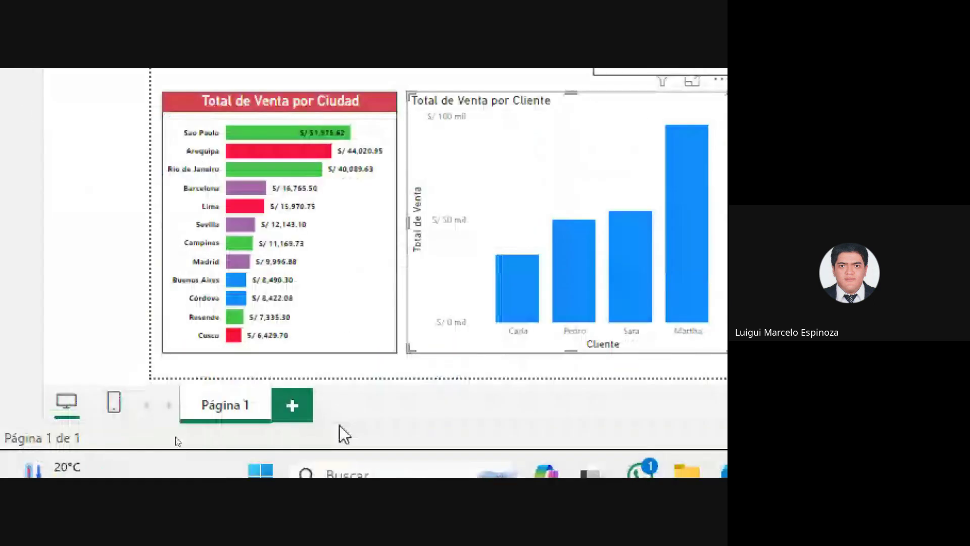
# Step: Copy the format of the city sales chart onto the customer sales chart with the format painter, and undo it
pyautogui.click(347, 258)
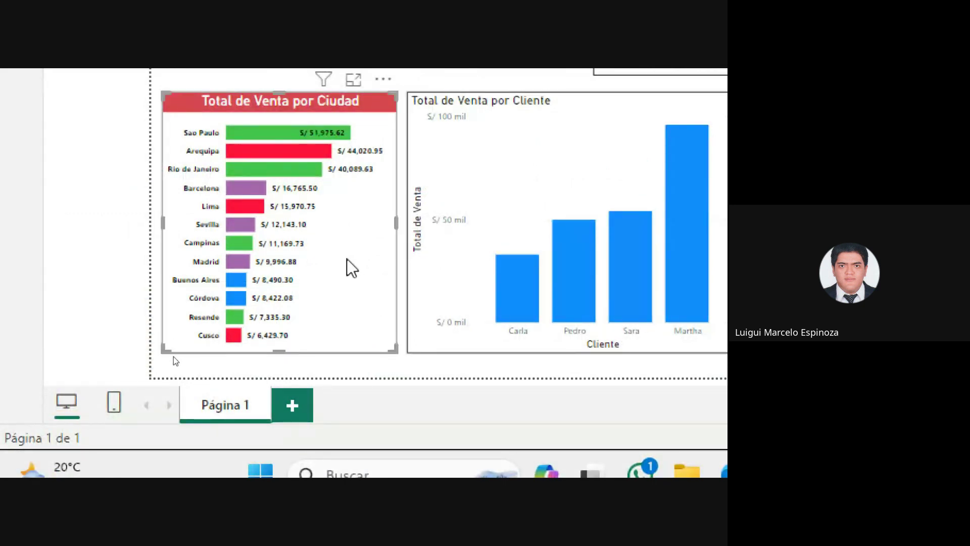
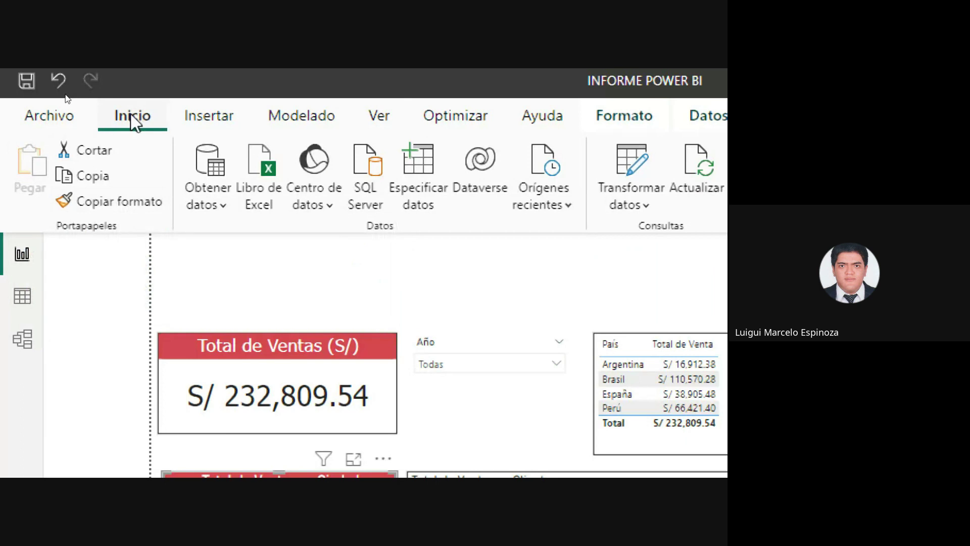
pyautogui.click(114, 202)
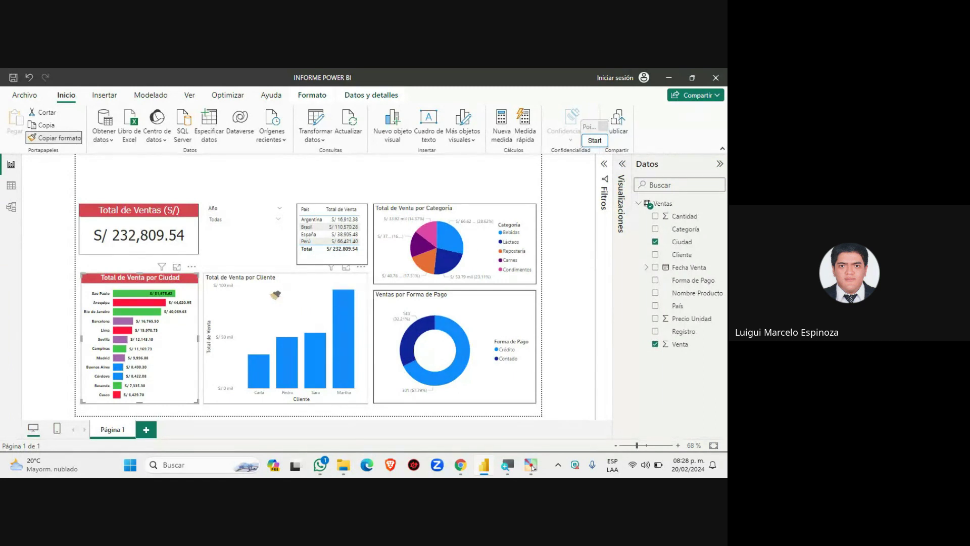
pyautogui.click(300, 288)
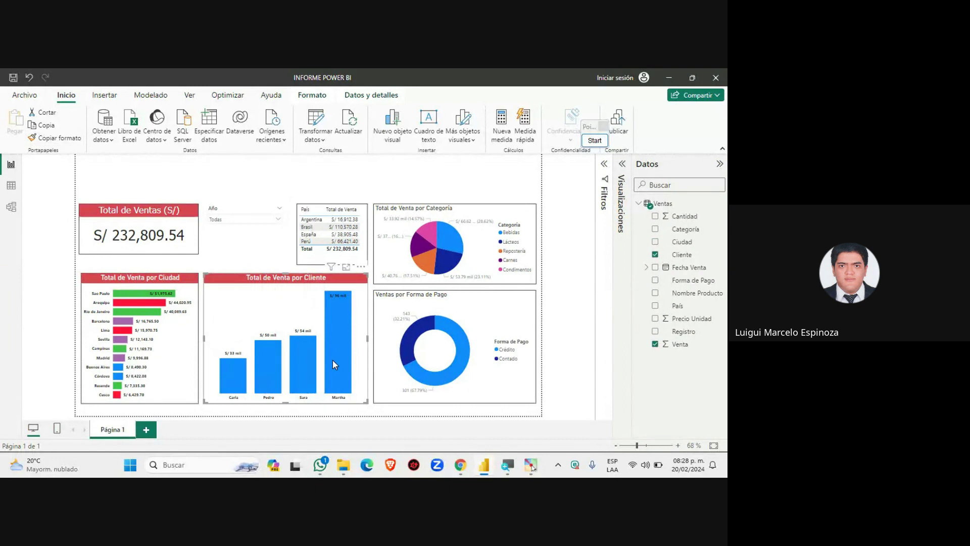
pyautogui.moveTo(331, 359)
pyautogui.hotkey('ctrl', 'z')
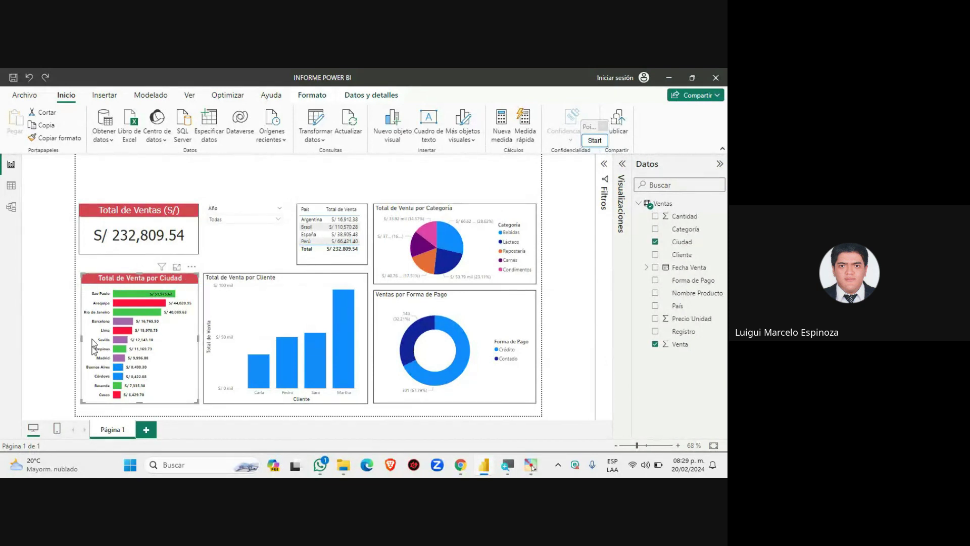
# Step: Apply the city sales chart's format to the Total de Venta por Cliente chart with the format painter
pyautogui.click(55, 138)
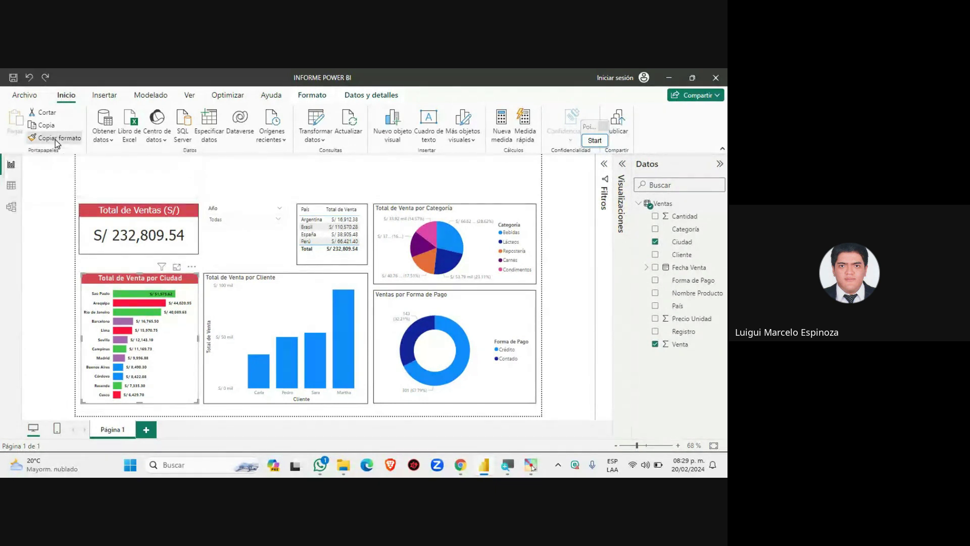
pyautogui.click(299, 305)
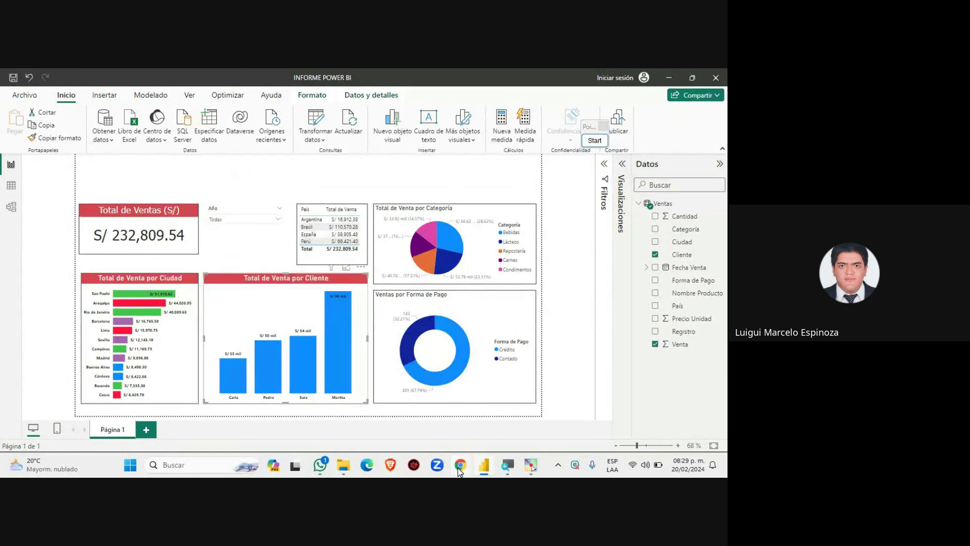
# Step: Check the Google Meet call chat twice for new questions, returning to Power BI each time
pyautogui.moveTo(459, 470)
pyautogui.click(417, 416)
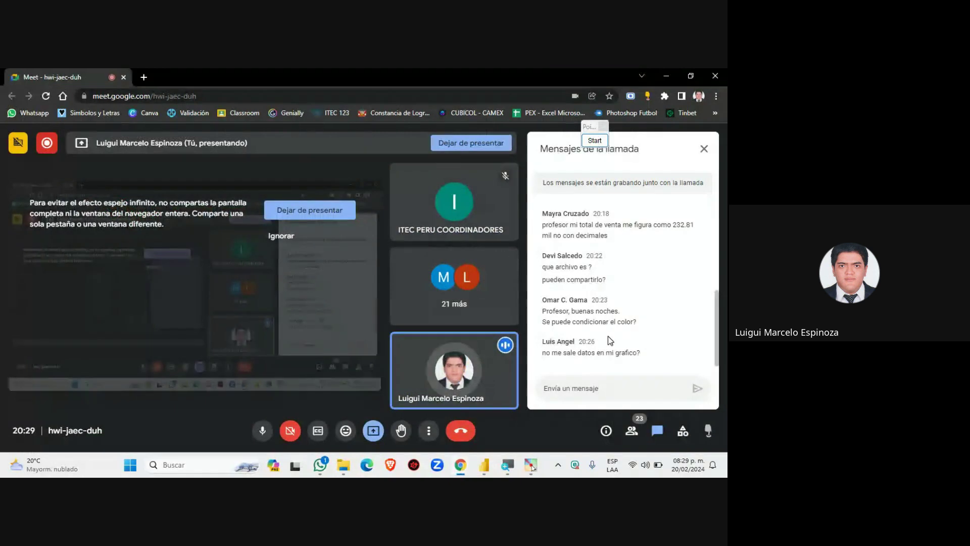
pyautogui.click(484, 469)
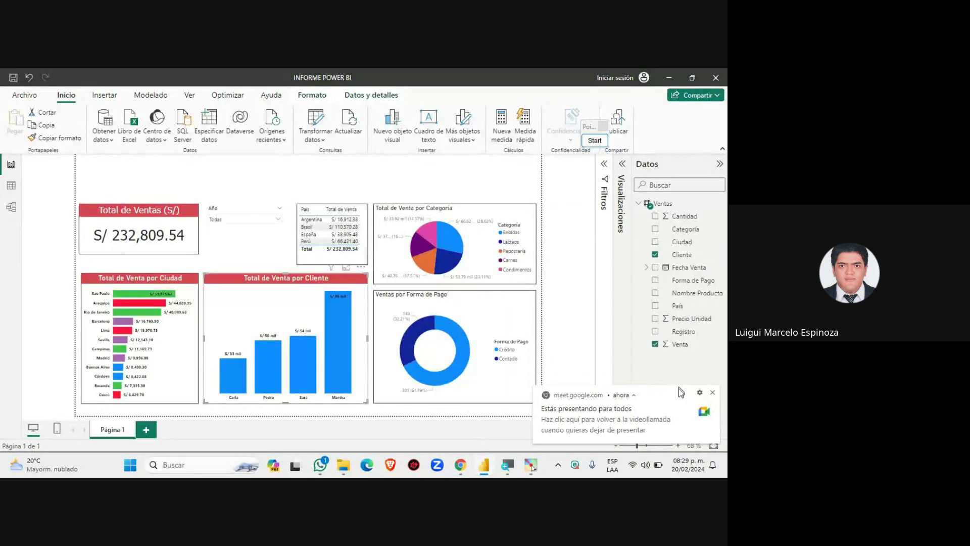
pyautogui.click(713, 393)
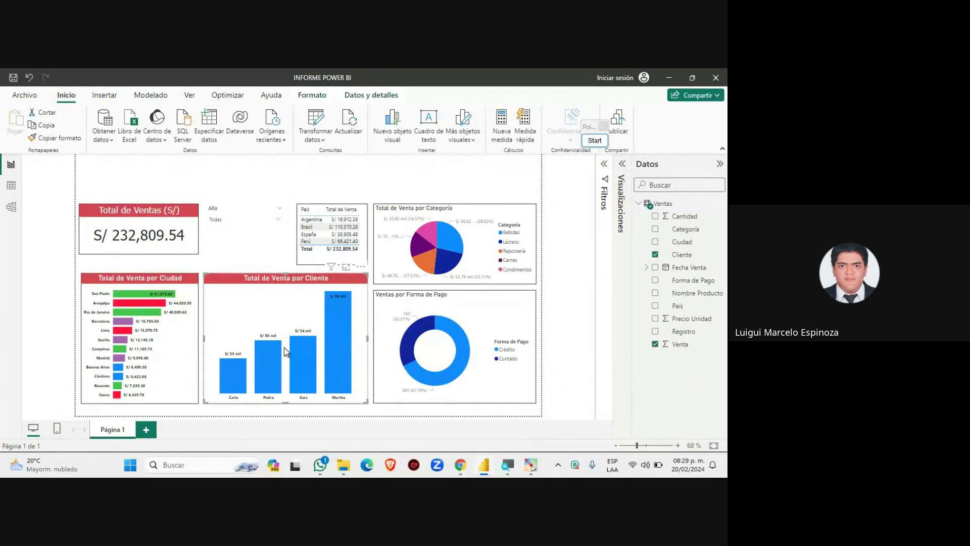
pyautogui.moveTo(467, 464)
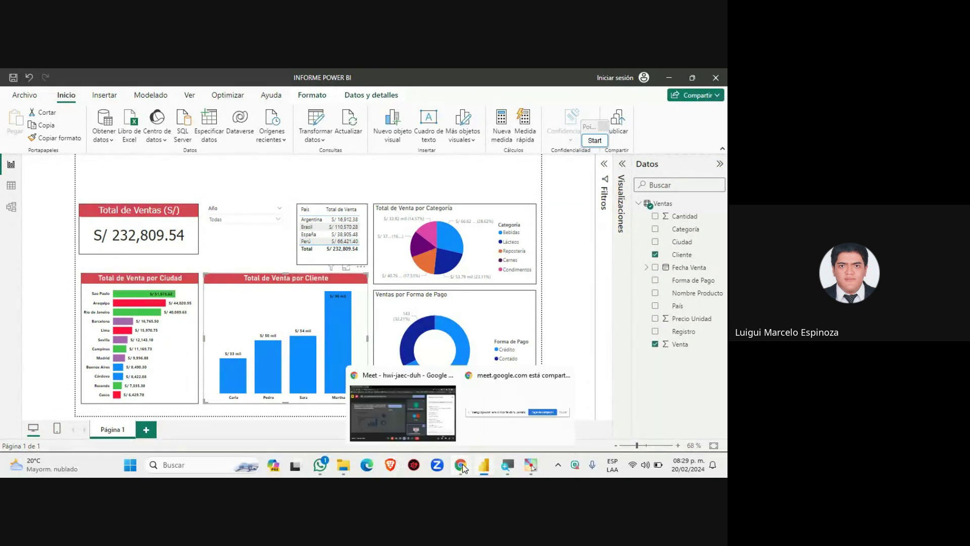
pyautogui.click(413, 415)
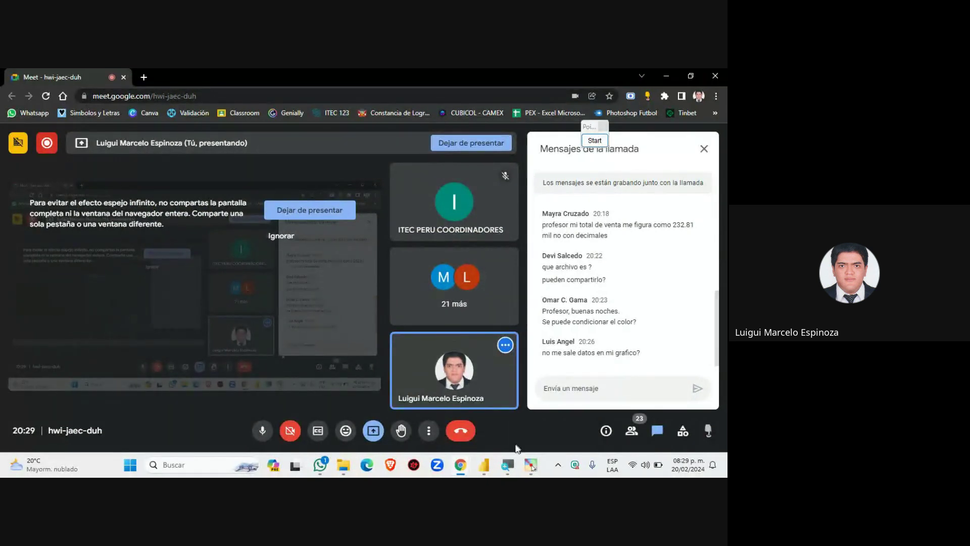
pyautogui.click(487, 463)
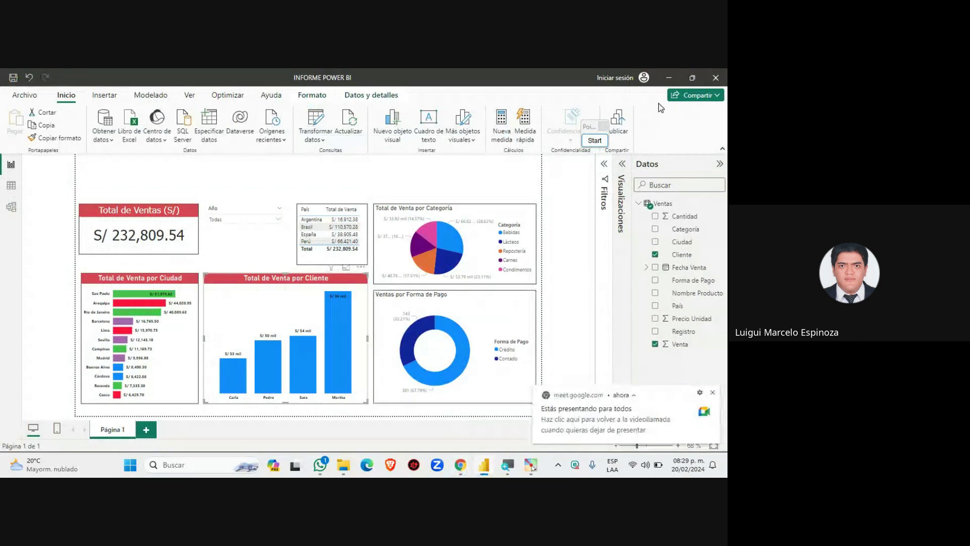
# Step: Outline the formatted city and customer charts with red rectangles in the screen annotation tool, and end the annotation
pyautogui.click(594, 140)
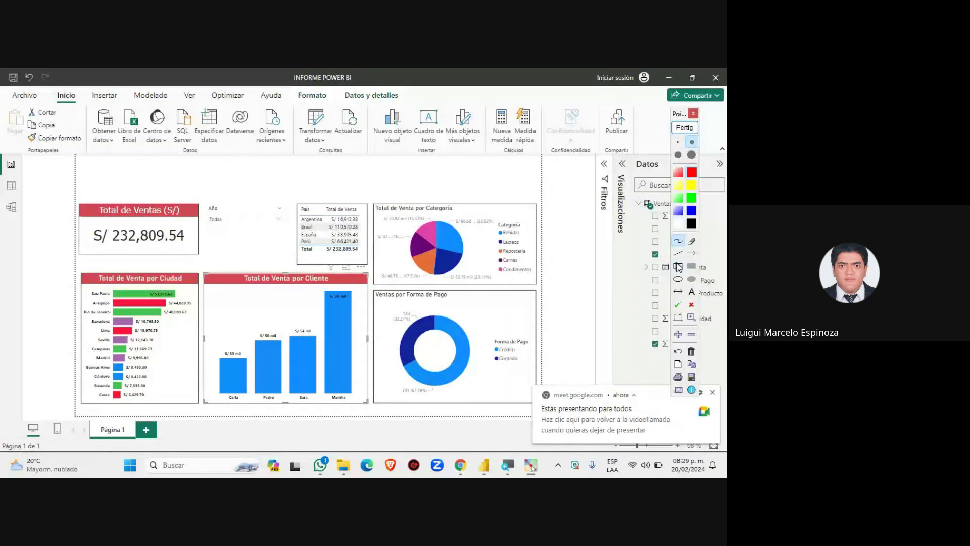
pyautogui.click(678, 266)
pyautogui.moveTo(76, 271)
pyautogui.mouseDown()
pyautogui.moveTo(177, 396)
pyautogui.moveTo(206, 417)
pyautogui.moveTo(203, 409)
pyautogui.mouseUp()
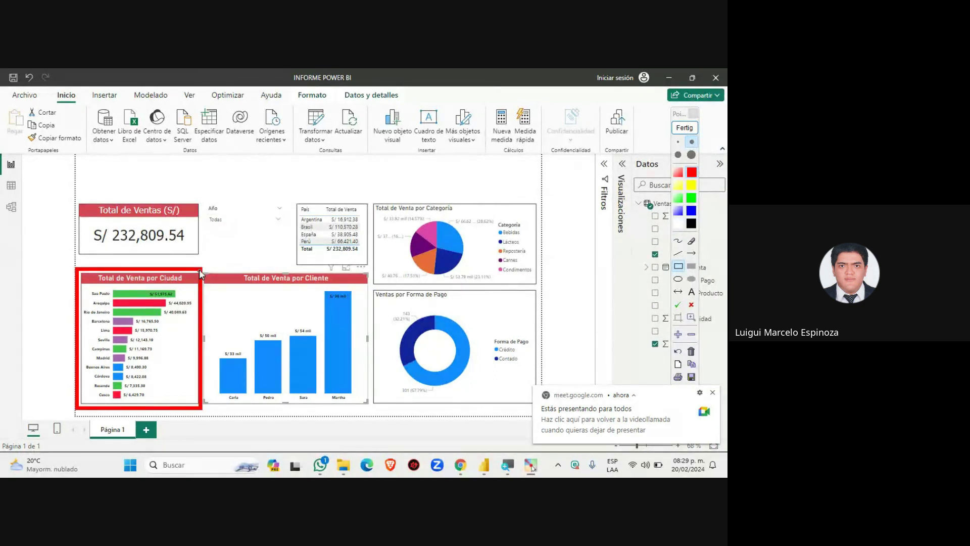
pyautogui.moveTo(204, 269)
pyautogui.mouseDown()
pyautogui.moveTo(382, 415)
pyautogui.moveTo(372, 410)
pyautogui.mouseUp()
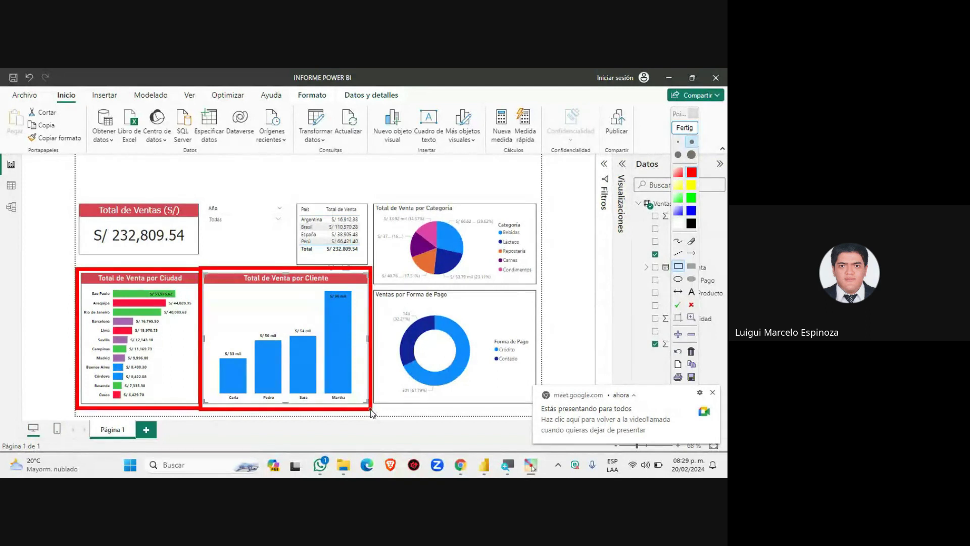
pyautogui.click(688, 132)
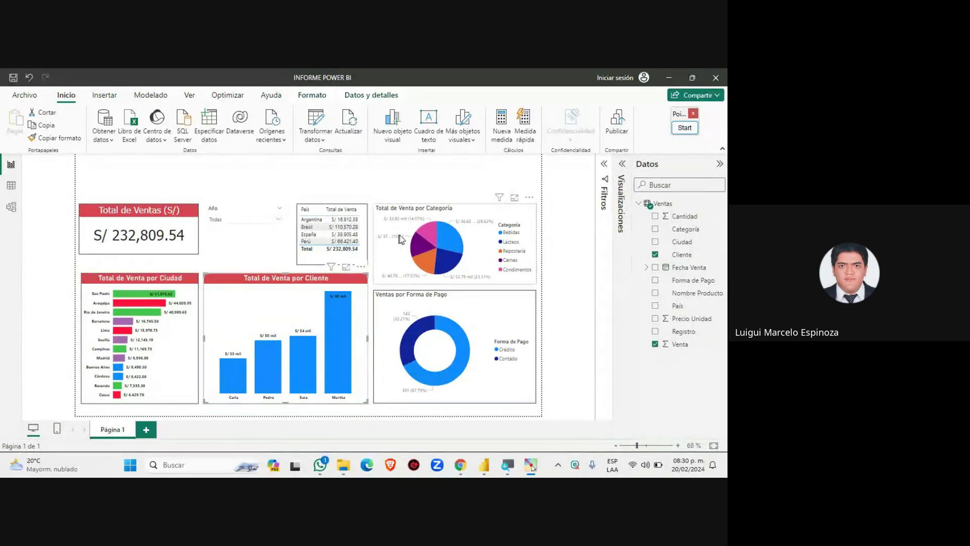
# Step: Look at the Google Meet call chat once more and switch back to the Power BI report
pyautogui.moveTo(402, 237)
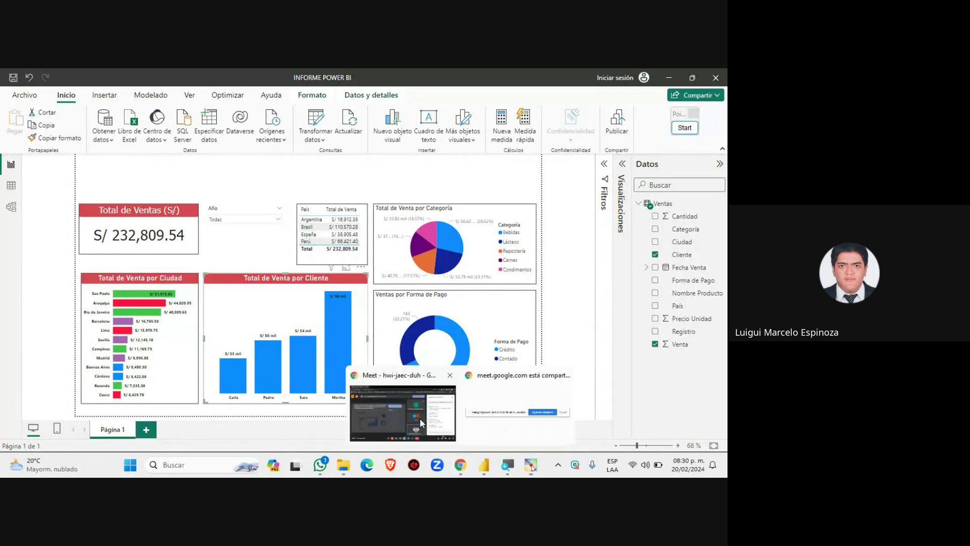
pyautogui.click(419, 417)
pyautogui.click(483, 467)
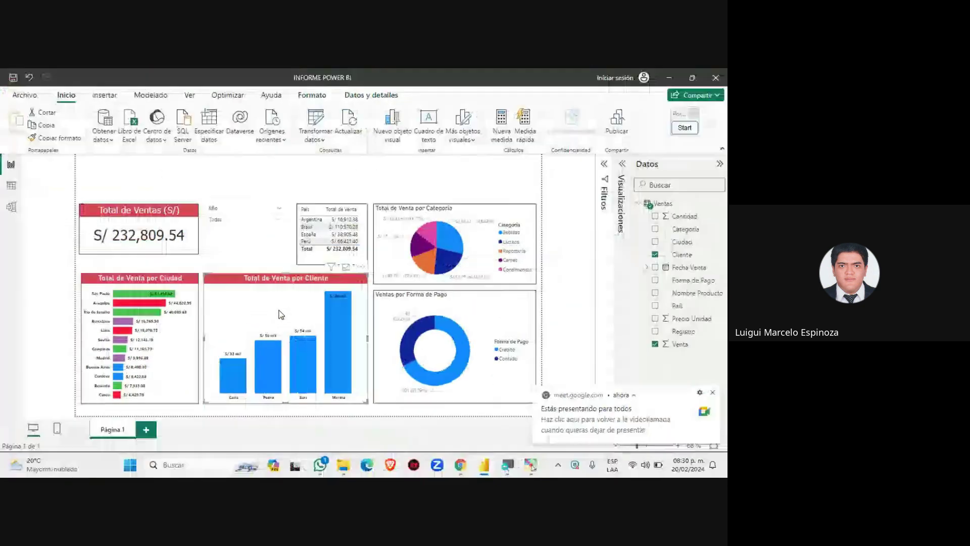
# Step: Expand the Visualizaciones pane and set the display units of the customer chart's data label values to Ninguno
pyautogui.click(621, 166)
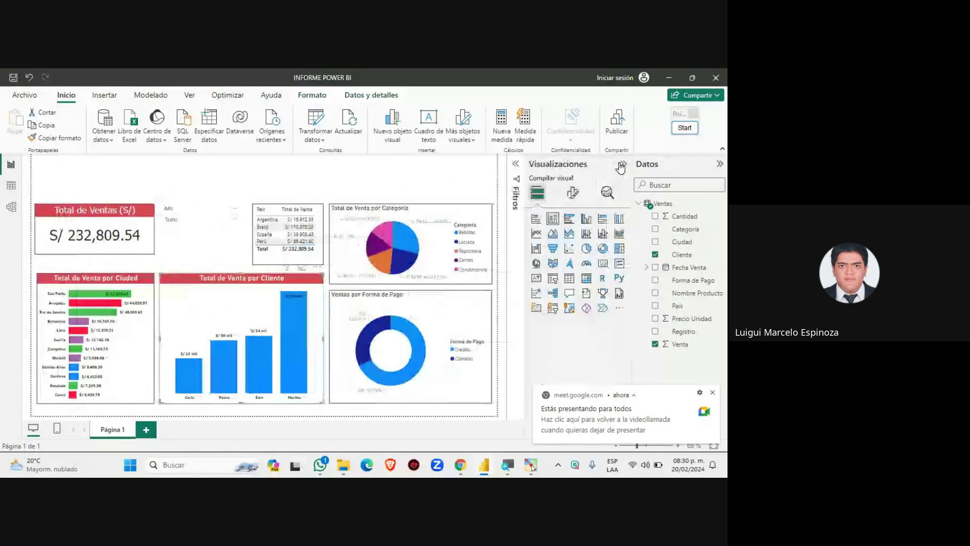
pyautogui.click(713, 394)
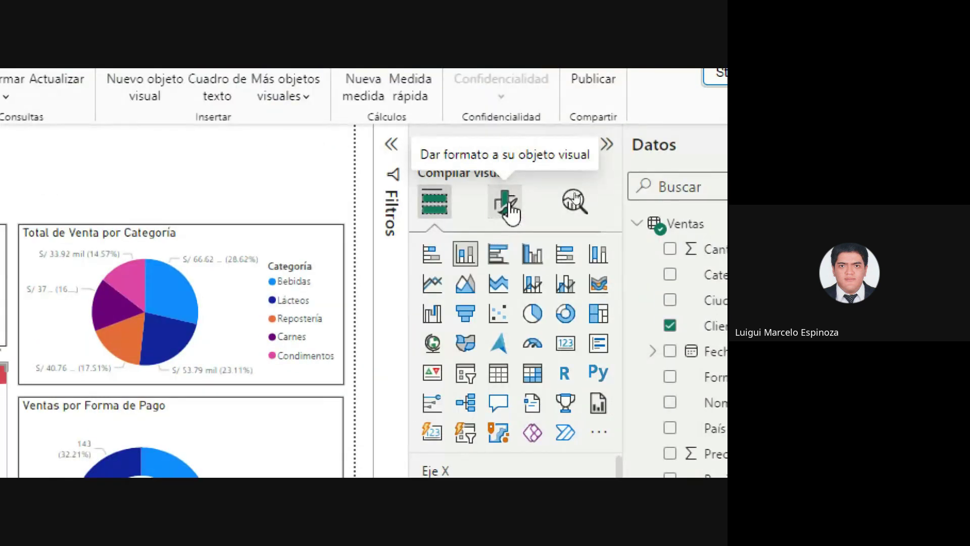
pyautogui.click(507, 208)
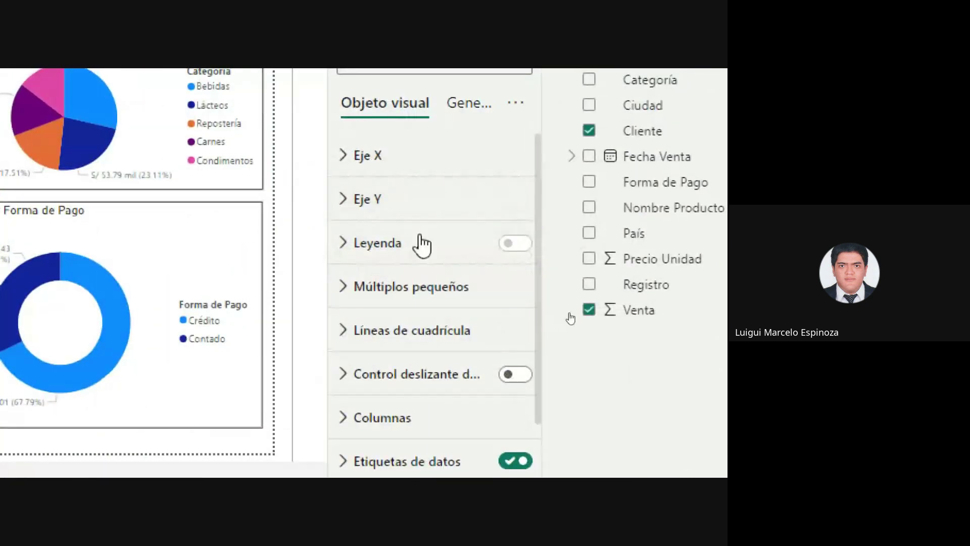
pyautogui.scroll(-2, 335, 444)
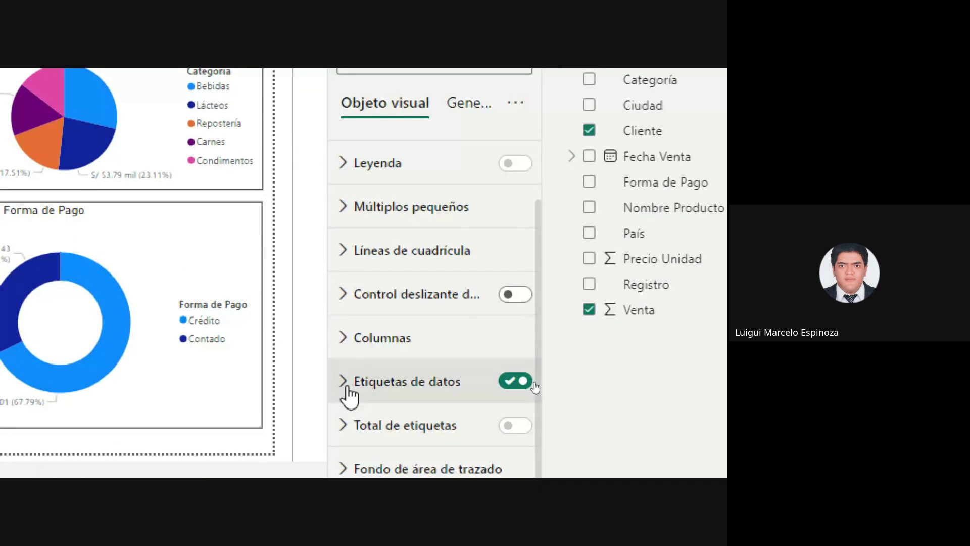
pyautogui.click(347, 388)
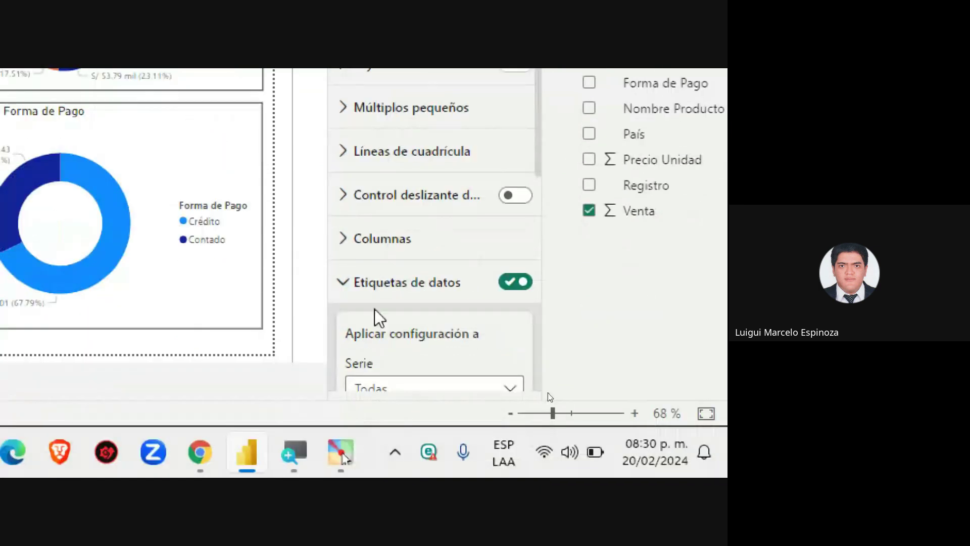
pyautogui.scroll(-4, 379, 317)
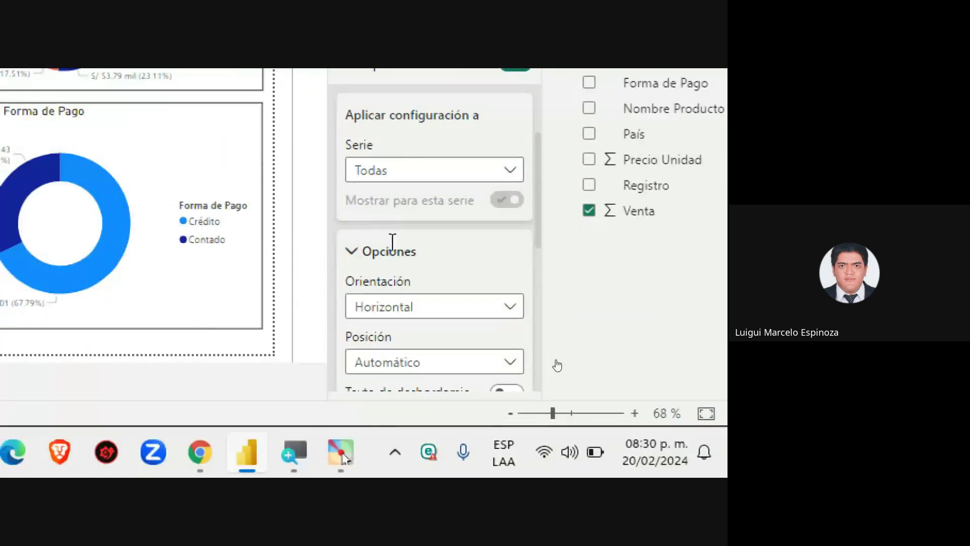
pyautogui.scroll(-5, 390, 242)
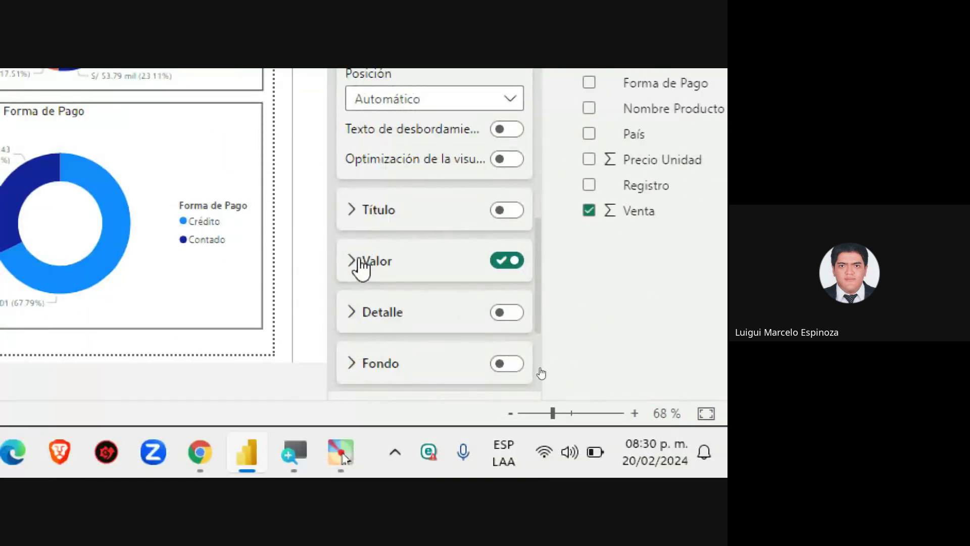
pyautogui.click(361, 268)
pyautogui.scroll(-5, 426, 318)
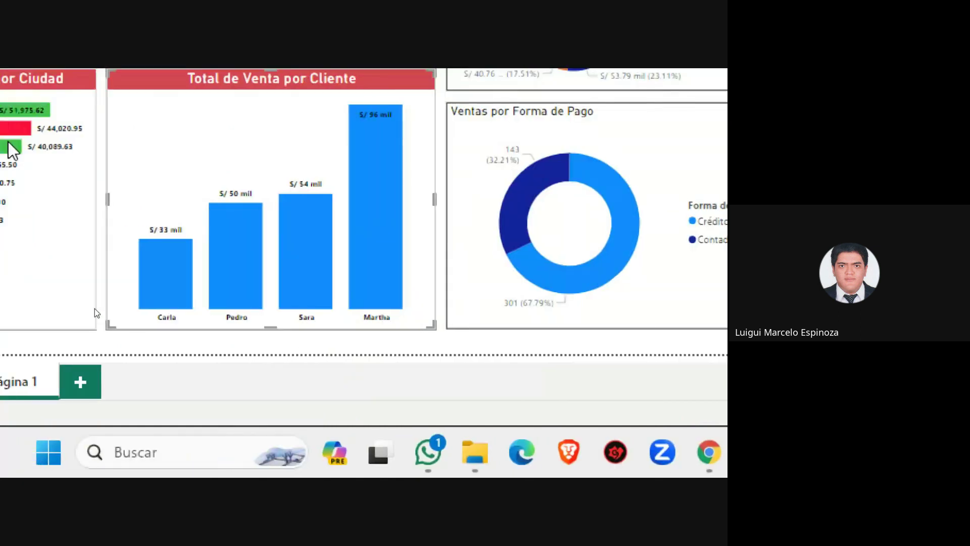
pyautogui.scroll(-2, 441, 289)
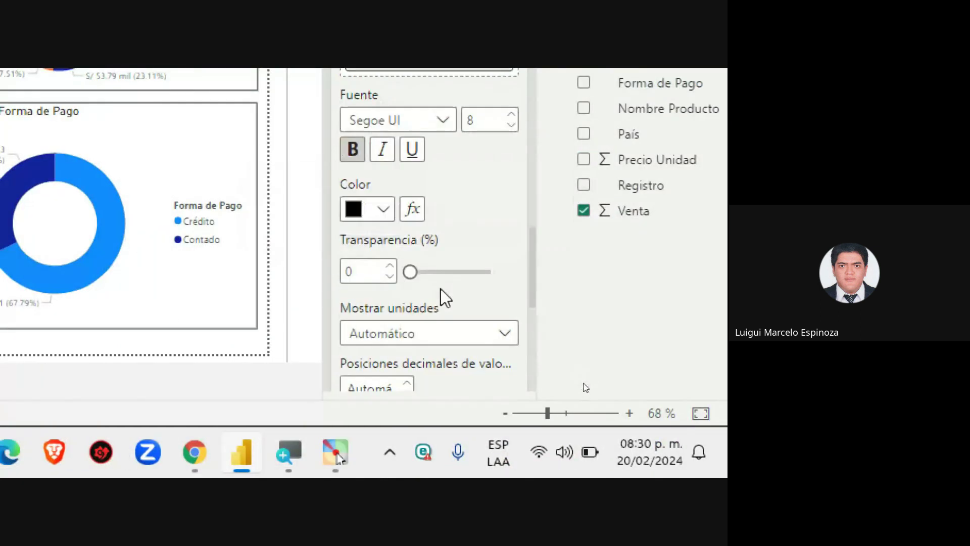
pyautogui.click(444, 333)
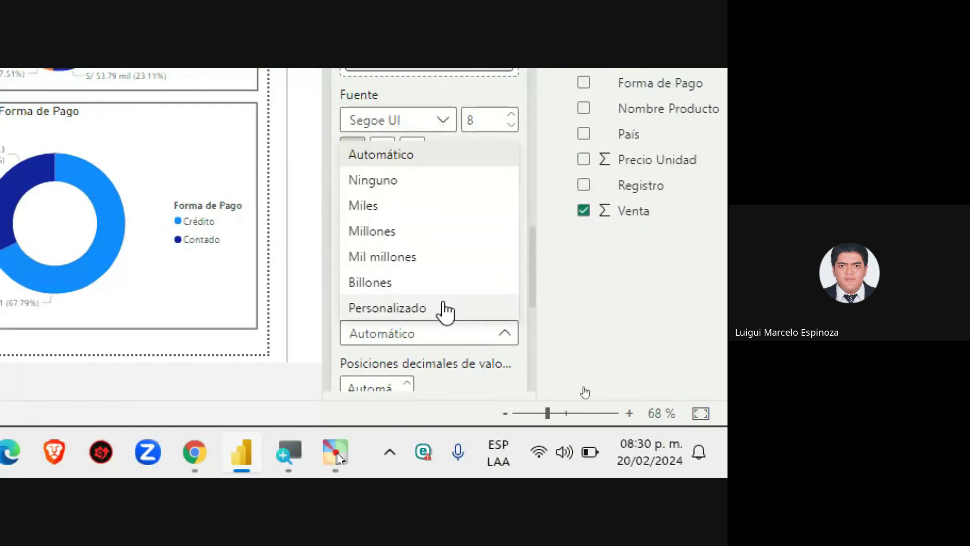
pyautogui.click(401, 180)
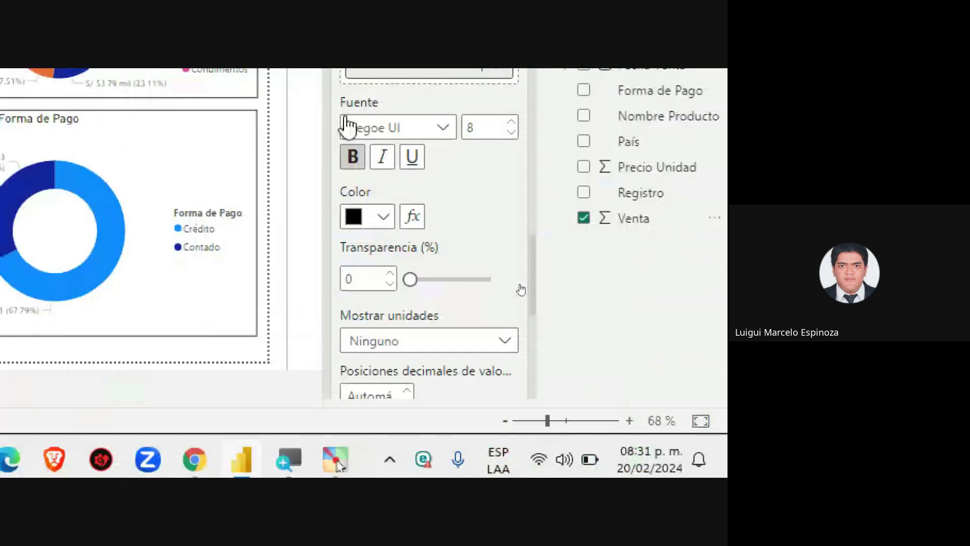
pyautogui.scroll(3, 535, 275)
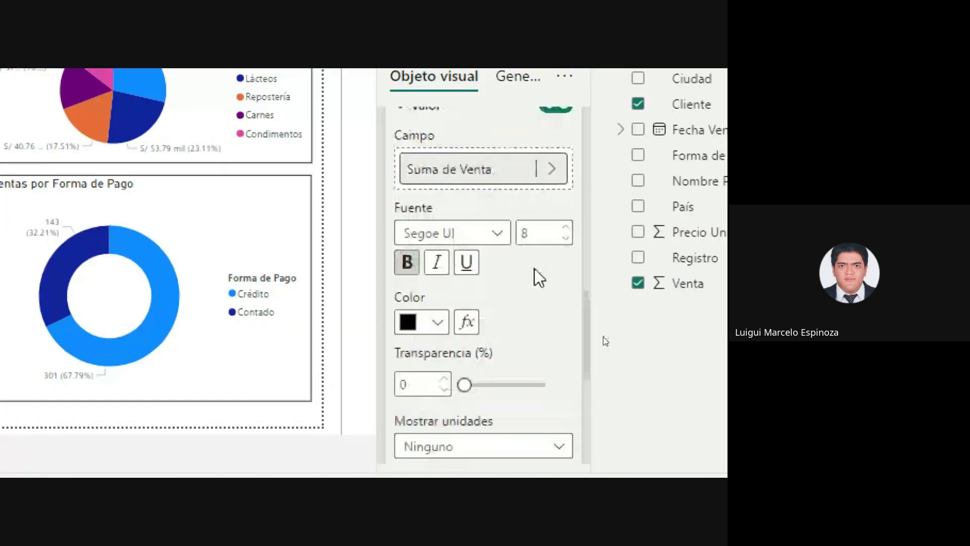
# Step: Collapse the data label settings and, in the customer chart's Columnas settings, colour the first customer's column with the theme's bright blue
pyautogui.click(407, 234)
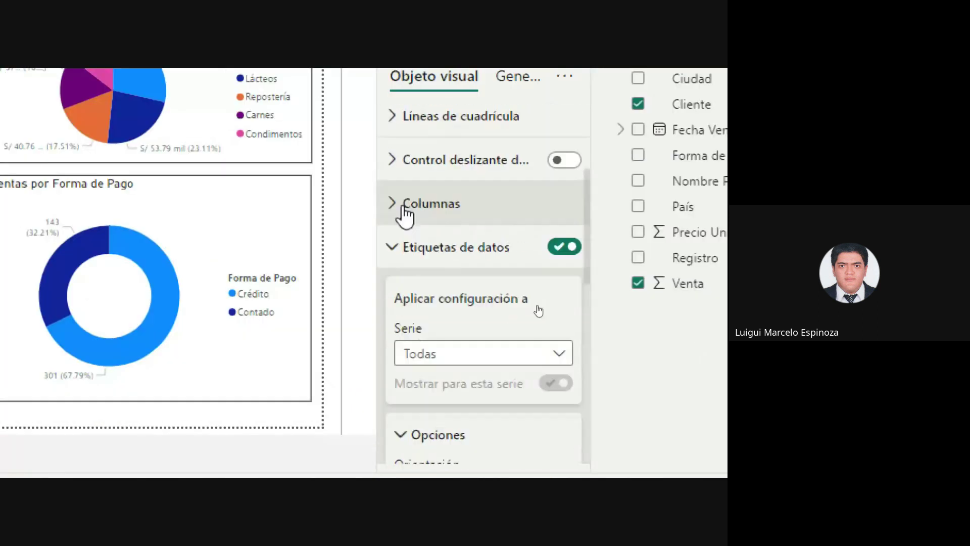
pyautogui.click(390, 301)
pyautogui.click(393, 279)
pyautogui.click(394, 279)
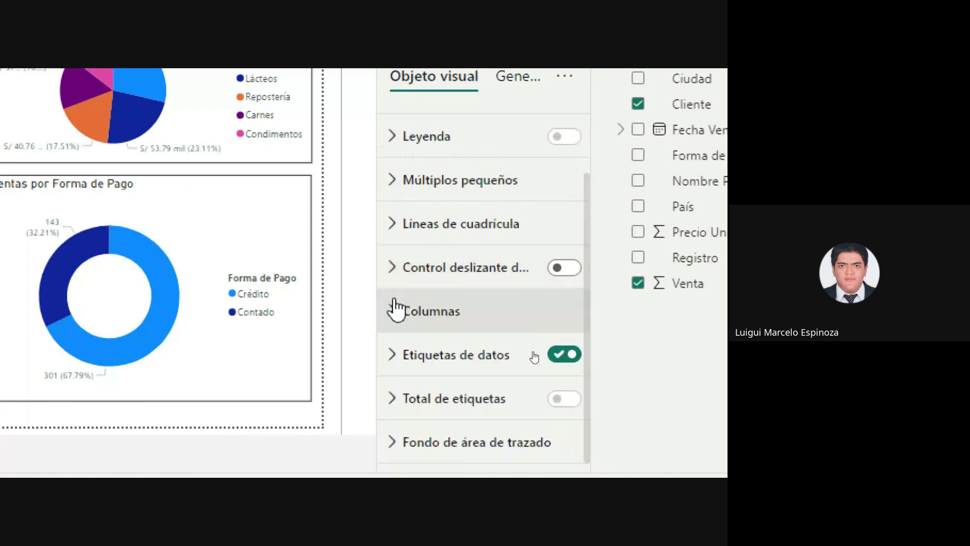
pyautogui.click(395, 305)
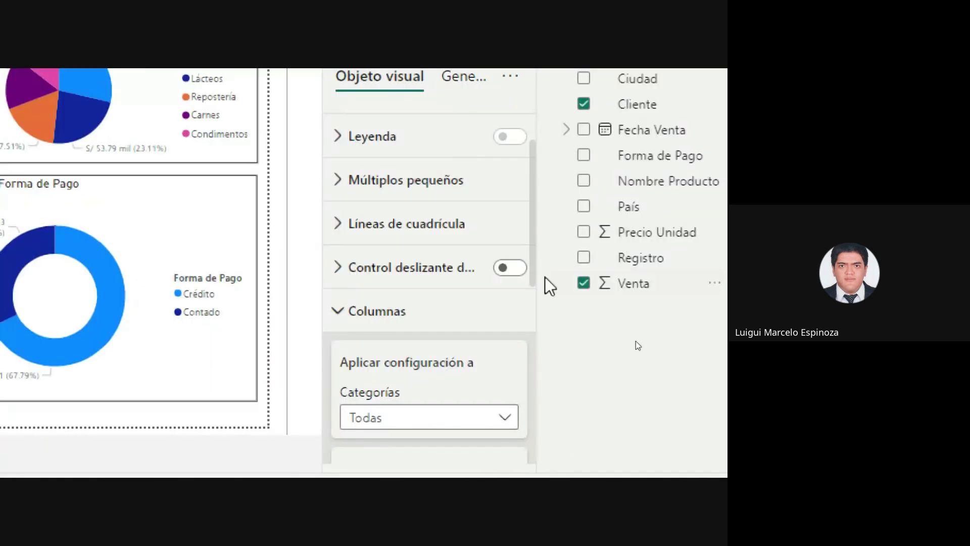
pyautogui.scroll(-3, 438, 384)
pyautogui.click(445, 265)
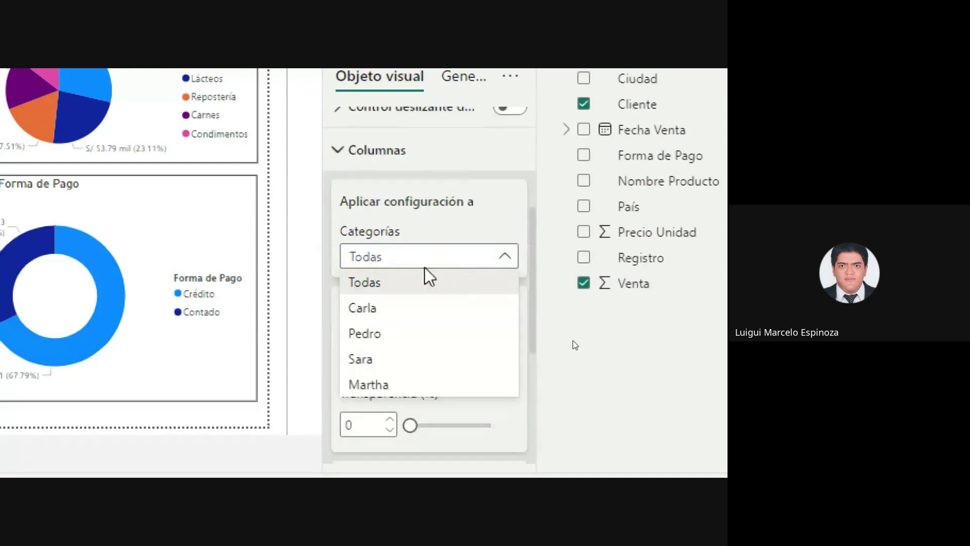
pyautogui.click(404, 311)
pyautogui.click(383, 363)
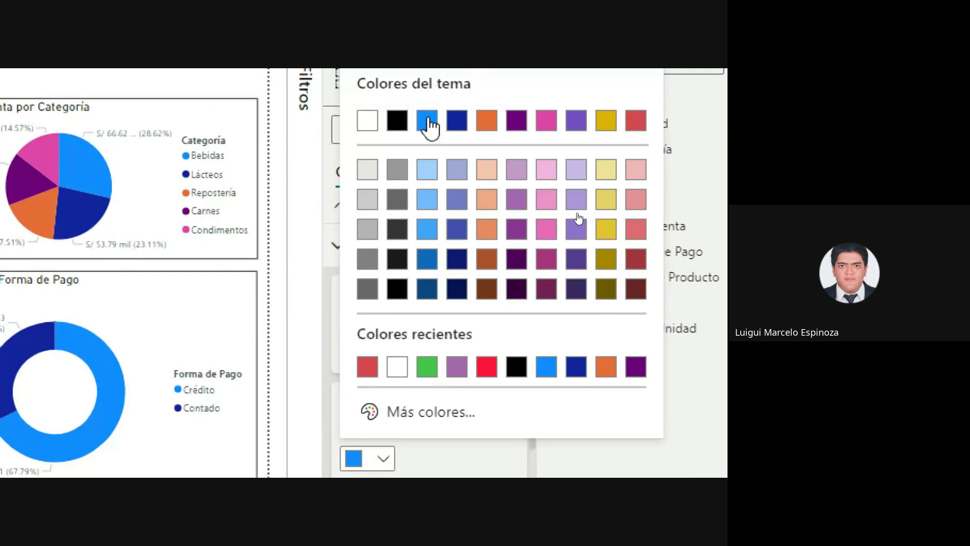
pyautogui.click(428, 121)
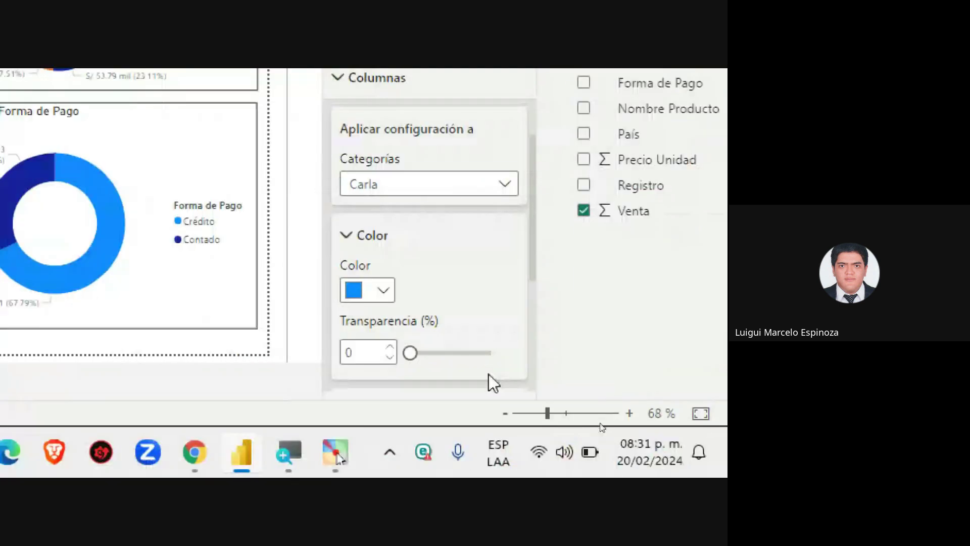
# Step: Select the second customer under Categorías and set that column's colour to the theme's dark blue
pyautogui.click(415, 191)
pyautogui.click(410, 247)
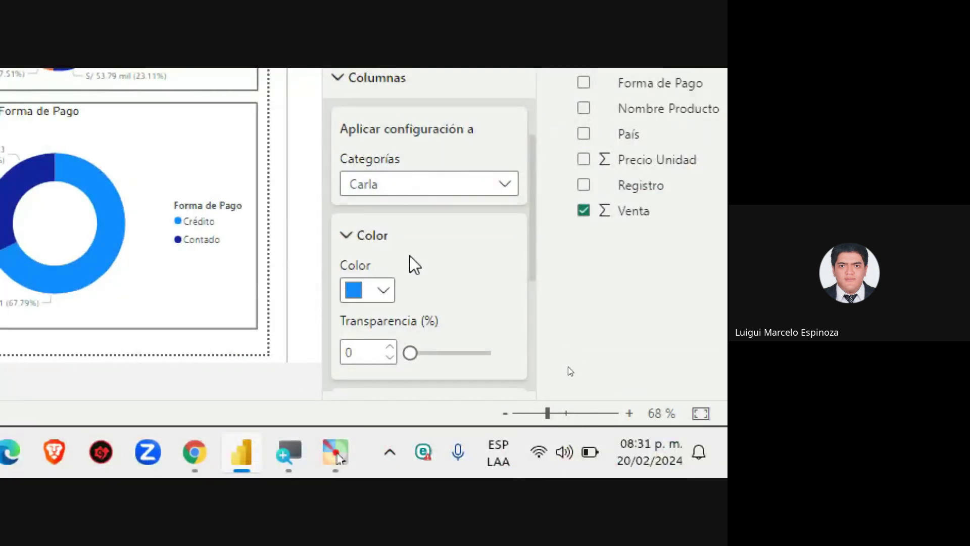
pyautogui.click(383, 290)
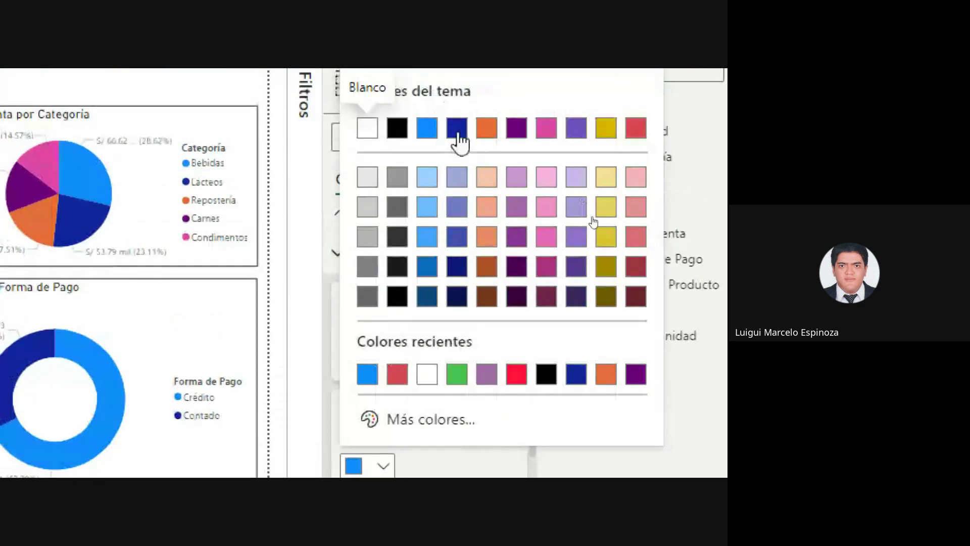
pyautogui.click(458, 132)
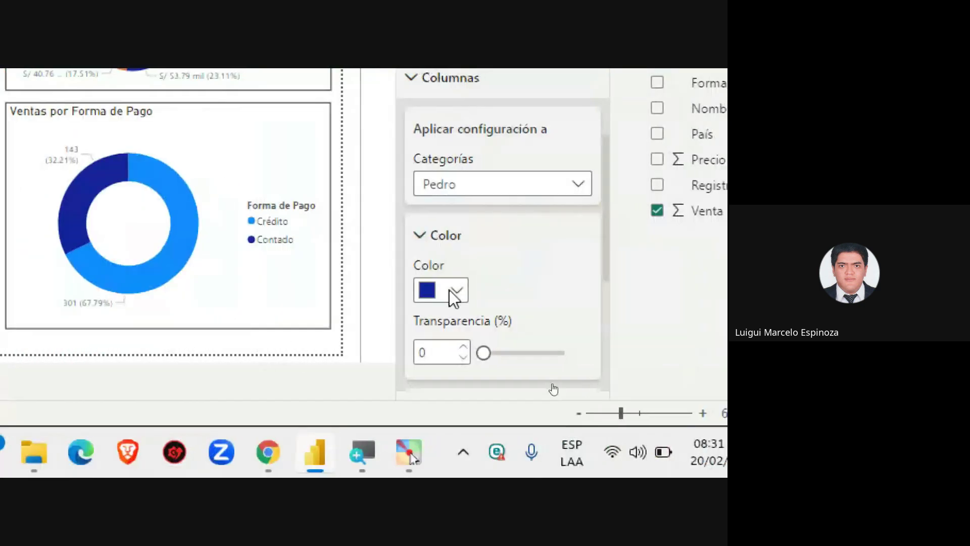
# Step: Select the third customer under Categorías and set that column's colour to the theme's orange
pyautogui.click(452, 292)
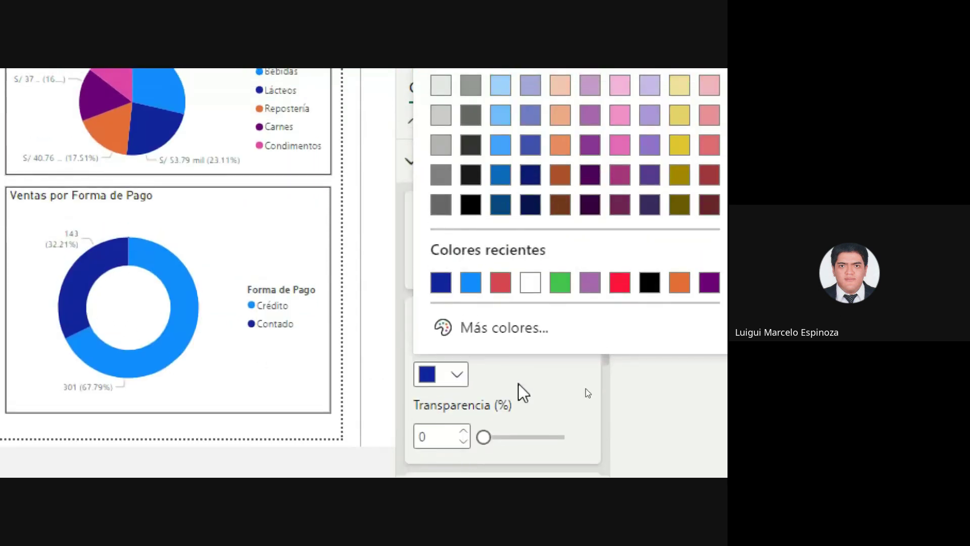
pyautogui.click(511, 370)
pyautogui.click(511, 270)
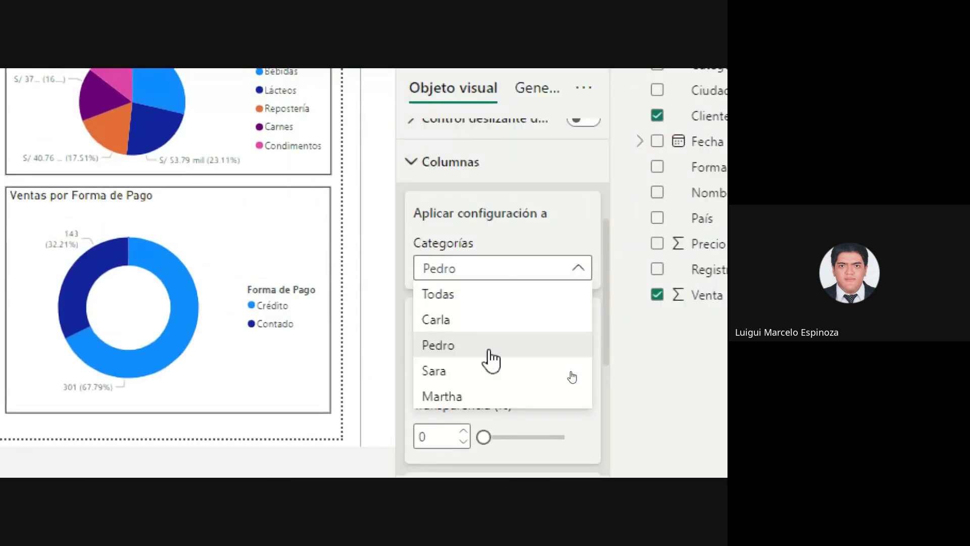
pyautogui.click(487, 370)
pyautogui.click(449, 372)
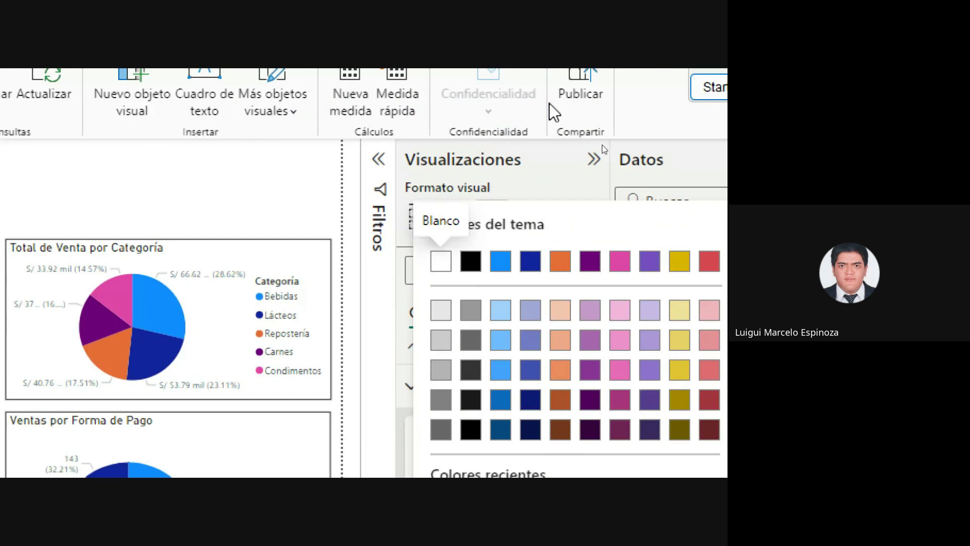
pyautogui.click(559, 261)
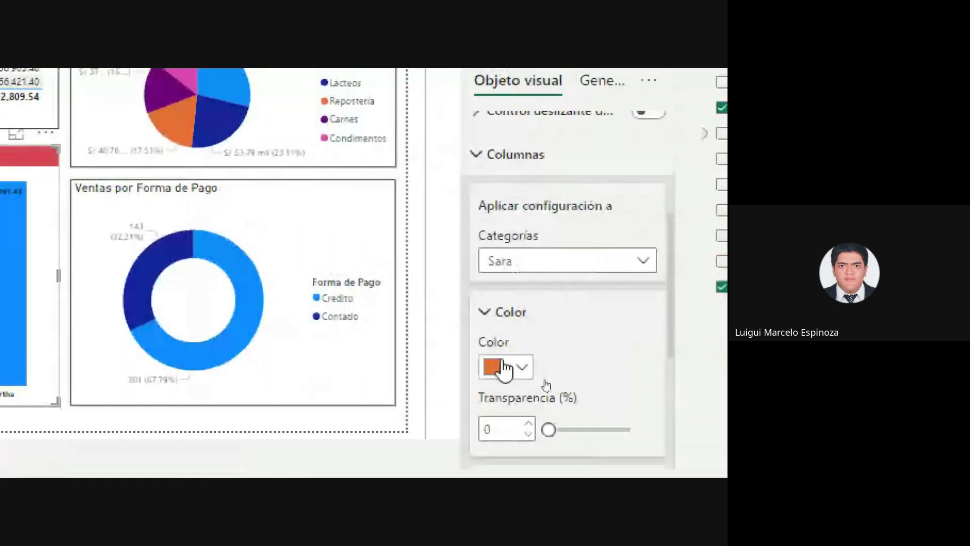
# Step: Try a light grey shade on the third customer's column and undo that colour change
pyautogui.click(520, 366)
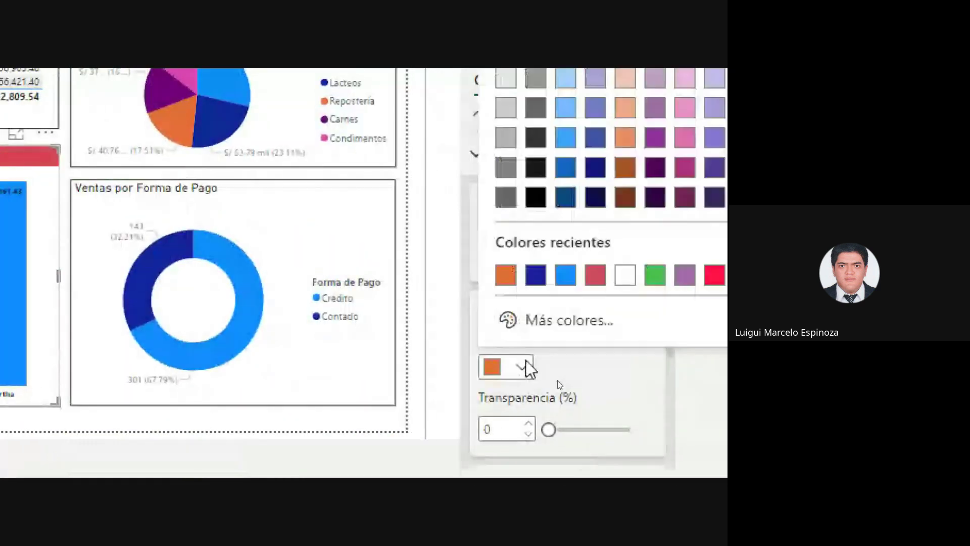
pyautogui.click(522, 368)
pyautogui.click(528, 371)
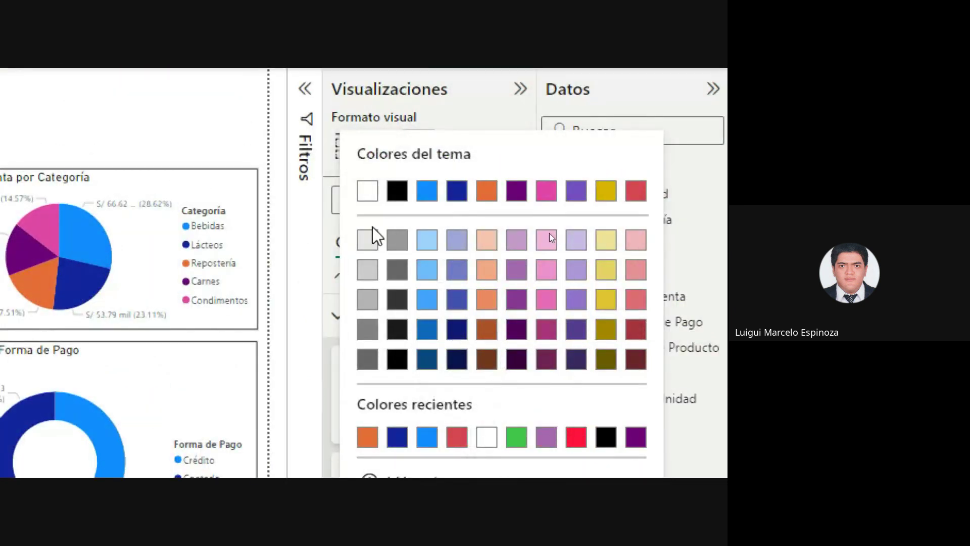
pyautogui.click(367, 269)
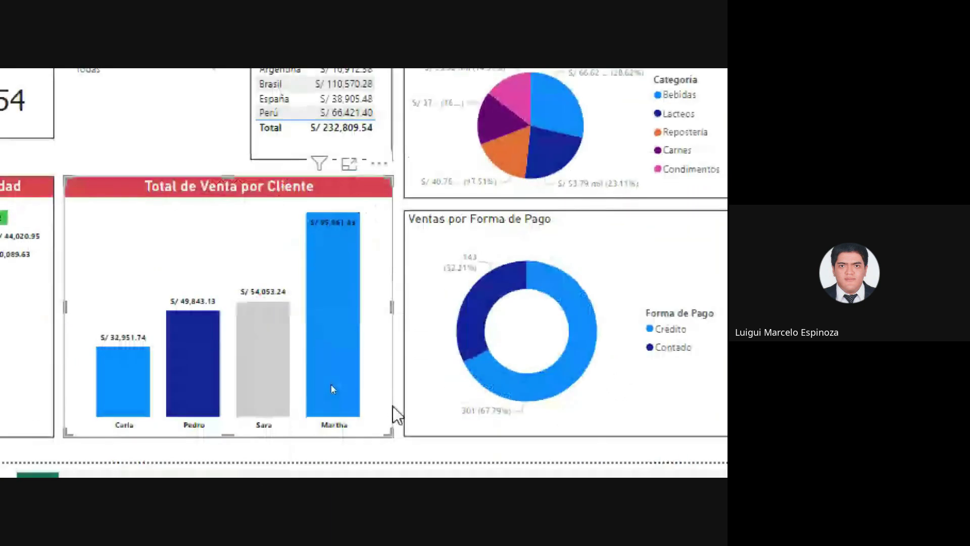
pyautogui.hotkey('ctrl', 'z')
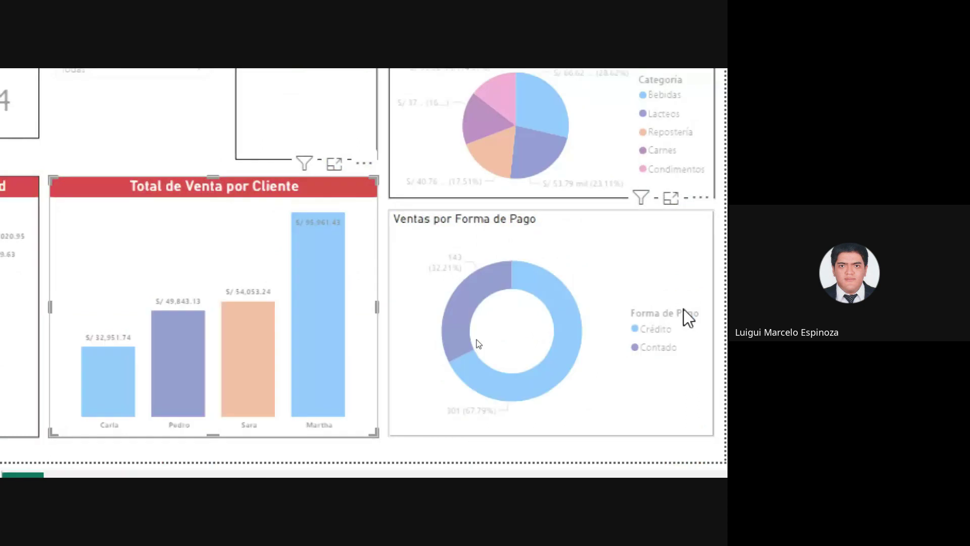
# Step: Colour the fourth customer's column with the second-lightest theme grey, collapse the Visualizaciones pane and deselect the chart
pyautogui.click(544, 242)
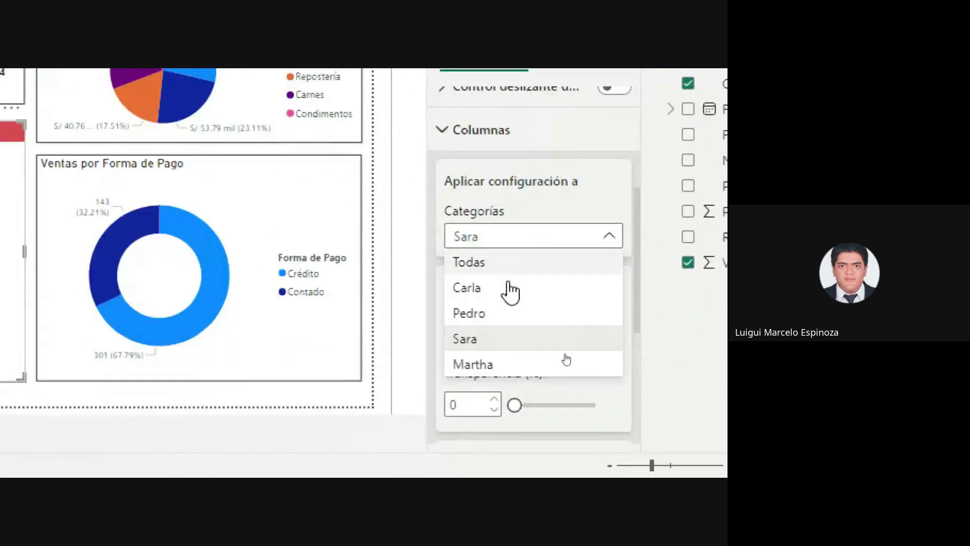
pyautogui.click(512, 365)
pyautogui.click(484, 343)
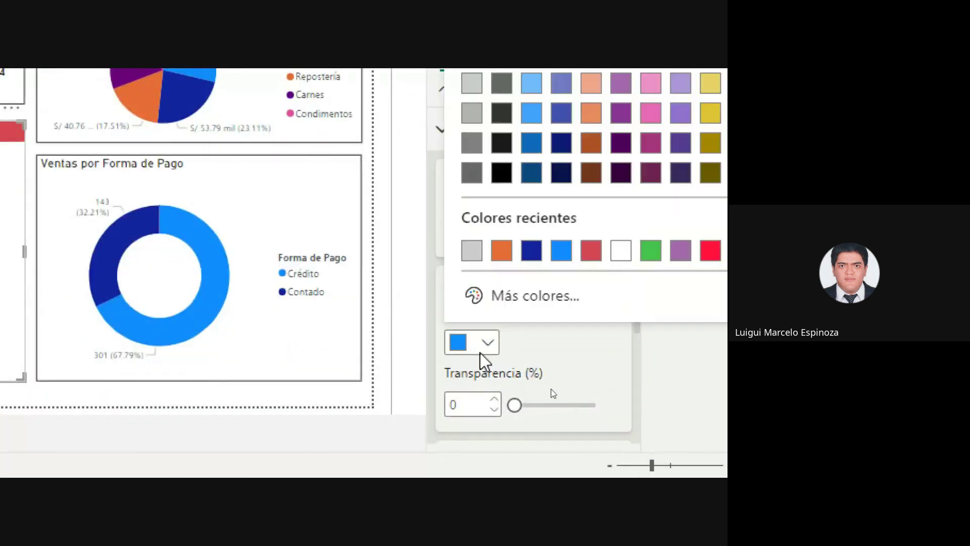
pyautogui.click(471, 99)
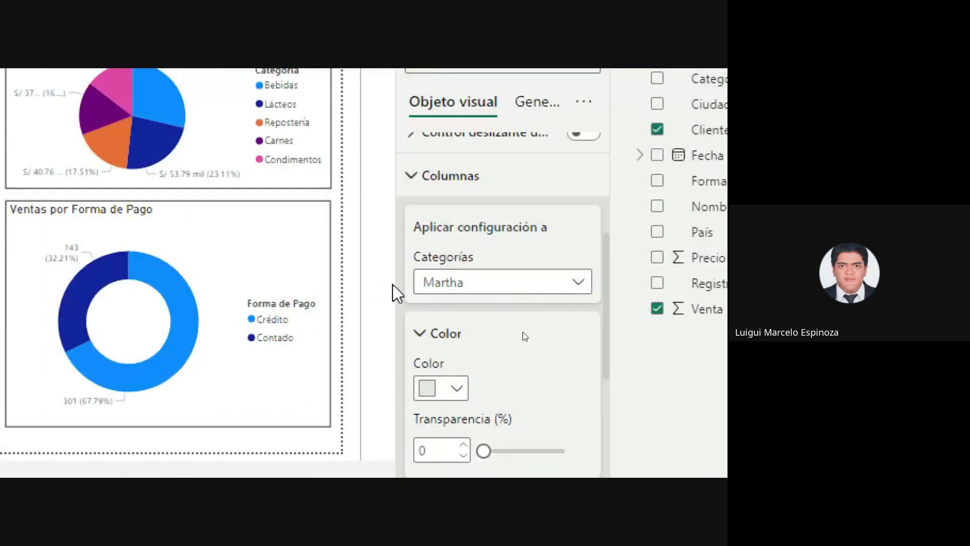
pyautogui.click(457, 388)
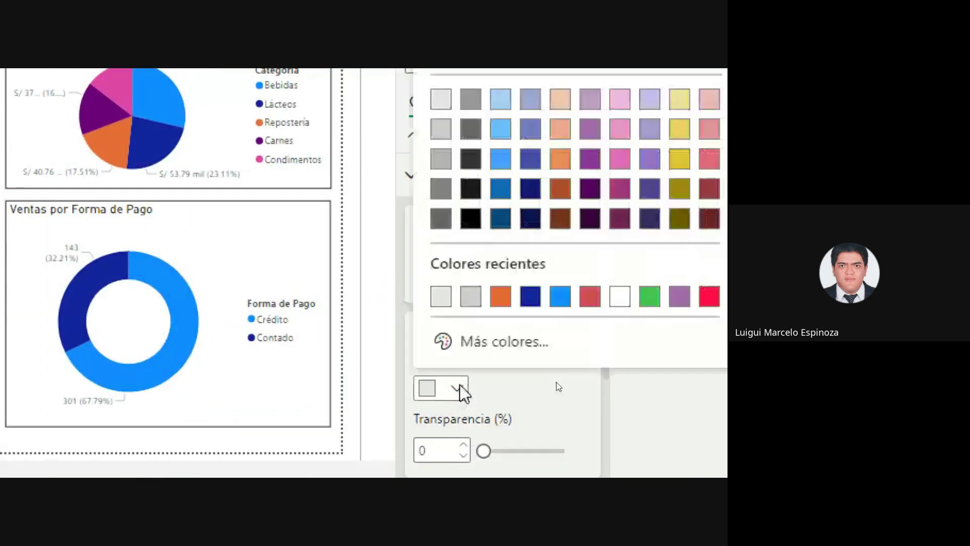
pyautogui.click(434, 127)
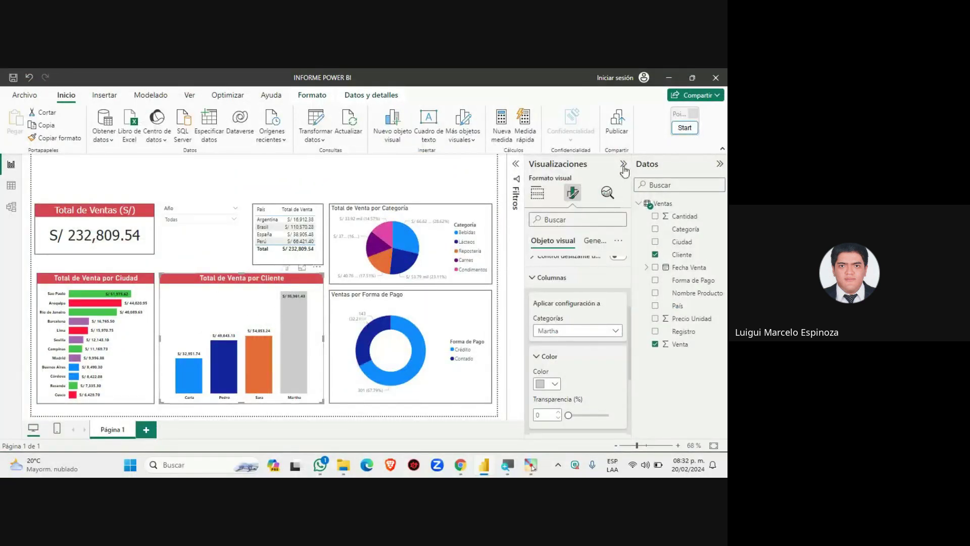
pyautogui.click(623, 163)
pyautogui.click(546, 329)
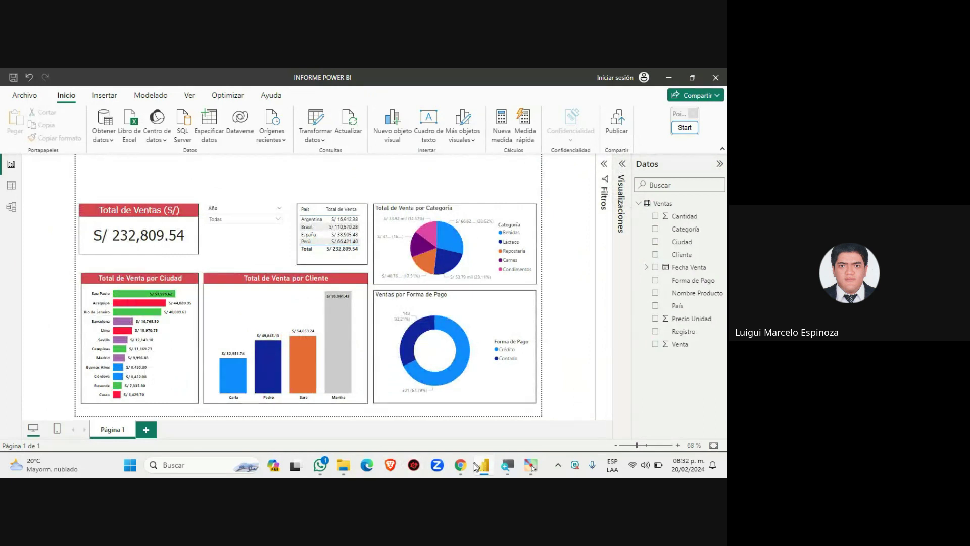
# Step: Check the Google Meet call chat for new messages, return to Power BI and dismiss the presentation notification
pyautogui.moveTo(461, 465)
pyautogui.click(419, 417)
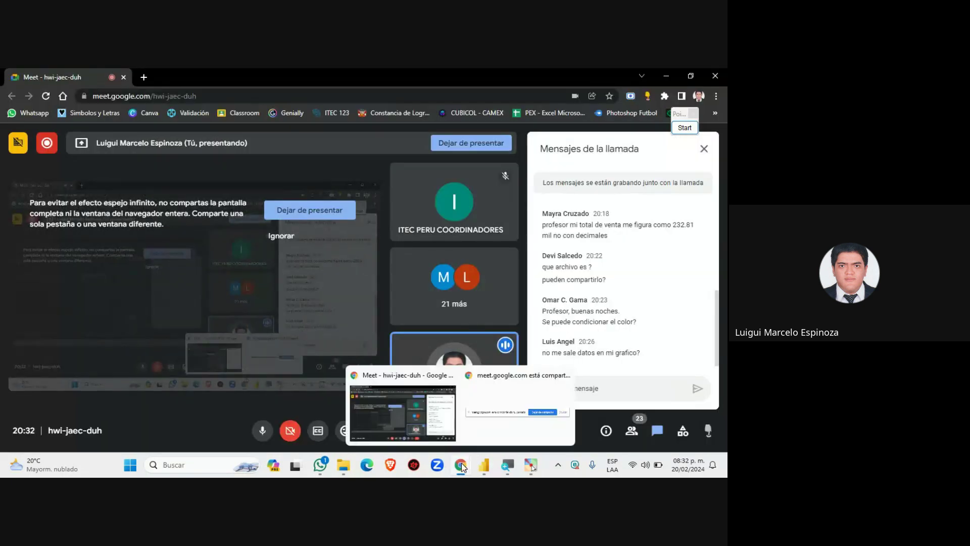
pyautogui.click(483, 465)
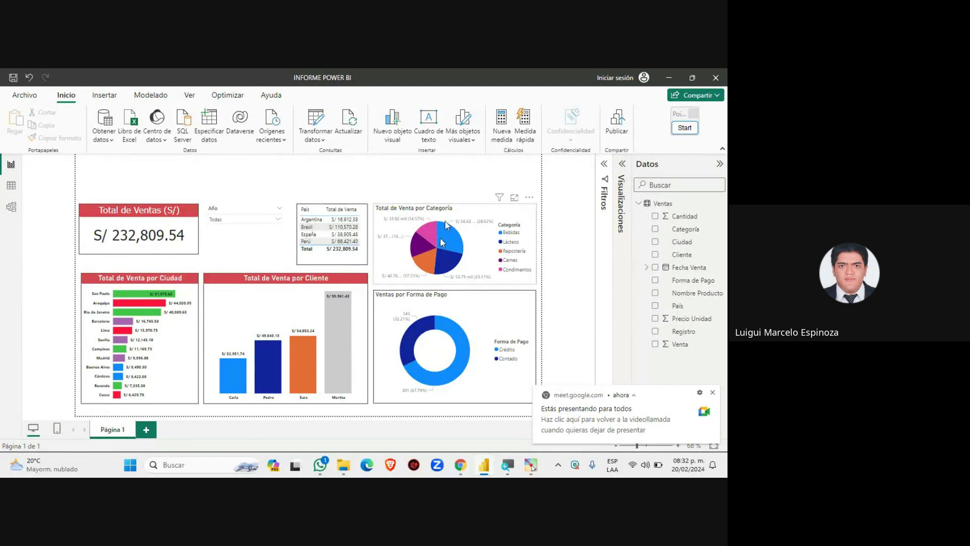
pyautogui.click(713, 392)
# Step: Select the Total de Venta por Categoría pie chart and open the position options of its Leyenda format settings
pyautogui.moveTo(458, 254)
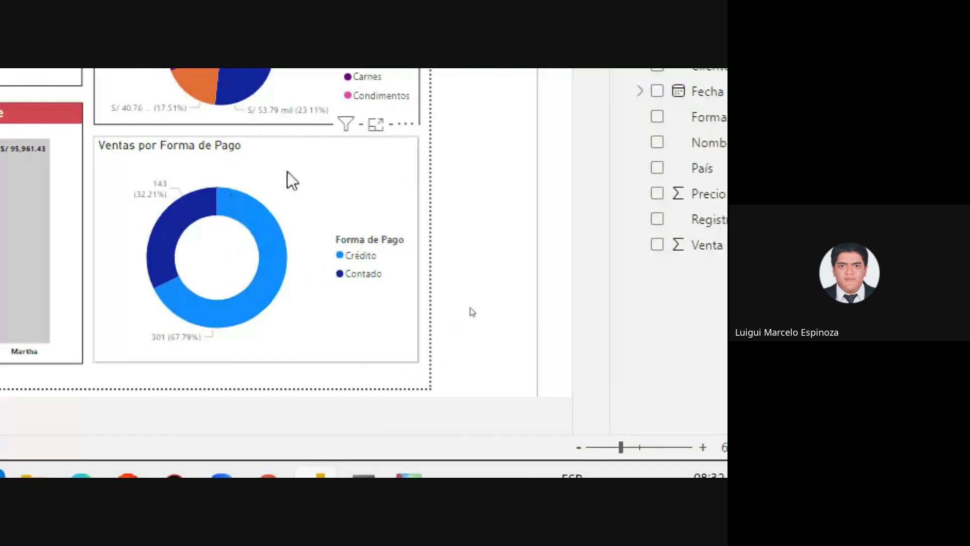
pyautogui.click(287, 171)
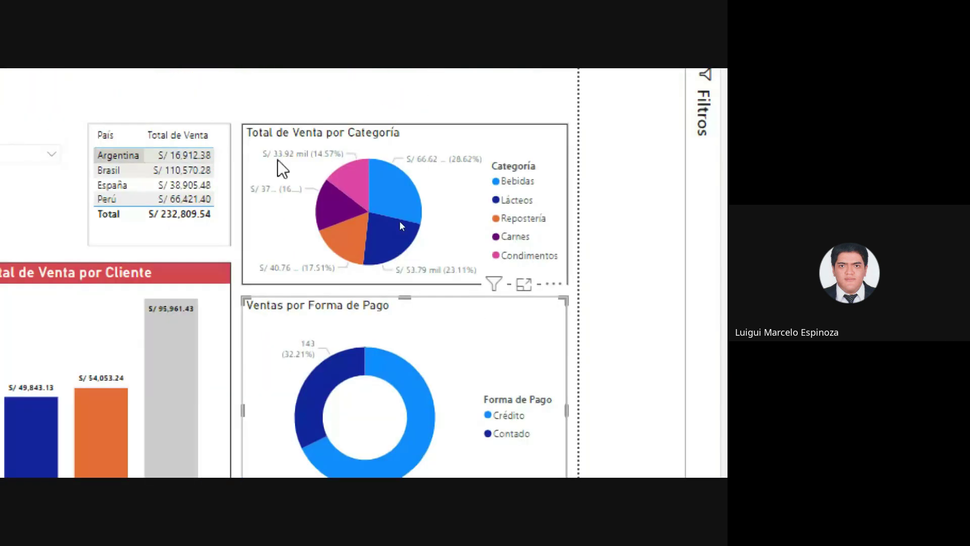
pyautogui.click(413, 137)
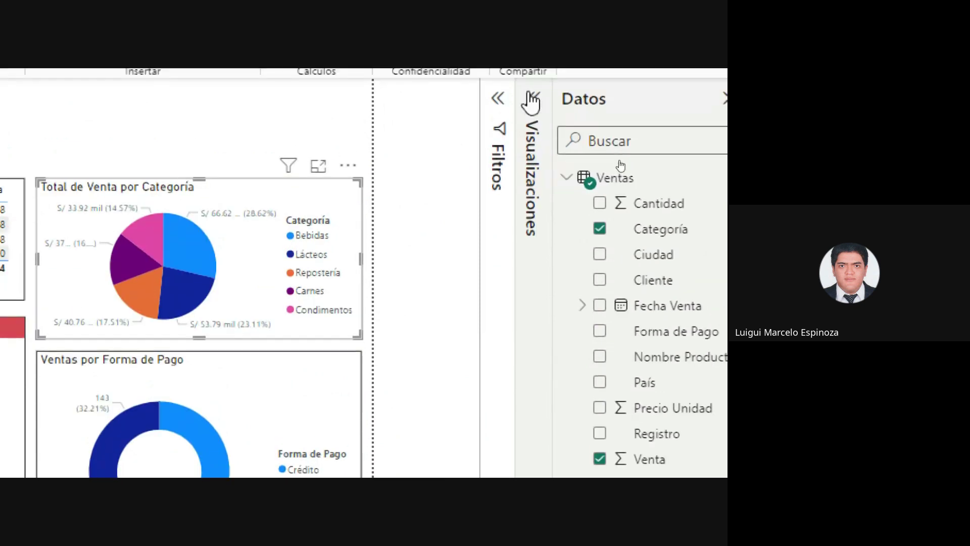
pyautogui.click(530, 95)
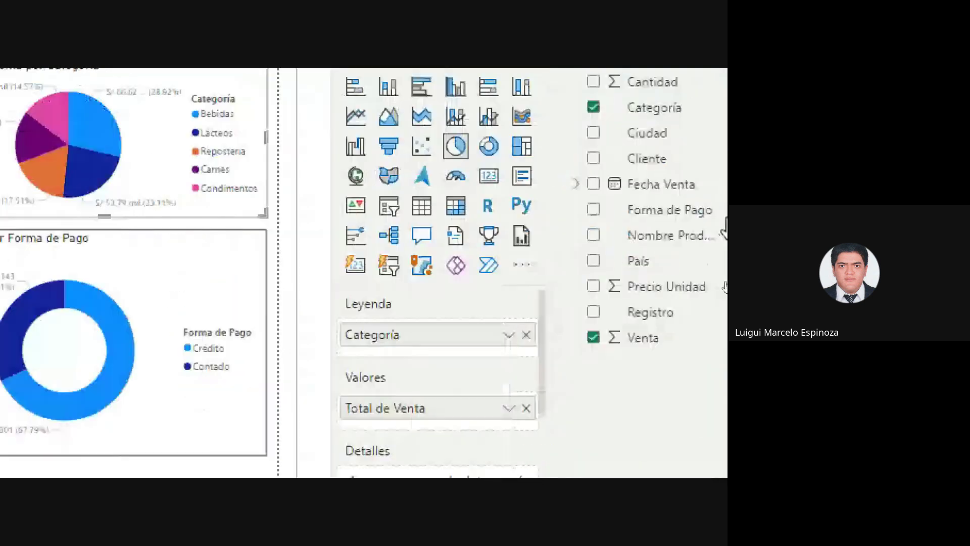
pyautogui.click(418, 94)
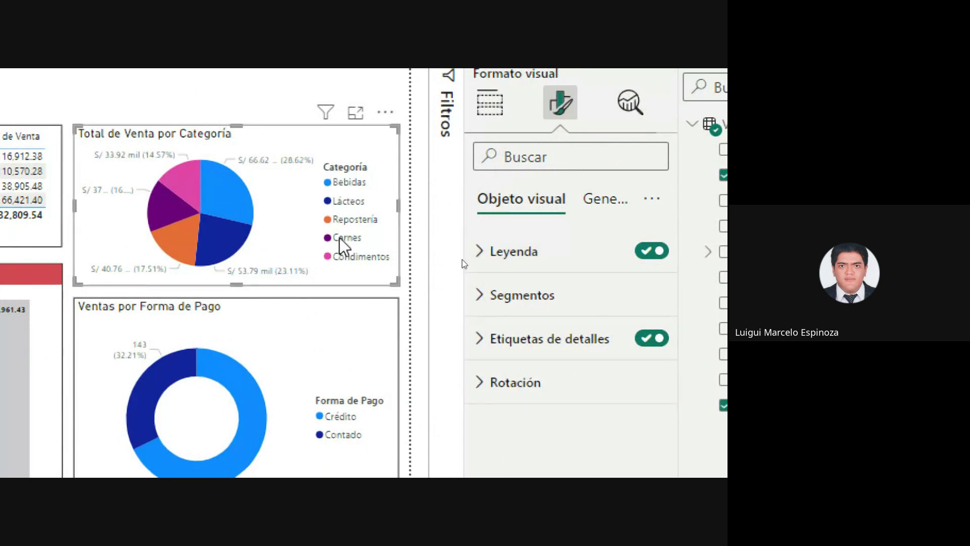
pyautogui.click(491, 259)
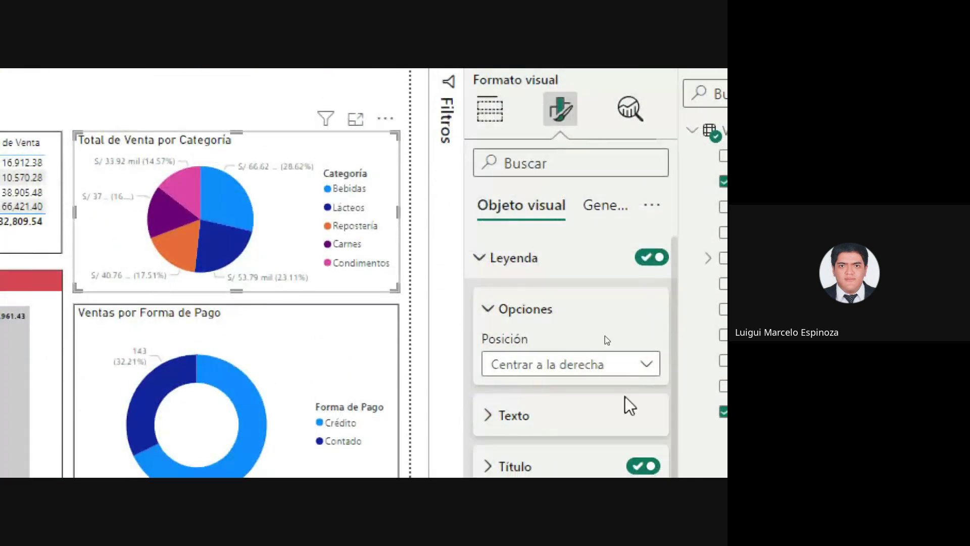
pyautogui.click(627, 234)
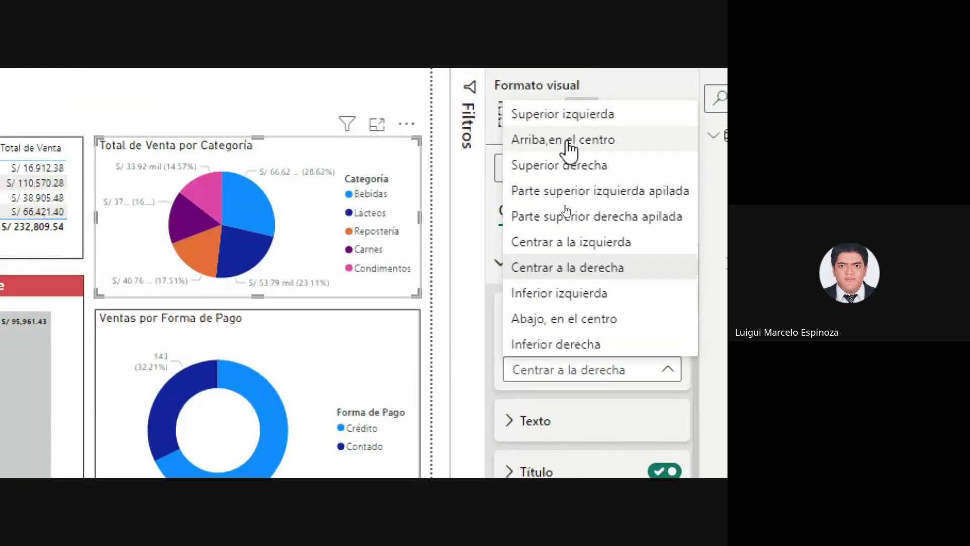
# Step: Set the legend position of the Total de Venta por Categoría pie chart to Abajo, en el centro
pyautogui.click(567, 142)
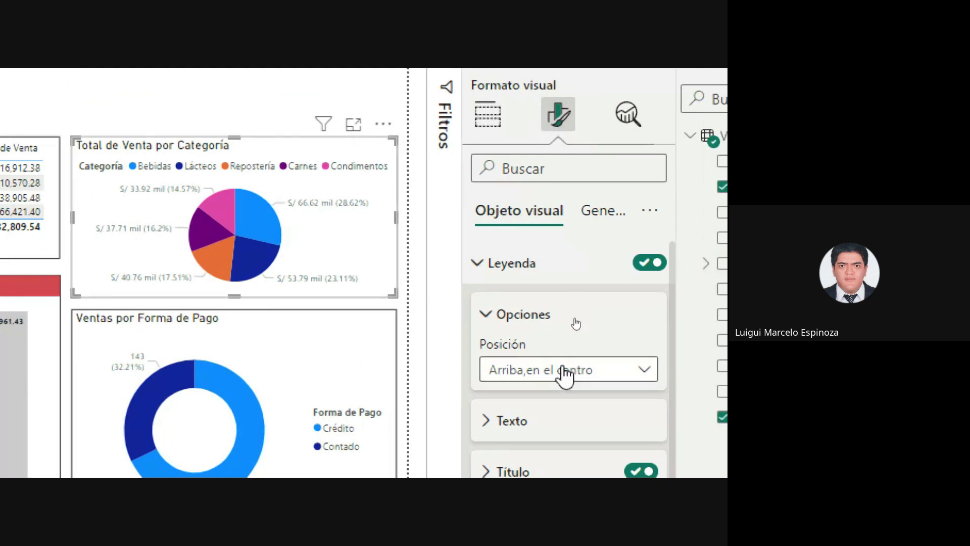
pyautogui.click(585, 369)
pyautogui.click(568, 325)
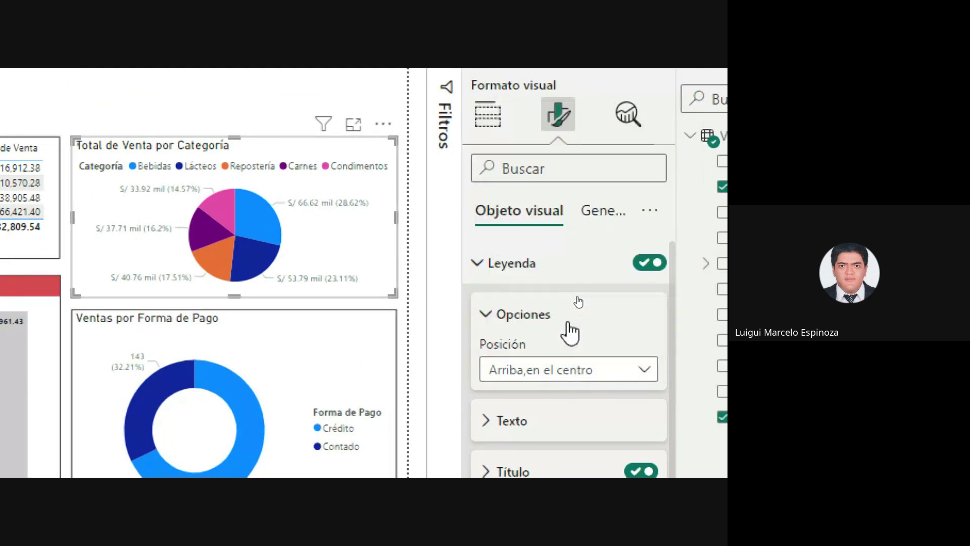
pyautogui.click(559, 371)
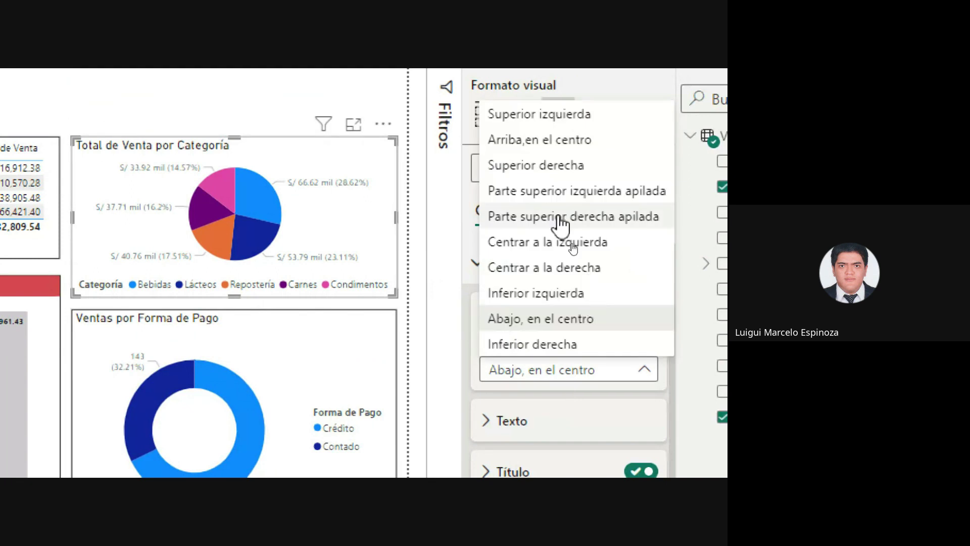
pyautogui.click(555, 344)
pyautogui.click(574, 379)
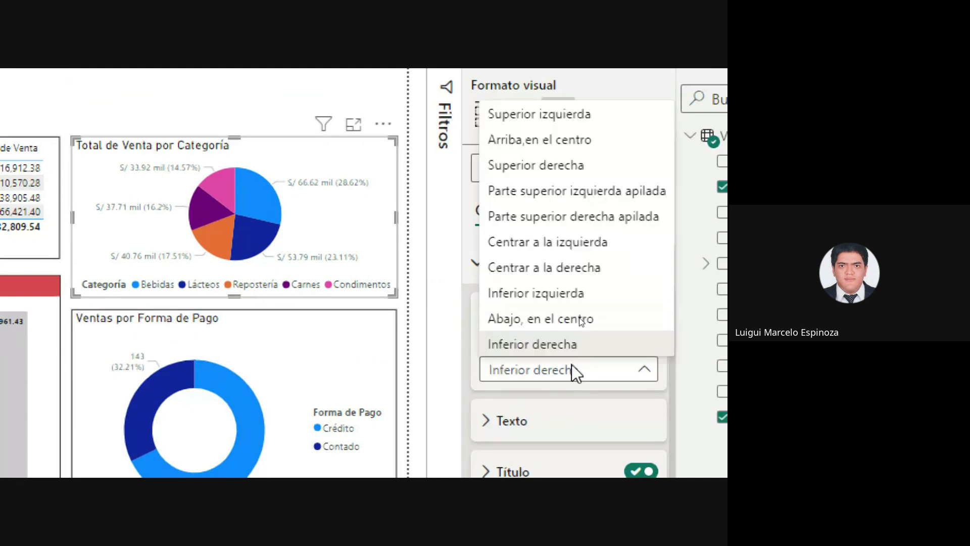
pyautogui.click(547, 319)
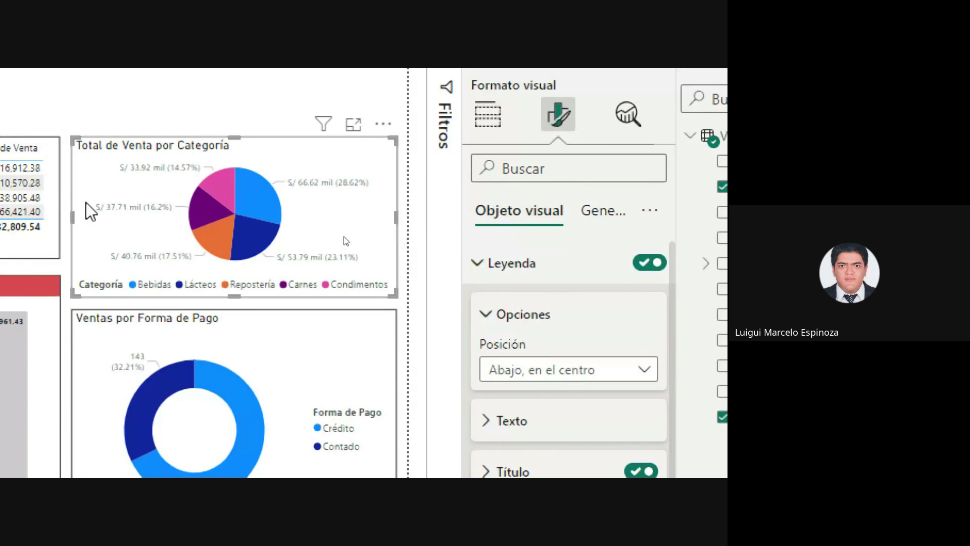
# Step: Set the content of the pie chart's detail labels to Valor de los datos
pyautogui.click(490, 263)
pyautogui.click(497, 350)
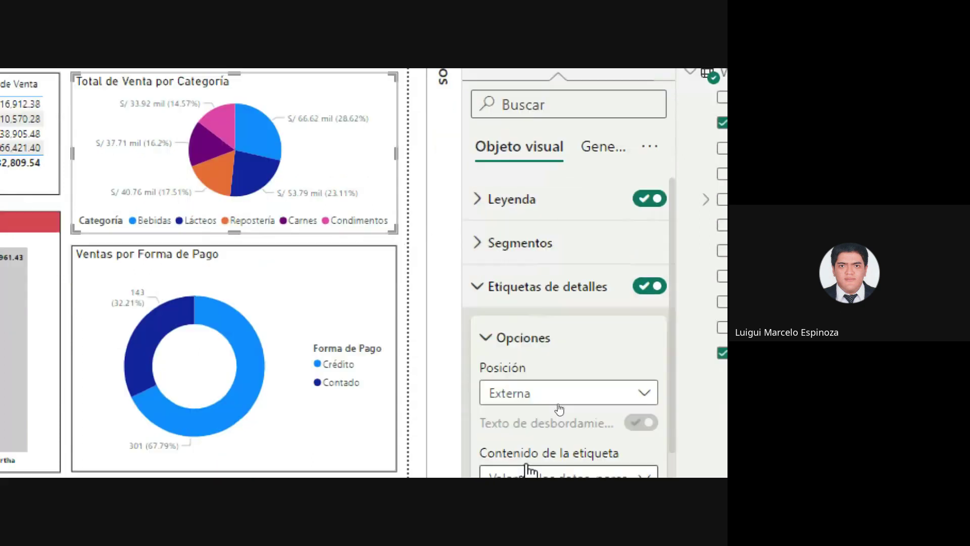
pyautogui.scroll(-2, 539, 385)
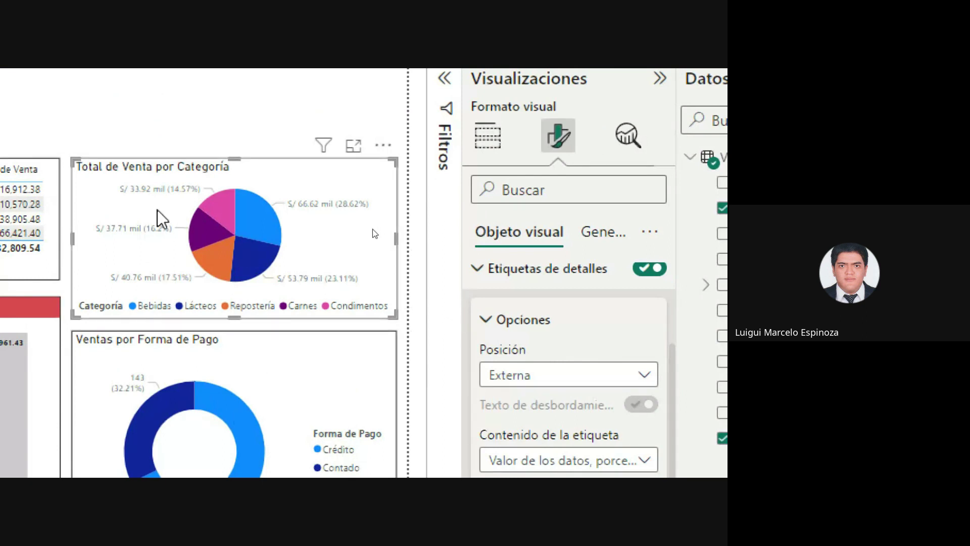
pyautogui.scroll(-2, 392, 225)
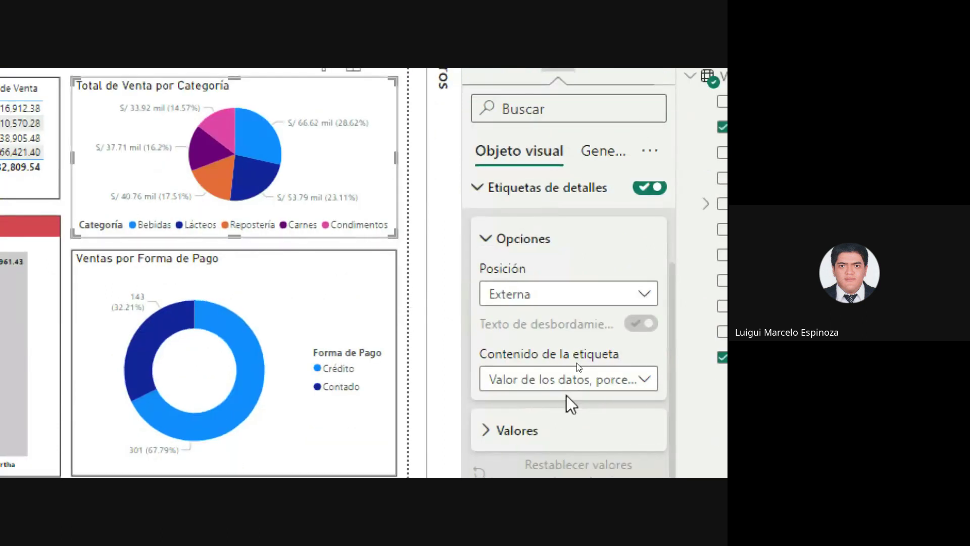
pyautogui.click(576, 461)
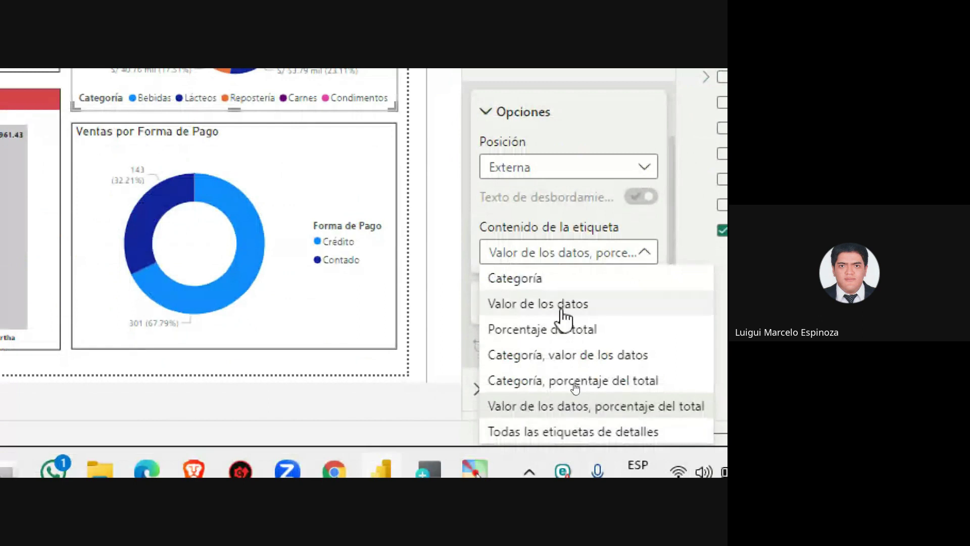
pyautogui.click(562, 305)
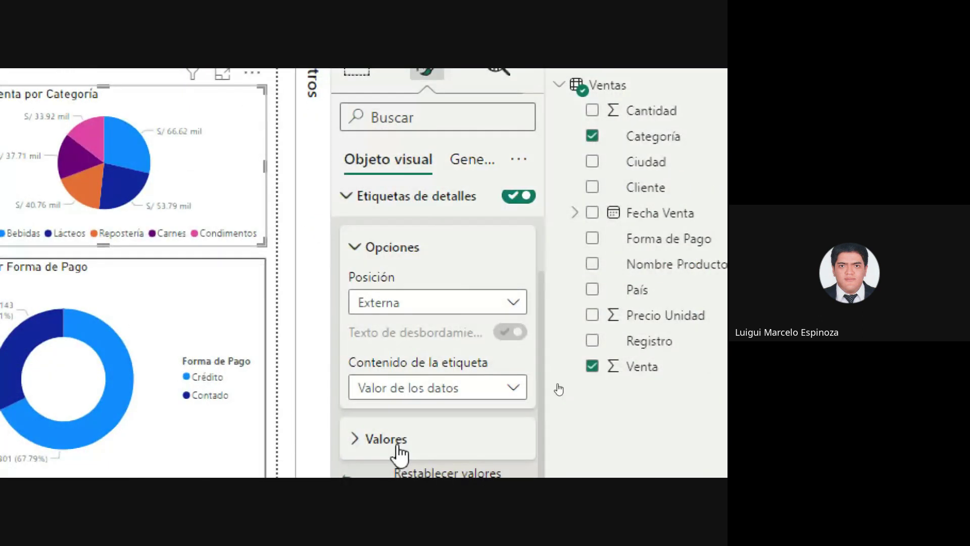
# Step: Set the display units of the pie chart's detail label values to Ninguno
pyautogui.click(424, 444)
pyautogui.scroll(-5, 416, 433)
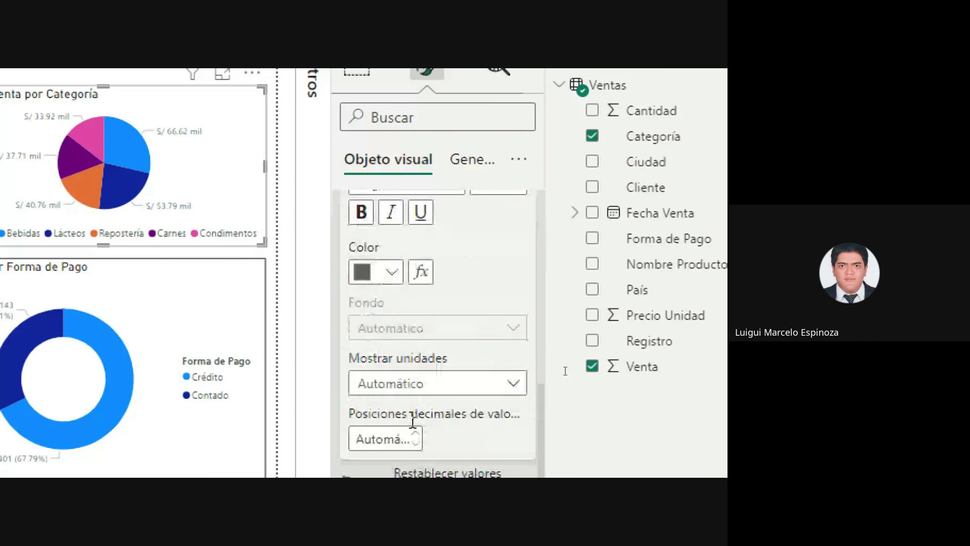
pyautogui.click(454, 388)
pyautogui.click(437, 383)
pyautogui.click(394, 425)
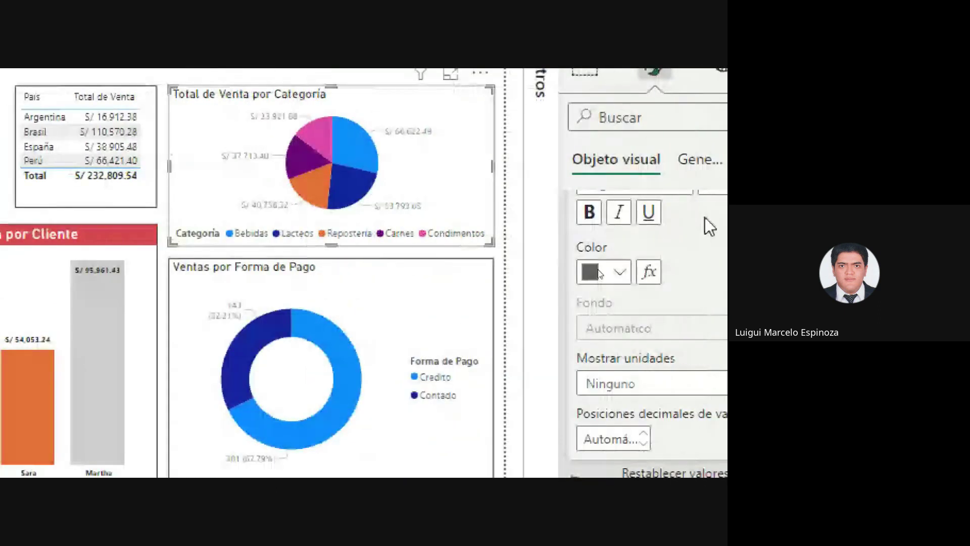
# Step: Make the pie chart's detail label values black and bold
pyautogui.scroll(2, 495, 268)
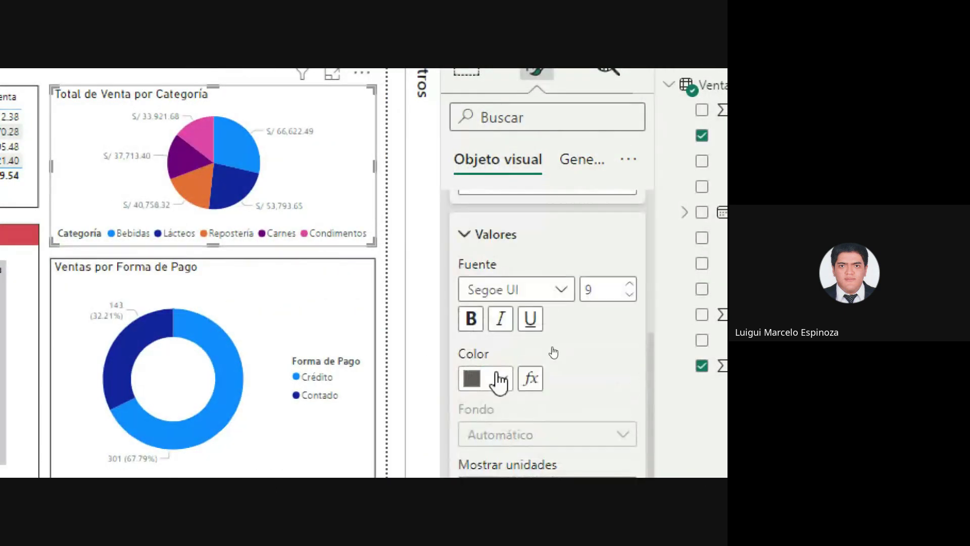
pyautogui.click(498, 380)
pyautogui.click(515, 208)
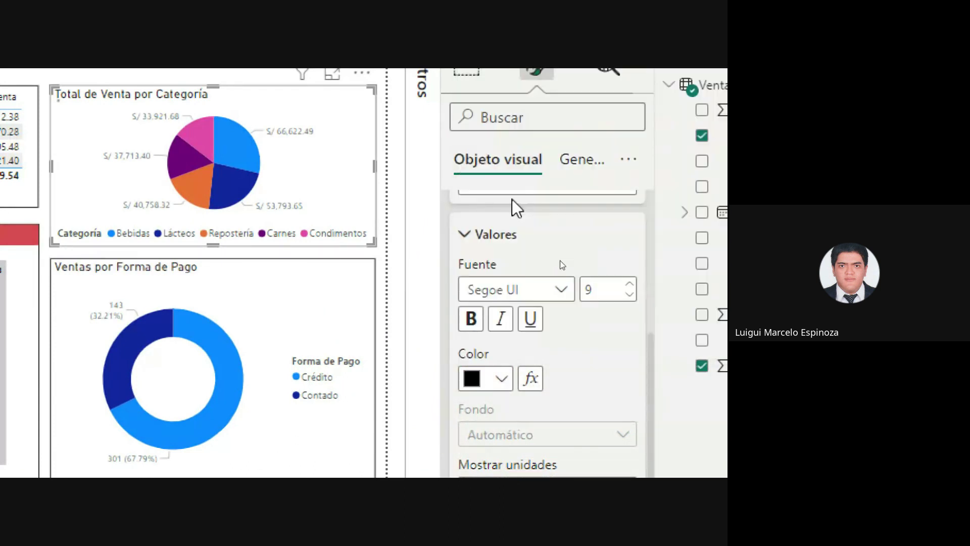
pyautogui.click(471, 320)
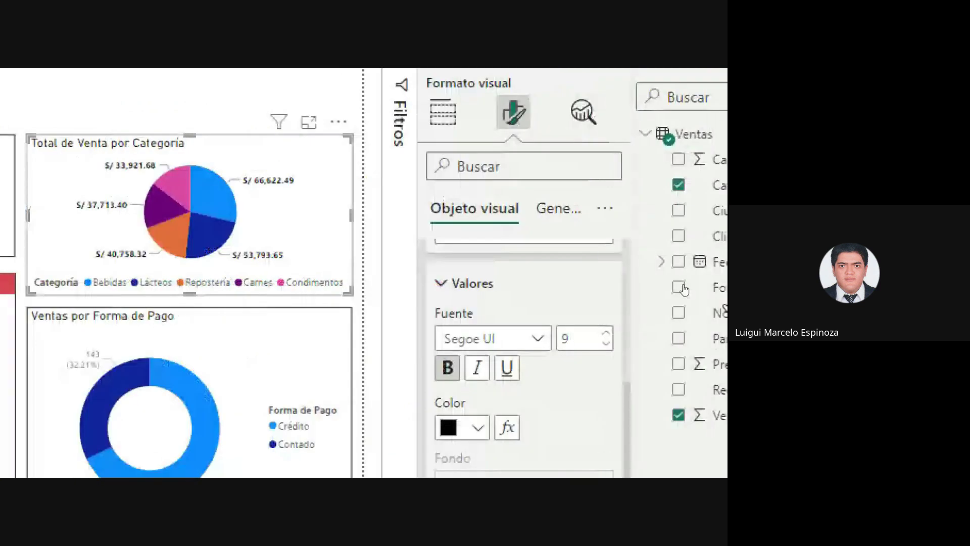
# Step: Center the title of the Total de Venta por Categoría pie chart horizontally
pyautogui.scroll(5, 487, 353)
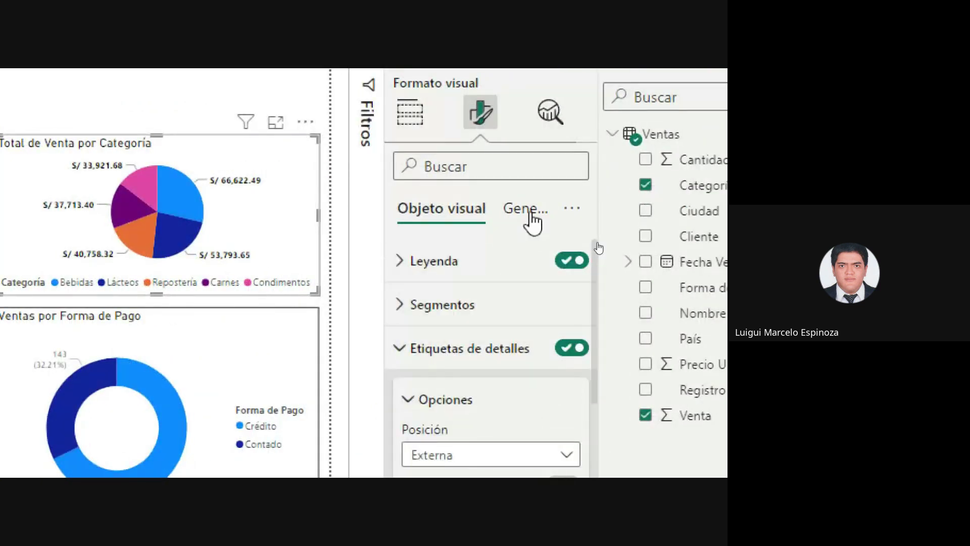
pyautogui.click(531, 218)
pyautogui.click(425, 326)
pyautogui.scroll(-3, 426, 345)
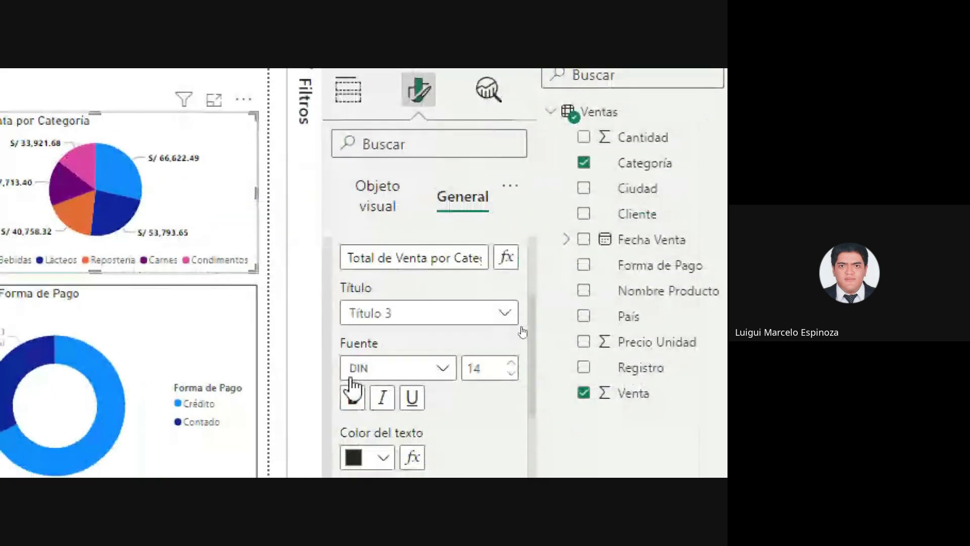
pyautogui.scroll(-5, 556, 422)
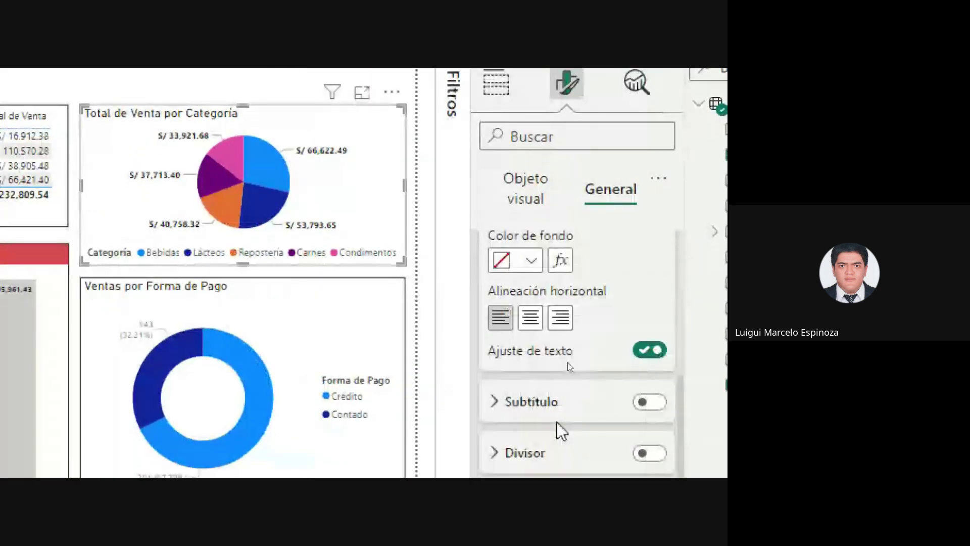
pyautogui.click(530, 313)
# Step: Give the pie chart's title a red background and white text
pyautogui.scroll(2, 531, 334)
pyautogui.click(530, 353)
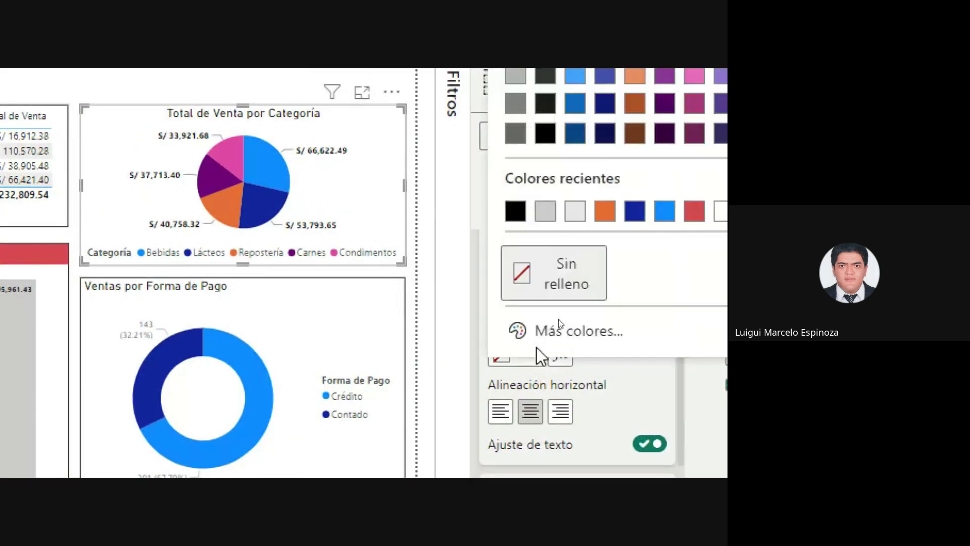
pyautogui.click(635, 79)
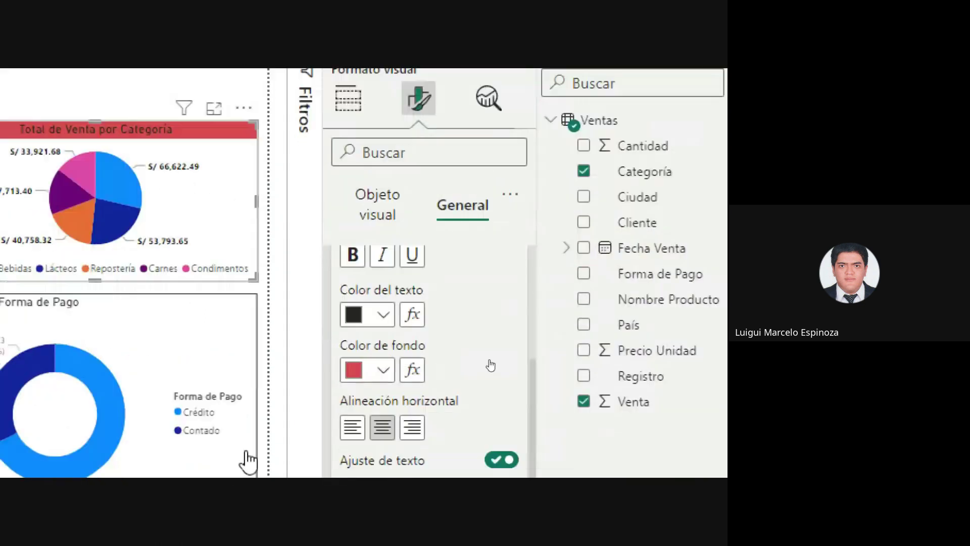
pyautogui.click(383, 407)
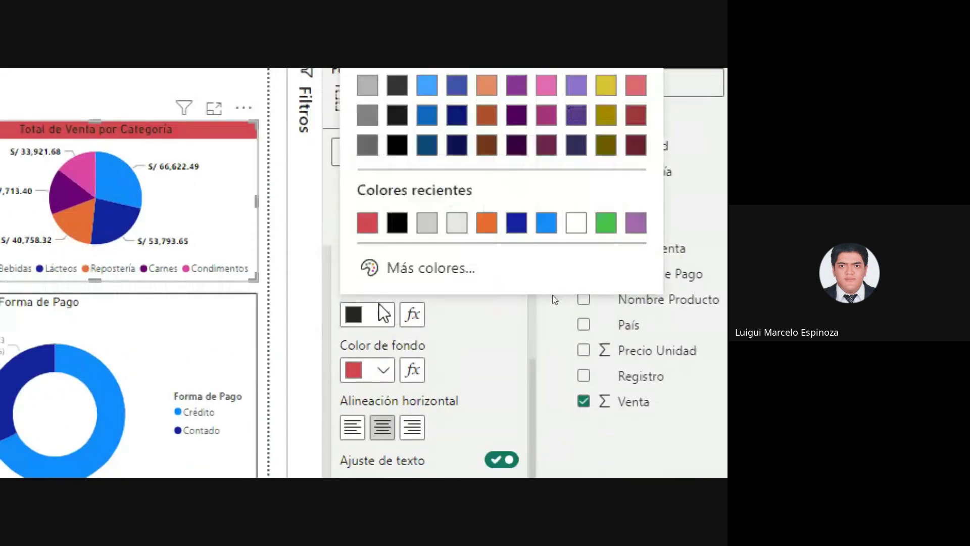
pyautogui.click(586, 223)
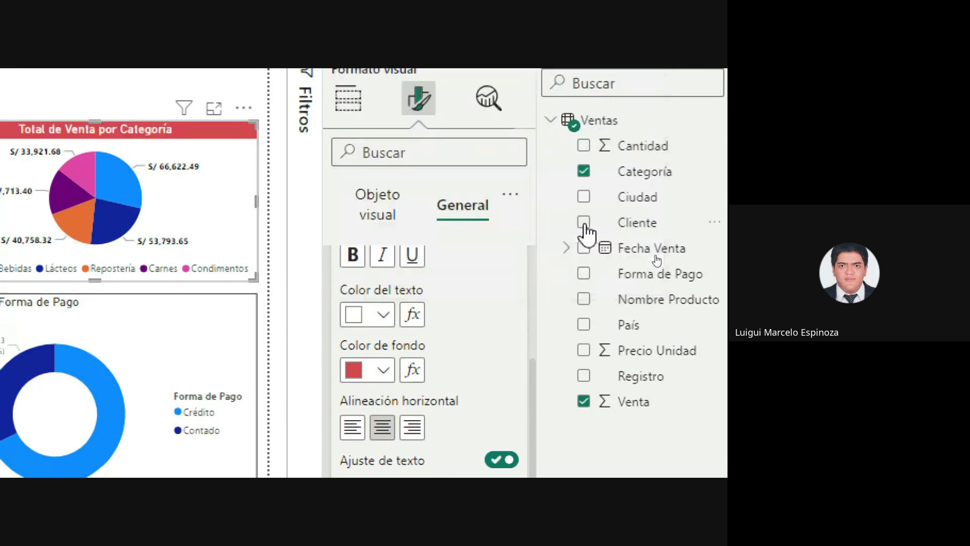
# Step: Set the pie chart's title font size to 15 and deselect the chart
pyautogui.scroll(4, 615, 323)
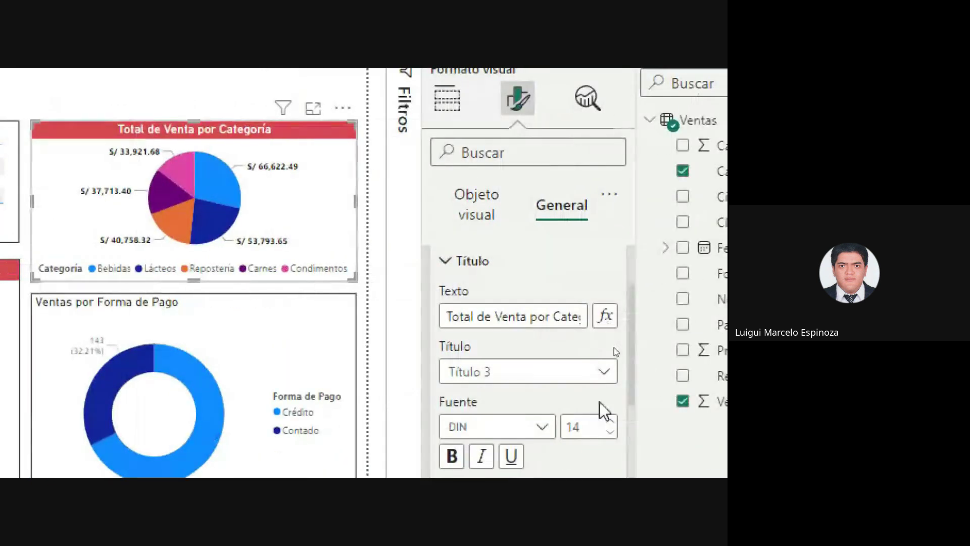
pyautogui.click(608, 422)
pyautogui.click(608, 421)
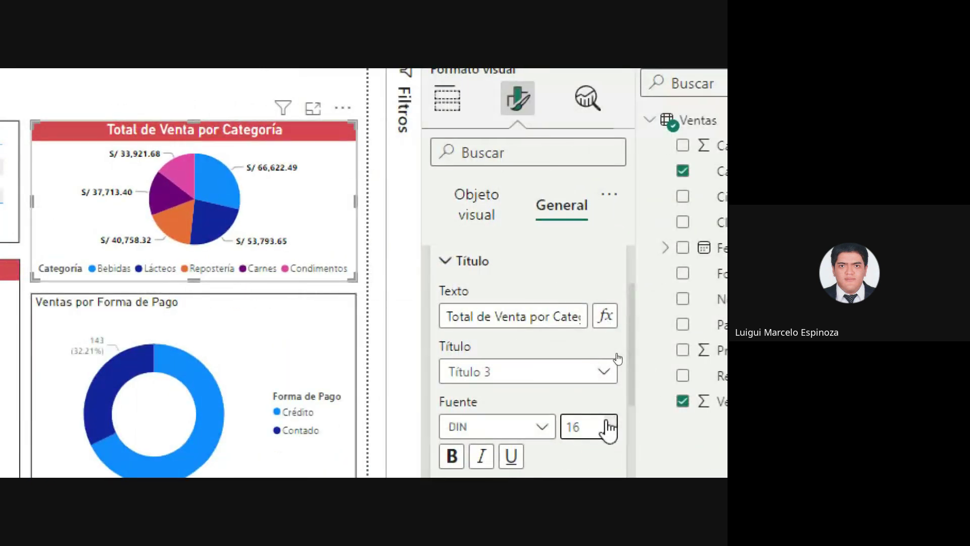
pyautogui.click(610, 433)
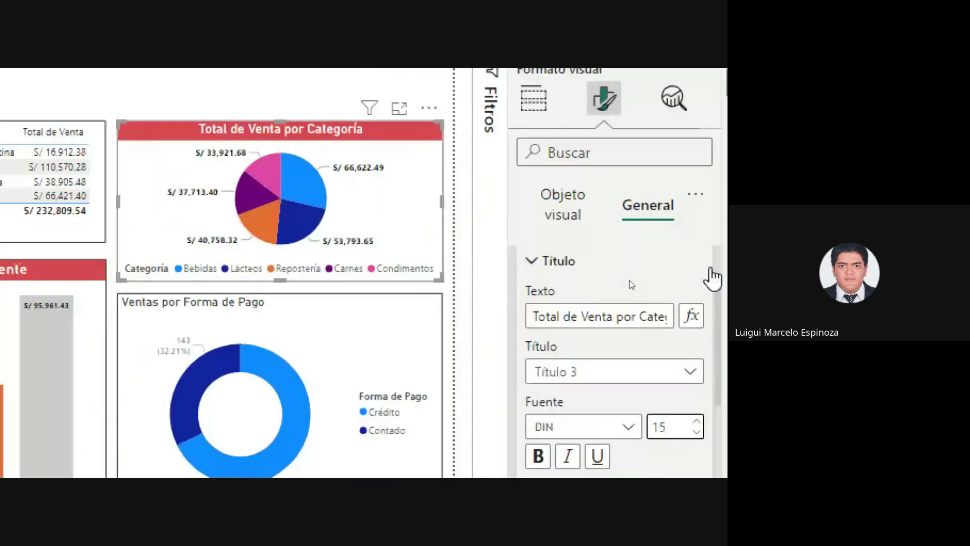
pyautogui.click(411, 273)
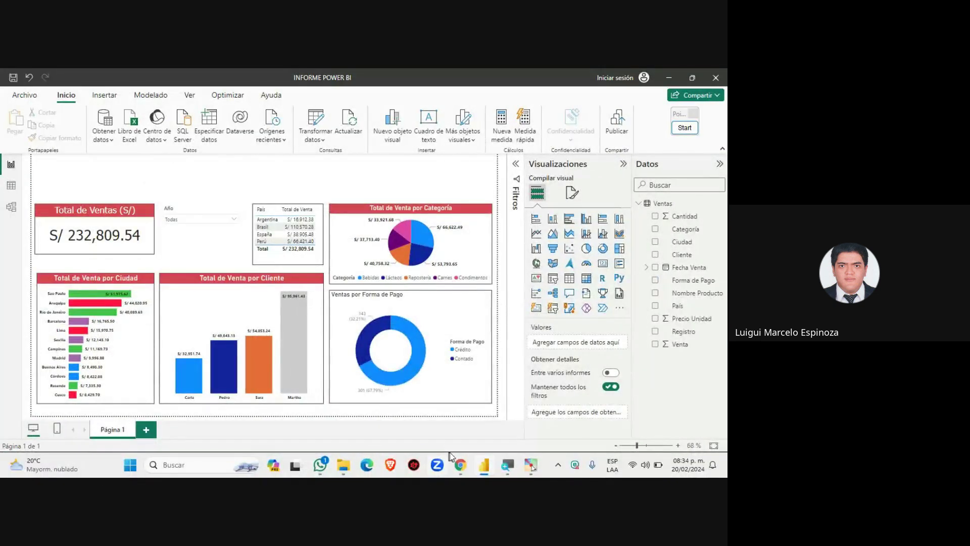
# Step: Switch to Google Meet in Chrome to check the call messages, return to the Power BI report and dismiss the presenting notification
pyautogui.click(459, 463)
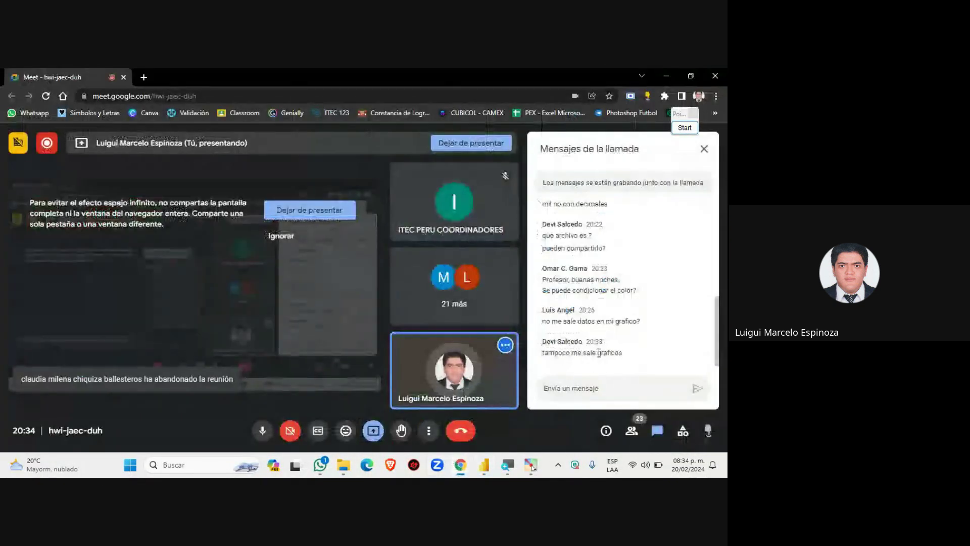
pyautogui.click(481, 465)
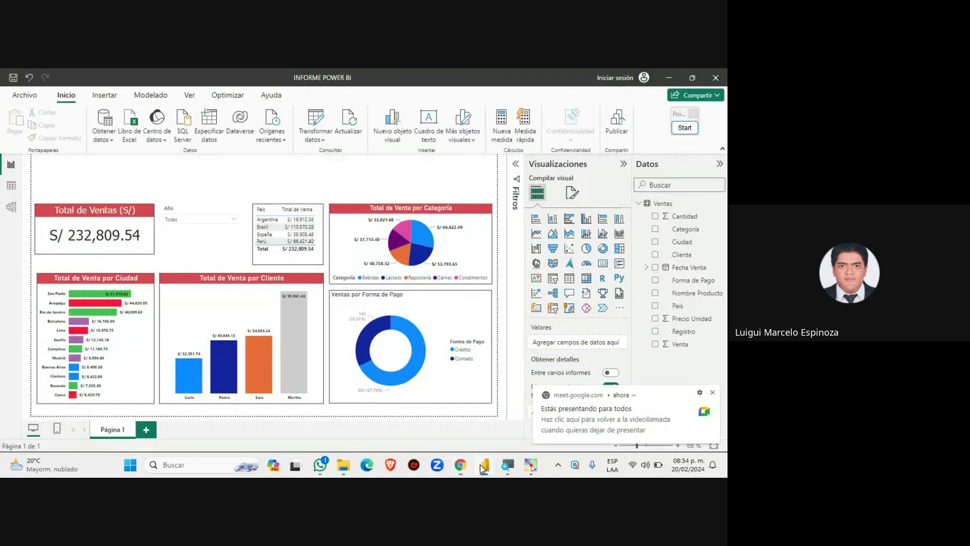
pyautogui.click(712, 393)
# Step: Enlarge the Total de Venta por Categoría pie chart slightly by extending its upper edge
pyautogui.moveTo(421, 228)
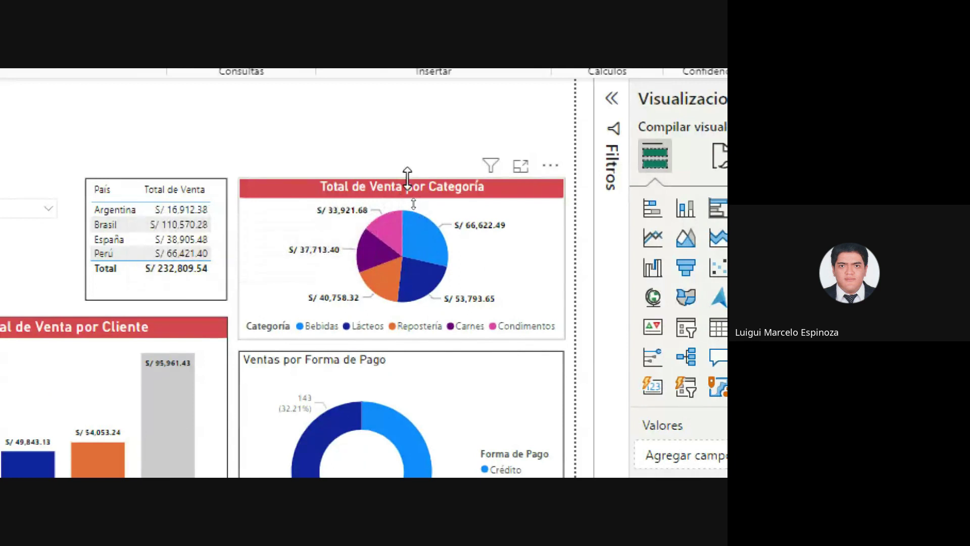
pyautogui.moveTo(407, 177); pyautogui.dragTo(408, 168)
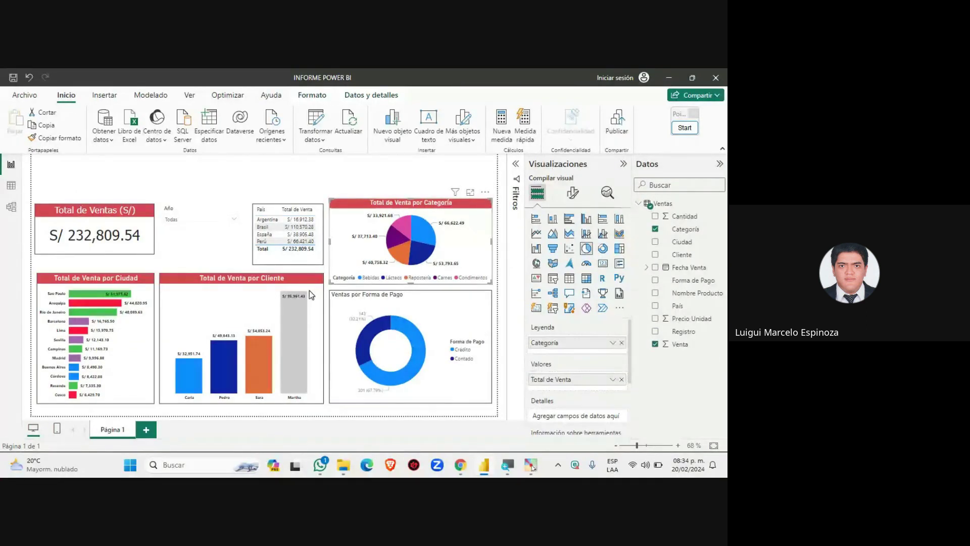
# Step: Outline the Total de Venta por Cliente column chart with a red annotation rectangle, and end the annotation
pyautogui.click(684, 127)
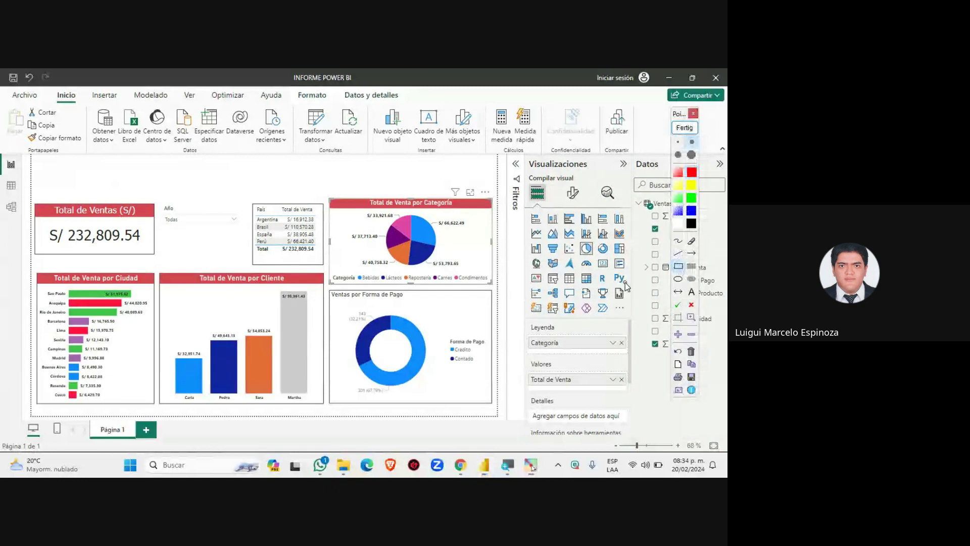
pyautogui.moveTo(158, 272)
pyautogui.mouseDown()
pyautogui.moveTo(266, 337)
pyautogui.moveTo(326, 405)
pyautogui.mouseUp()
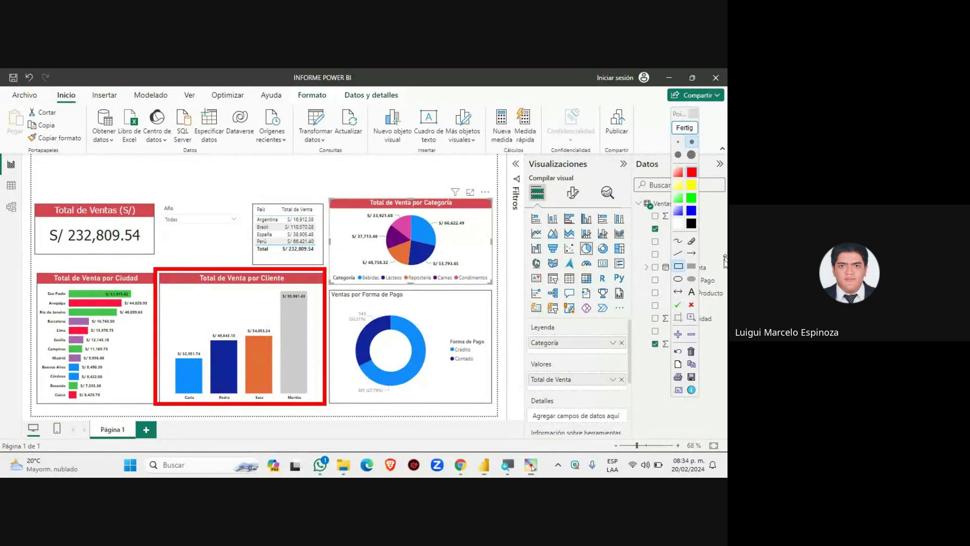
pyautogui.click(684, 129)
# Step: Outline the Total de Venta por Categoría and Ventas por Forma de Pago charts with red annotation rectangles
pyautogui.click(685, 128)
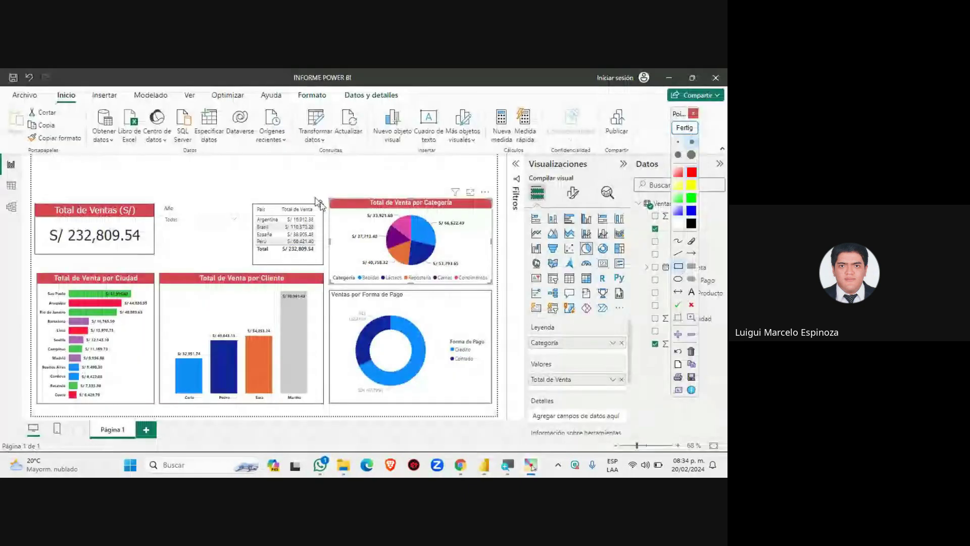
pyautogui.moveTo(326, 194); pyautogui.dragTo(497, 289)
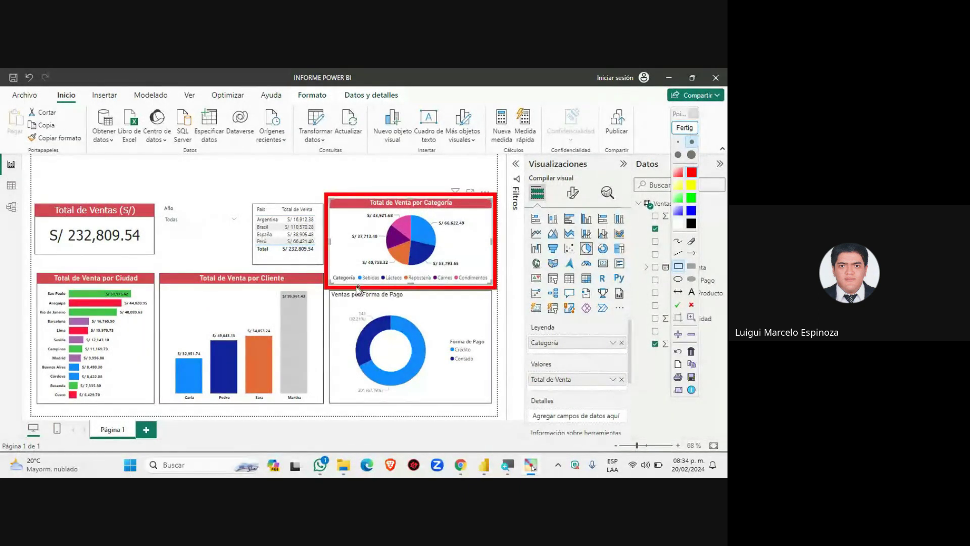
pyautogui.moveTo(324, 288); pyautogui.dragTo(497, 409)
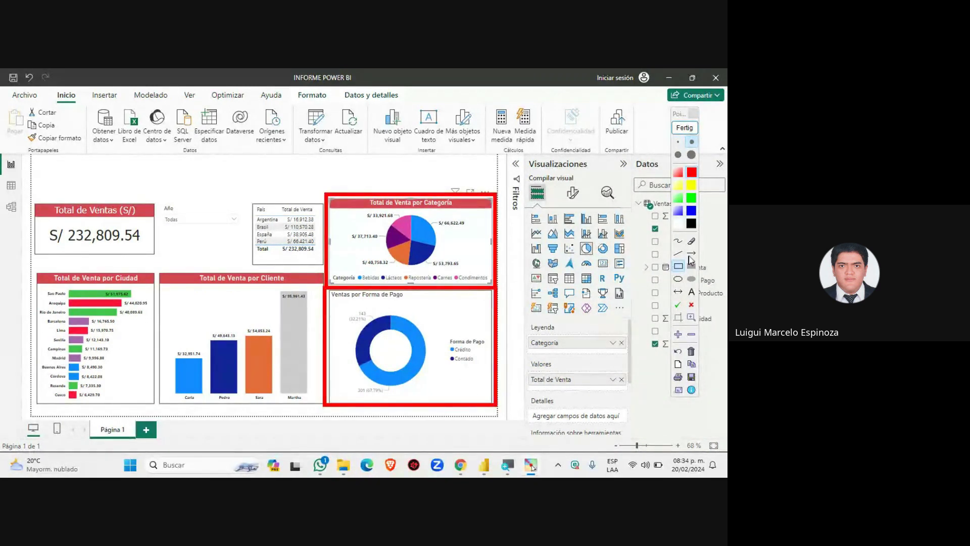
# Step: Draw red arrows from a shared starting point to the Total de Venta por Categoría and Ventas por Forma de Pago charts, and end the annotation
pyautogui.click(691, 253)
pyautogui.moveTo(244, 169); pyautogui.dragTo(323, 197)
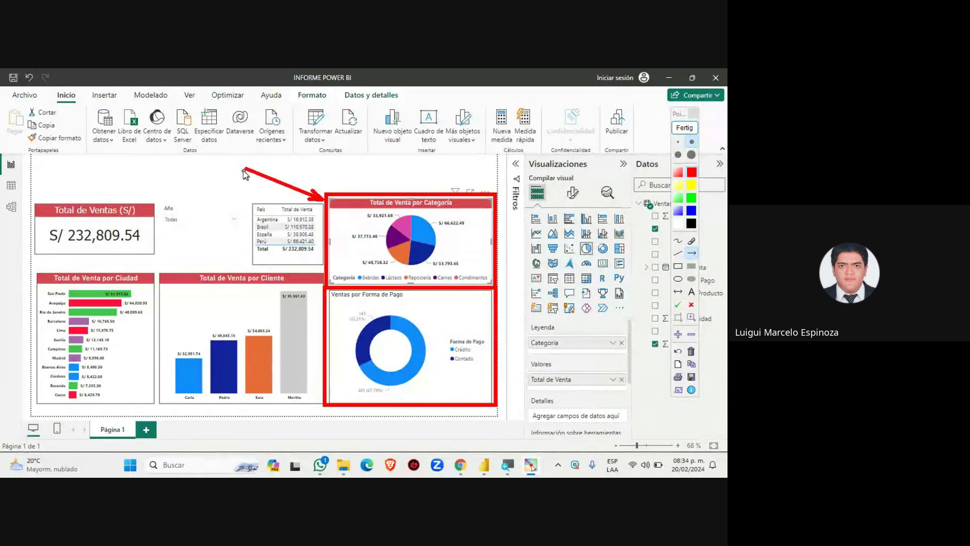
pyautogui.moveTo(244, 169); pyautogui.dragTo(324, 326)
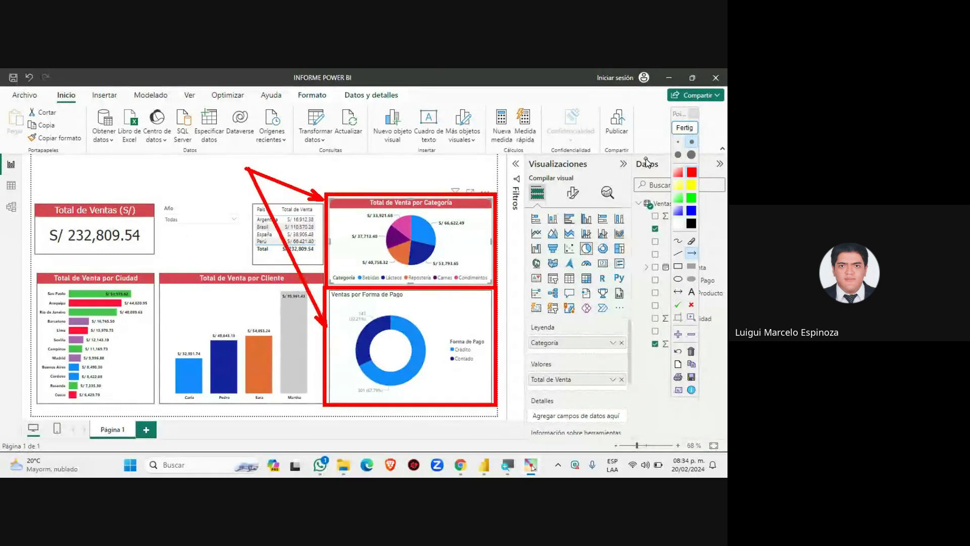
pyautogui.click(684, 127)
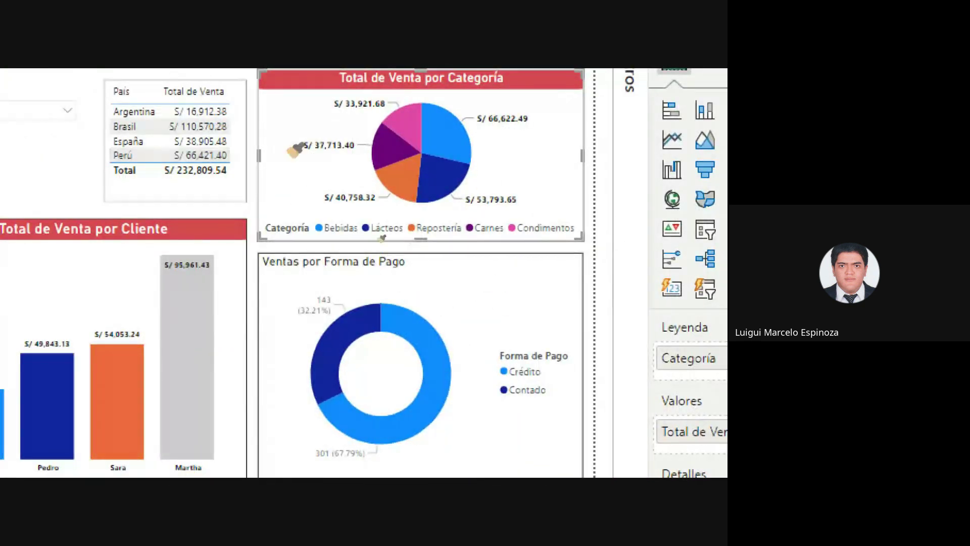
# Step: Apply the pie chart's copied format to the Ventas por Forma de Pago donut chart and reduce its height at both edges
pyautogui.click(477, 286)
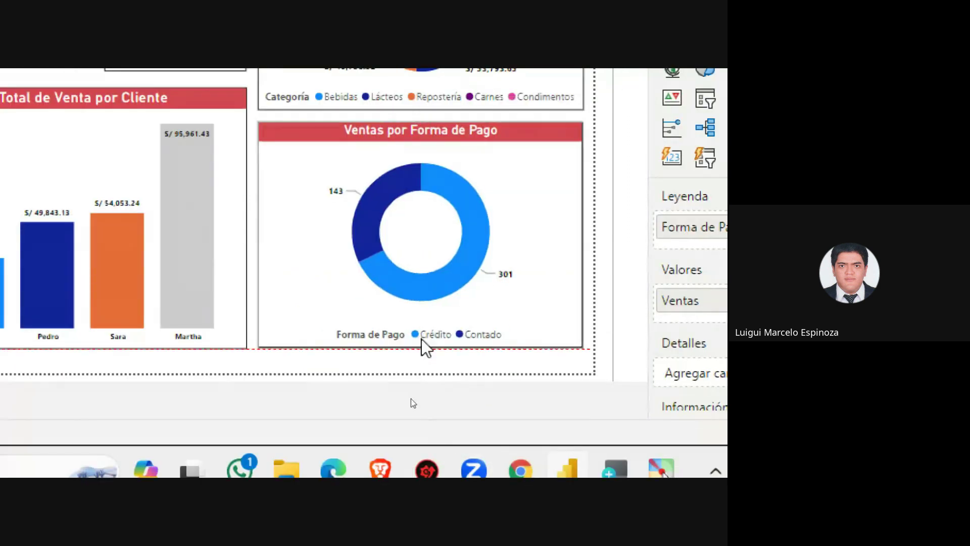
pyautogui.moveTo(422, 347); pyautogui.dragTo(422, 340)
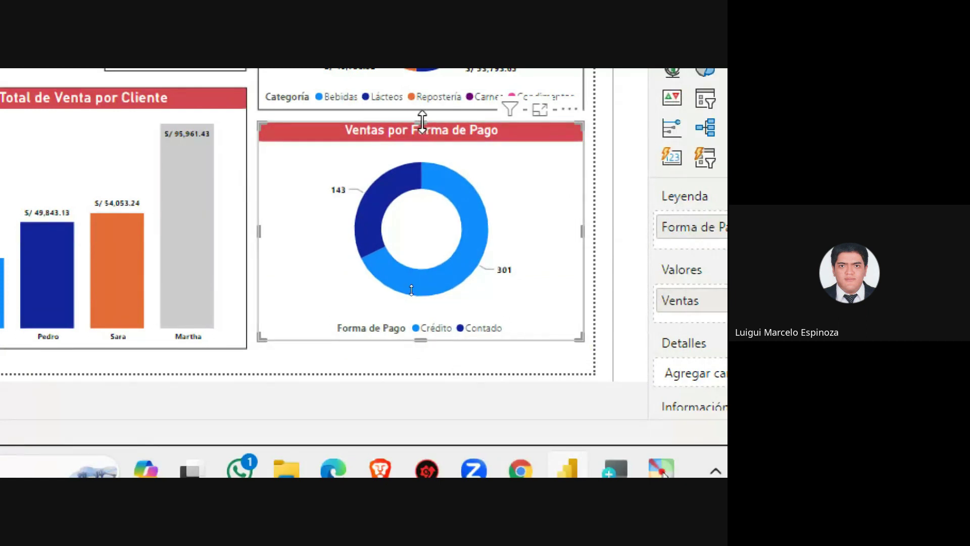
pyautogui.moveTo(424, 123); pyautogui.dragTo(424, 137)
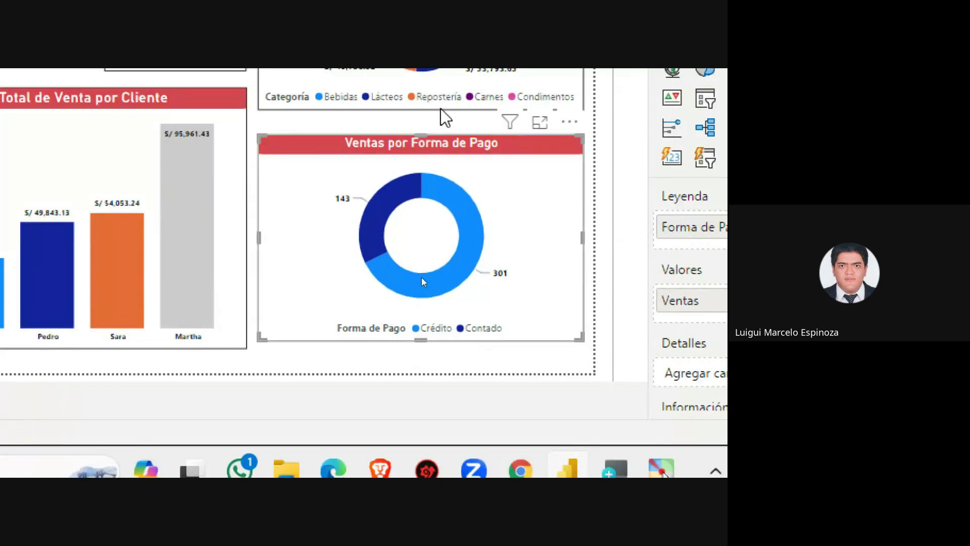
# Step: Enlarge the Total de Venta por Categoría pie chart by extending its lower edge toward the donut chart, with its category highlighting cleared
pyautogui.click(425, 118)
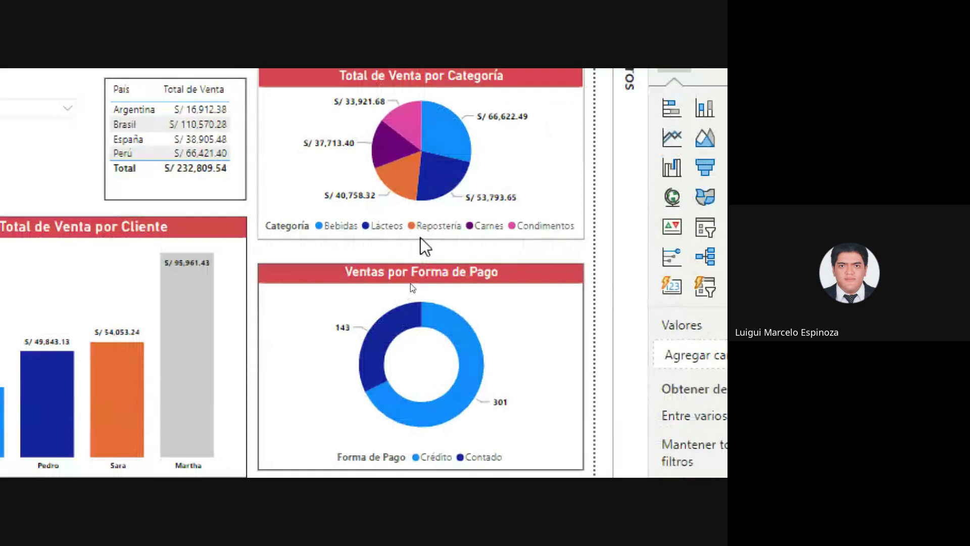
pyautogui.click(422, 226)
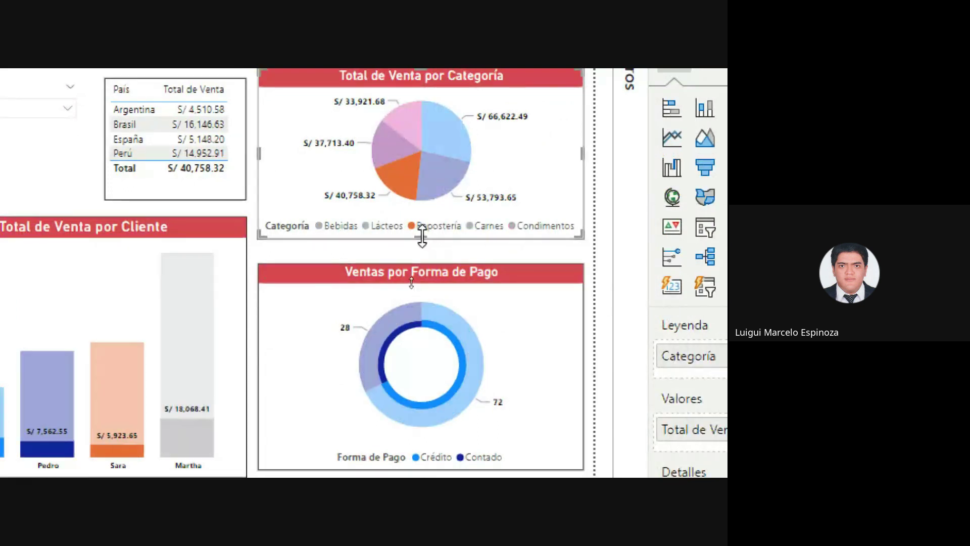
pyautogui.click(401, 180)
pyautogui.moveTo(420, 238); pyautogui.dragTo(425, 253)
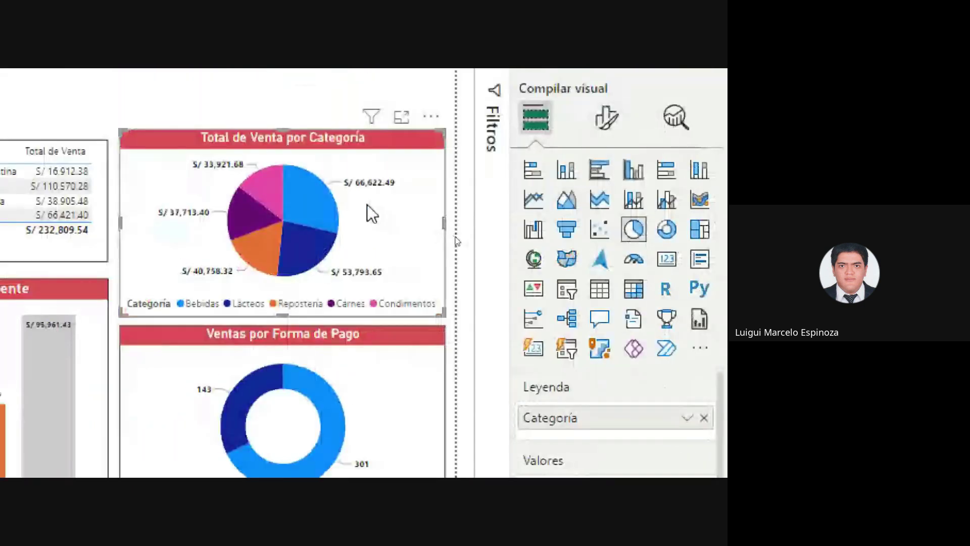
# Step: Turn off the legend title of the Total de Venta por Categoría pie chart
pyautogui.click(608, 120)
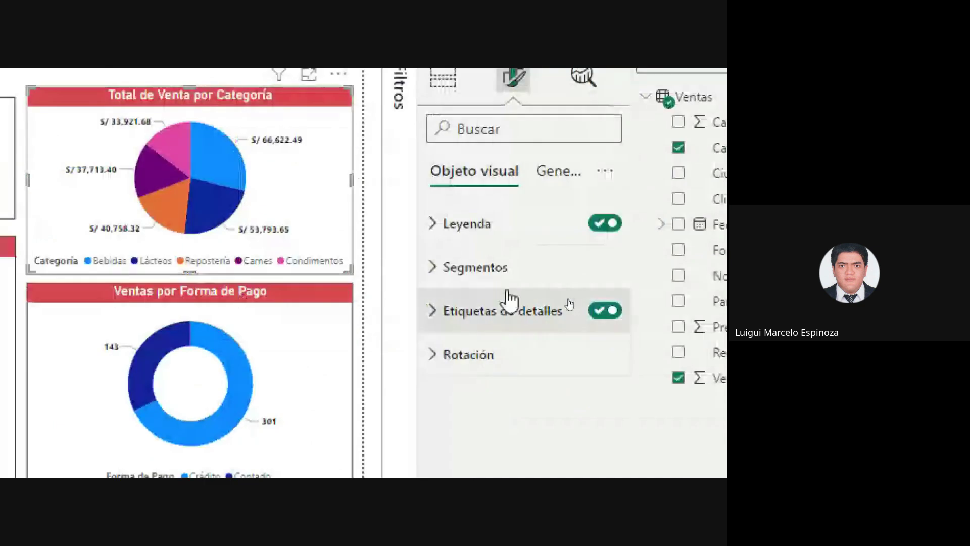
pyautogui.click(445, 229)
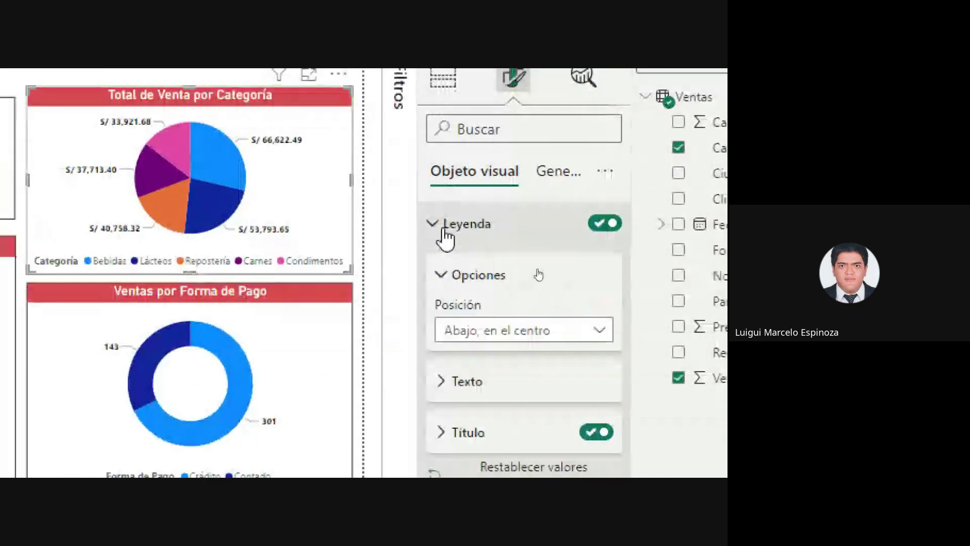
pyautogui.click(445, 383)
pyautogui.click(597, 393)
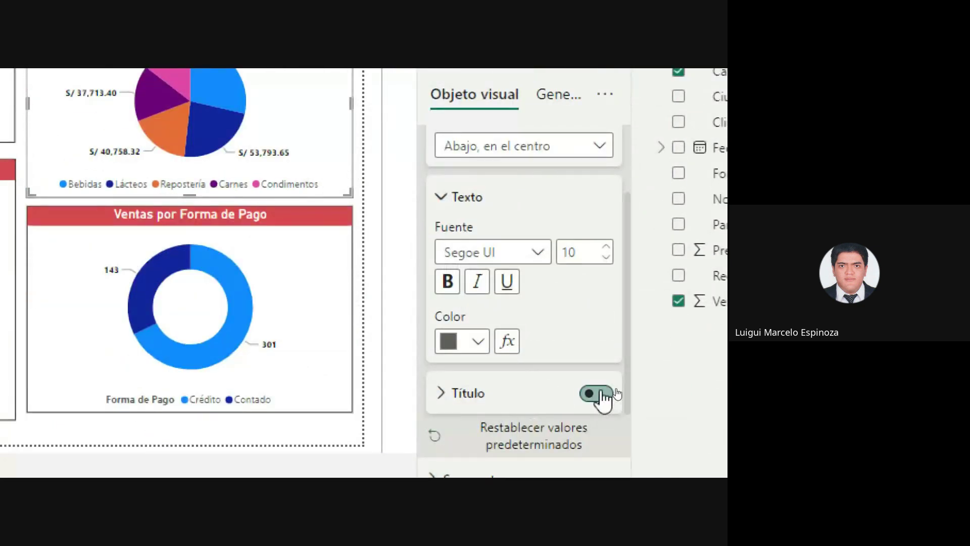
pyautogui.scroll(3, 597, 392)
pyautogui.click(451, 165)
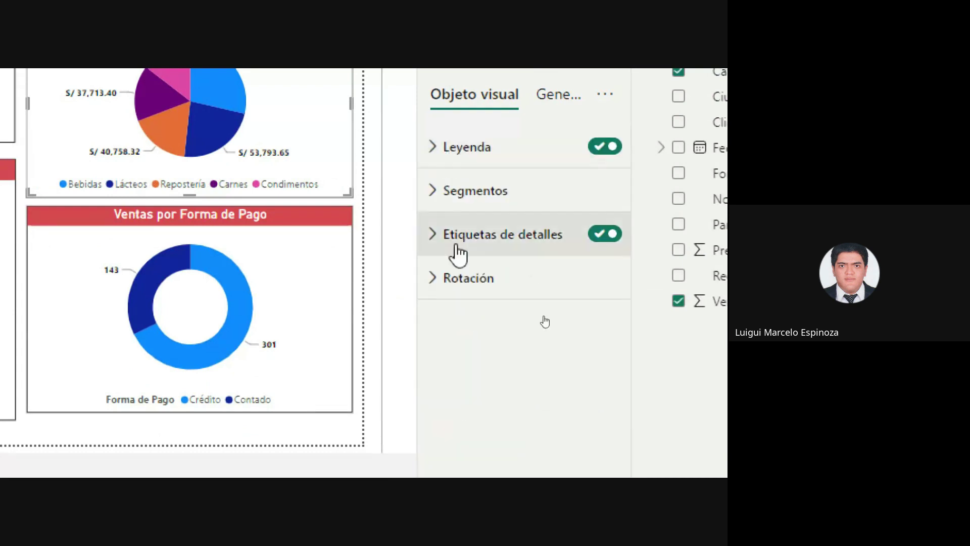
# Step: Turn off the legend title of the Ventas por Forma de Pago donut chart
pyautogui.click(314, 269)
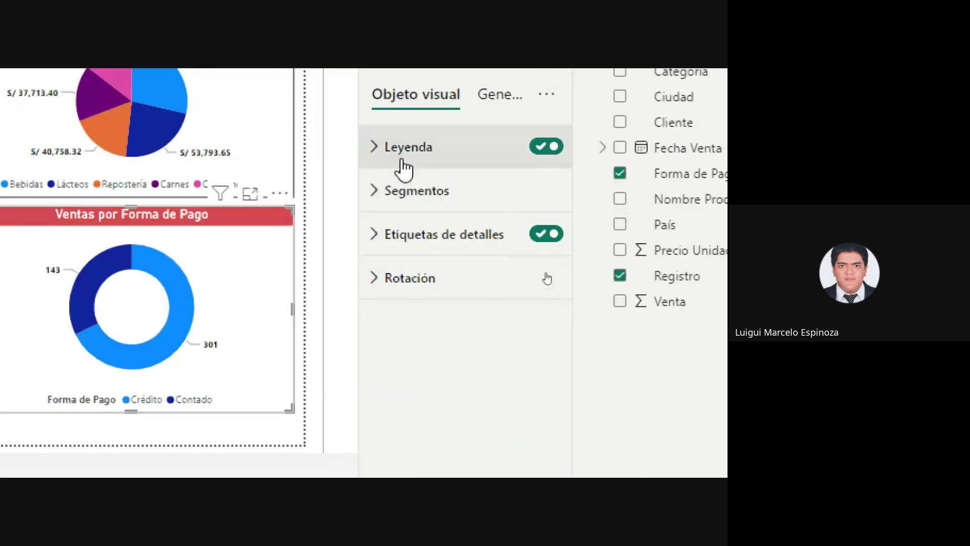
pyautogui.click(374, 147)
pyautogui.scroll(-3, 550, 399)
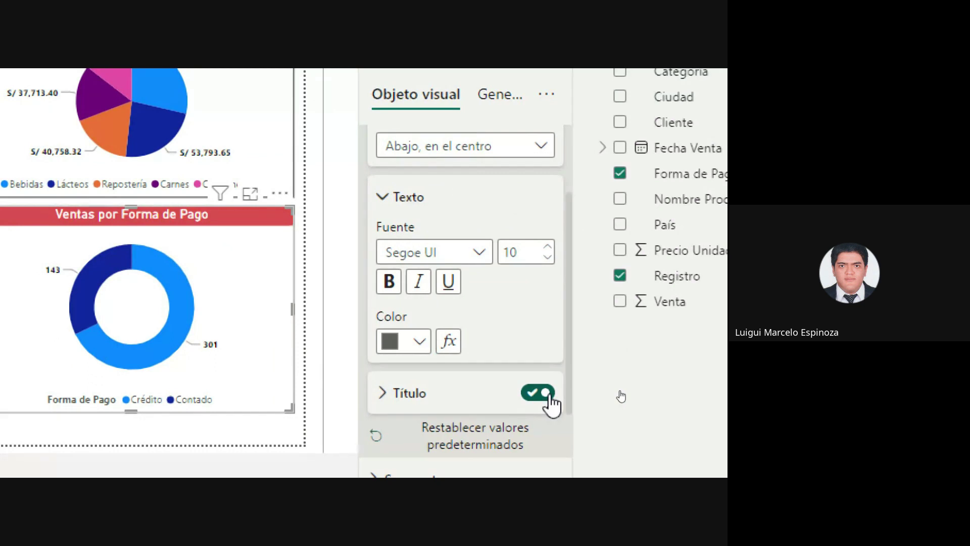
pyautogui.click(549, 397)
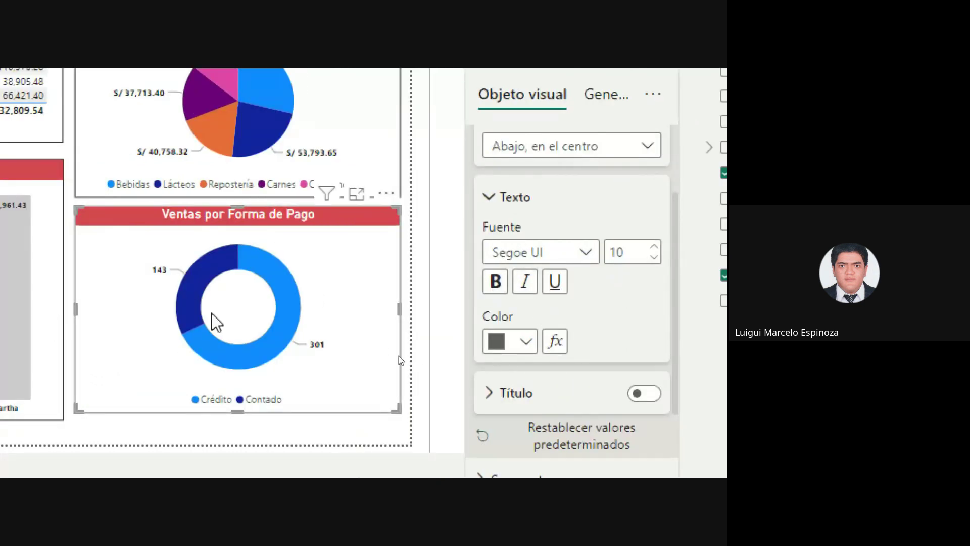
# Step: Set the content of the donut chart's detail labels to Porcentaje del total
pyautogui.click(609, 96)
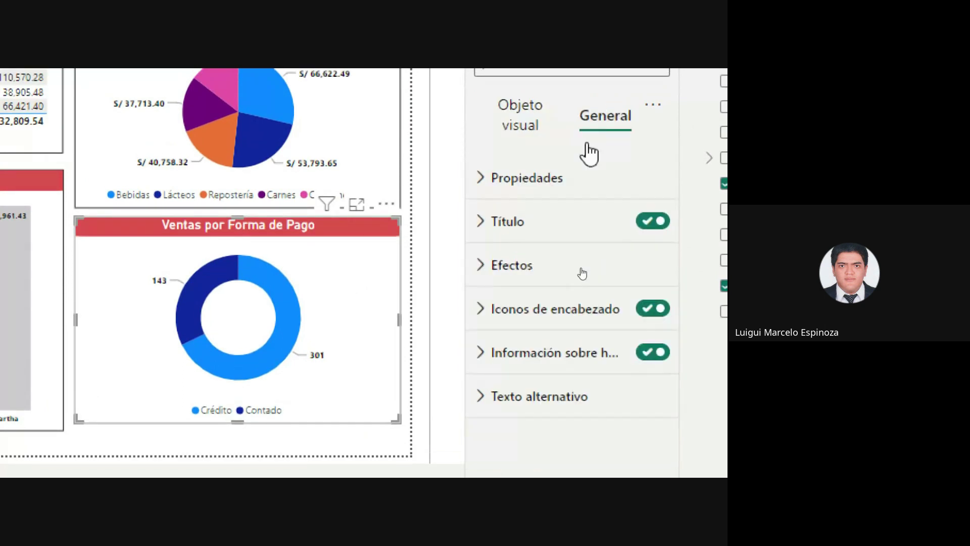
pyautogui.click(518, 123)
pyautogui.scroll(-1, 552, 351)
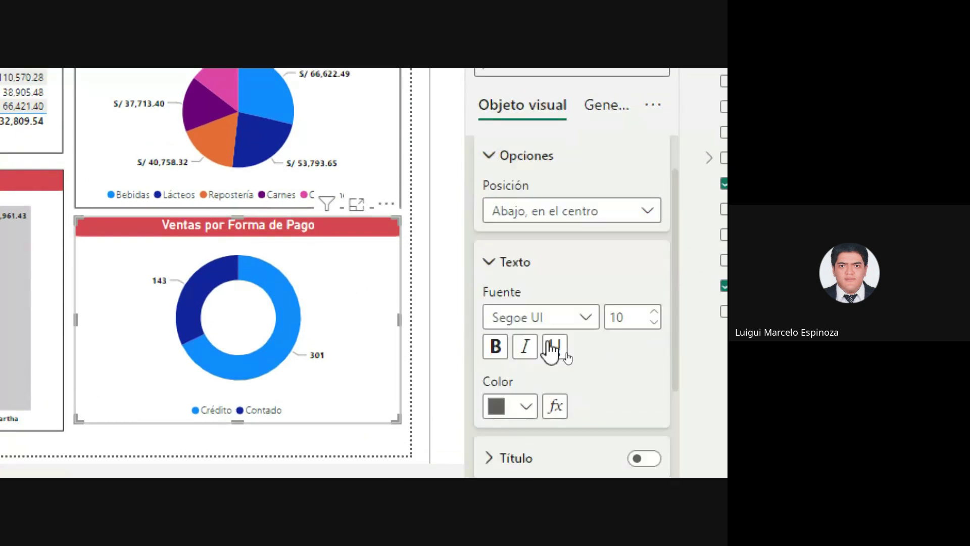
pyautogui.scroll(-3, 574, 447)
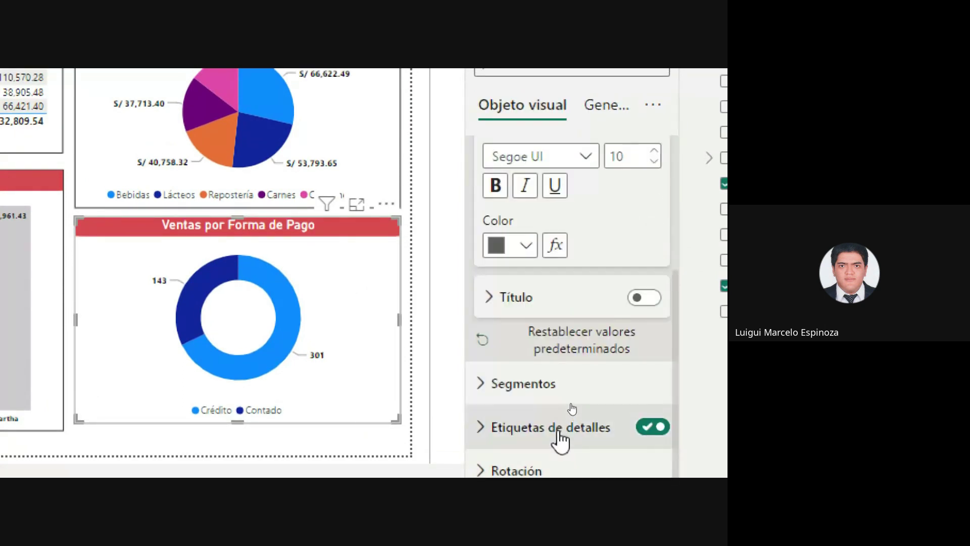
pyautogui.click(556, 432)
pyautogui.scroll(-1, 559, 439)
pyautogui.click(589, 358)
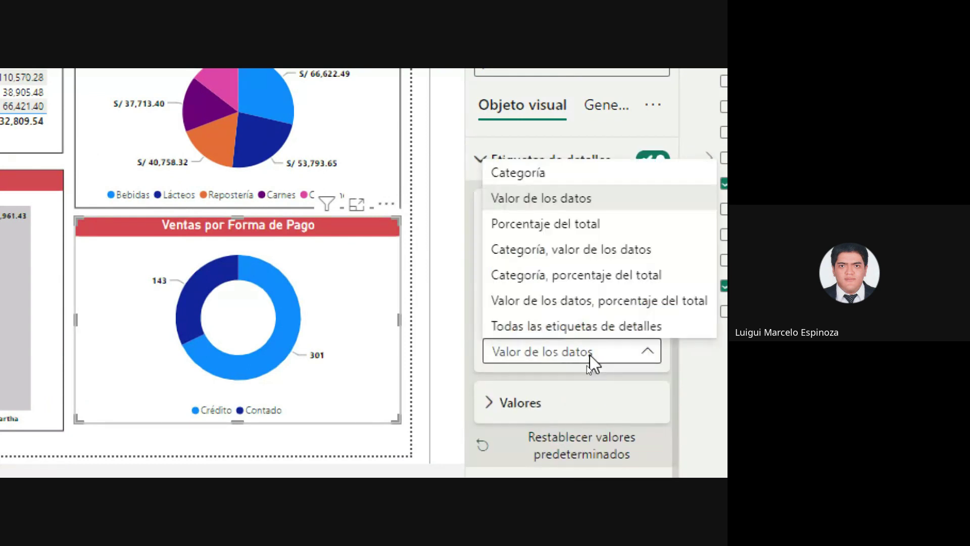
pyautogui.click(529, 229)
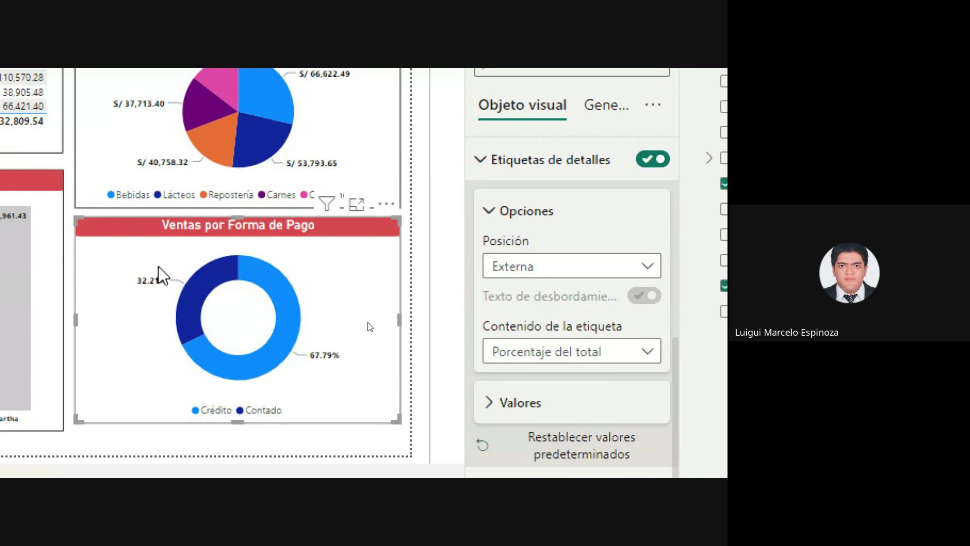
# Step: Try Categoría, porcentaje del total as the donut chart's label content and settle on Valor de los datos, porcentaje del total
pyautogui.click(589, 267)
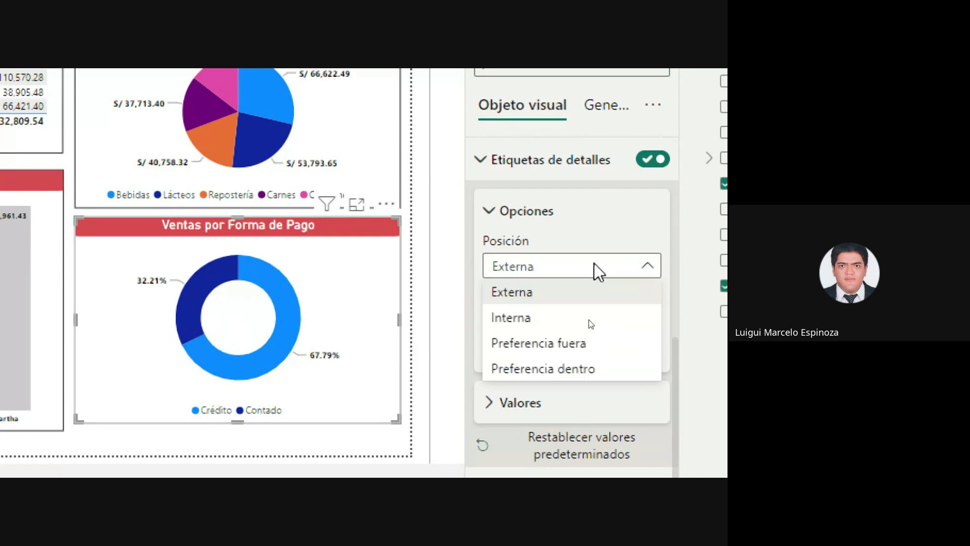
pyautogui.click(595, 268)
pyautogui.click(589, 369)
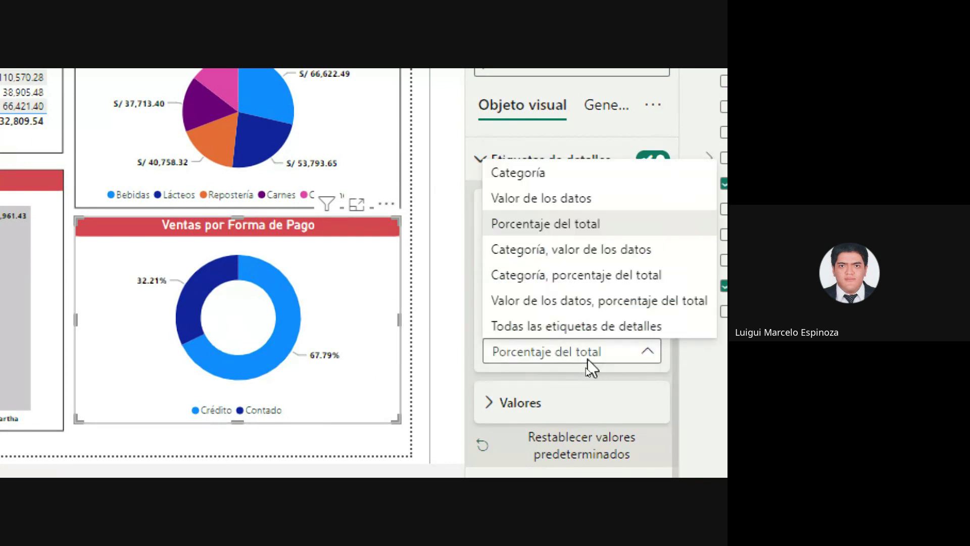
pyautogui.click(536, 281)
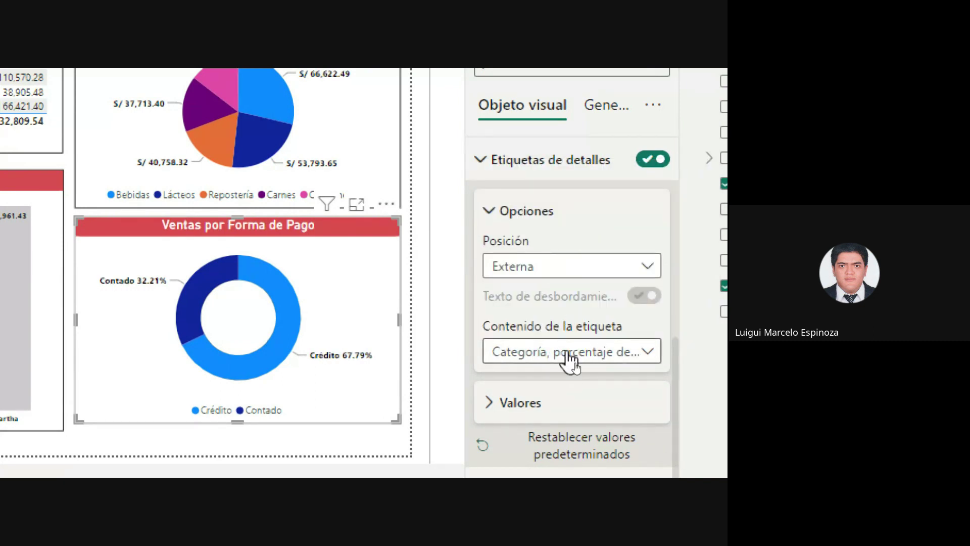
pyautogui.click(565, 351)
pyautogui.click(562, 303)
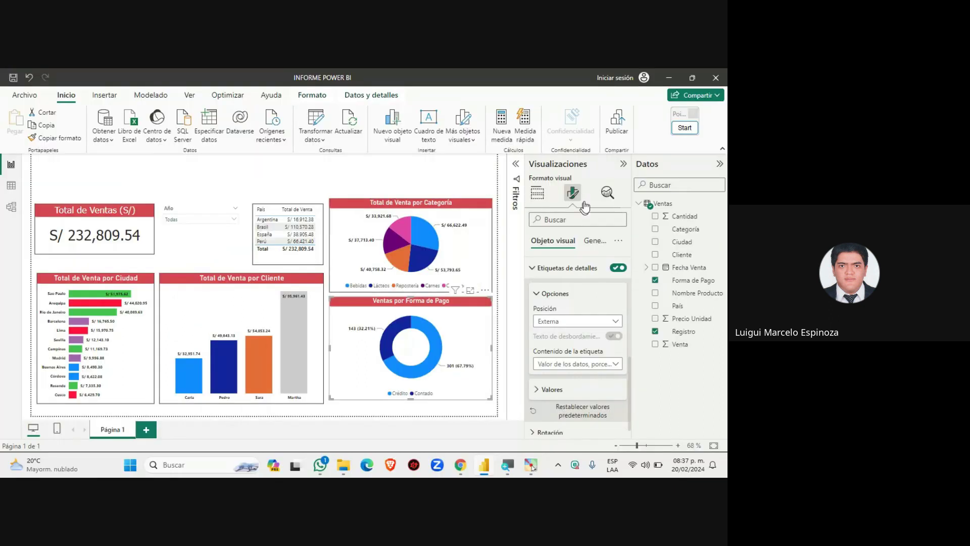
# Step: Check the call messages in Google Meet in Chrome, return to the Power BI report's format options and dismiss the presenting notification
pyautogui.click(623, 163)
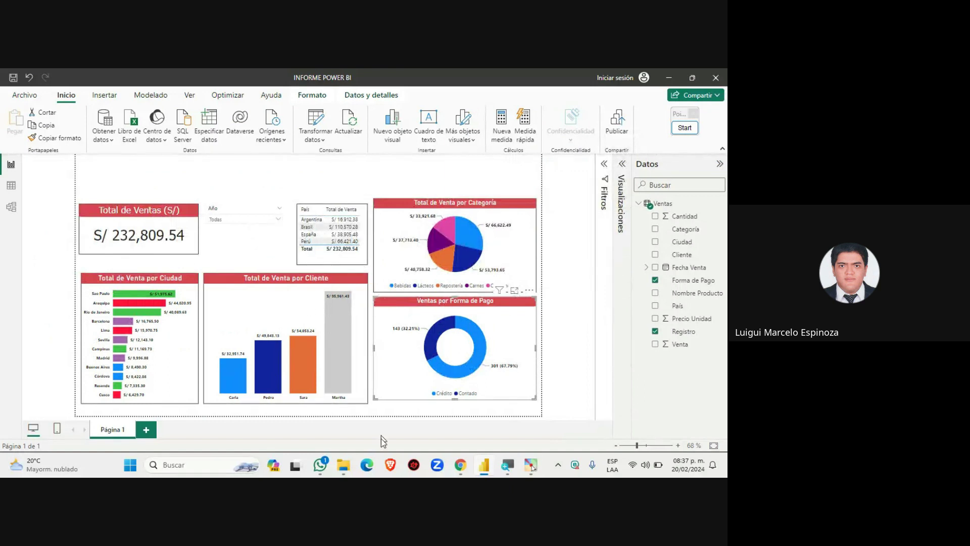
pyautogui.click(457, 466)
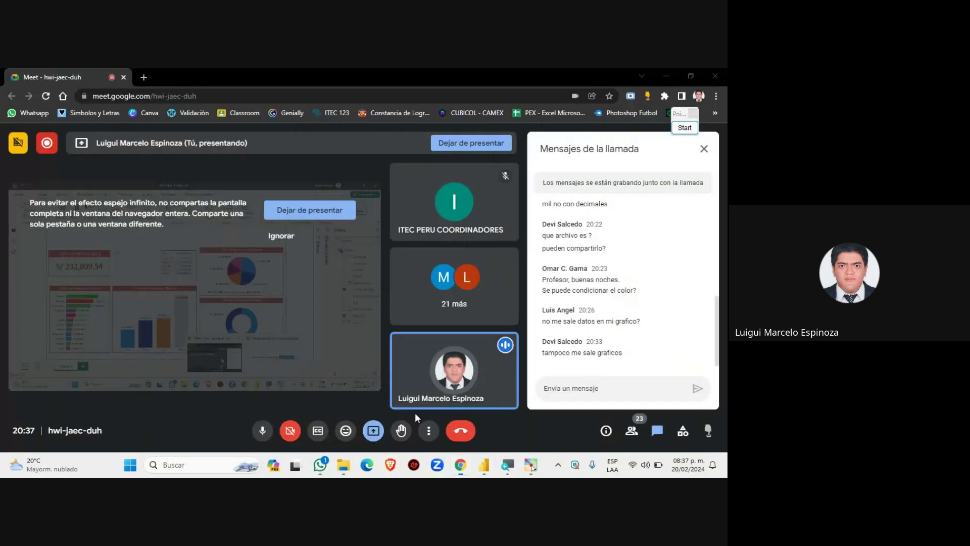
pyautogui.click(483, 464)
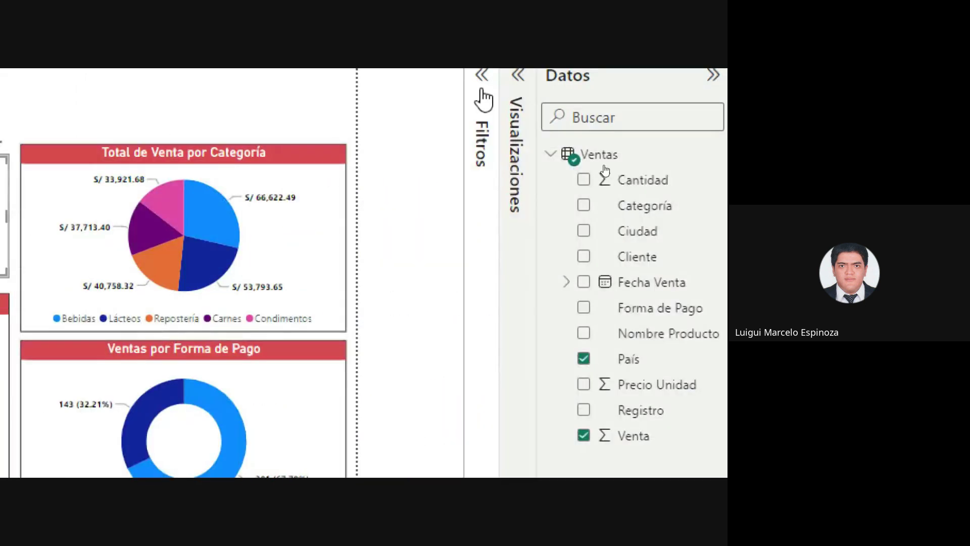
pyautogui.click(517, 76)
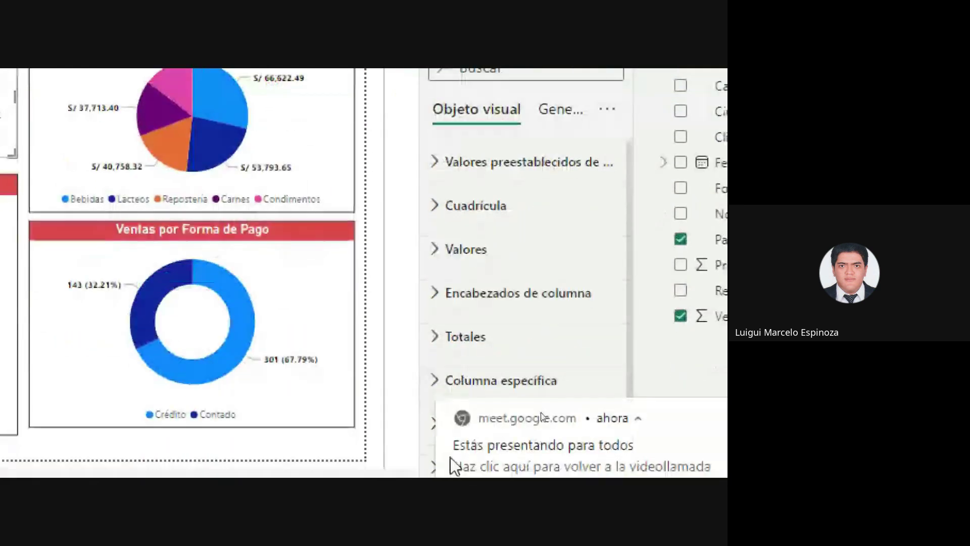
pyautogui.click(697, 413)
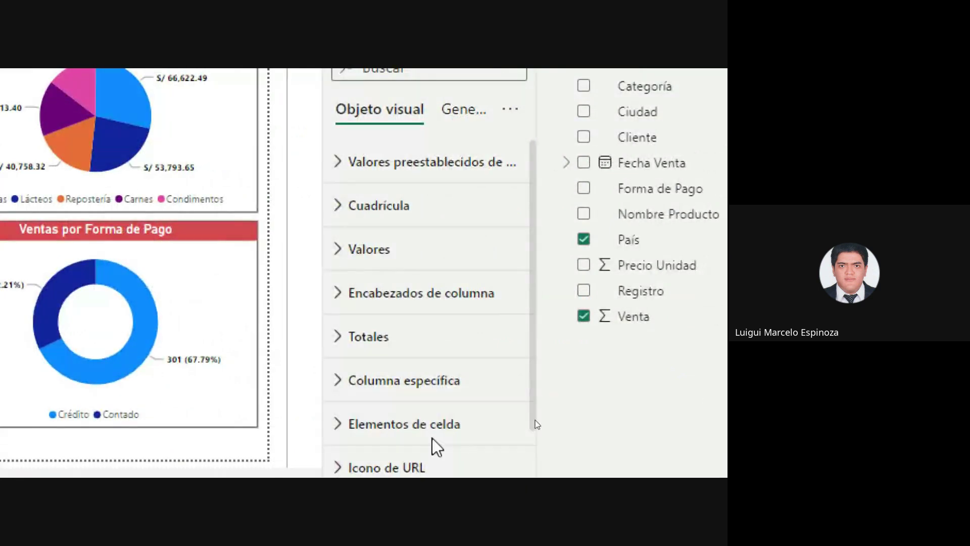
# Step: Increase the font size of the values in the País sales table and move the table slightly down
pyautogui.click(454, 190)
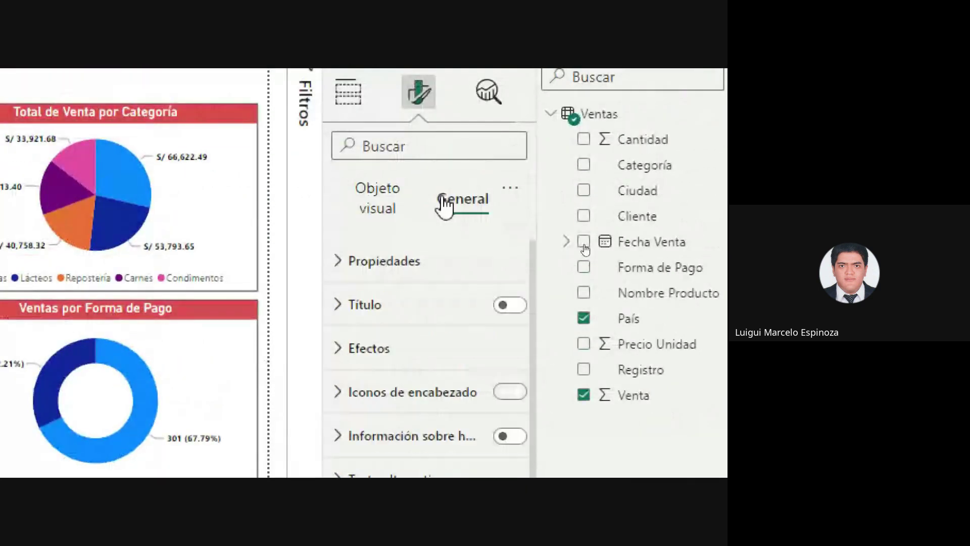
pyautogui.click(379, 195)
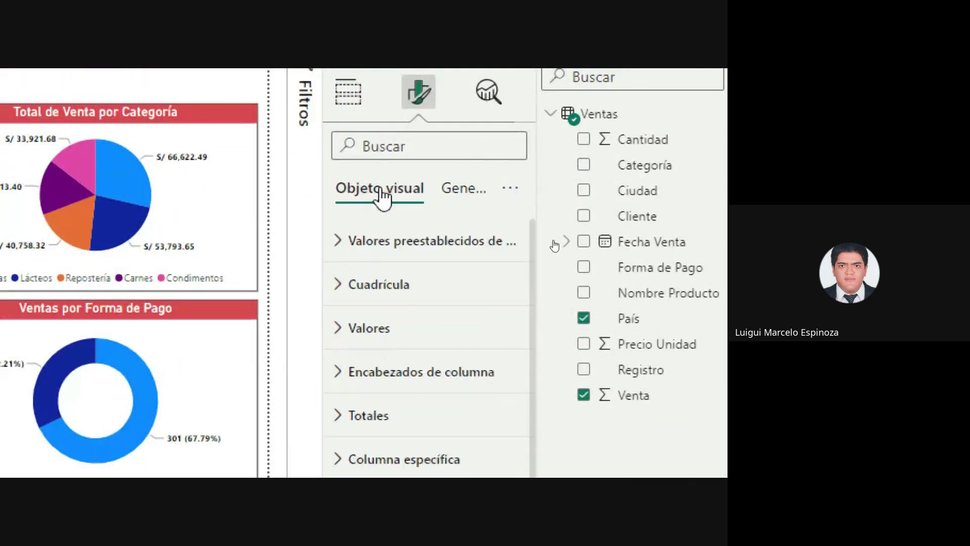
pyautogui.click(508, 329)
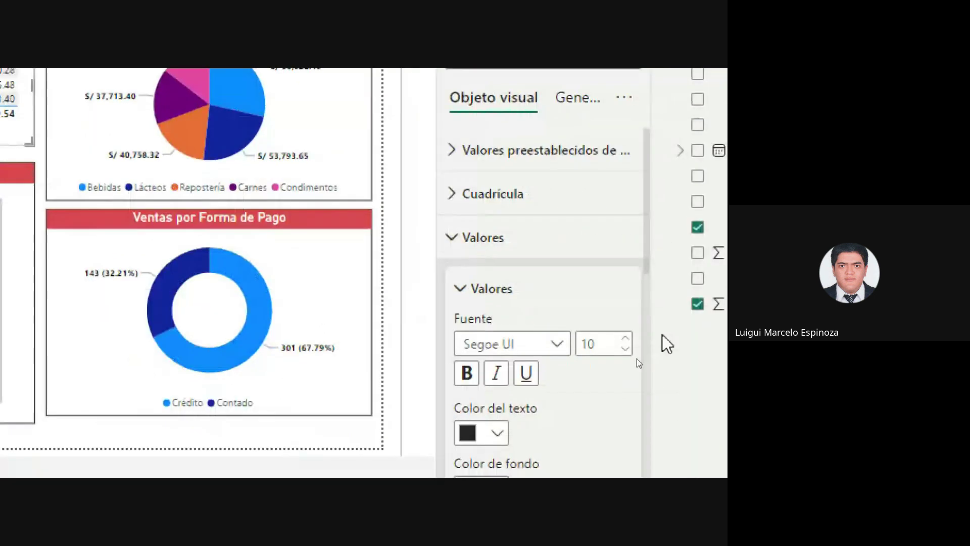
pyautogui.click(624, 338)
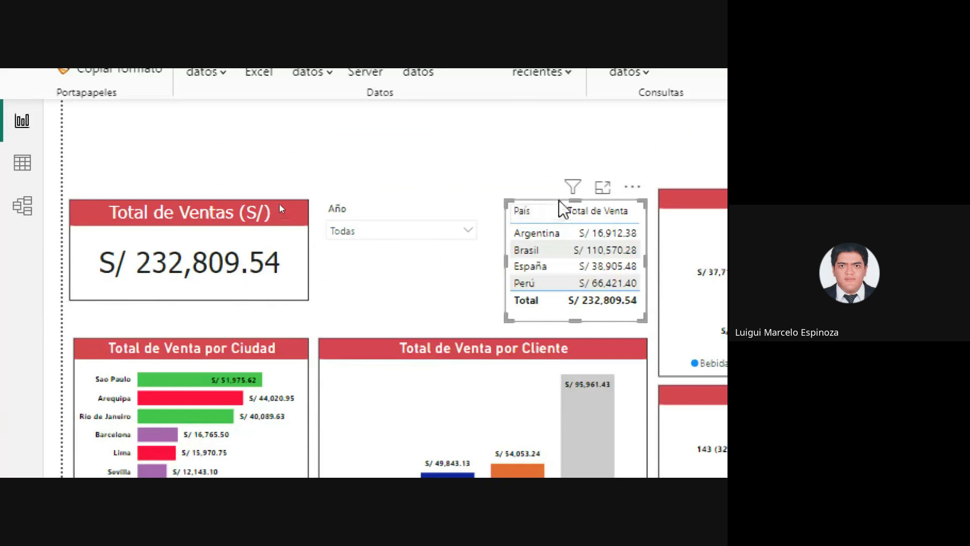
pyautogui.moveTo(559, 215)
pyautogui.mouseDown()
pyautogui.moveTo(562, 189)
pyautogui.moveTo(564, 216)
pyautogui.mouseUp()
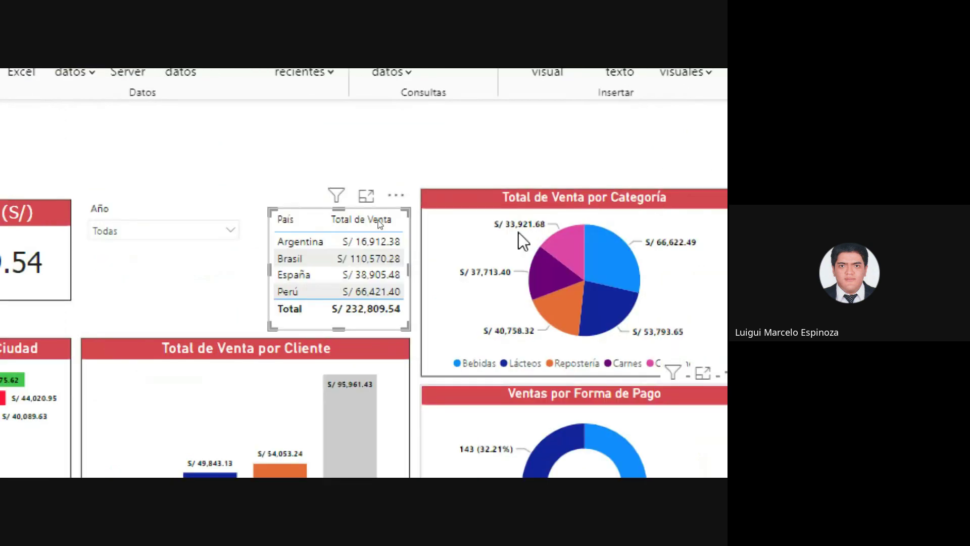
# Step: Lower the pie chart's upper edge to line up with the País table, and move the donut chart down level with the Total de Venta por Cliente chart
pyautogui.moveTo(586, 187); pyautogui.dragTo(583, 207)
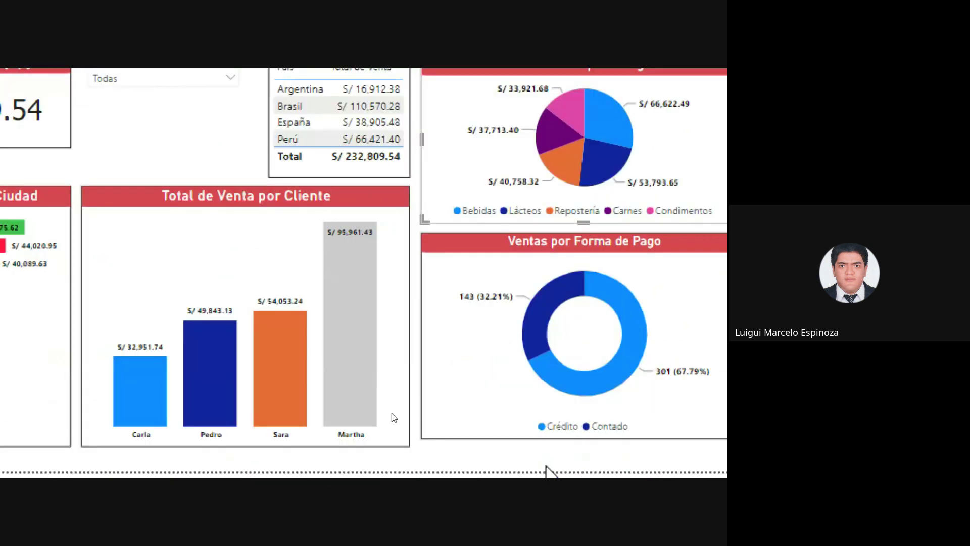
pyautogui.click(510, 416)
pyautogui.moveTo(447, 318); pyautogui.dragTo(446, 323)
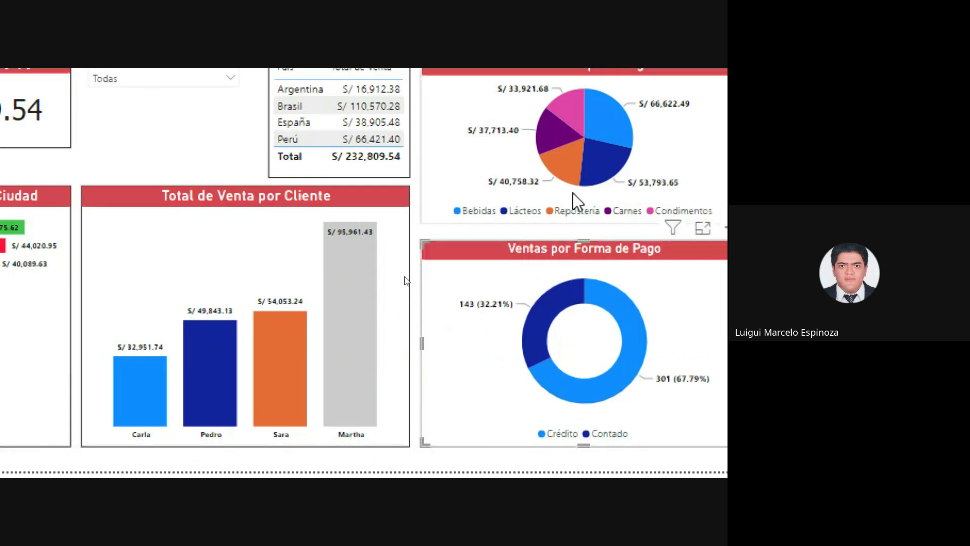
# Step: Extend the pie chart slightly downward and fit the donut chart beneath it with a narrow gap, clearing the accidental Repostería selection
pyautogui.click(553, 193)
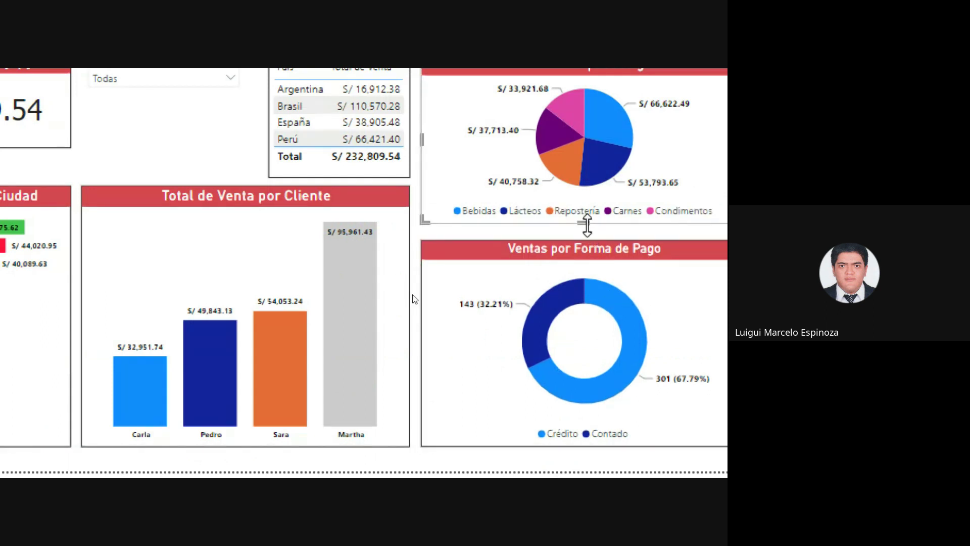
pyautogui.moveTo(587, 225); pyautogui.dragTo(589, 253)
pyautogui.click(598, 294)
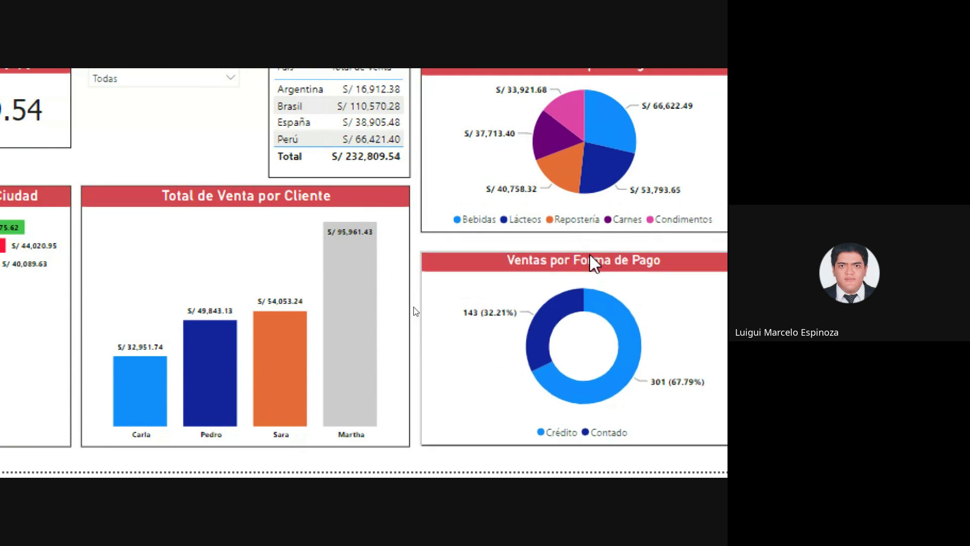
pyautogui.click(594, 229)
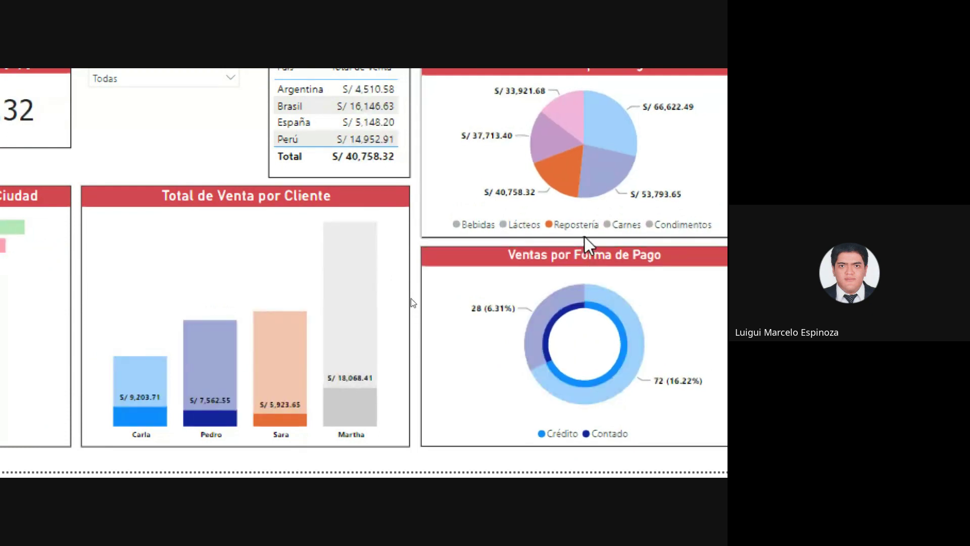
pyautogui.click(570, 171)
pyautogui.scroll(2, 224, 156)
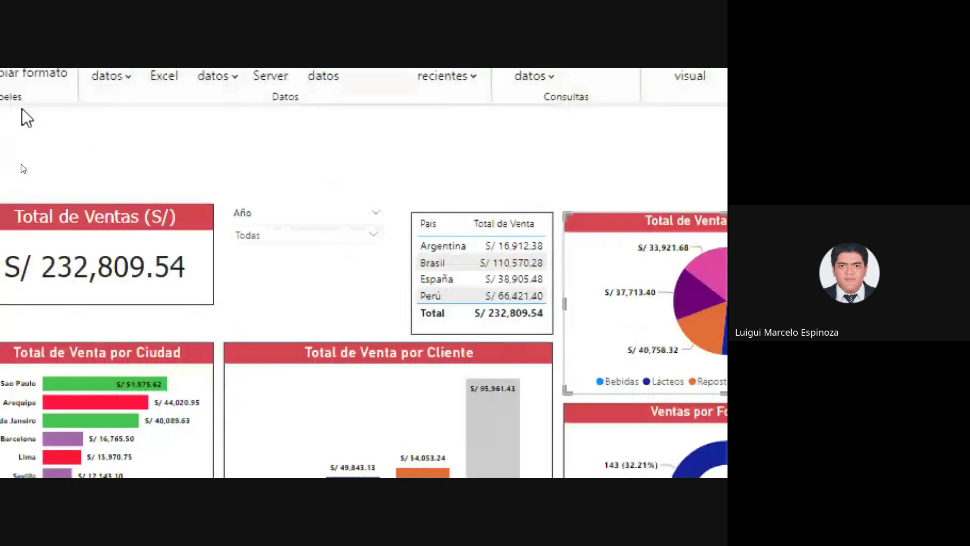
# Step: Align the Total de Ventas card with the País table, and reposition and enlarge the Total de Venta por Ciudad chart to match the card's width
pyautogui.click(111, 228)
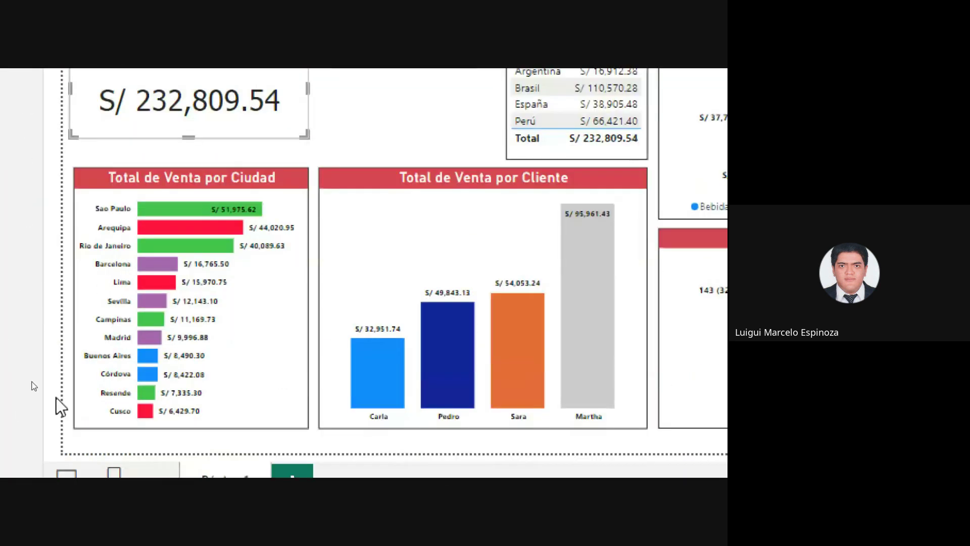
pyautogui.moveTo(128, 204)
pyautogui.mouseDown()
pyautogui.moveTo(113, 175)
pyautogui.moveTo(119, 187)
pyautogui.mouseUp()
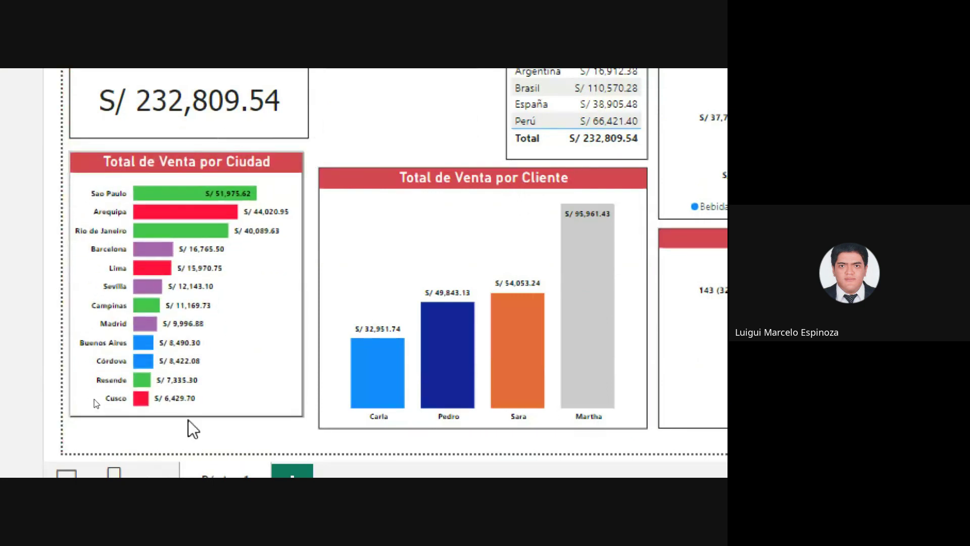
pyautogui.moveTo(188, 420); pyautogui.dragTo(188, 431)
pyautogui.moveTo(309, 291); pyautogui.dragTo(313, 291)
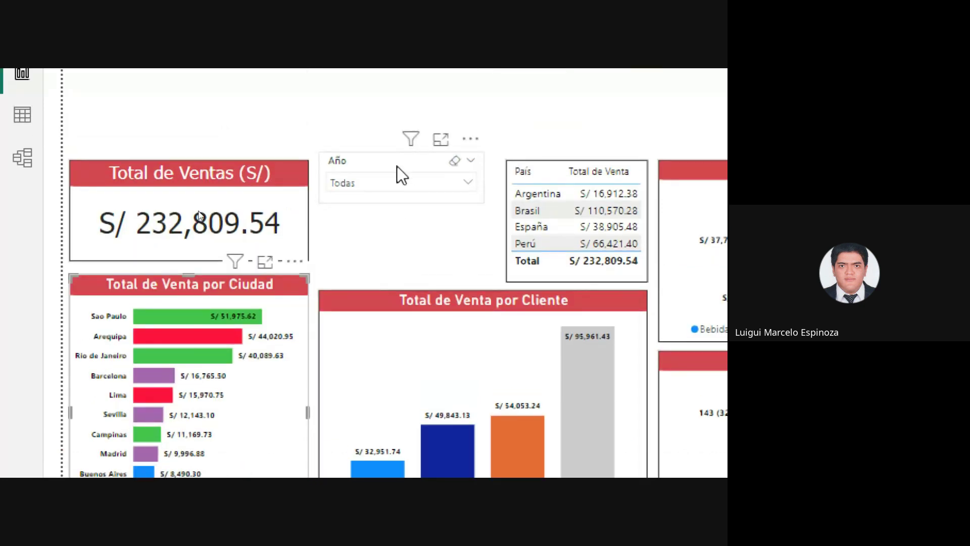
# Step: Move the Año slicer slightly down and try adjusting the lower edge of the País table
pyautogui.moveTo(396, 165); pyautogui.dragTo(399, 168)
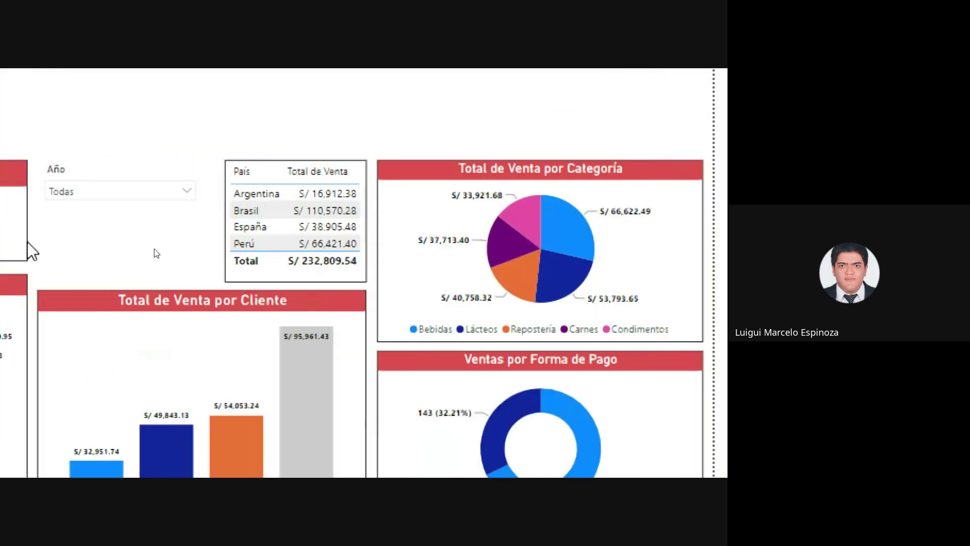
pyautogui.click(271, 278)
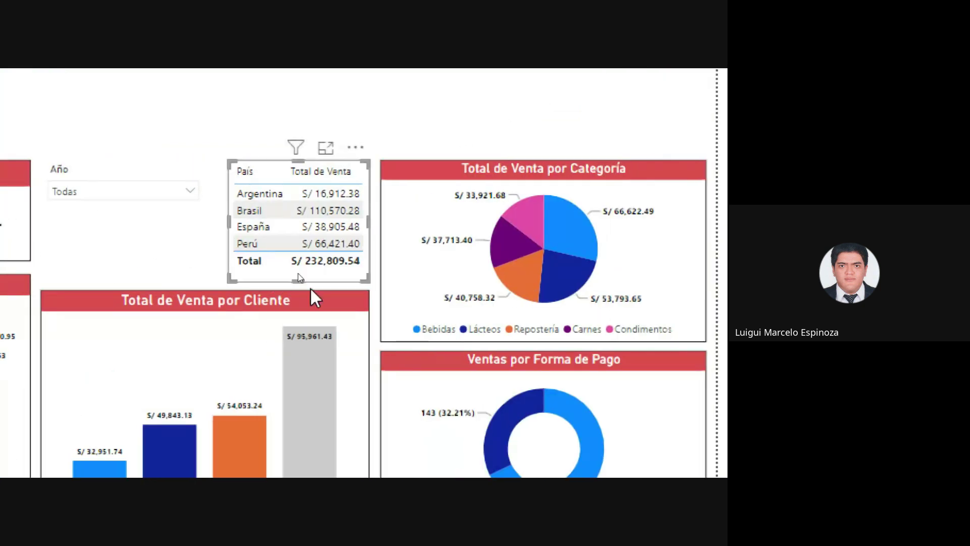
pyautogui.moveTo(297, 279); pyautogui.dragTo(298, 281)
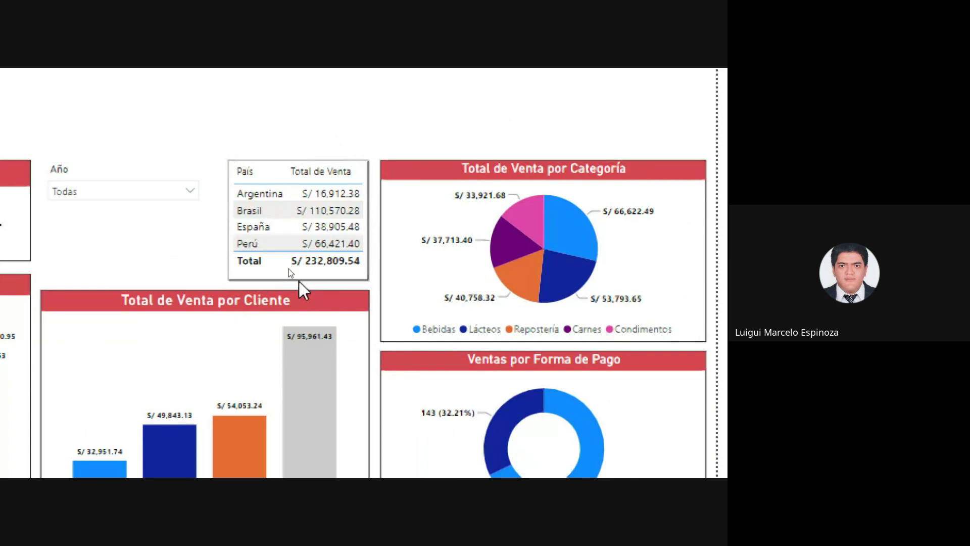
pyautogui.click(383, 121)
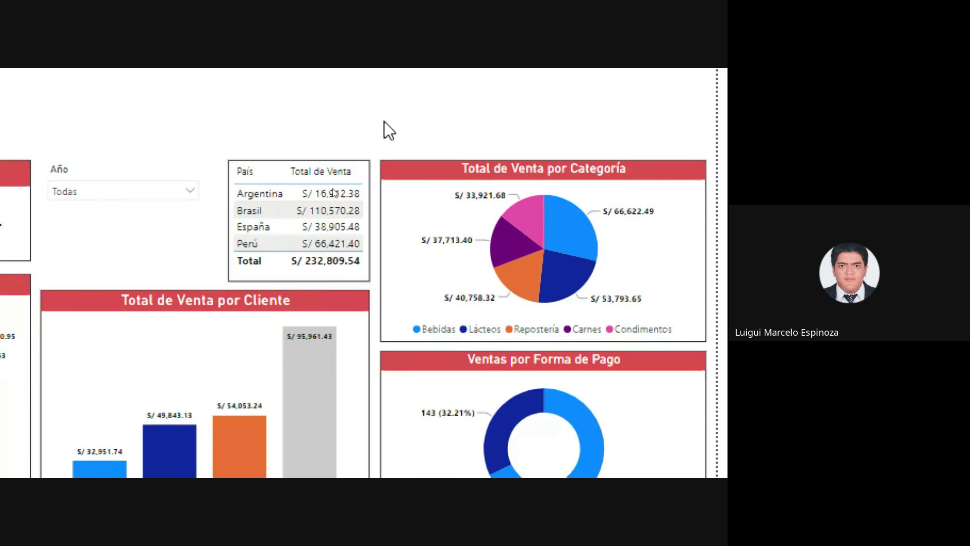
# Step: Open the País table's format options and examine its column header text settings
pyautogui.click(288, 277)
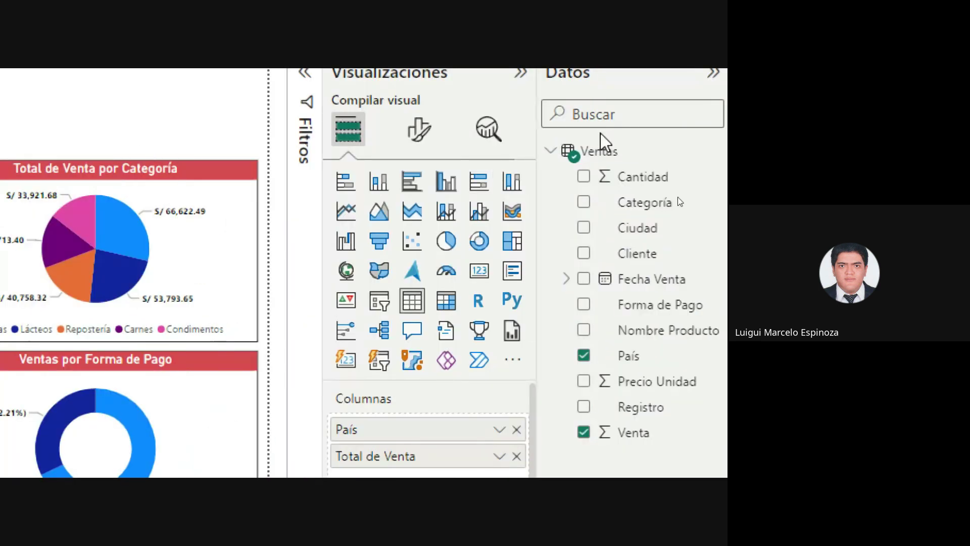
pyautogui.click(419, 130)
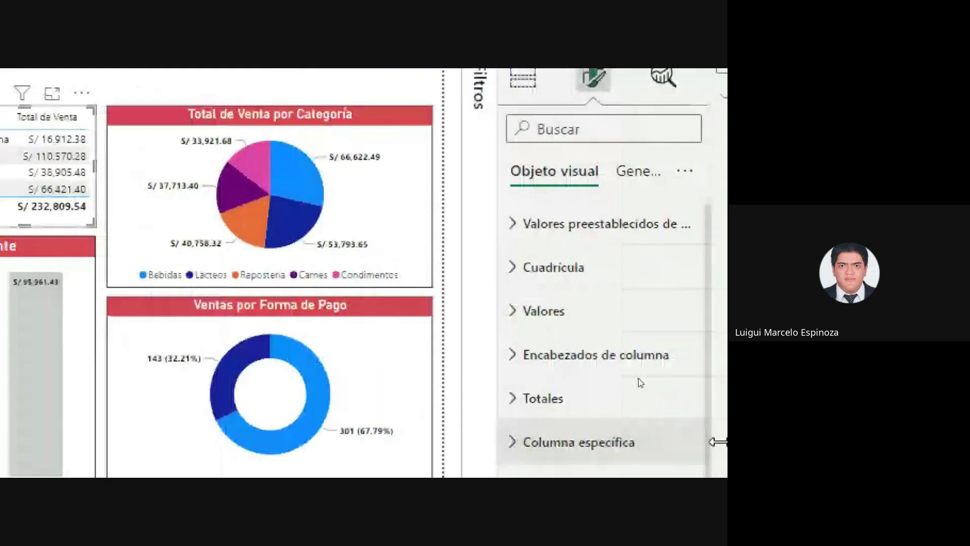
pyautogui.scroll(-2, 527, 390)
pyautogui.scroll(2, 532, 372)
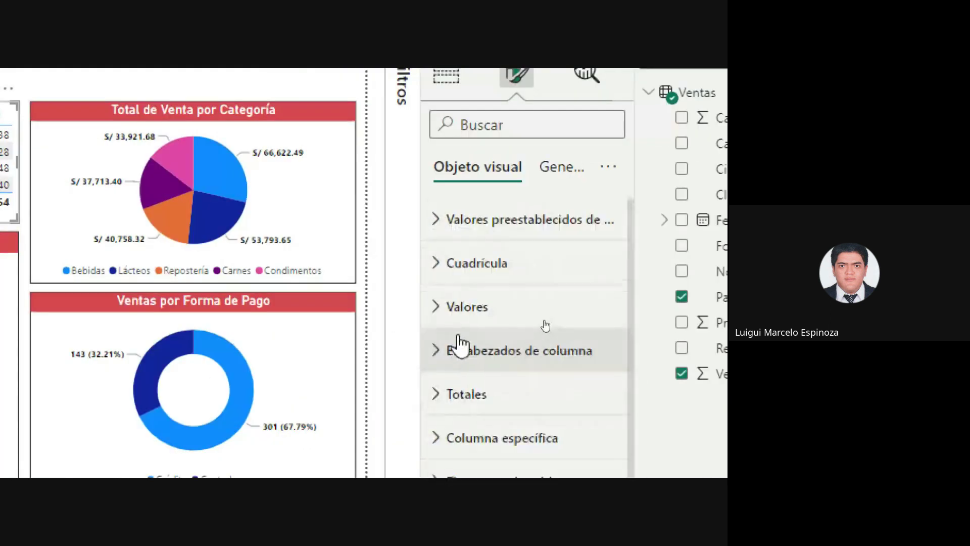
pyautogui.click(444, 231)
pyautogui.click(443, 233)
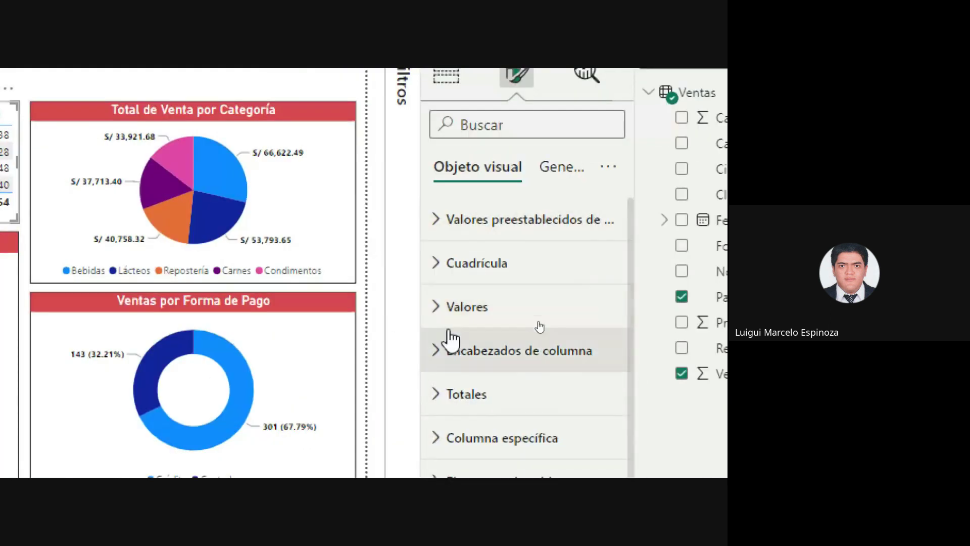
pyautogui.click(448, 354)
pyautogui.scroll(3, 541, 354)
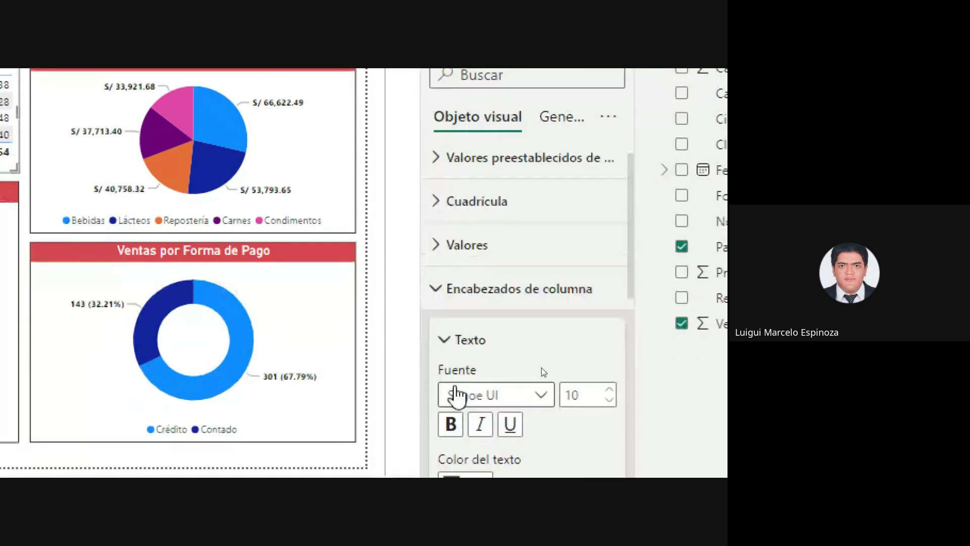
pyautogui.click(448, 302)
# Step: Try red for the País table's gridline color, then settle on white
pyautogui.click(443, 215)
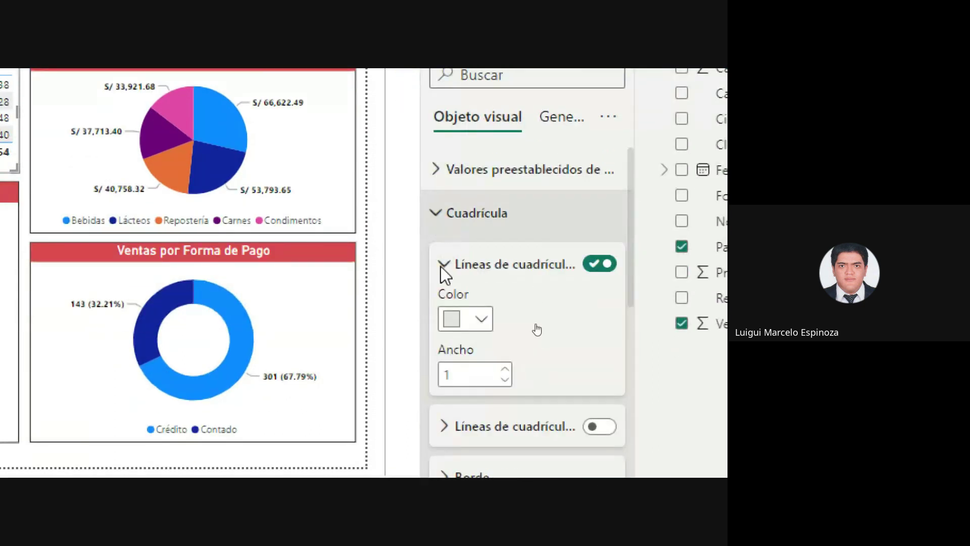
pyautogui.click(481, 320)
pyautogui.click(491, 235)
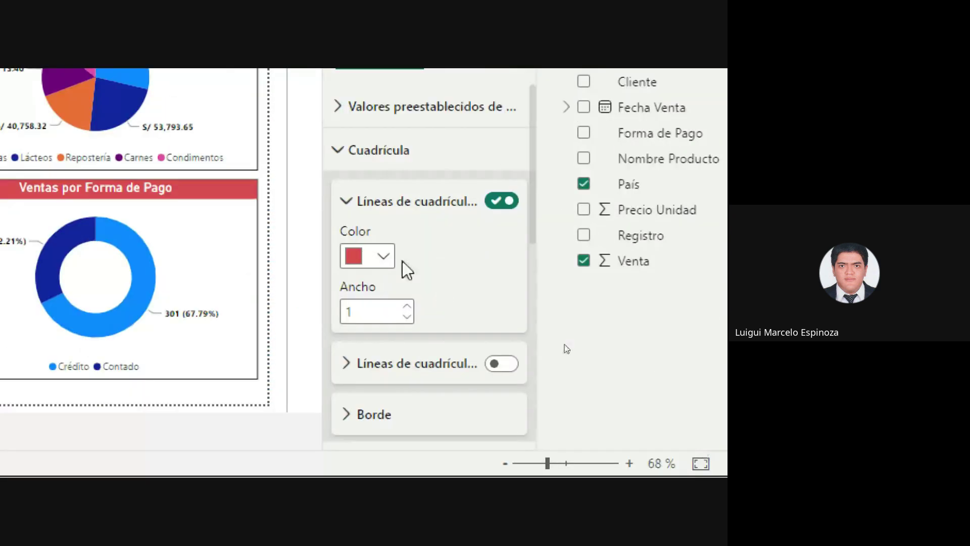
pyautogui.click(389, 259)
pyautogui.click(396, 165)
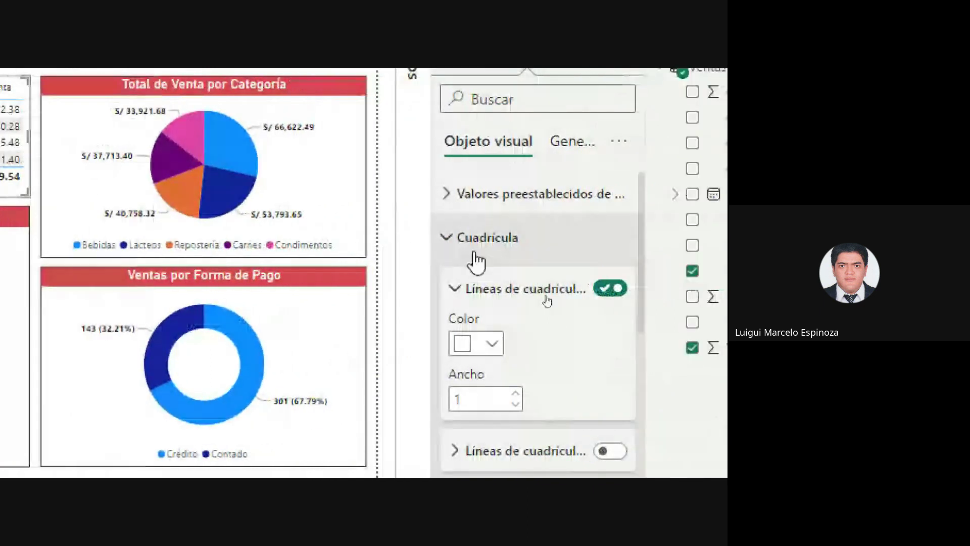
pyautogui.click(475, 261)
# Step: Examine the País table's cell element, image size and general format options
pyautogui.scroll(-2, 477, 454)
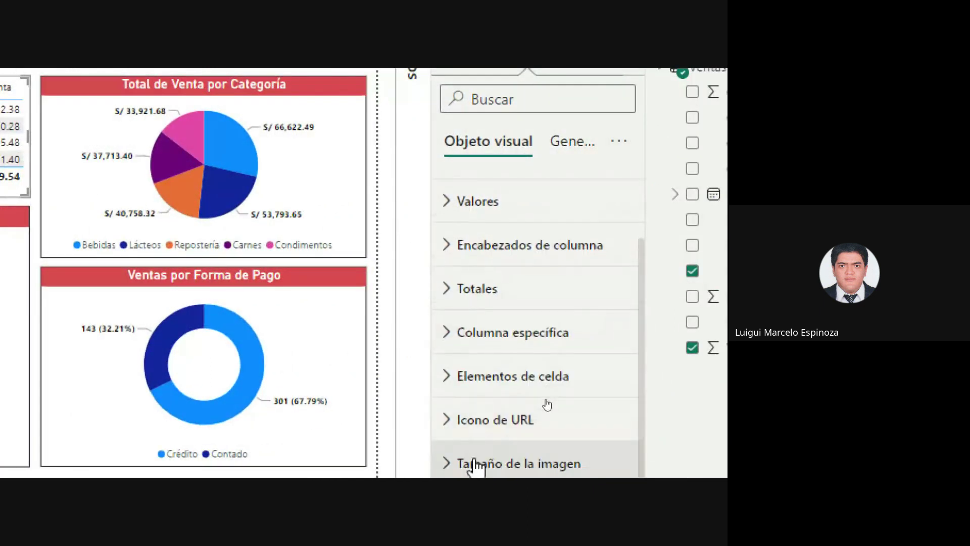
pyautogui.click(457, 384)
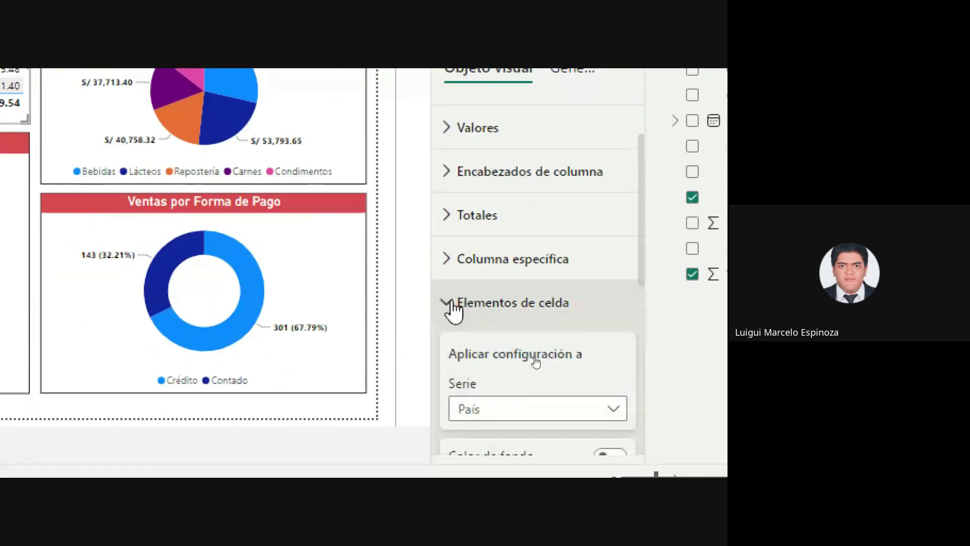
pyautogui.click(452, 384)
pyautogui.click(462, 392)
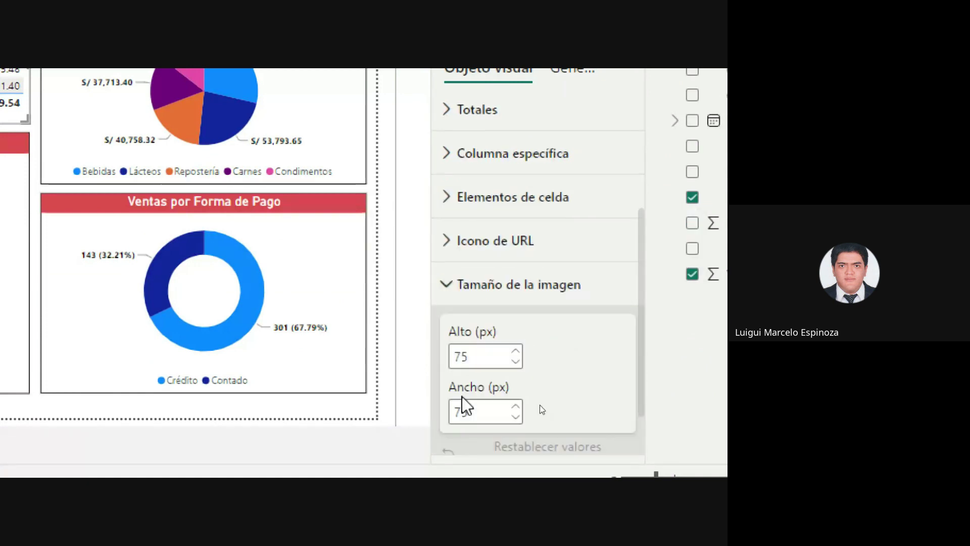
pyautogui.scroll(3, 460, 397)
pyautogui.click(455, 384)
pyautogui.scroll(2, 461, 323)
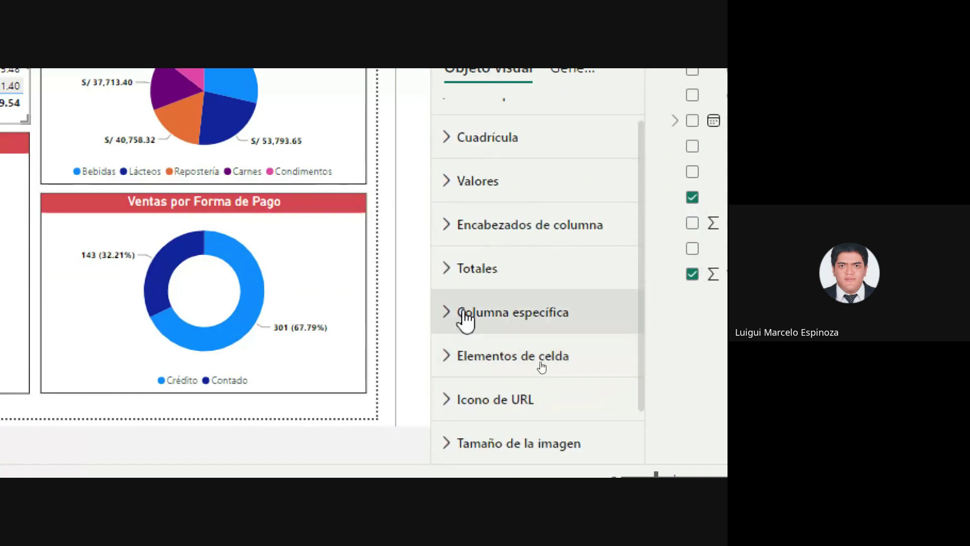
pyautogui.click(555, 79)
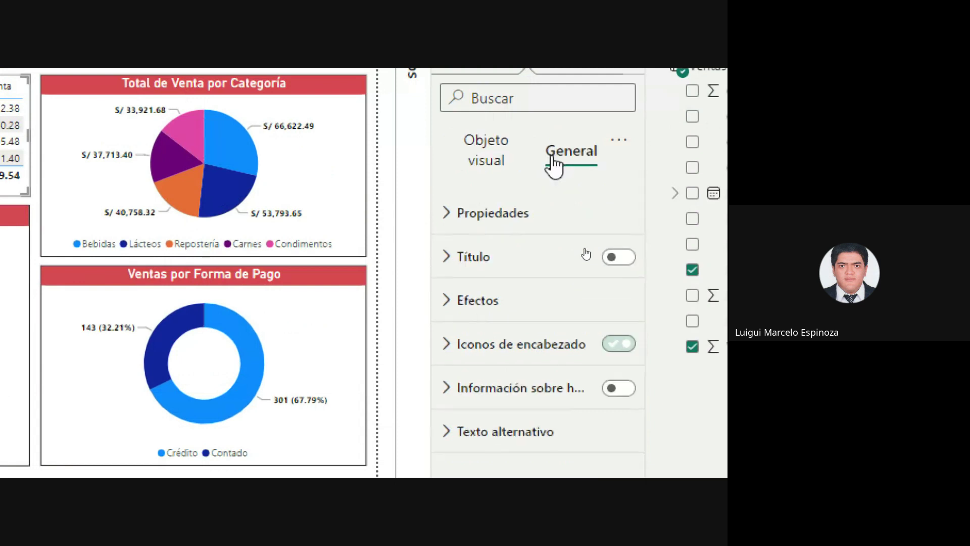
pyautogui.click(488, 154)
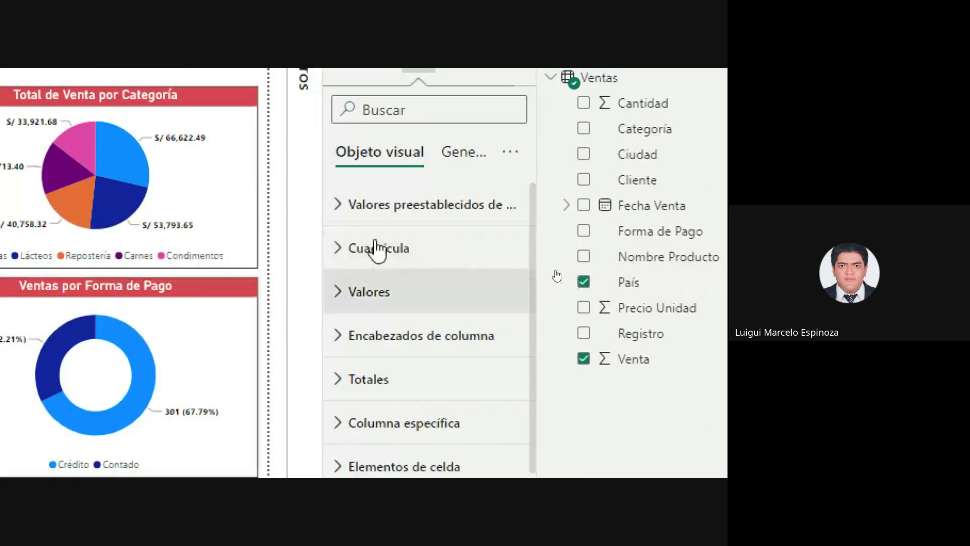
pyautogui.click(460, 150)
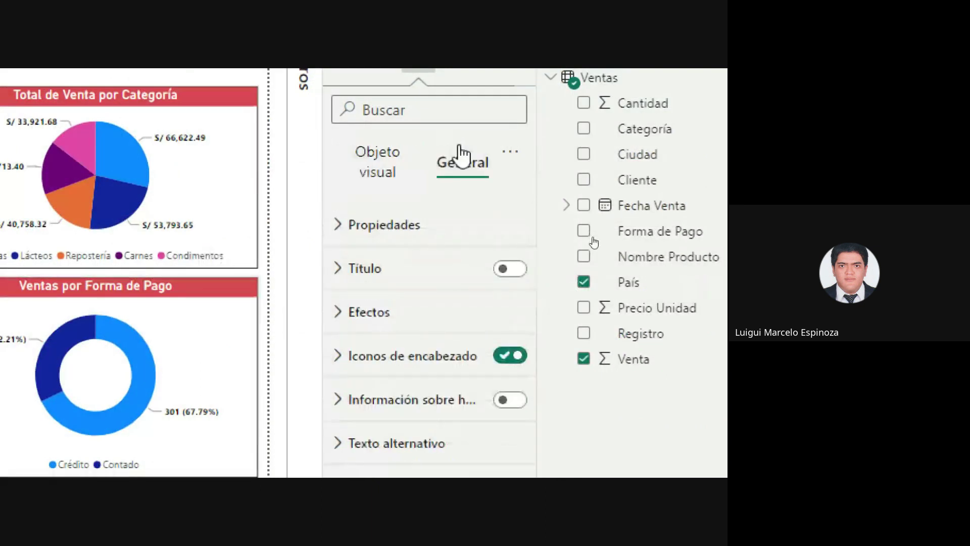
# Step: Try a red background for the País table's header icons and turn the header icons off
pyautogui.click(364, 361)
pyautogui.click(381, 461)
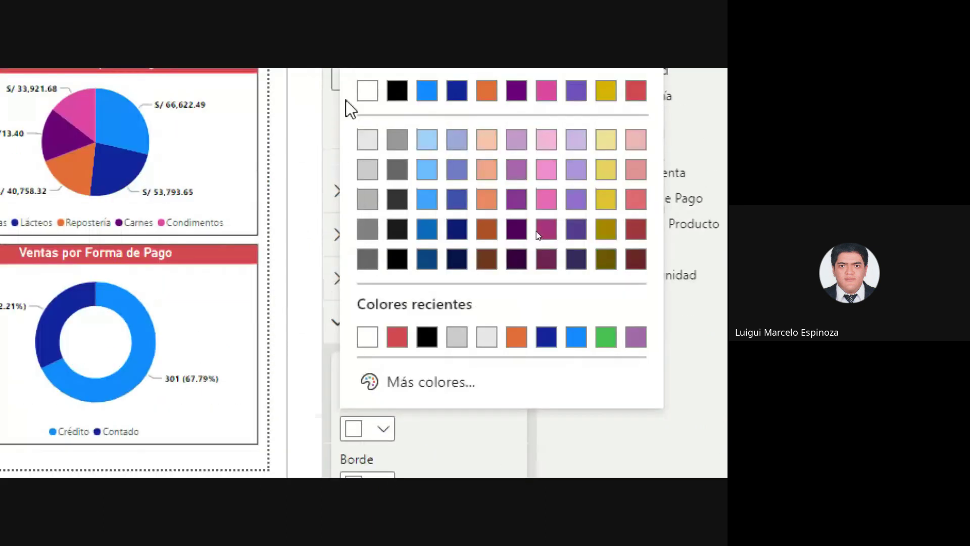
pyautogui.click(397, 385)
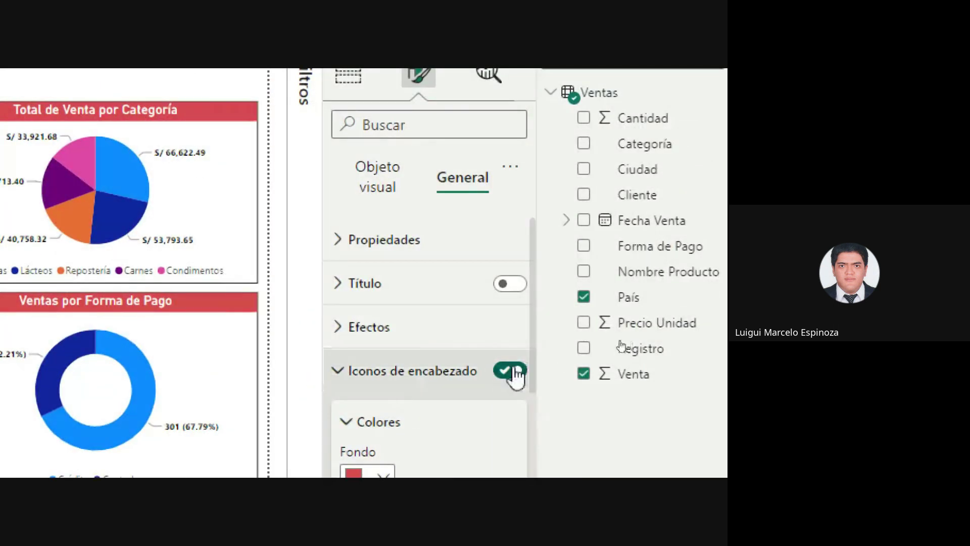
pyautogui.click(506, 371)
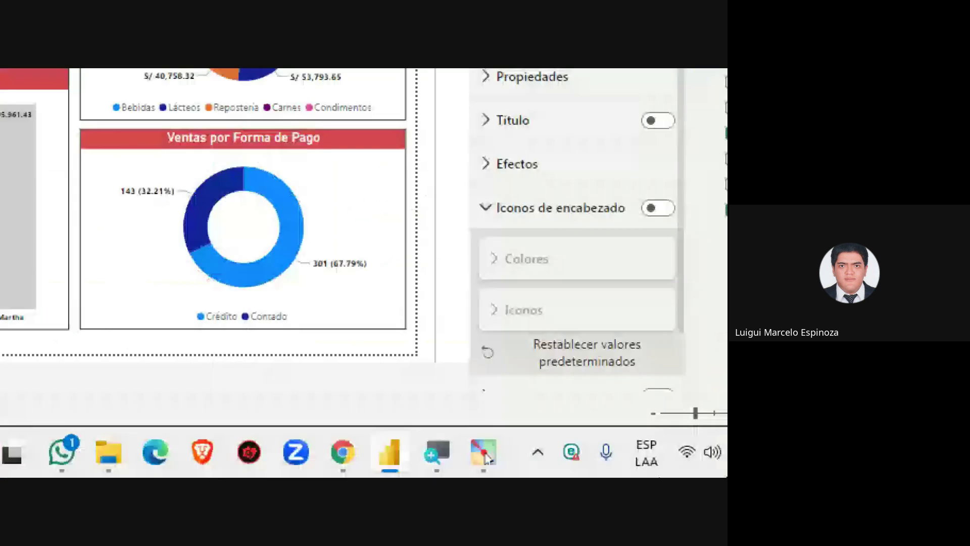
pyautogui.click(518, 209)
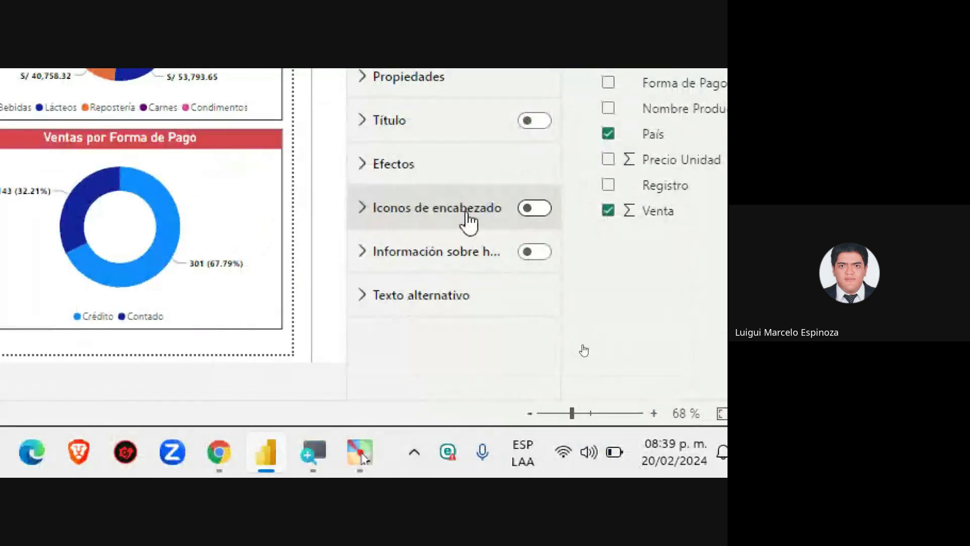
# Step: Turn the País table's header icons back on with a white background and return to the visual's own format options
pyautogui.click(407, 218)
pyautogui.click(397, 325)
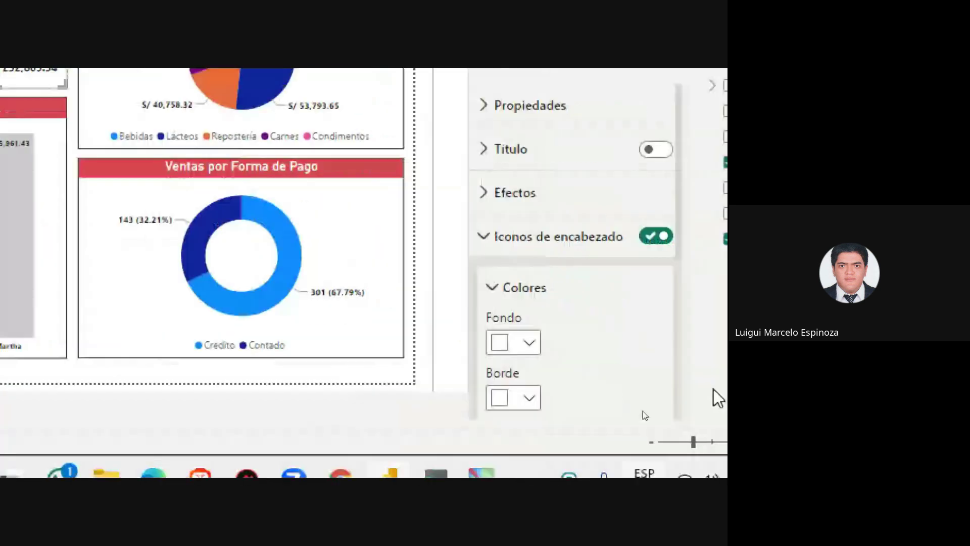
pyautogui.scroll(-1, 506, 236)
pyautogui.click(506, 235)
pyautogui.click(493, 194)
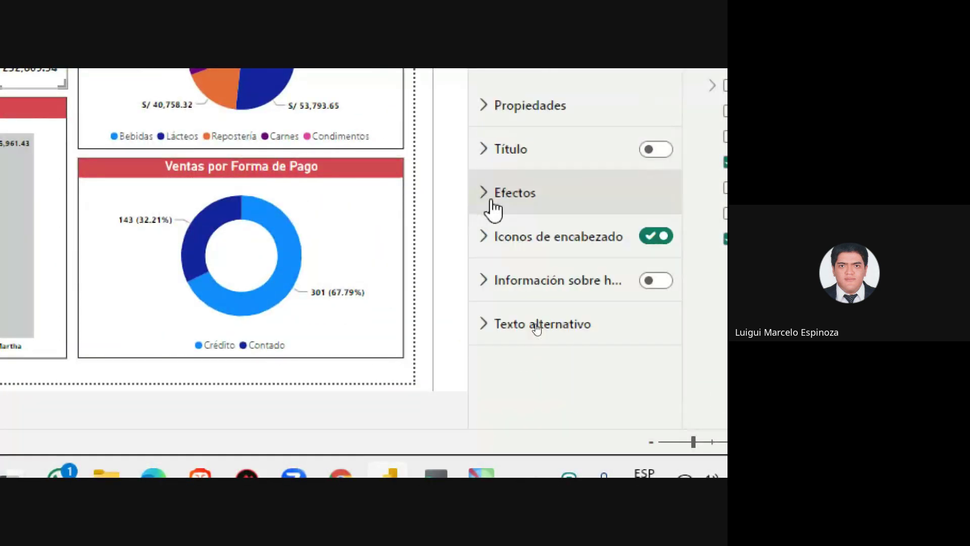
pyautogui.click(526, 152)
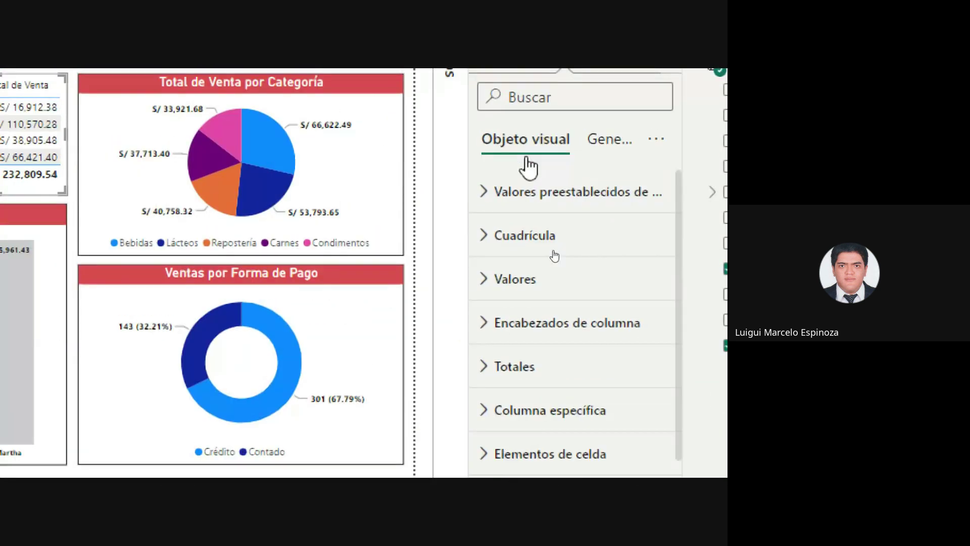
# Step: Try white text on a red background for the País table's values
pyautogui.click(494, 250)
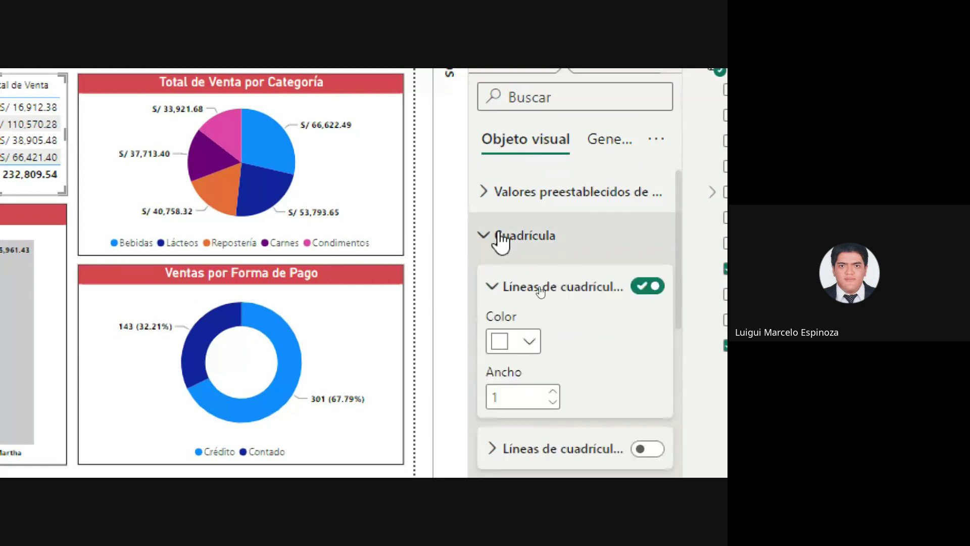
pyautogui.click(498, 243)
pyautogui.click(507, 288)
pyautogui.scroll(-8, 586, 404)
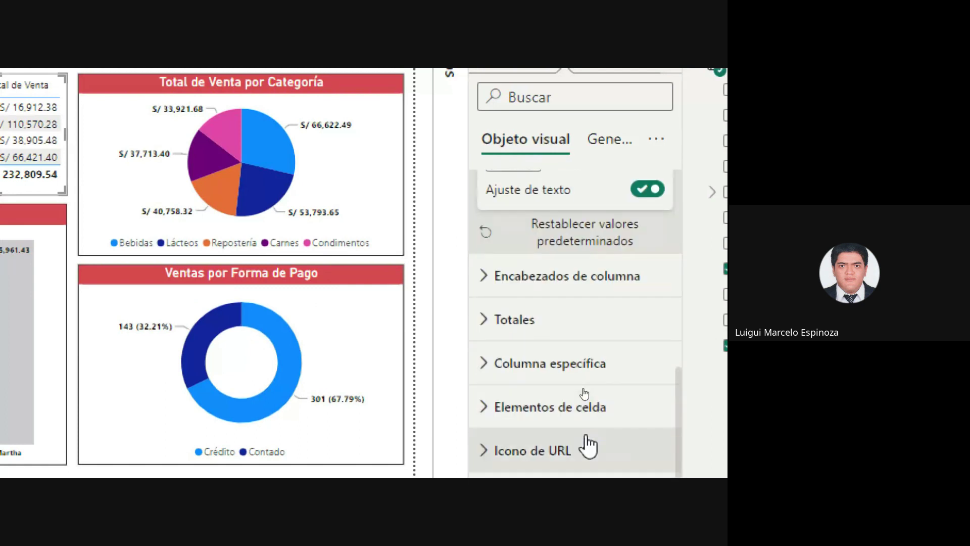
pyautogui.scroll(3, 586, 439)
pyautogui.scroll(1, 586, 434)
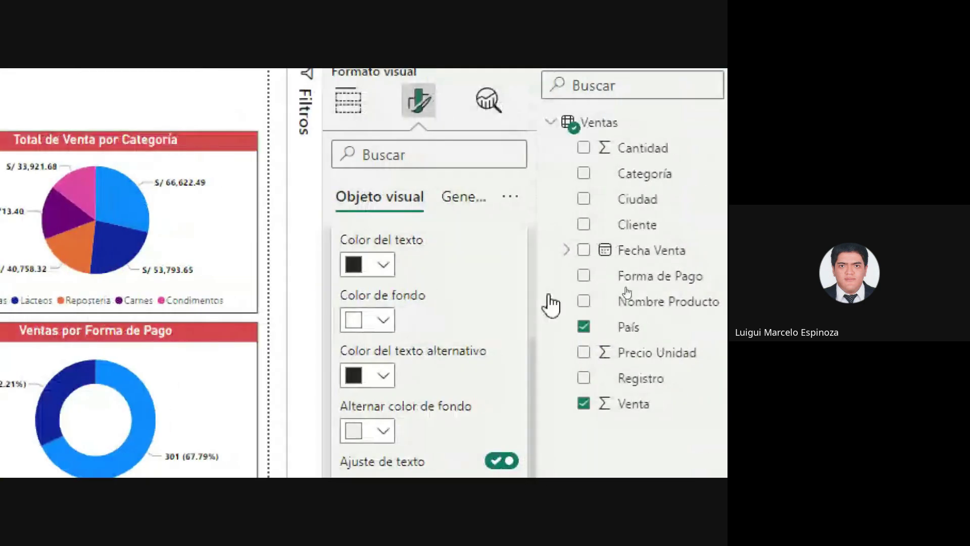
pyautogui.click(529, 206)
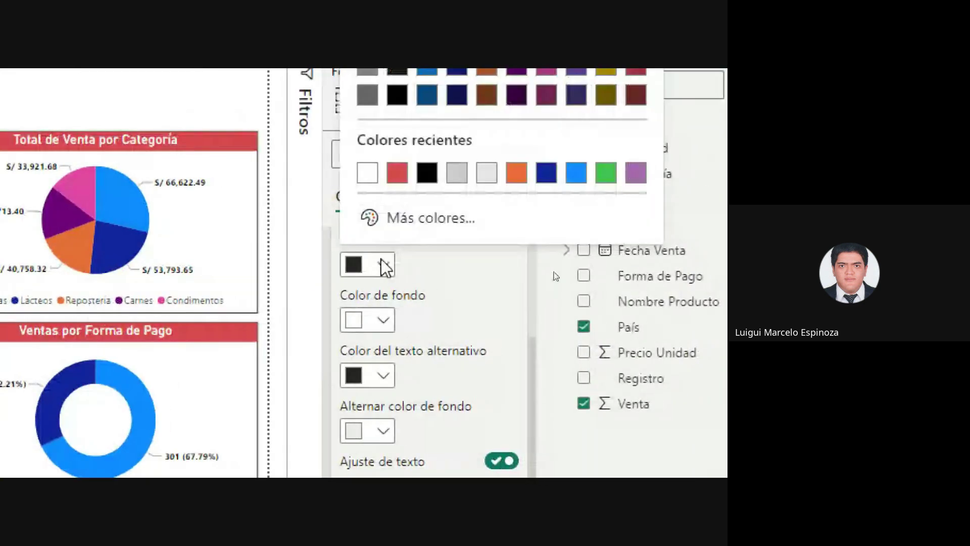
pyautogui.click(397, 172)
pyautogui.click(383, 270)
pyautogui.click(397, 175)
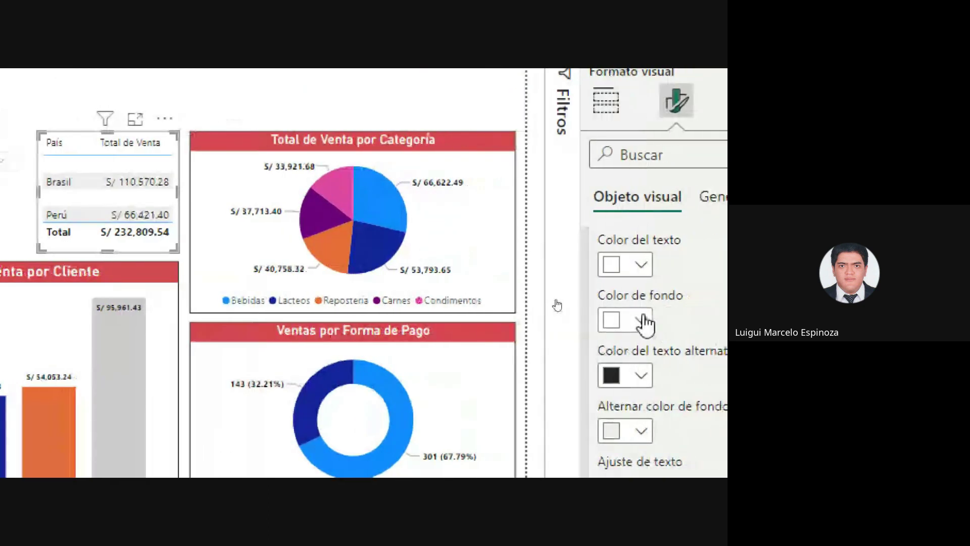
pyautogui.click(652, 320)
pyautogui.click(660, 226)
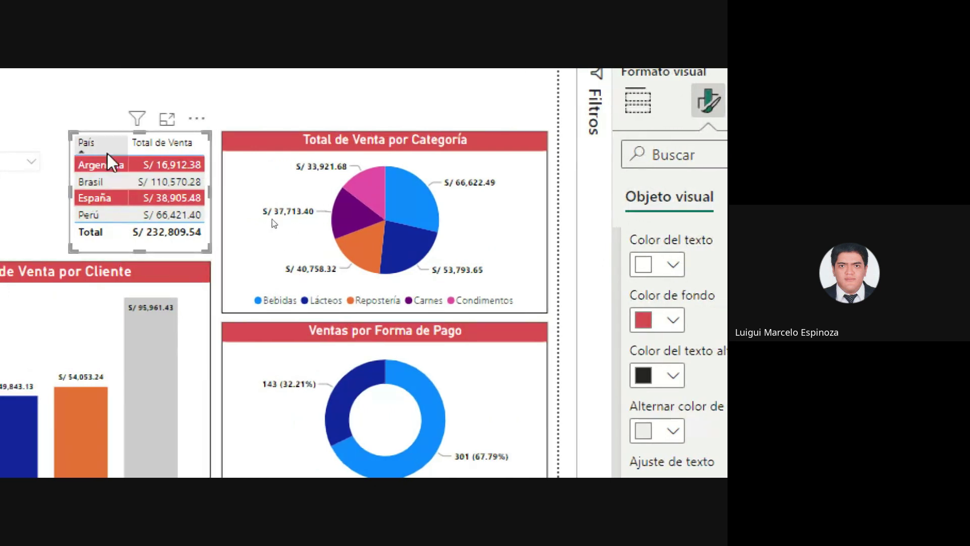
# Step: Format the País table's column headers with white text on a red background
pyautogui.scroll(3, 384, 354)
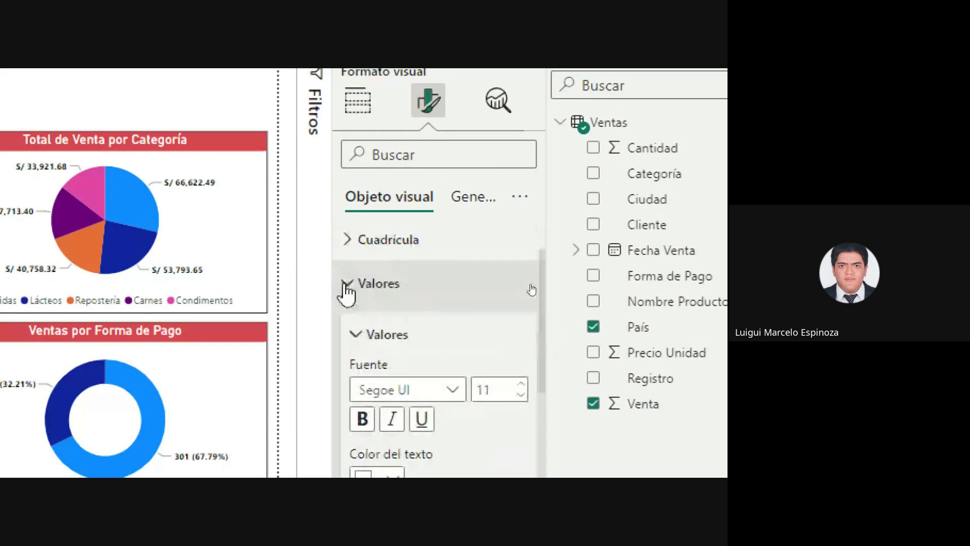
pyautogui.click(348, 283)
pyautogui.click(364, 303)
pyautogui.scroll(-3, 387, 363)
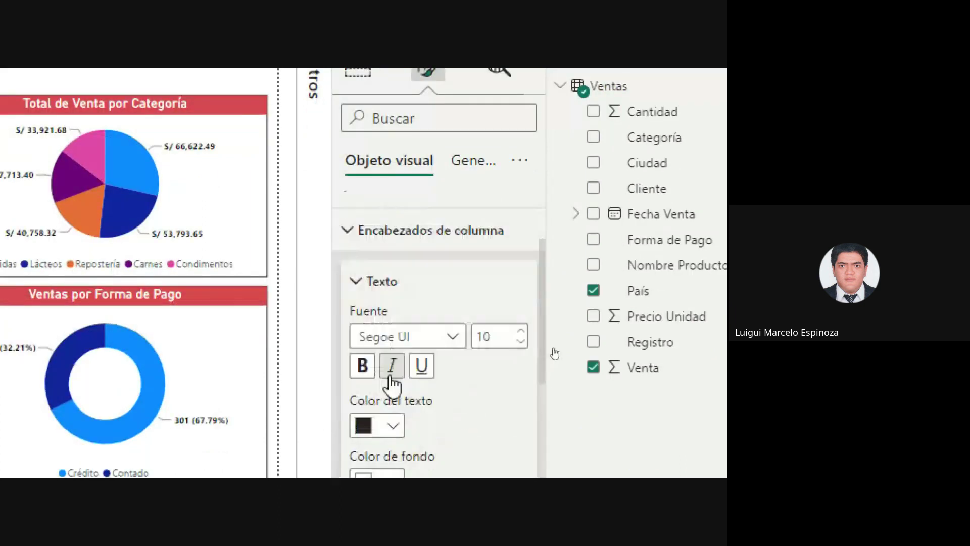
pyautogui.click(393, 327)
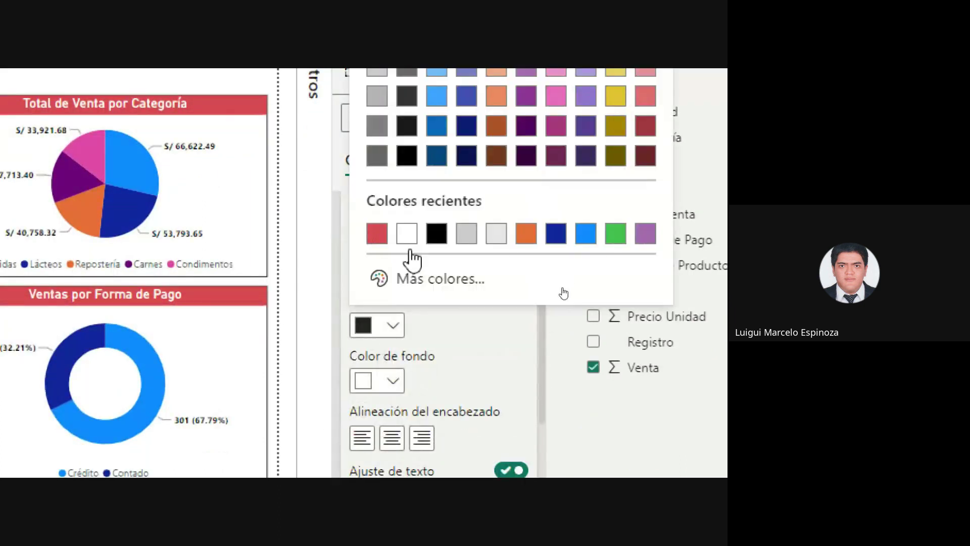
pyautogui.click(409, 235)
pyautogui.click(393, 380)
pyautogui.click(377, 288)
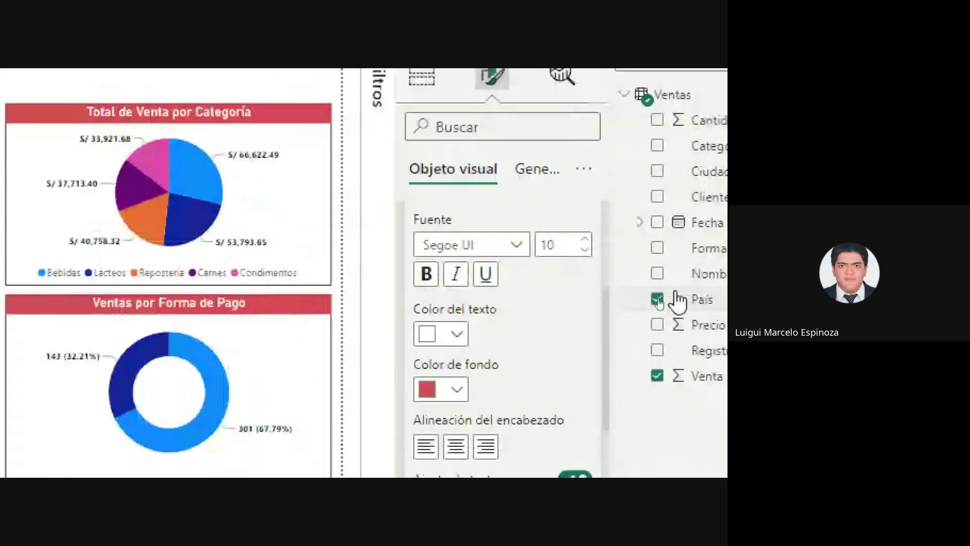
# Step: Set the País table's values to black text on a light gray background
pyautogui.scroll(5, 541, 340)
pyautogui.click(429, 353)
pyautogui.click(412, 316)
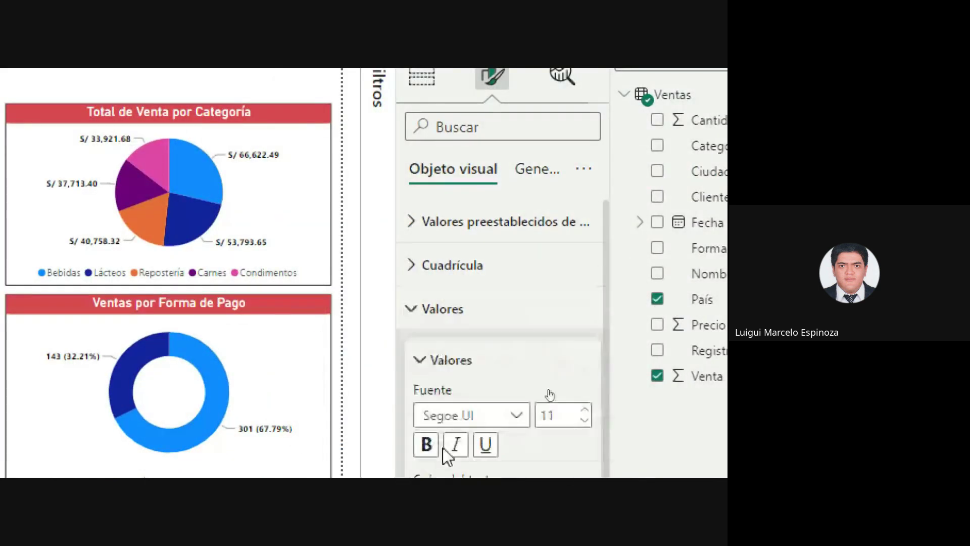
pyautogui.scroll(-3, 440, 424)
pyautogui.click(458, 305)
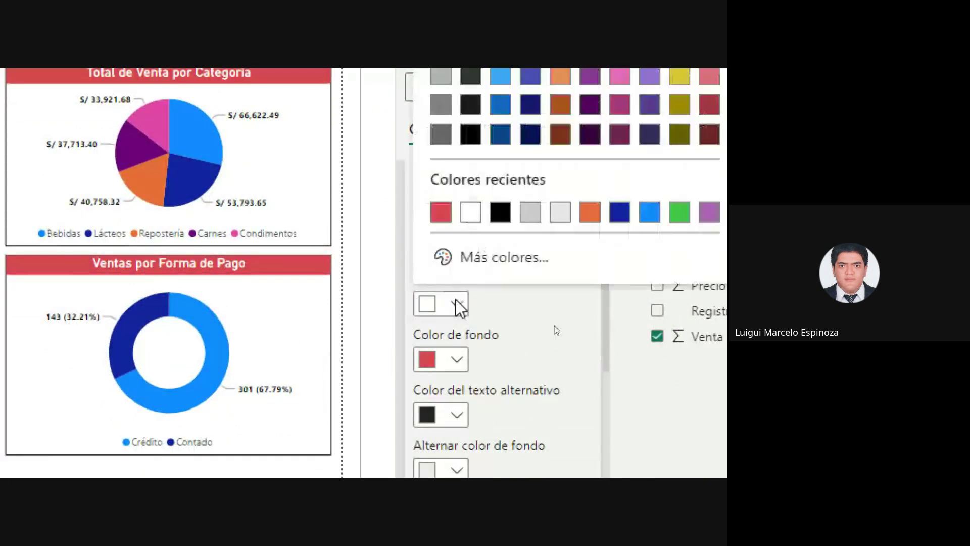
pyautogui.click(457, 305)
pyautogui.click(458, 310)
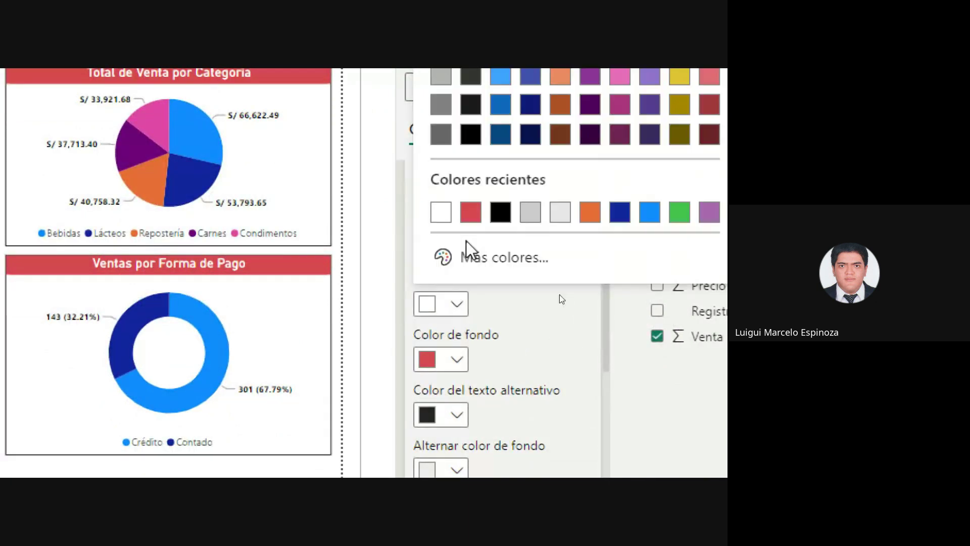
pyautogui.click(501, 212)
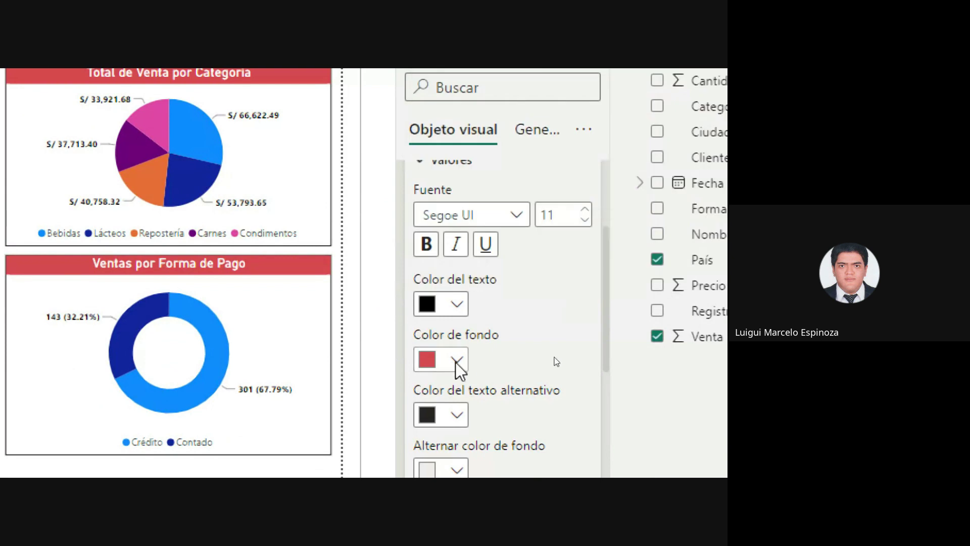
pyautogui.click(456, 359)
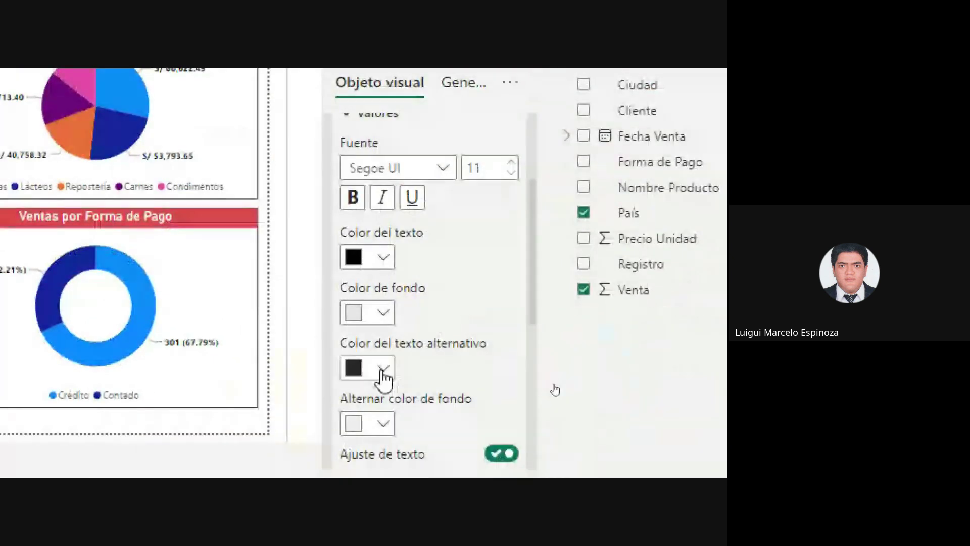
# Step: Try red alternate text on a white alternate background for the País table's values
pyautogui.click(383, 368)
pyautogui.click(456, 276)
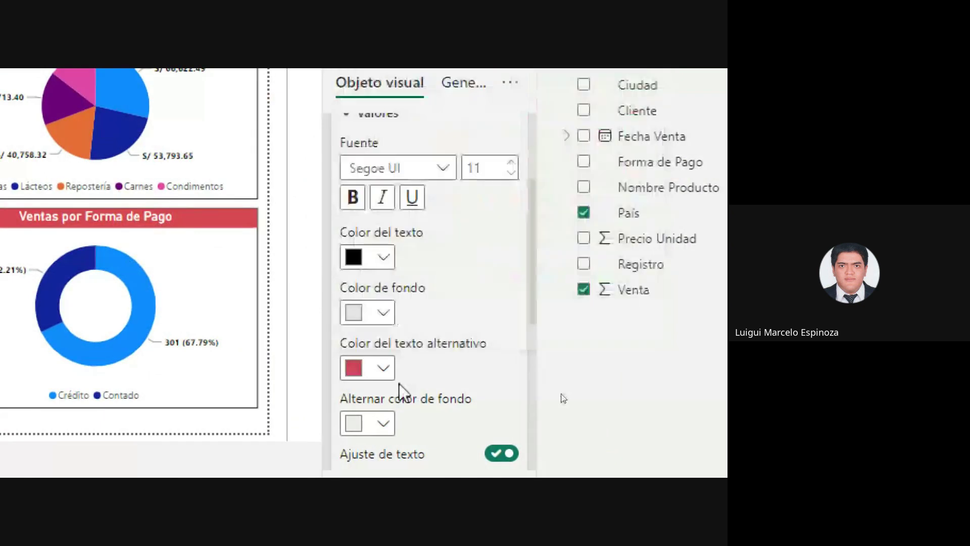
pyautogui.click(387, 423)
pyautogui.click(455, 332)
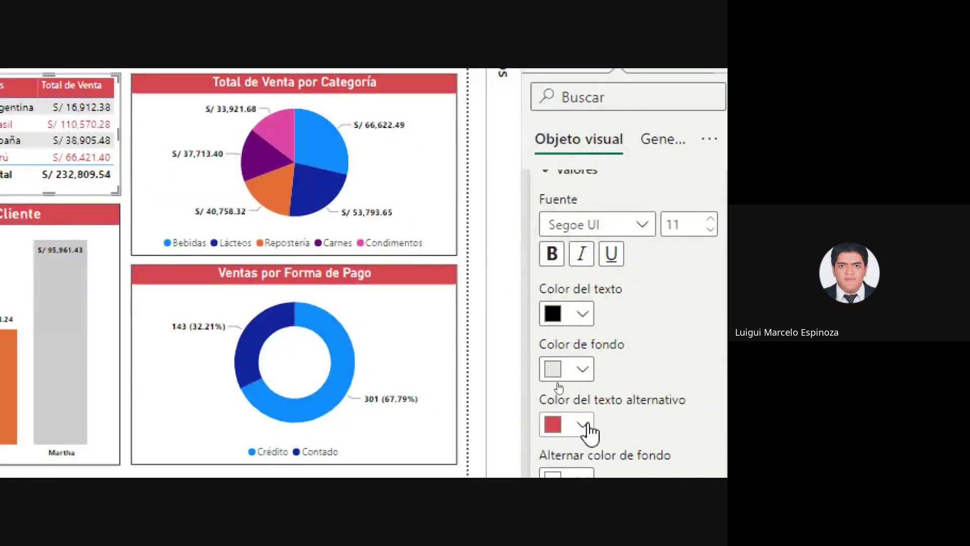
# Step: Set the País table's alternate rows to white text on a red background and deselect the table
pyautogui.click(587, 424)
pyautogui.click(566, 332)
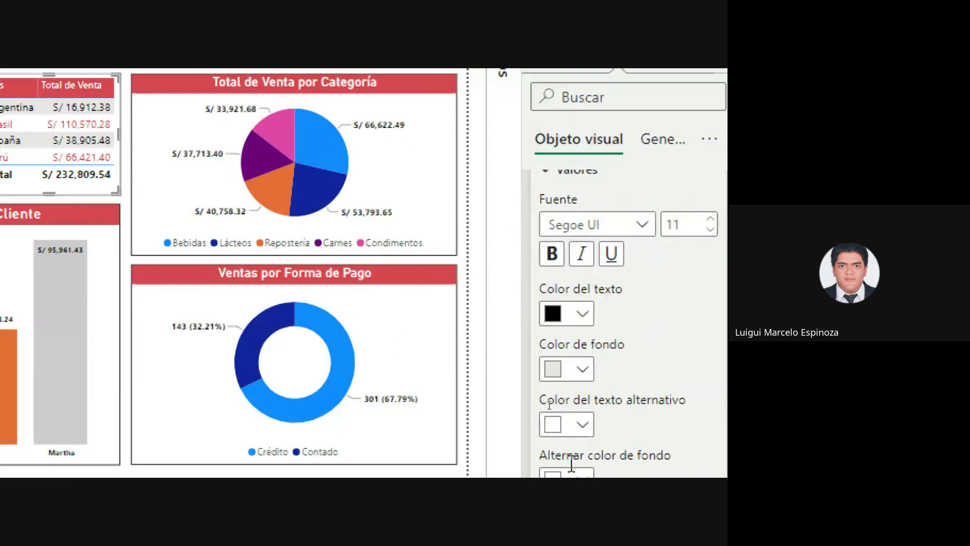
pyautogui.click(582, 464)
pyautogui.click(595, 372)
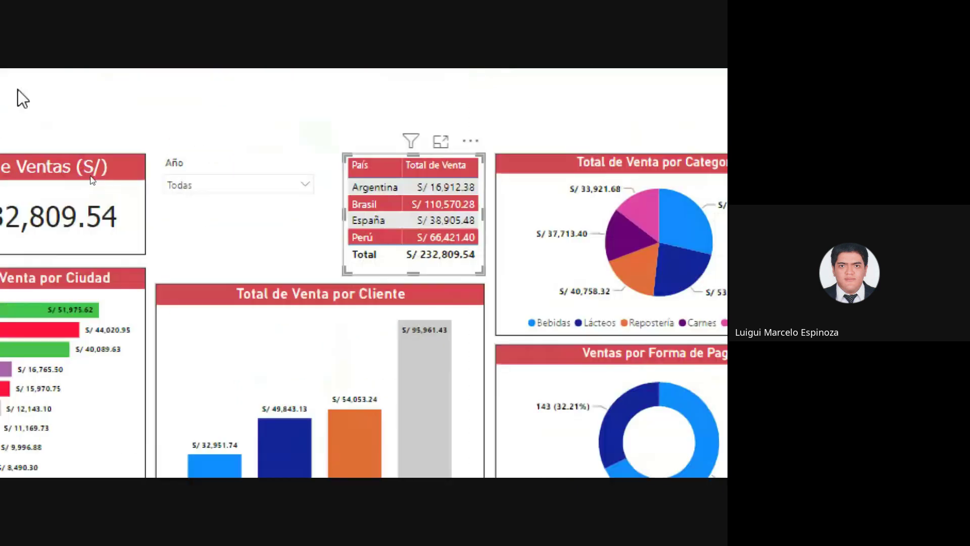
pyautogui.click(206, 259)
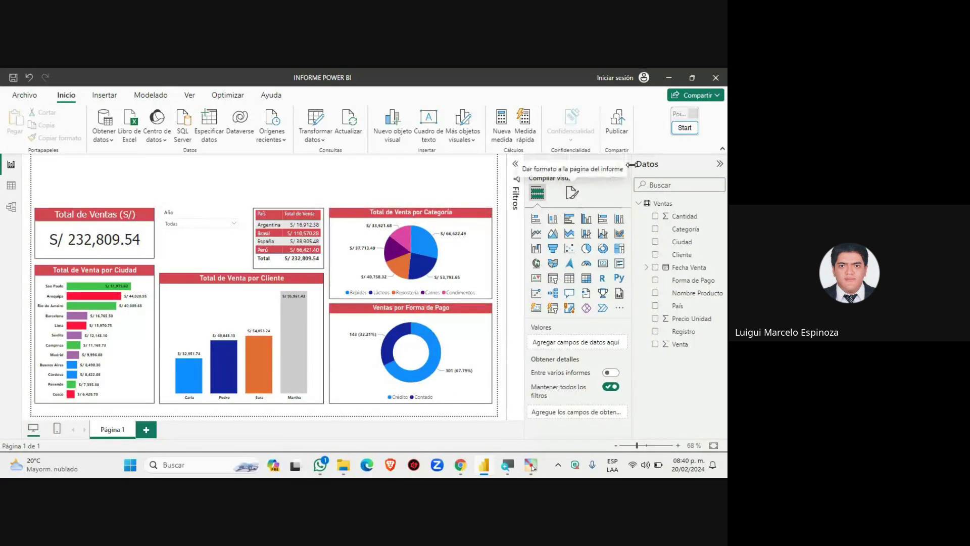
# Step: Change the Año slicer's style to Lista vertical and make the slicer taller to fit all its years
pyautogui.click(202, 229)
pyautogui.click(571, 193)
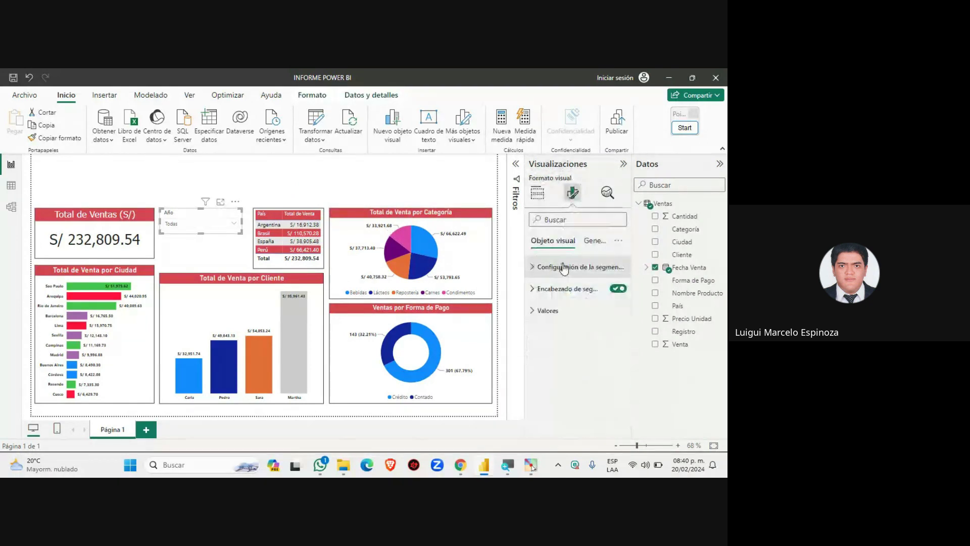
pyautogui.click(563, 267)
pyautogui.click(561, 319)
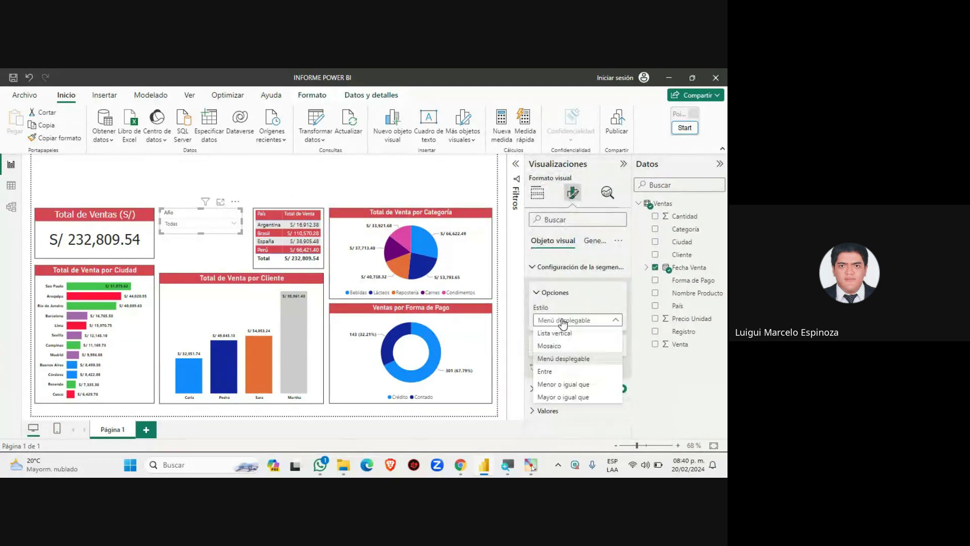
pyautogui.click(566, 344)
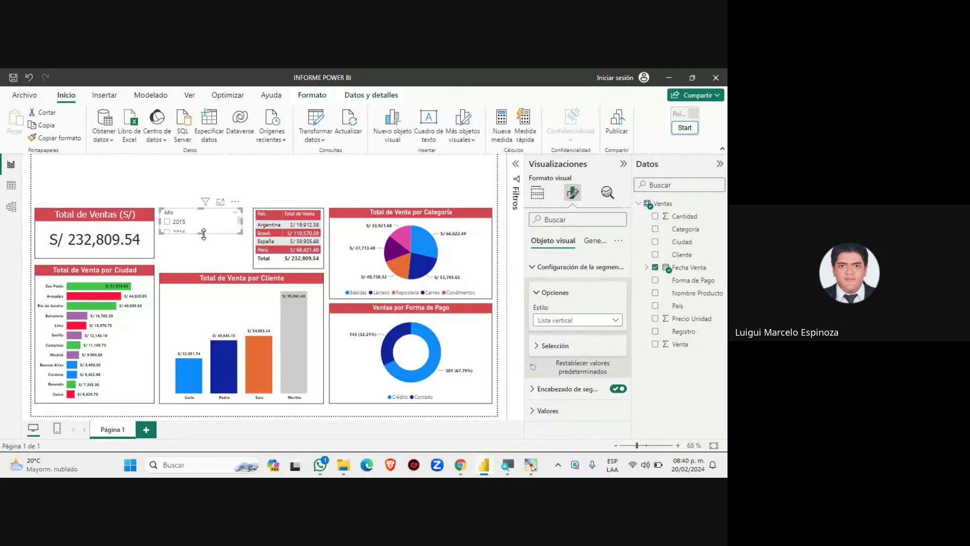
pyautogui.moveTo(203, 234); pyautogui.dragTo(202, 268)
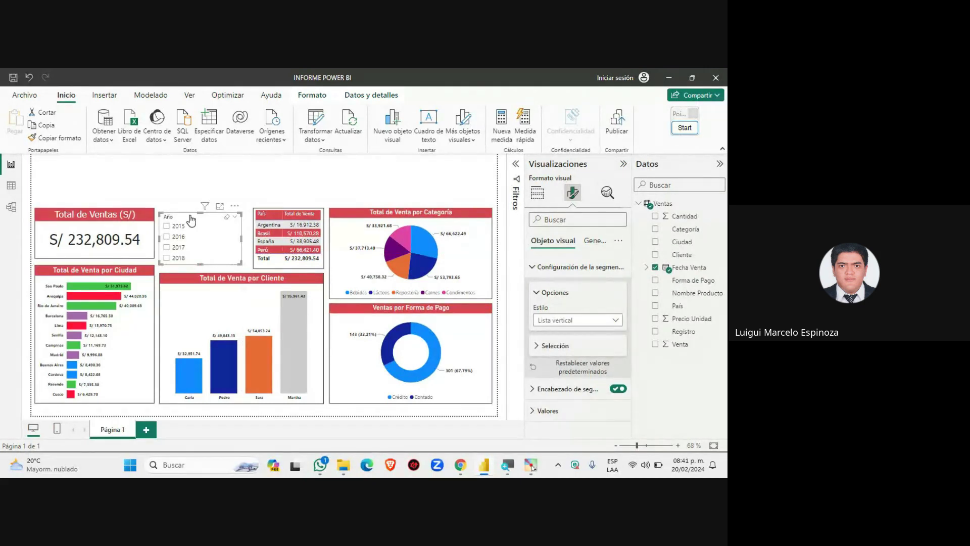
# Step: Test the Año slicer by filtering the dashboard to 2016 and clearing that selection
pyautogui.click(227, 239)
pyautogui.click(167, 232)
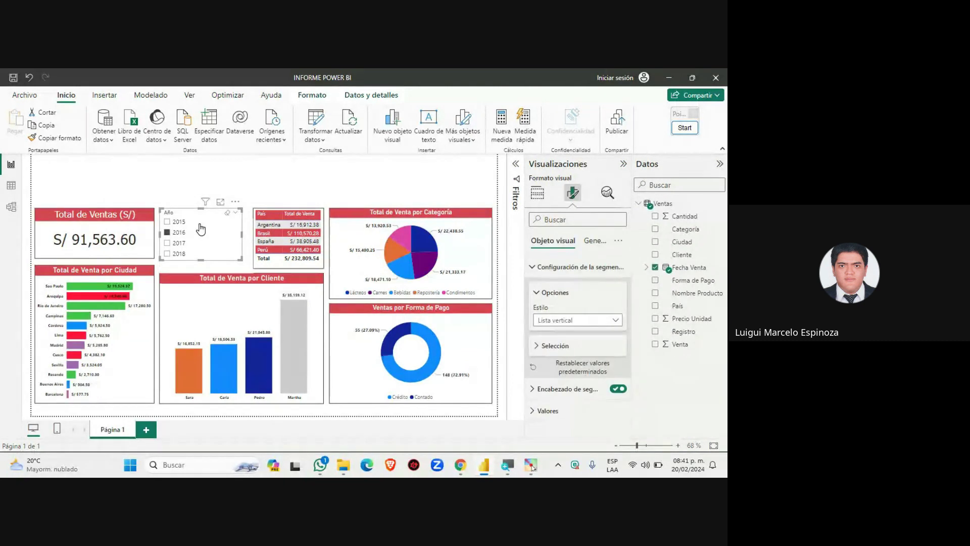
pyautogui.click(166, 232)
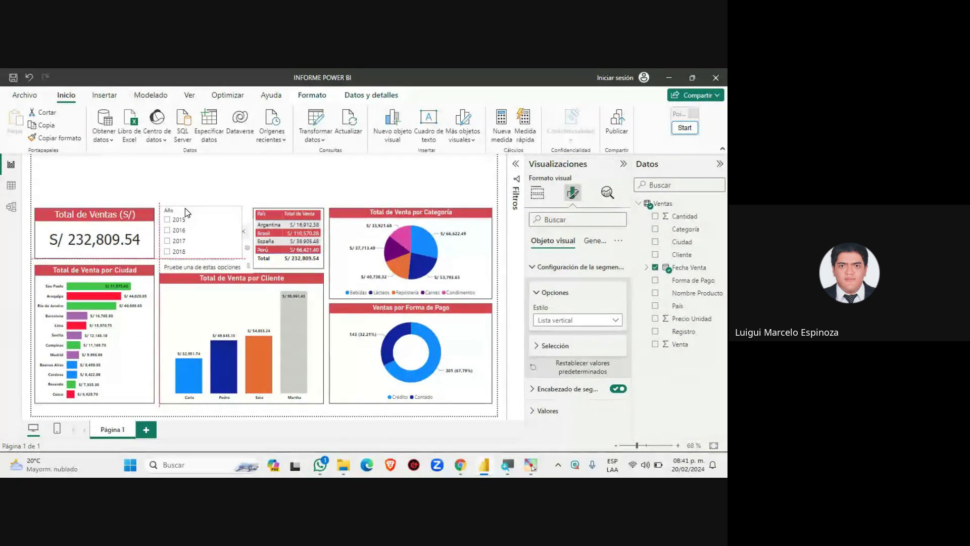
# Step: Dismiss the synonyms suggestion, drag the stray Q&A visual off the Año slicer and delete it
pyautogui.click(233, 251)
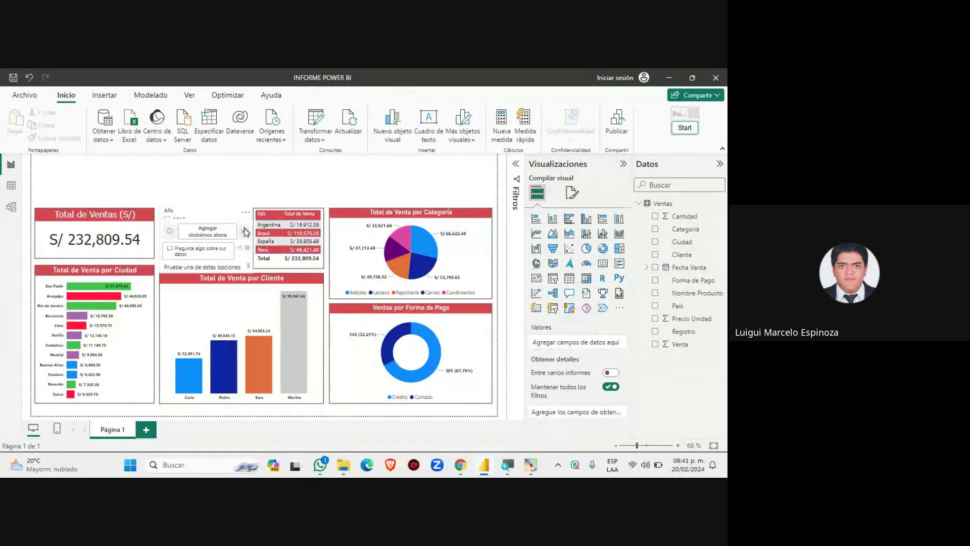
pyautogui.click(244, 232)
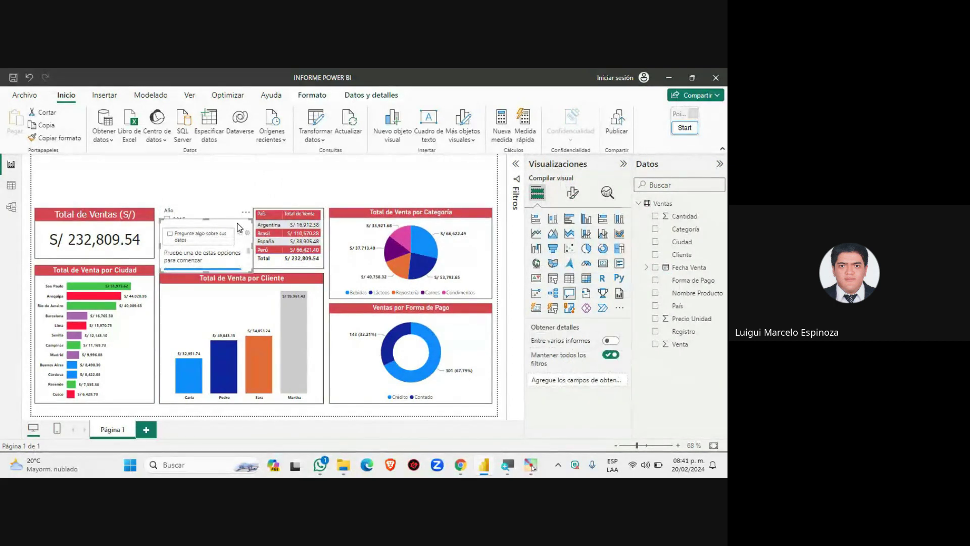
pyautogui.moveTo(239, 227); pyautogui.dragTo(353, 176)
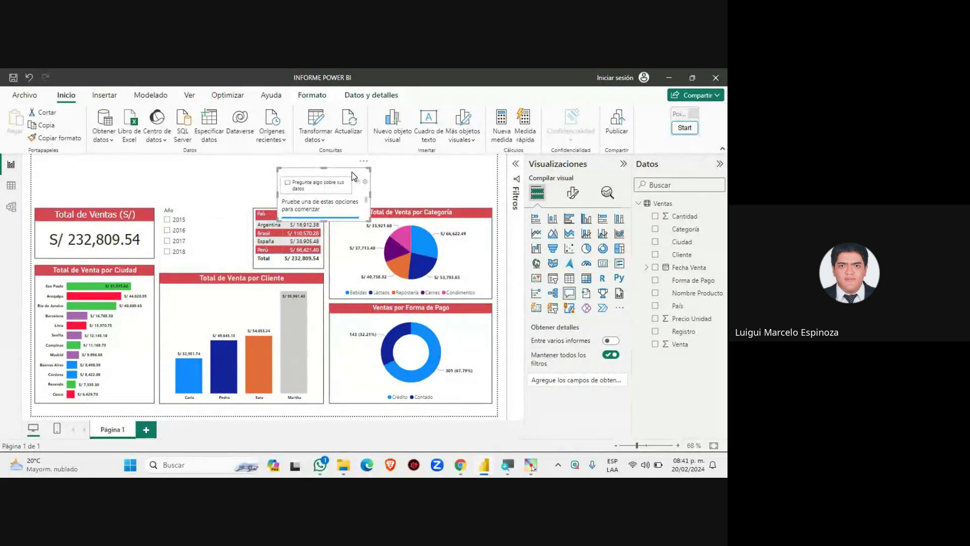
pyautogui.press('Delete')
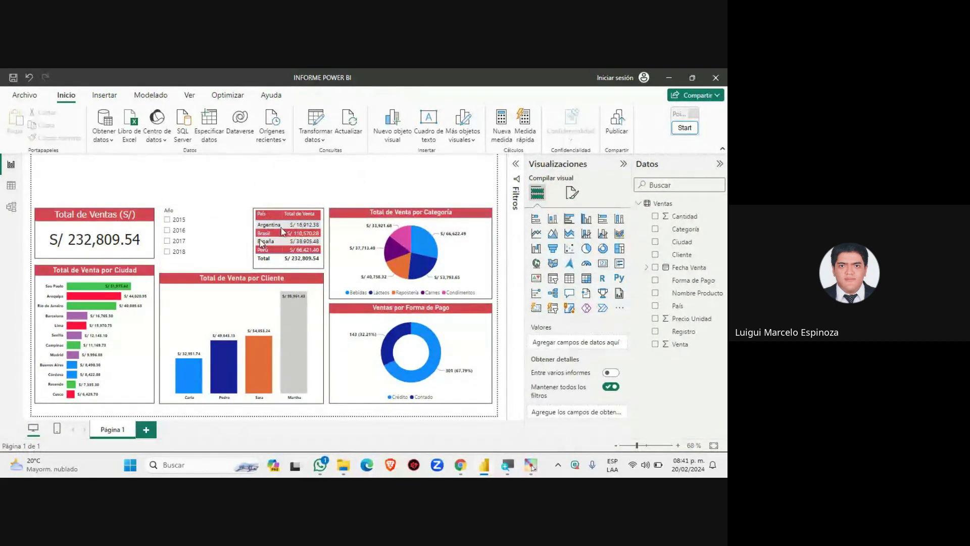
# Step: Narrow the Año slicer and center it between the Total de Ventas card and the País table
pyautogui.click(202, 258)
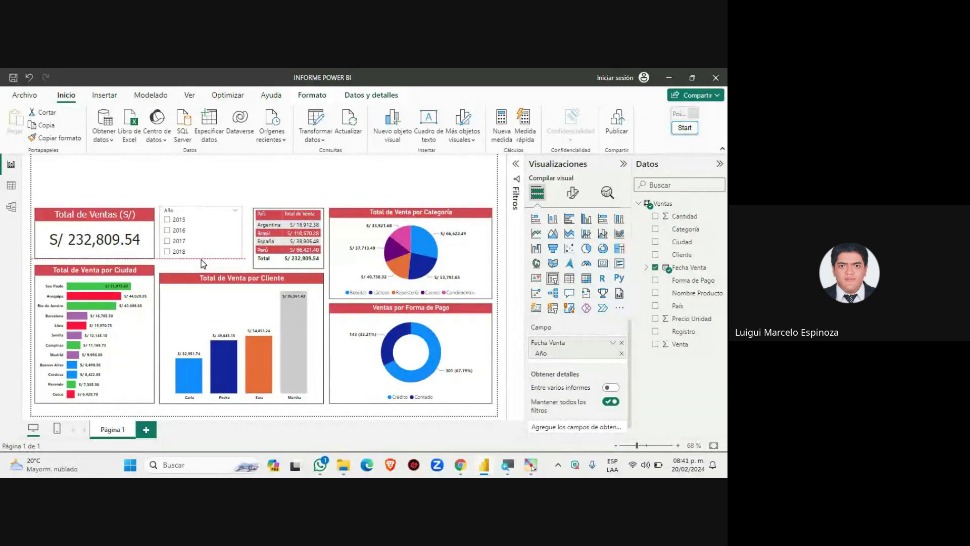
pyautogui.moveTo(201, 263); pyautogui.dragTo(201, 257)
pyautogui.moveTo(243, 232); pyautogui.dragTo(212, 247)
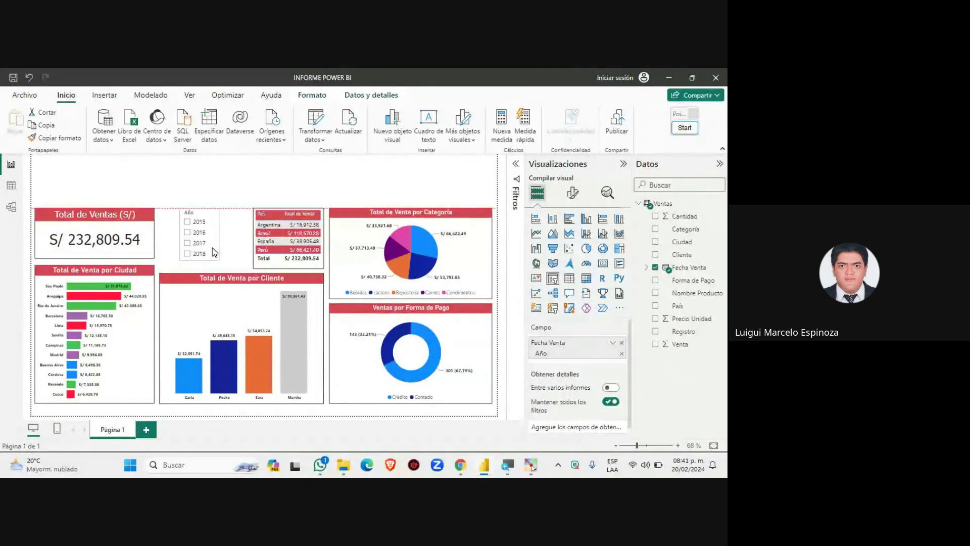
pyautogui.click(293, 186)
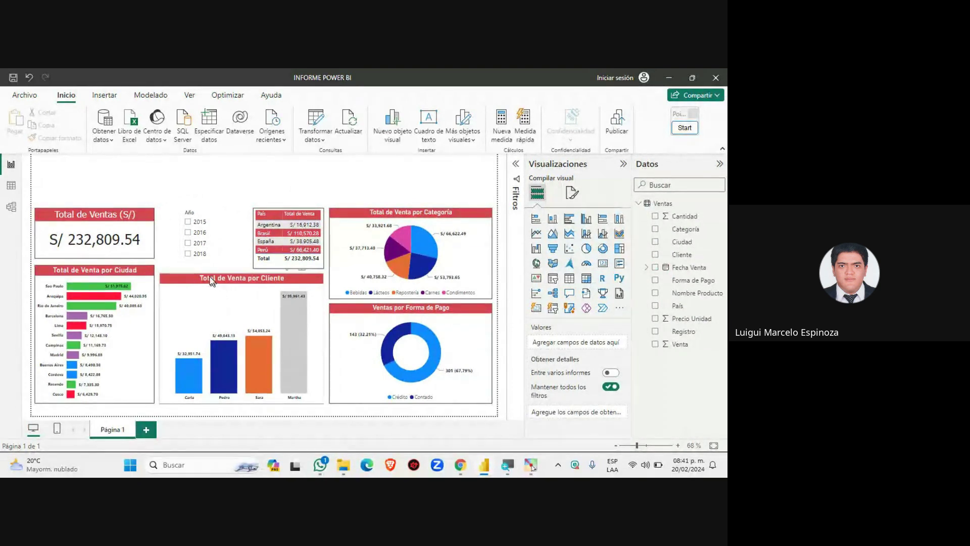
# Step: Demonstrate the Año slicer by filtering the dashboard to 2015, 2016, 2017 and 2018 in turn, and clear the filter and selection
pyautogui.click(188, 222)
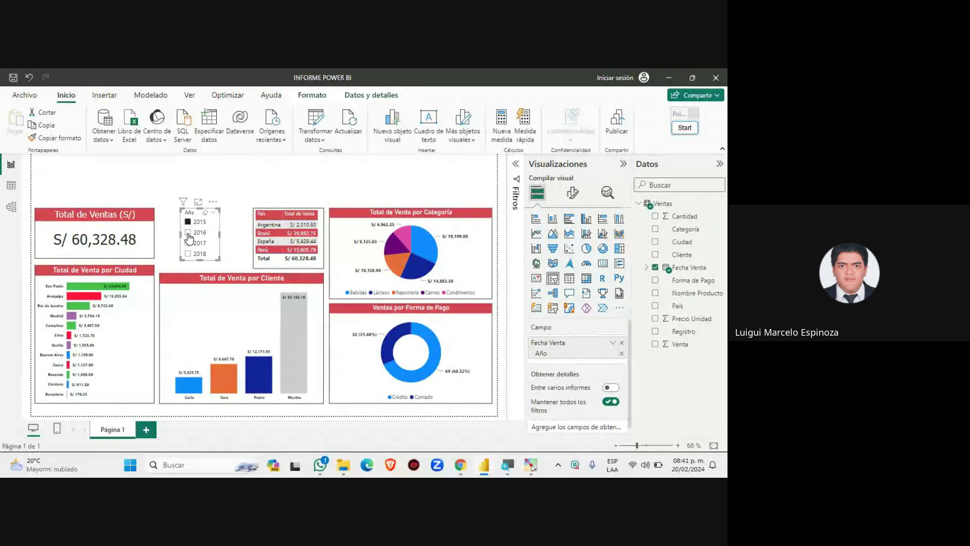
pyautogui.click(188, 233)
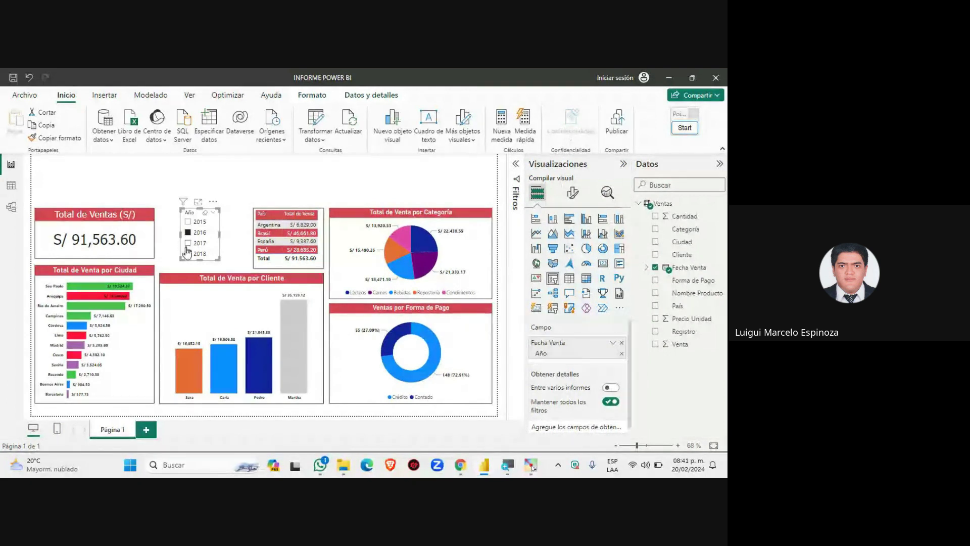
pyautogui.click(188, 243)
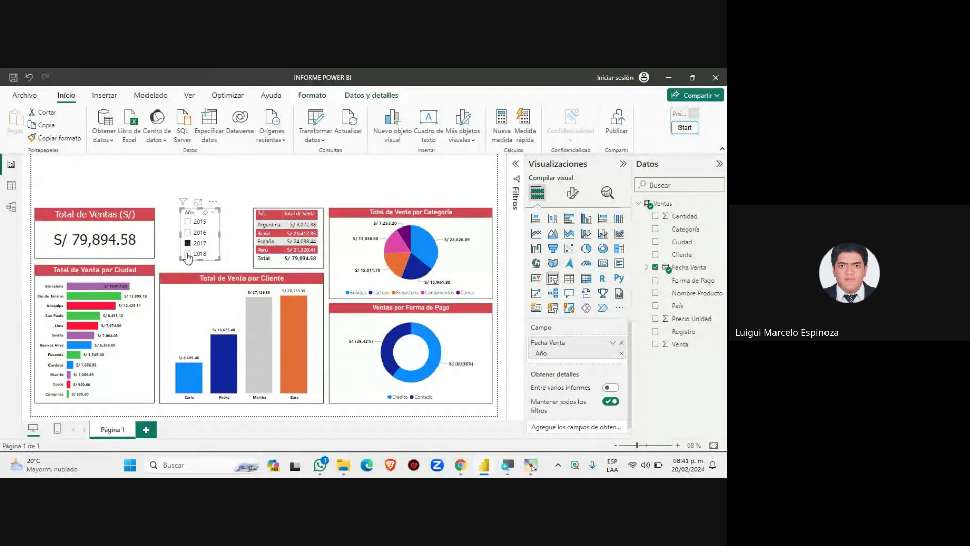
pyautogui.click(187, 255)
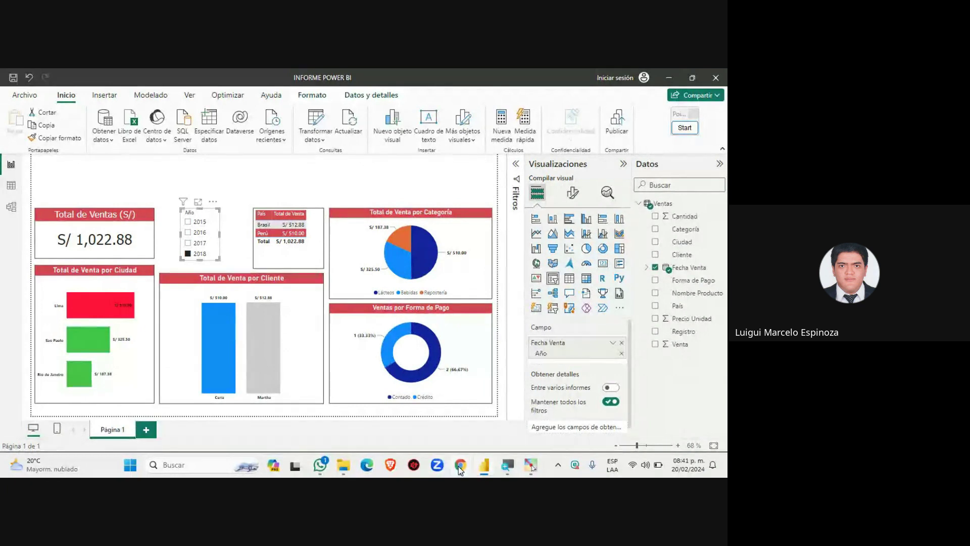
pyautogui.click(598, 383)
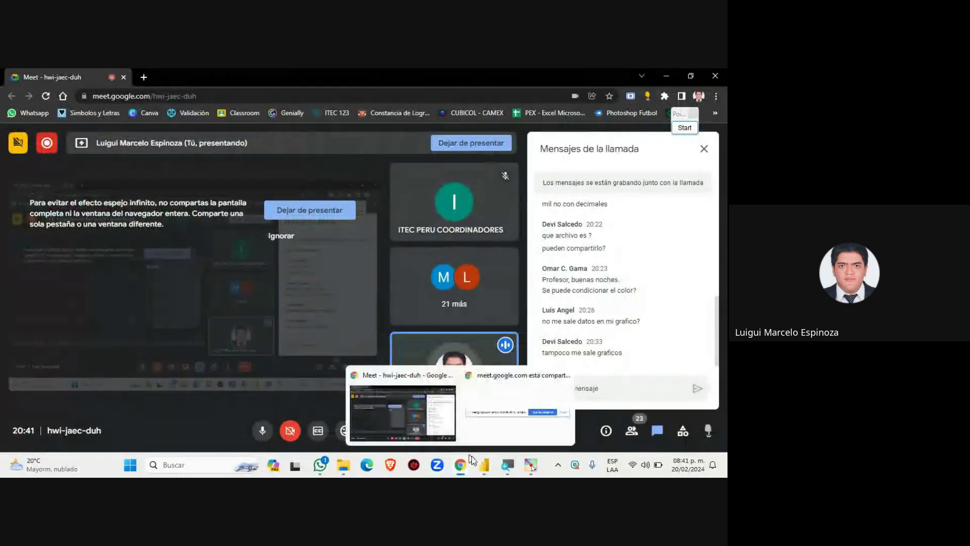
pyautogui.click(484, 464)
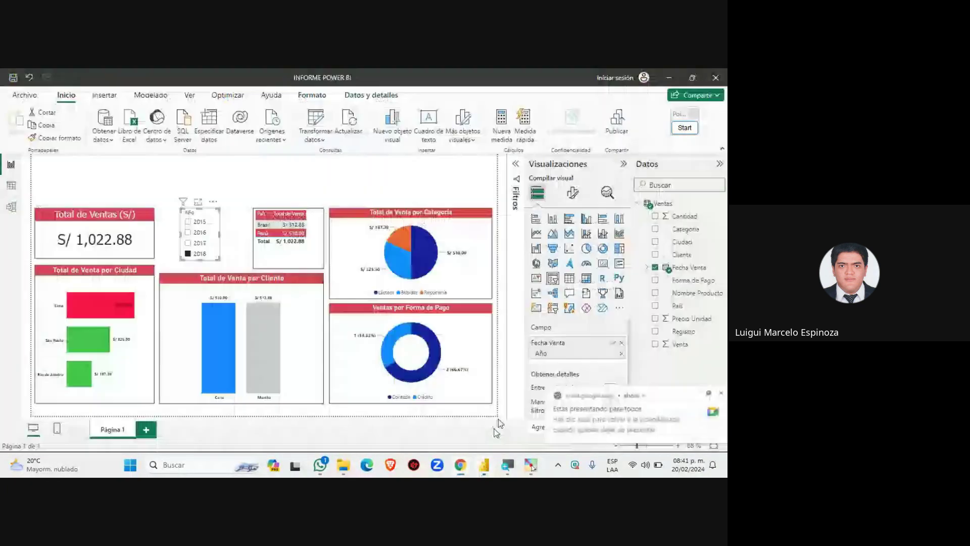
pyautogui.click(187, 253)
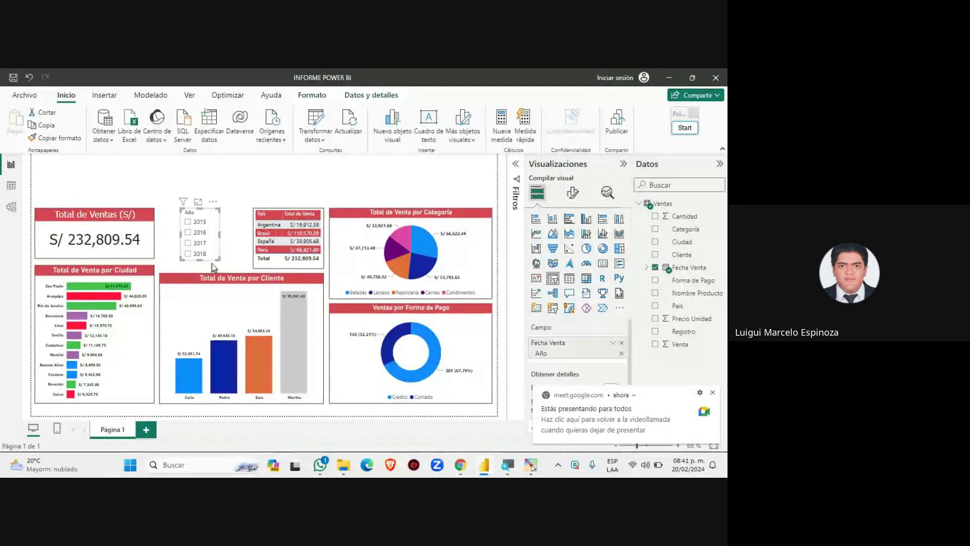
pyautogui.click(221, 237)
pyautogui.click(257, 185)
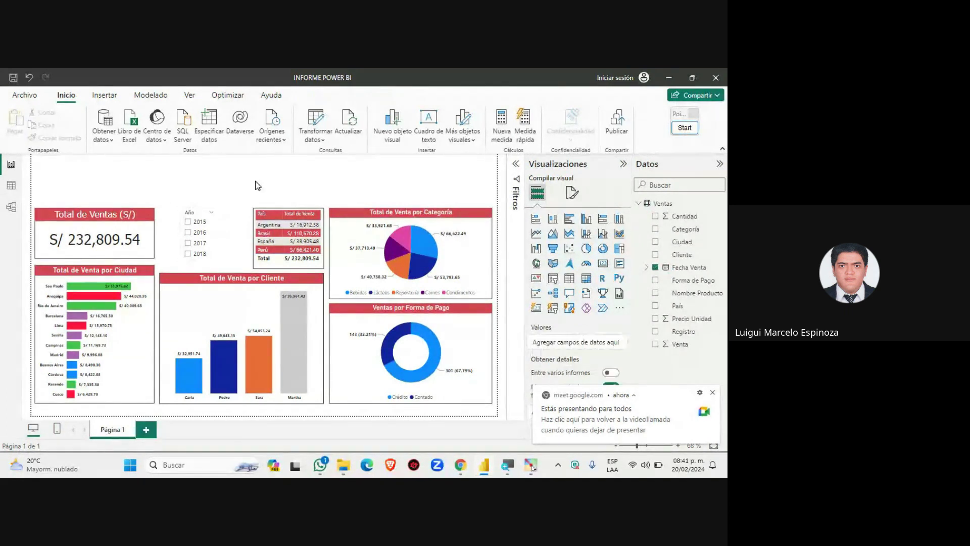
pyautogui.click(710, 391)
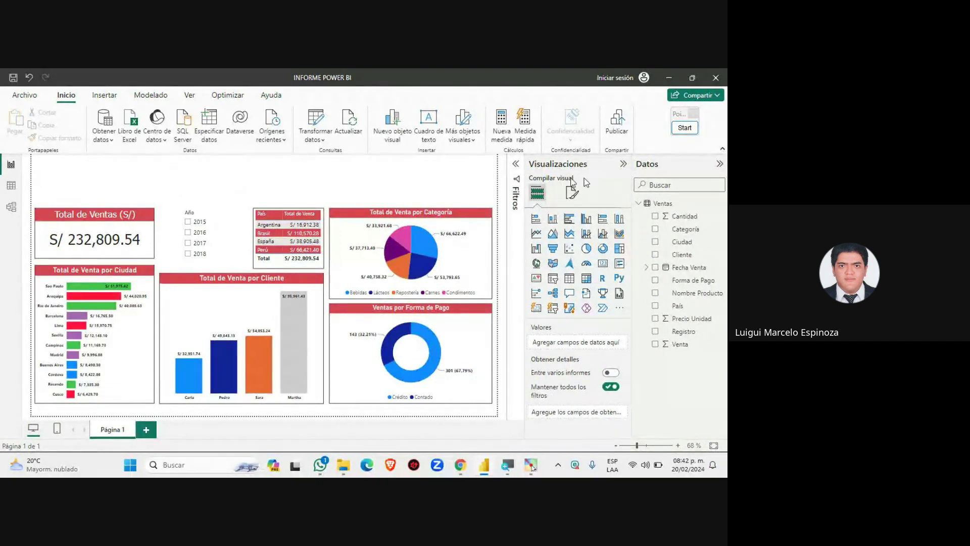
# Step: Mark the empty strip above the dashboard visuals with a red annotation rectangle and end the annotation
pyautogui.click(685, 128)
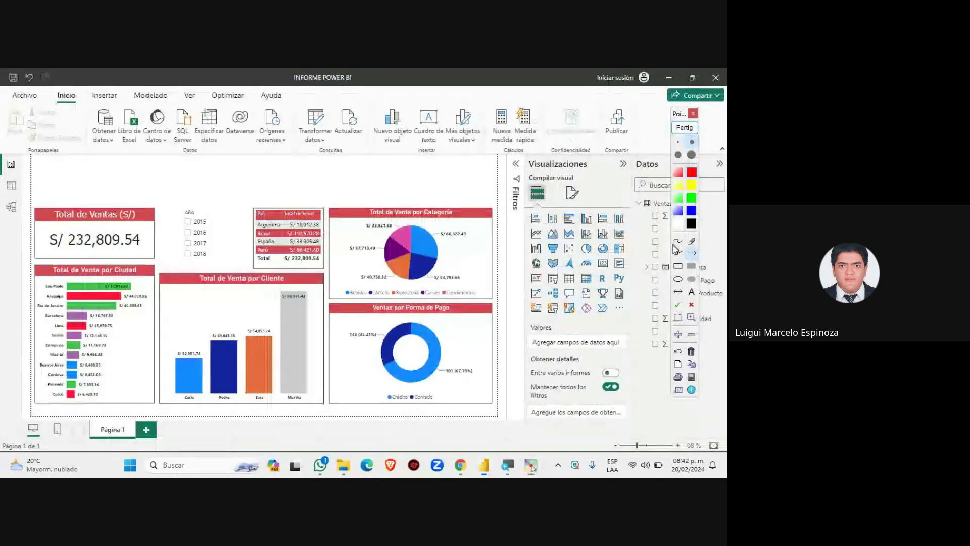
pyautogui.click(677, 266)
pyautogui.moveTo(41, 162)
pyautogui.mouseDown()
pyautogui.moveTo(301, 199)
pyautogui.moveTo(491, 204)
pyautogui.mouseUp()
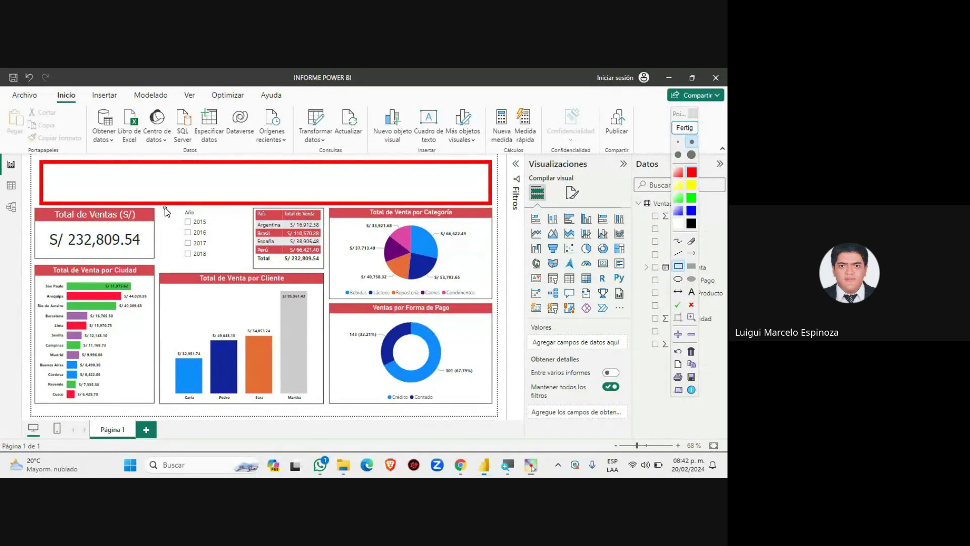
pyautogui.click(683, 128)
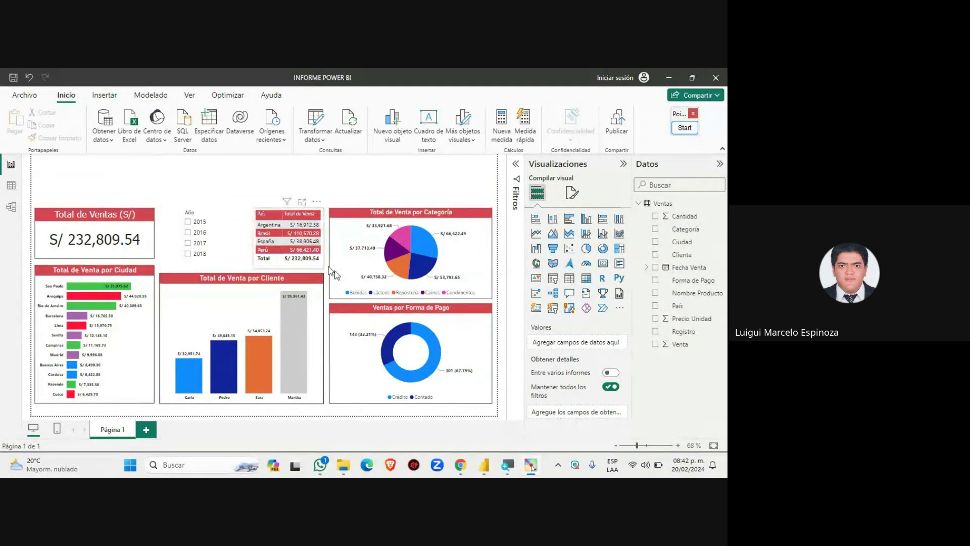
# Step: Check the Google Meet chat for student messages and return to the Power BI report with the insert commands available
pyautogui.moveTo(462, 469)
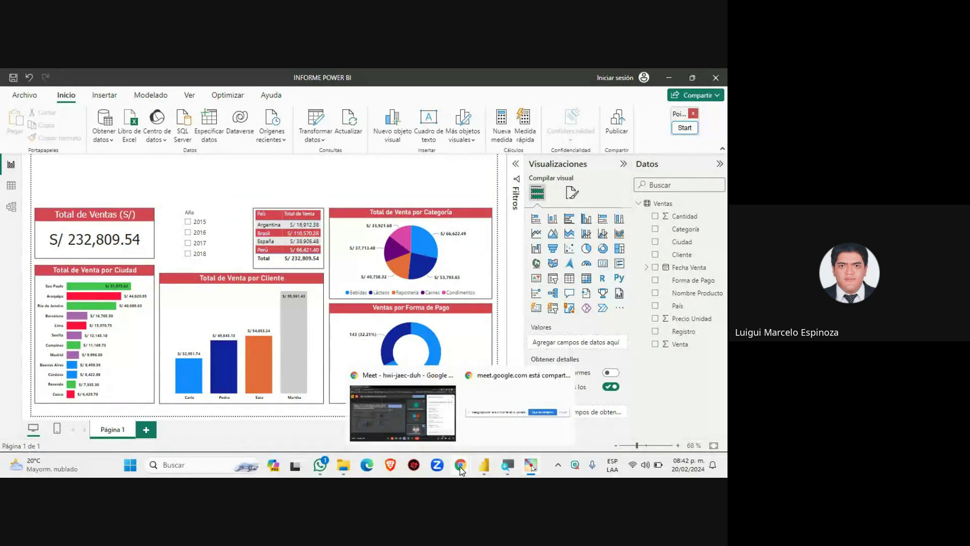
pyautogui.click(406, 420)
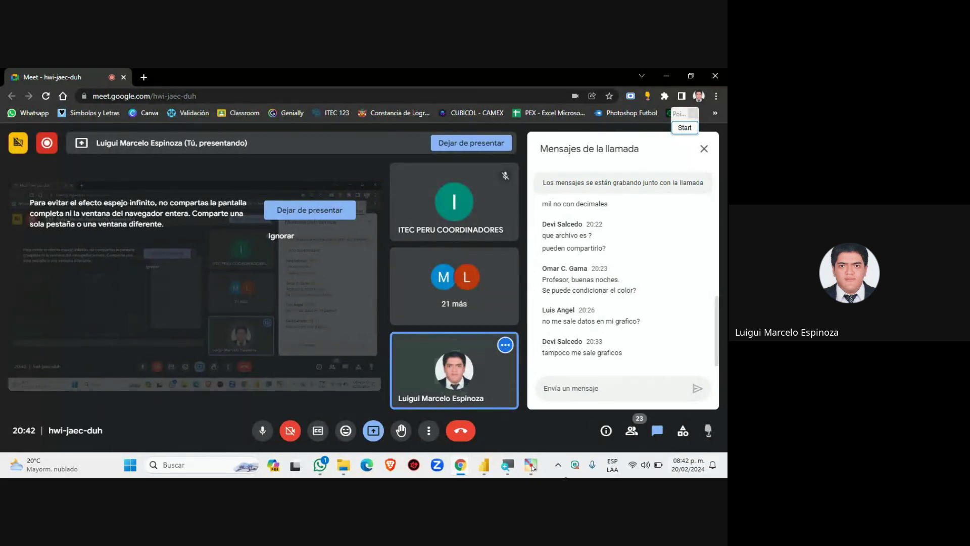
pyautogui.moveTo(511, 450)
pyautogui.click(484, 465)
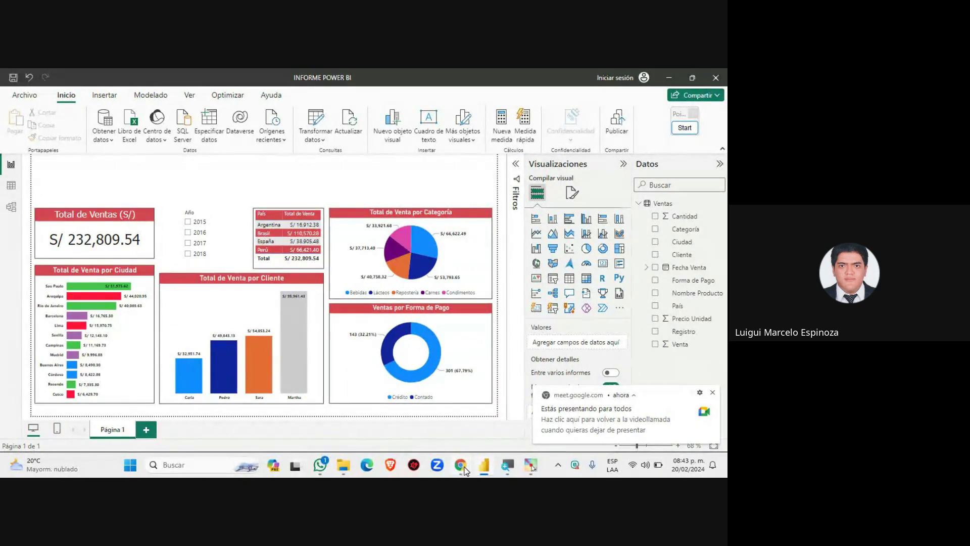
pyautogui.moveTo(461, 466)
pyautogui.click(416, 409)
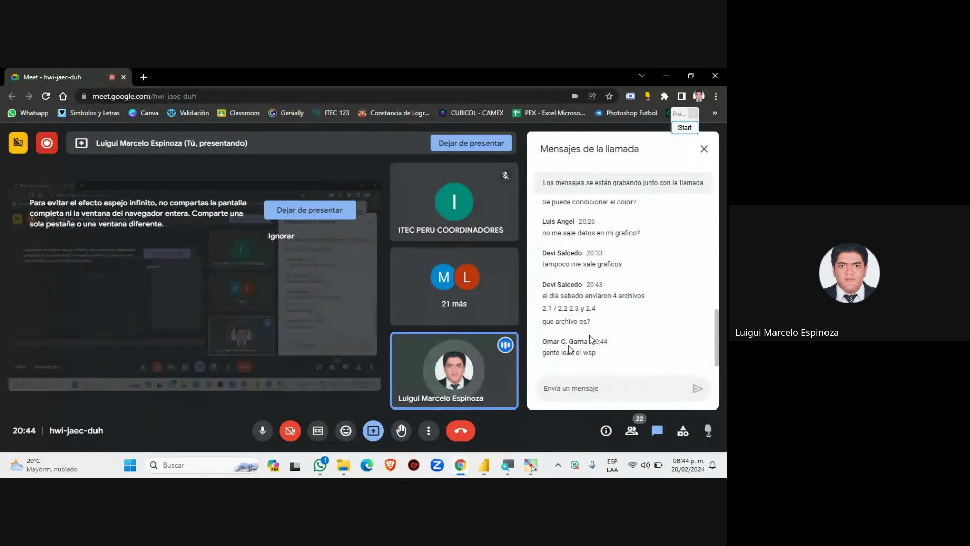
pyautogui.click(486, 466)
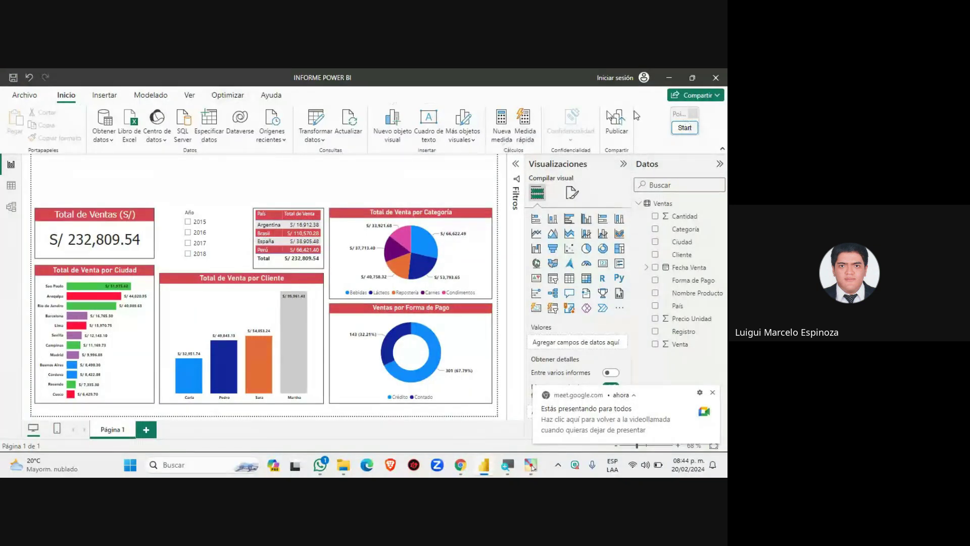
pyautogui.click(97, 96)
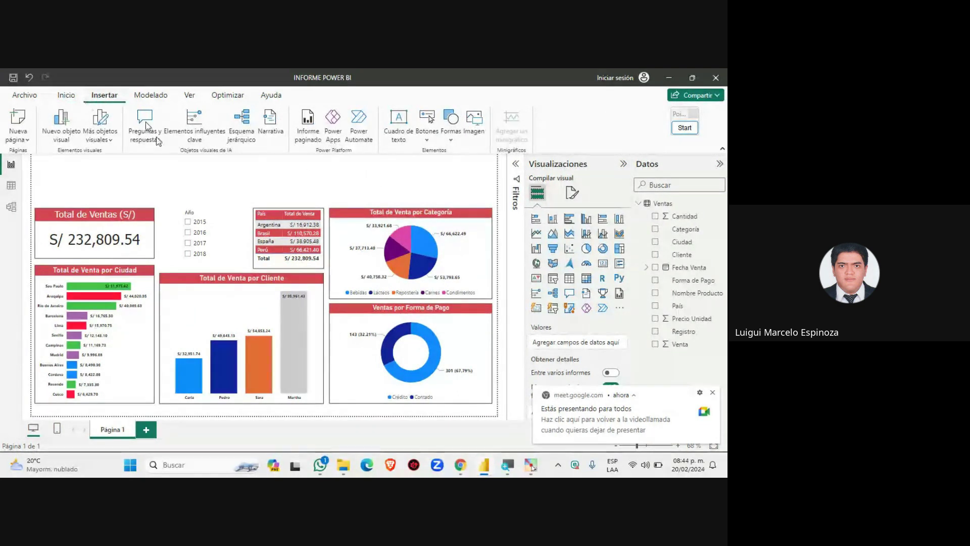
pyautogui.moveTo(460, 464)
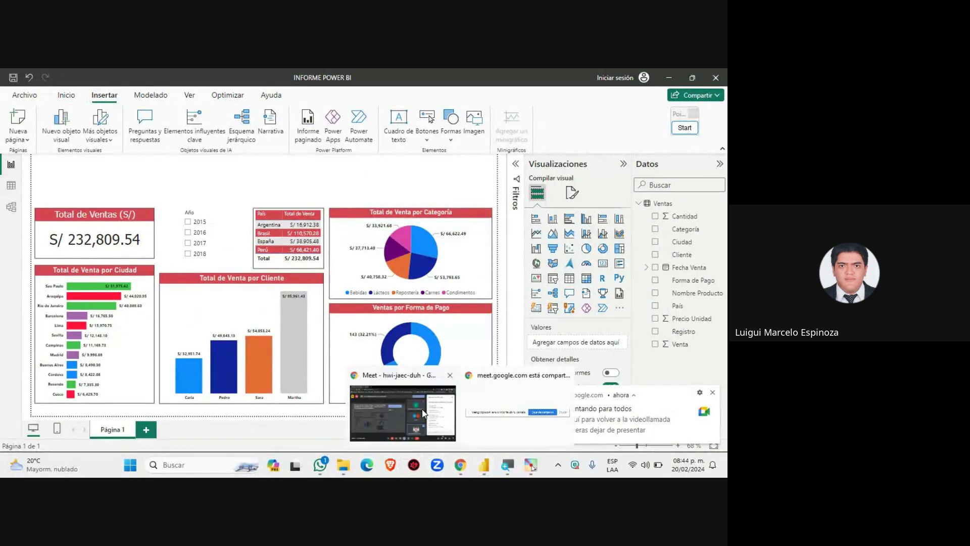
pyautogui.click(422, 408)
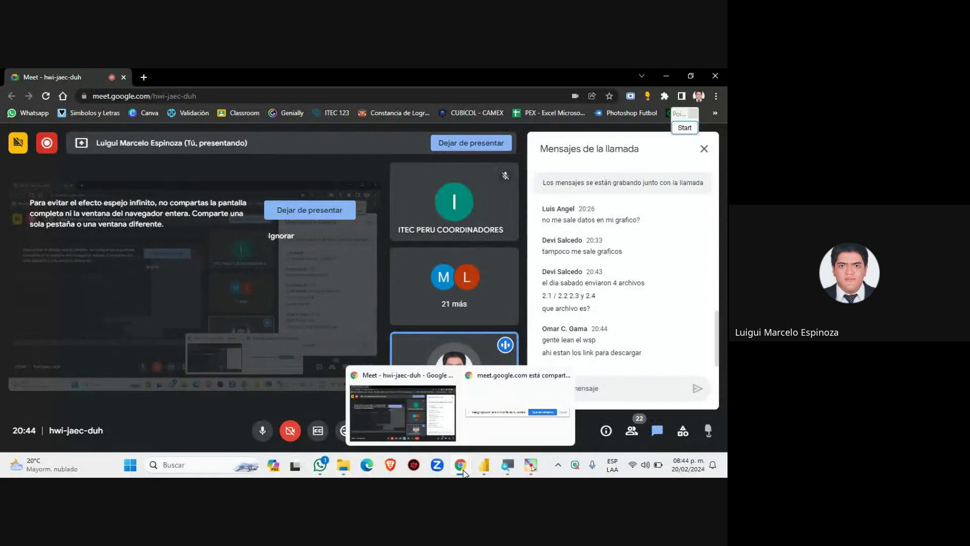
pyautogui.click(481, 464)
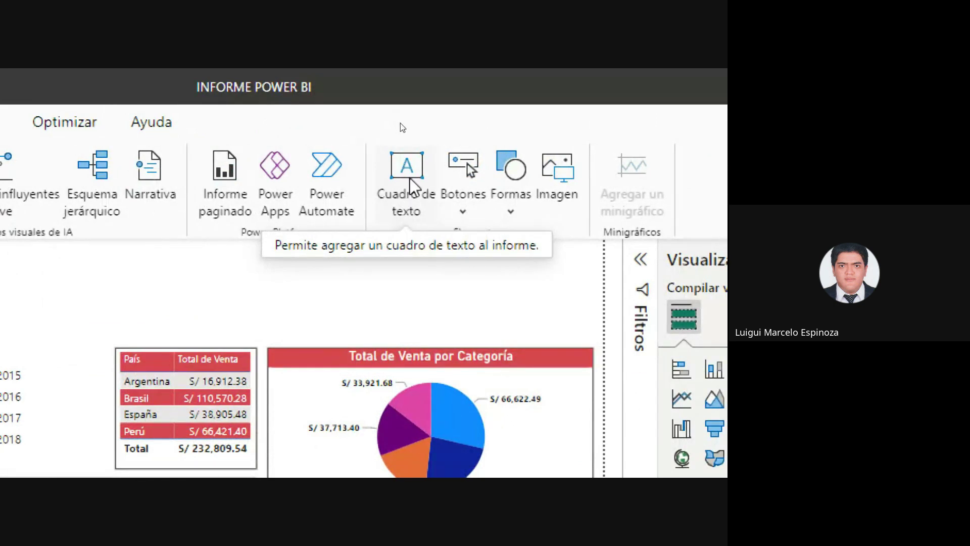
# Step: Insert a text box and fit it as a full-width banner in the empty strip above the dashboard visuals
pyautogui.click(411, 180)
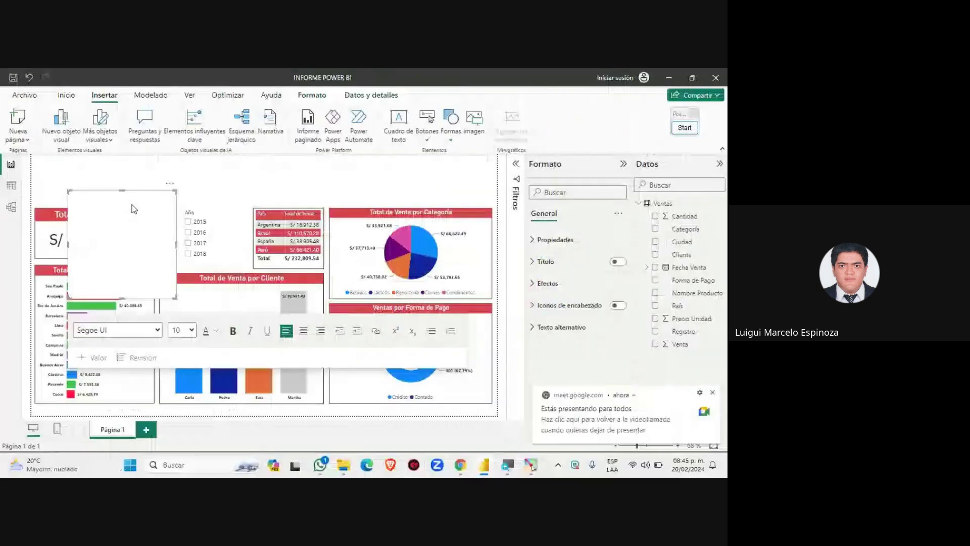
pyautogui.moveTo(100, 194); pyautogui.dragTo(71, 163)
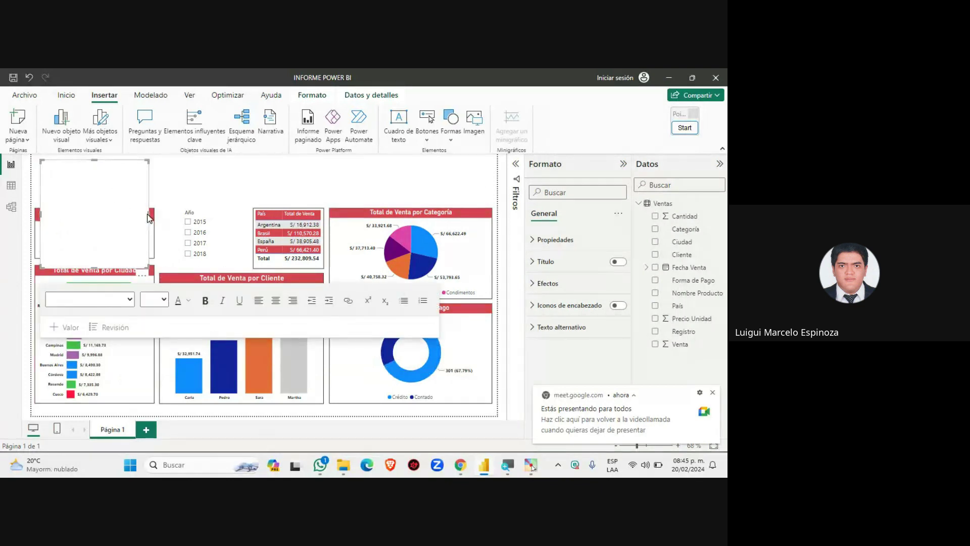
pyautogui.moveTo(148, 217); pyautogui.dragTo(494, 199)
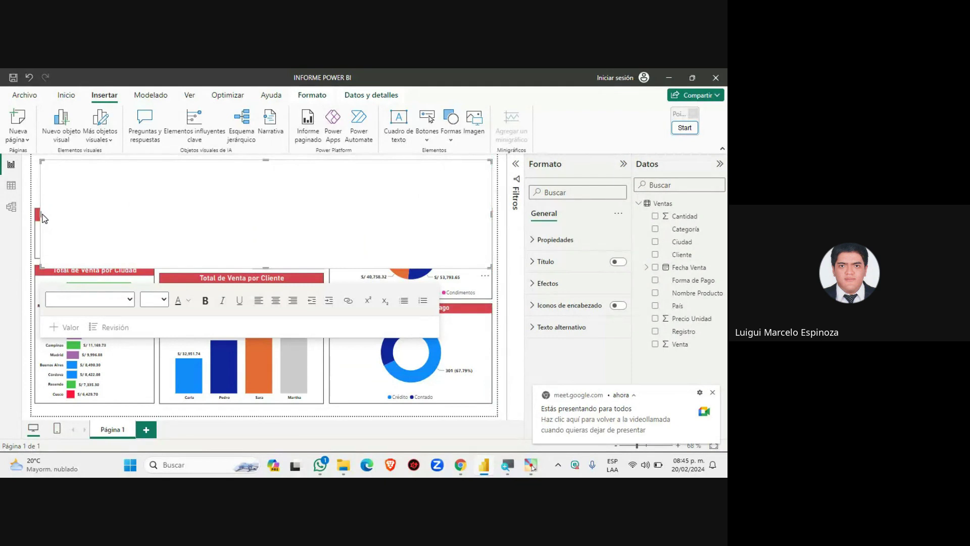
pyautogui.moveTo(42, 213); pyautogui.dragTo(35, 214)
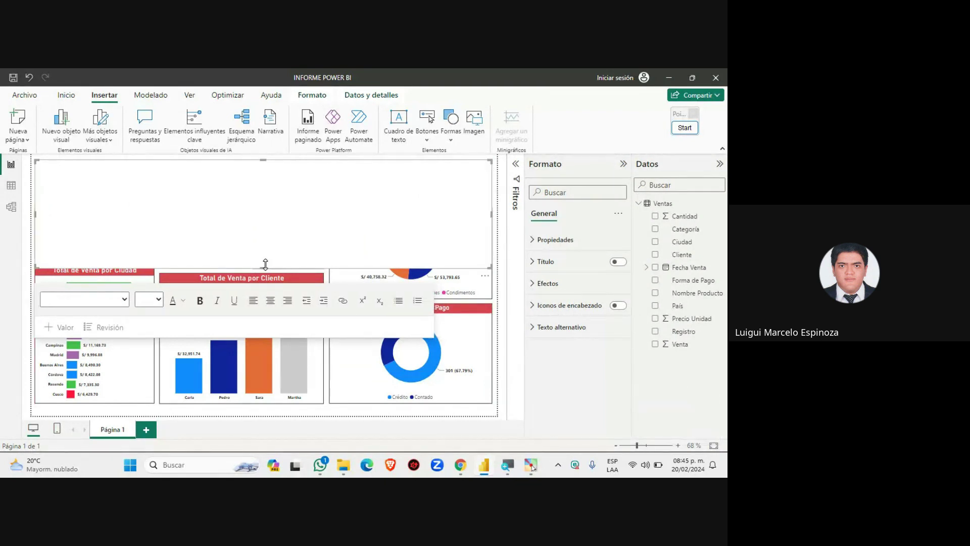
pyautogui.moveTo(266, 265); pyautogui.dragTo(263, 200)
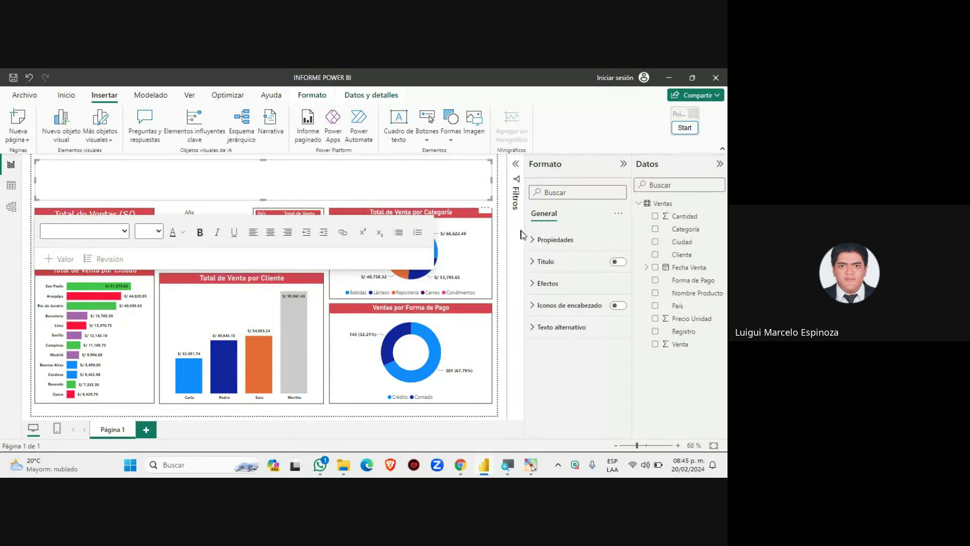
# Step: Set the banner text box's background to the recent red color used in the chart titles
pyautogui.click(538, 282)
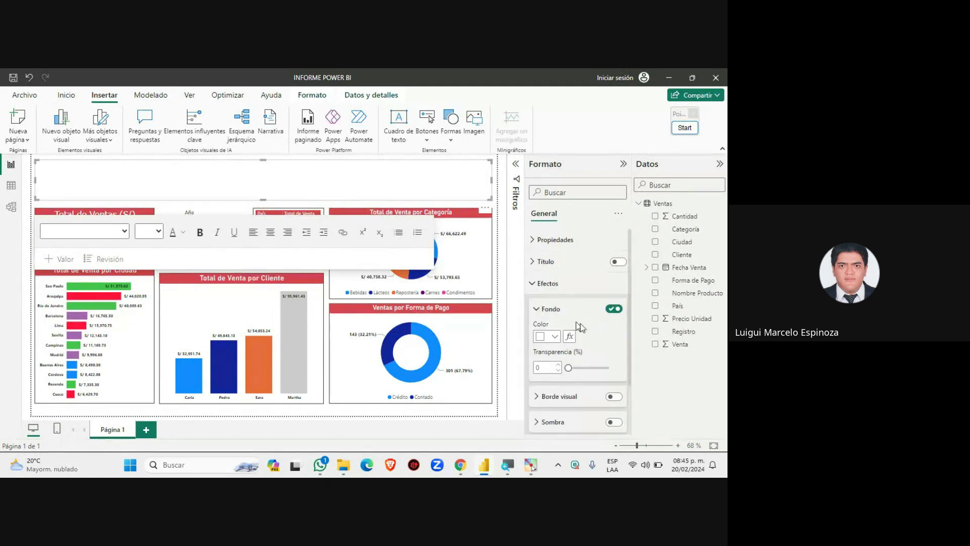
pyautogui.click(554, 337)
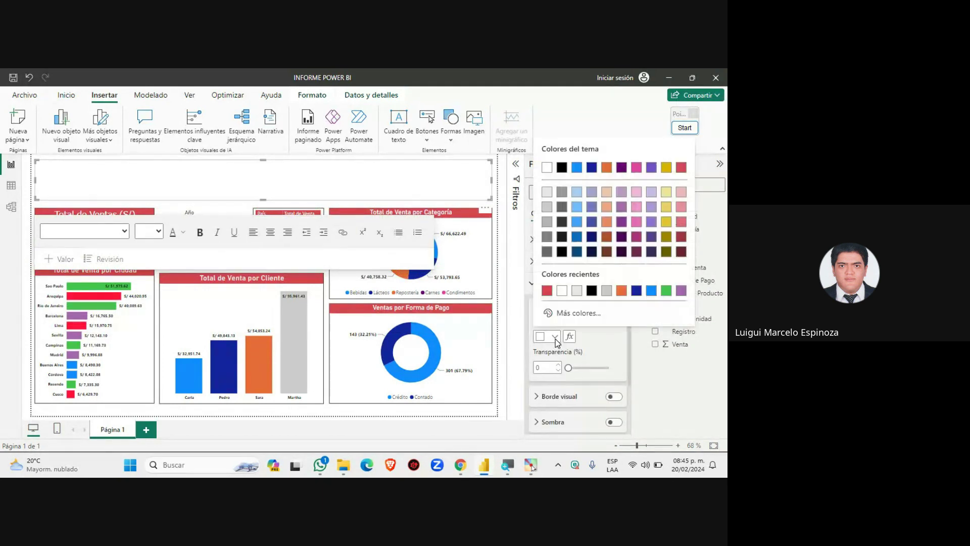
pyautogui.click(546, 291)
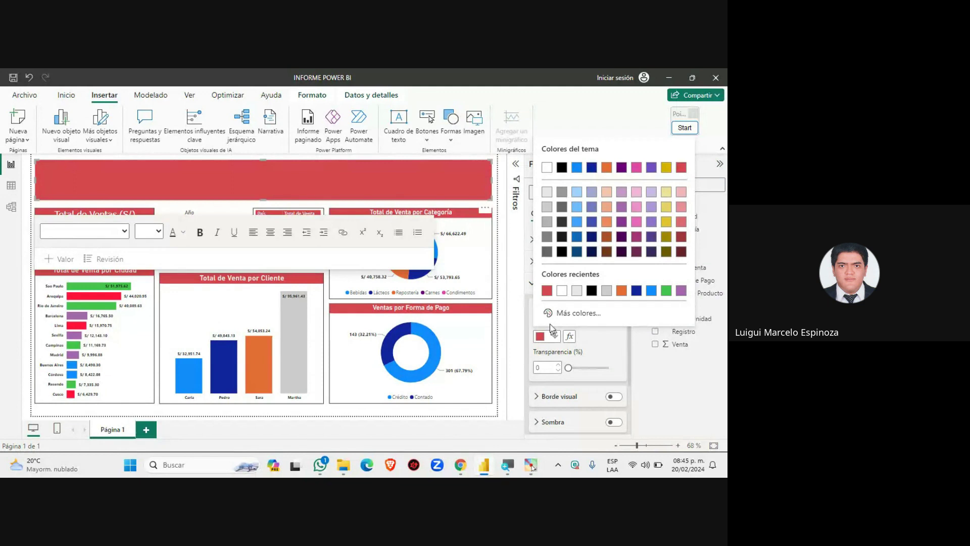
pyautogui.click(546, 290)
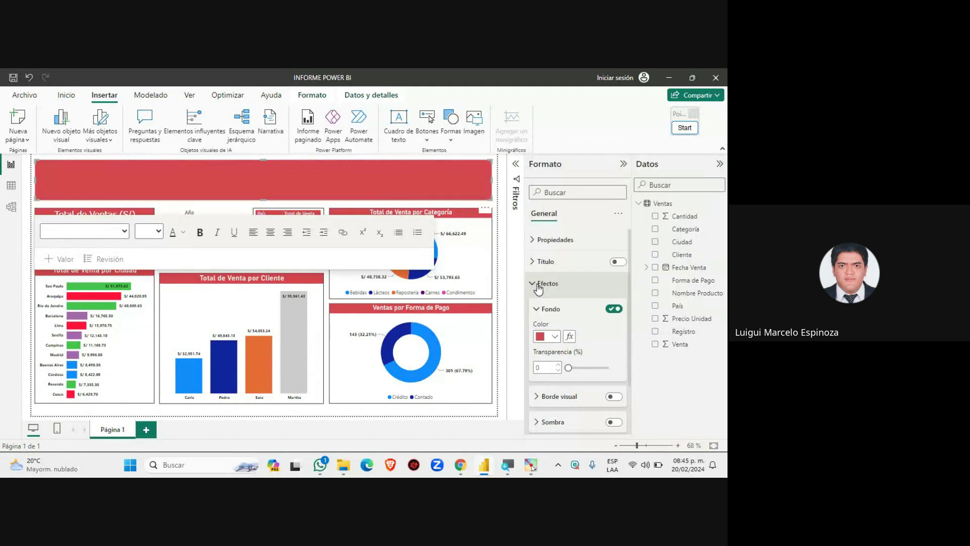
# Step: Enter the title REPORTE DE VENTAS in the banner text box in white at font size 32
pyautogui.click(239, 182)
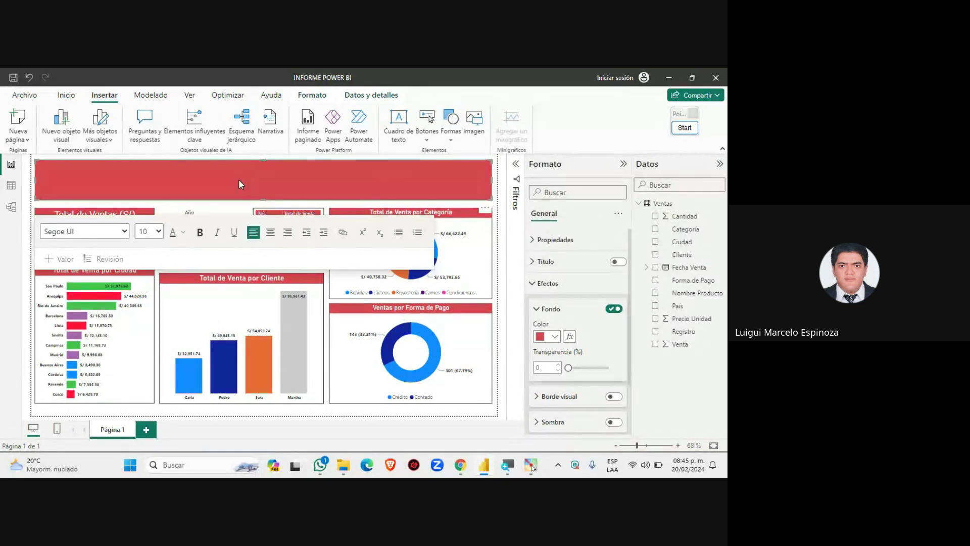
pyautogui.click(184, 233)
pyautogui.click(195, 267)
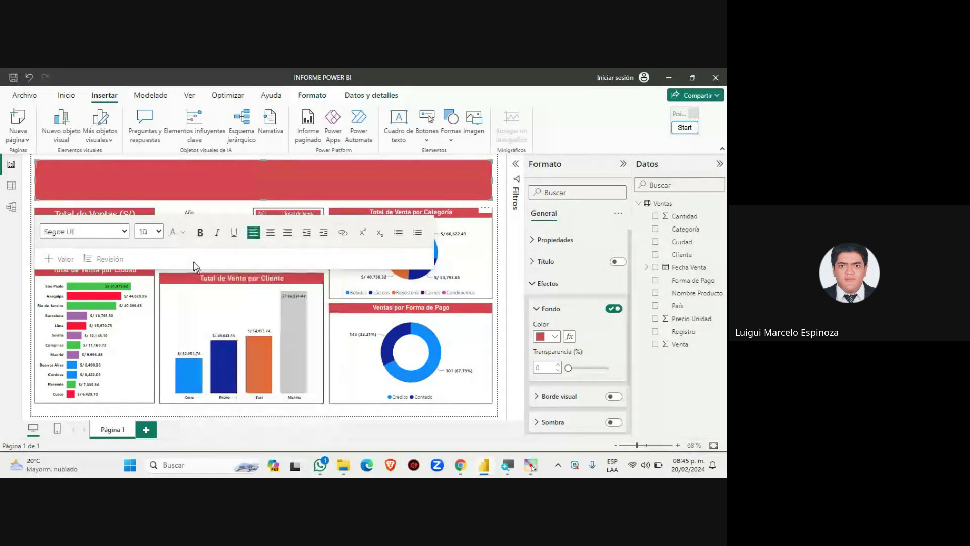
pyautogui.click(158, 231)
pyautogui.click(142, 373)
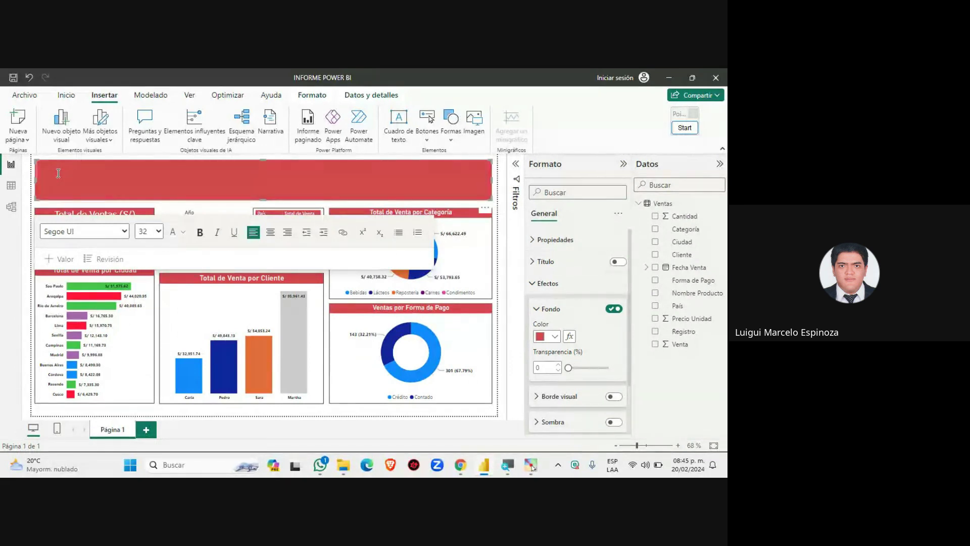
pyautogui.write('REPORTE DE E')
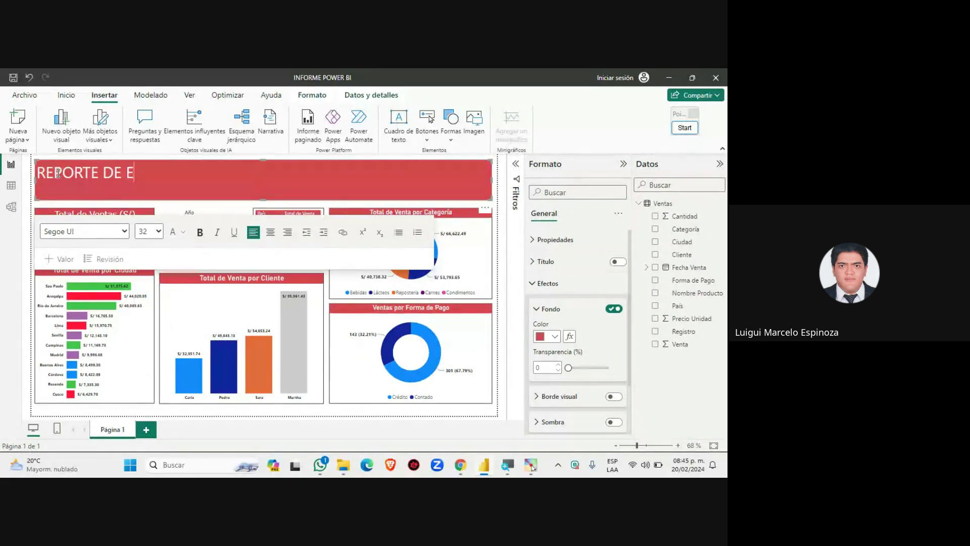
pyautogui.write('NT')
pyautogui.write('NTAS')
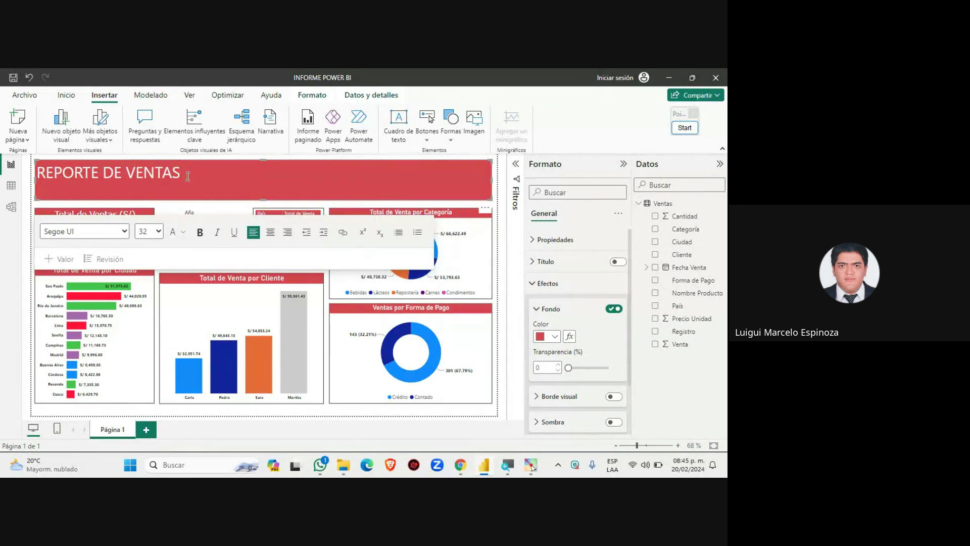
# Step: Center the REPORTE DE VENTAS title and set it to Cambria Math at font size 54
pyautogui.moveTo(187, 177); pyautogui.dragTo(36, 175)
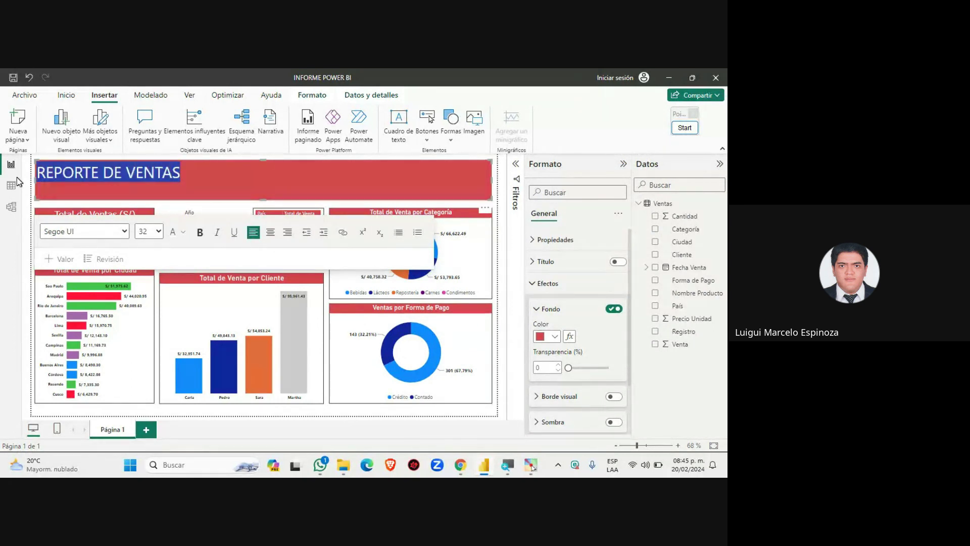
pyautogui.click(270, 233)
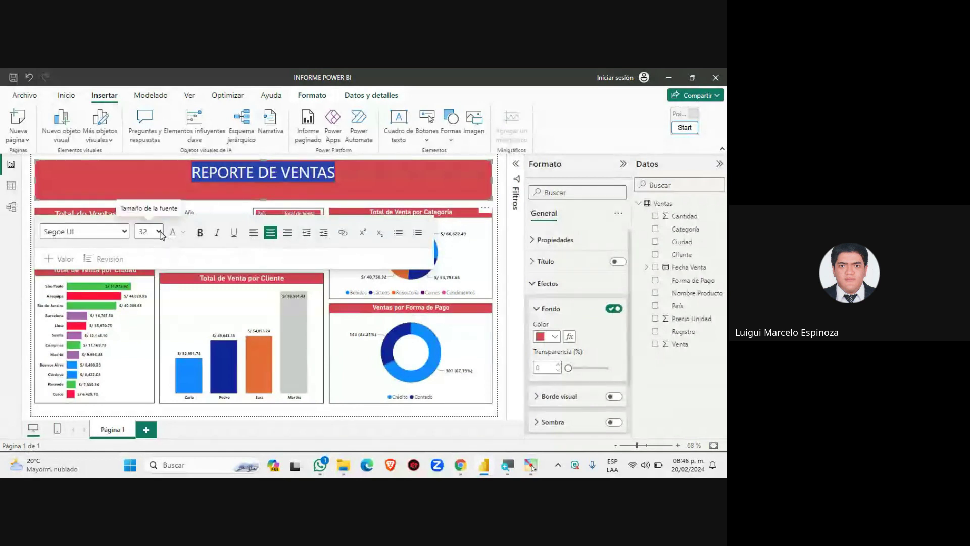
pyautogui.click(158, 232)
pyautogui.click(147, 431)
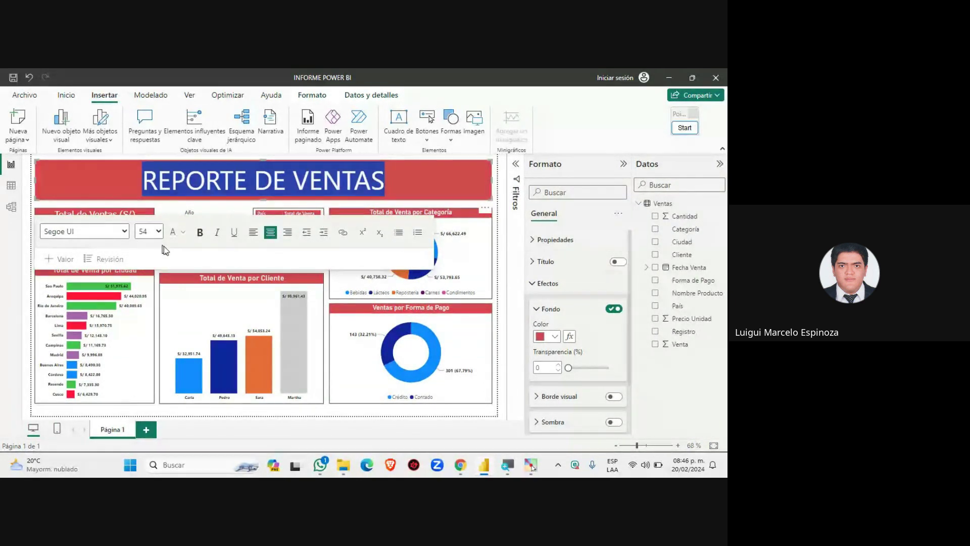
pyautogui.click(122, 232)
pyautogui.click(95, 300)
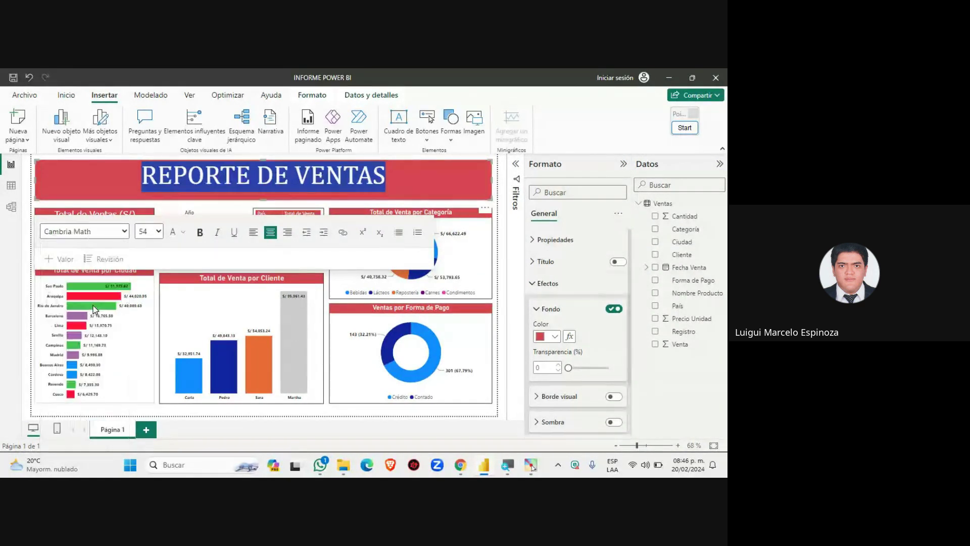
pyautogui.click(502, 188)
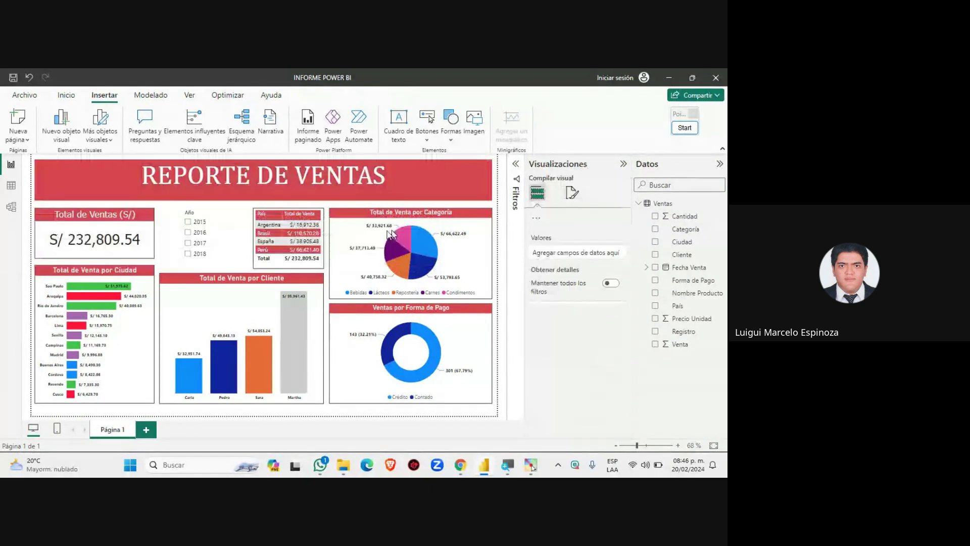
# Step: Shorten the title banner from its lower edge so it fits closely around the REPORTE DE VENTAS text
pyautogui.click(234, 200)
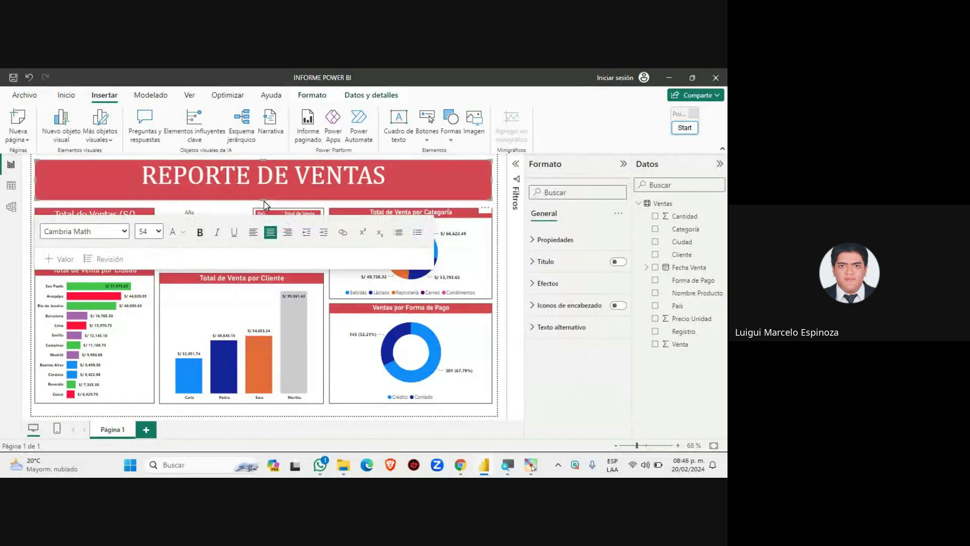
pyautogui.click(263, 201)
pyautogui.click(264, 199)
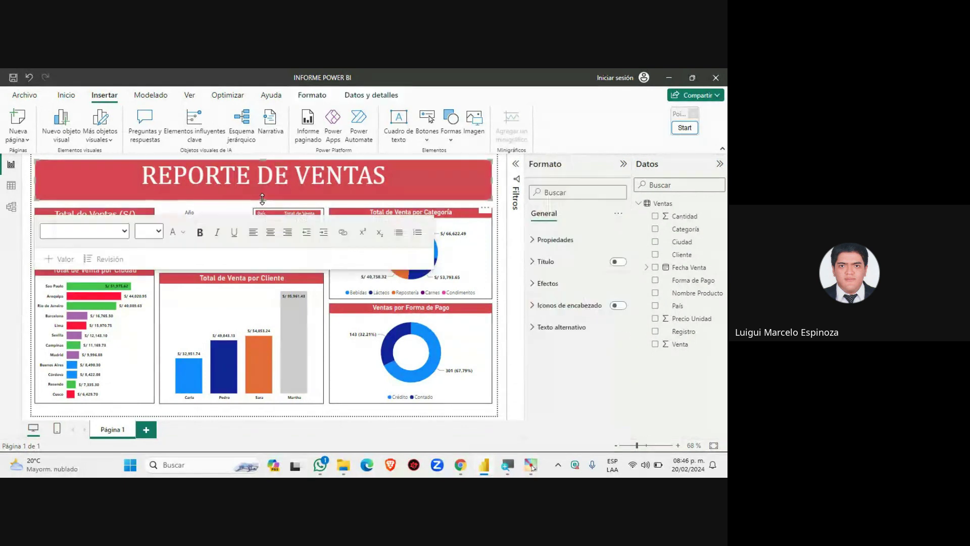
pyautogui.moveTo(264, 199); pyautogui.dragTo(265, 193)
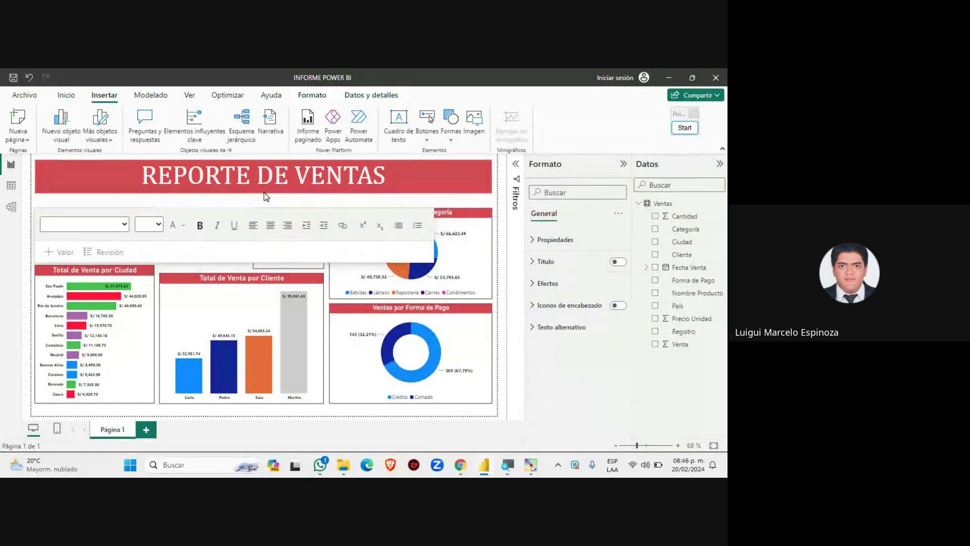
pyautogui.click(268, 201)
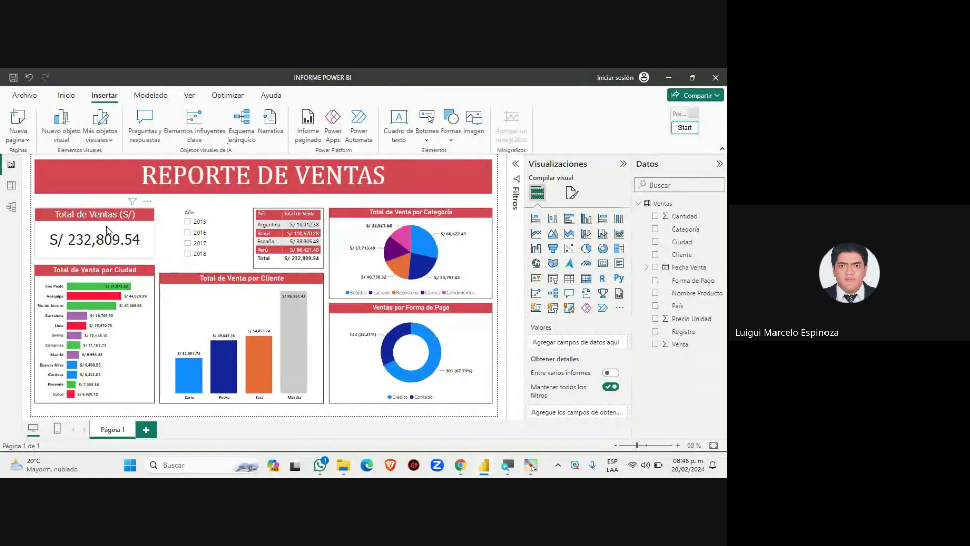
# Step: Move the total sales card, Año slicer, country table and category pie chart up beneath the banner, leaving no cross-filter selected
pyautogui.moveTo(106, 230); pyautogui.dragTo(108, 220)
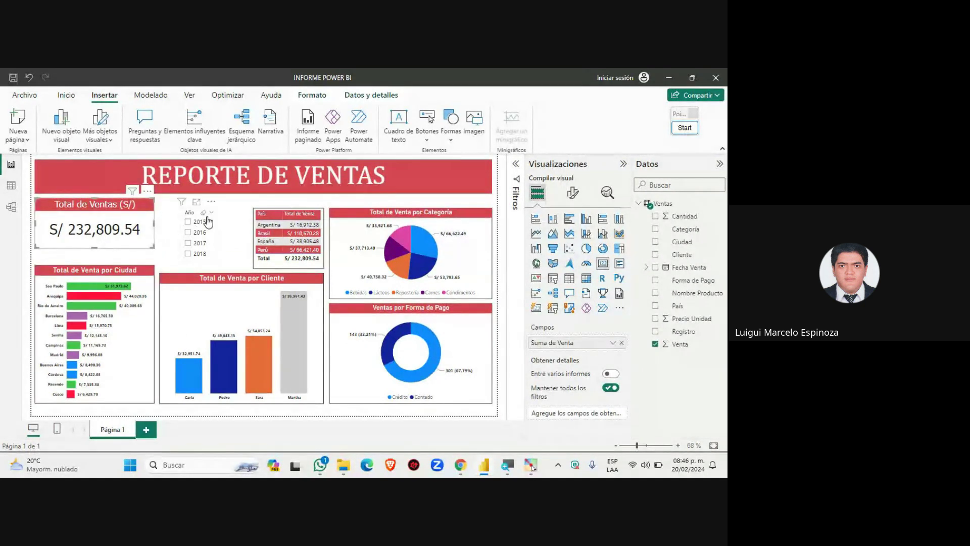
pyautogui.click(212, 262)
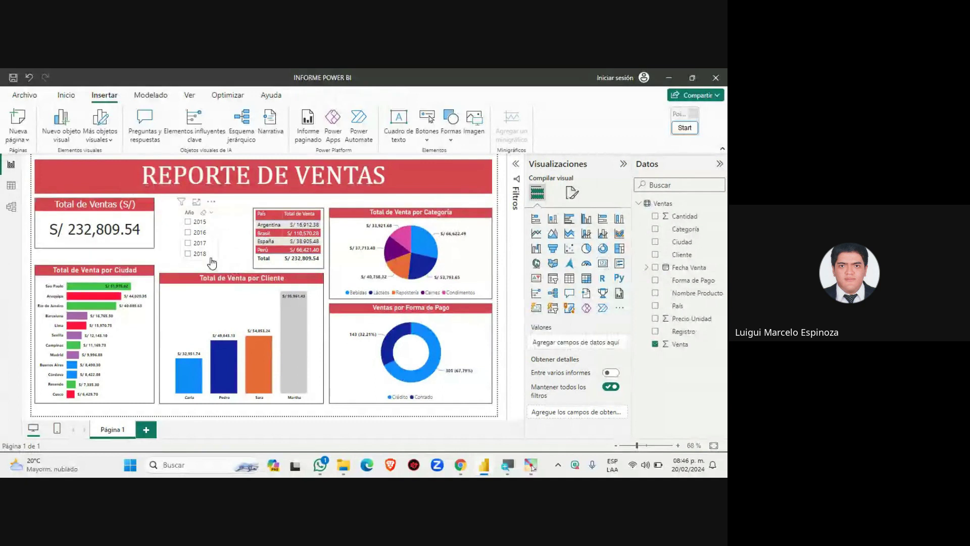
pyautogui.click(209, 250)
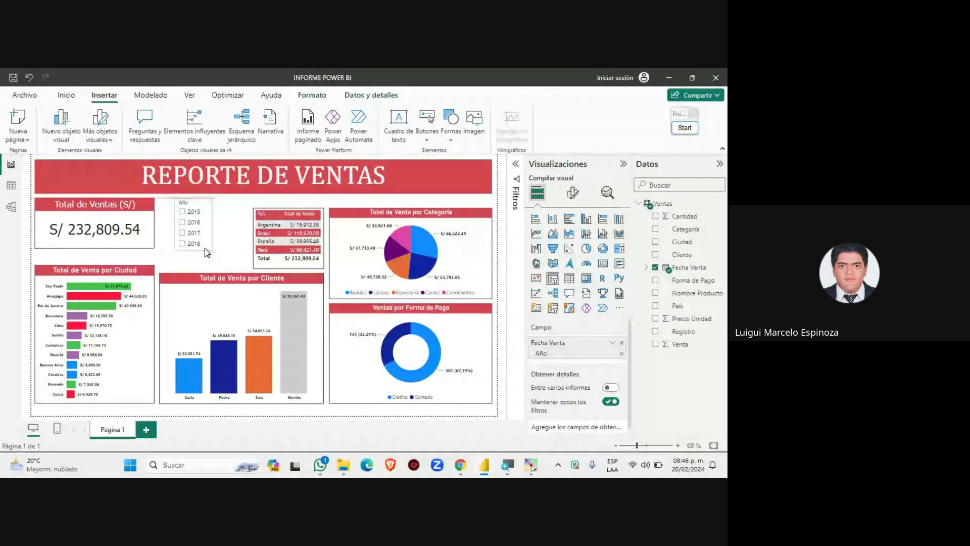
pyautogui.moveTo(278, 246)
pyautogui.mouseDown()
pyautogui.moveTo(263, 235)
pyautogui.moveTo(278, 236)
pyautogui.mouseUp()
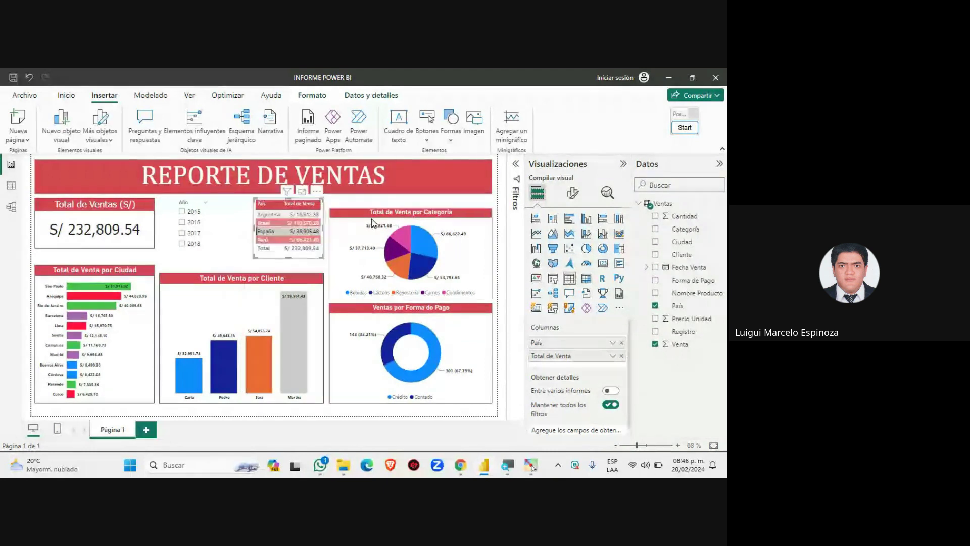
pyautogui.click(277, 233)
pyautogui.click(372, 211)
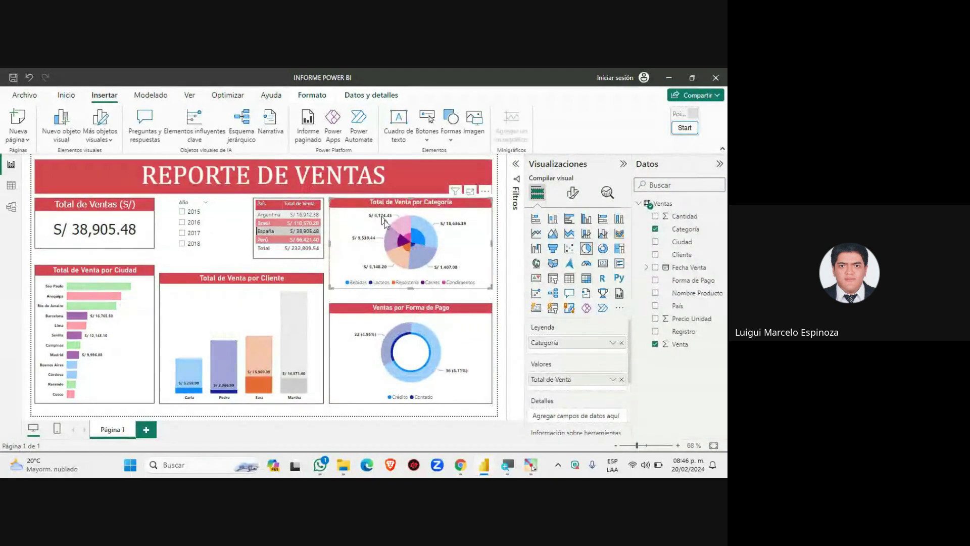
pyautogui.click(421, 251)
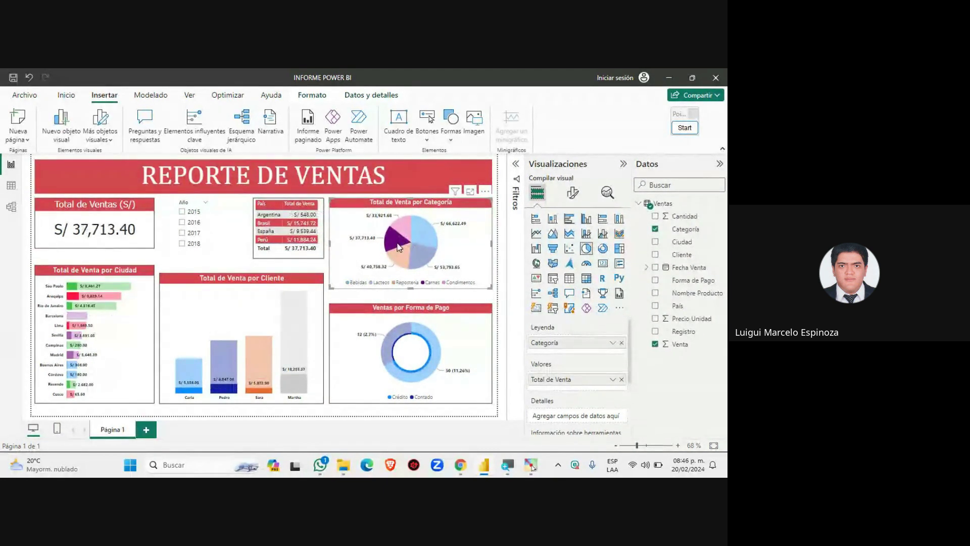
pyautogui.click(397, 244)
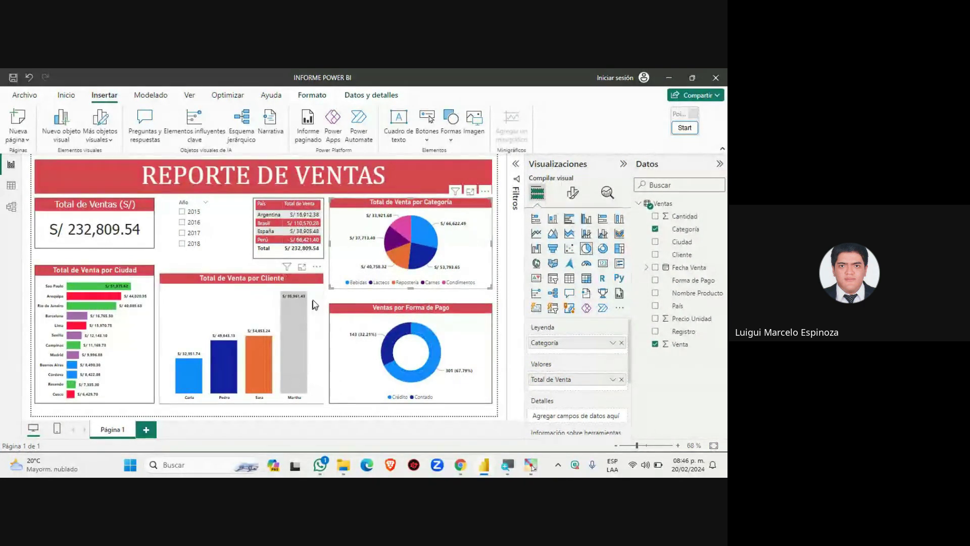
# Step: Move the Ciudad and Cliente charts up and extend both downward to the same lower edge near the page bottom
pyautogui.click(222, 284)
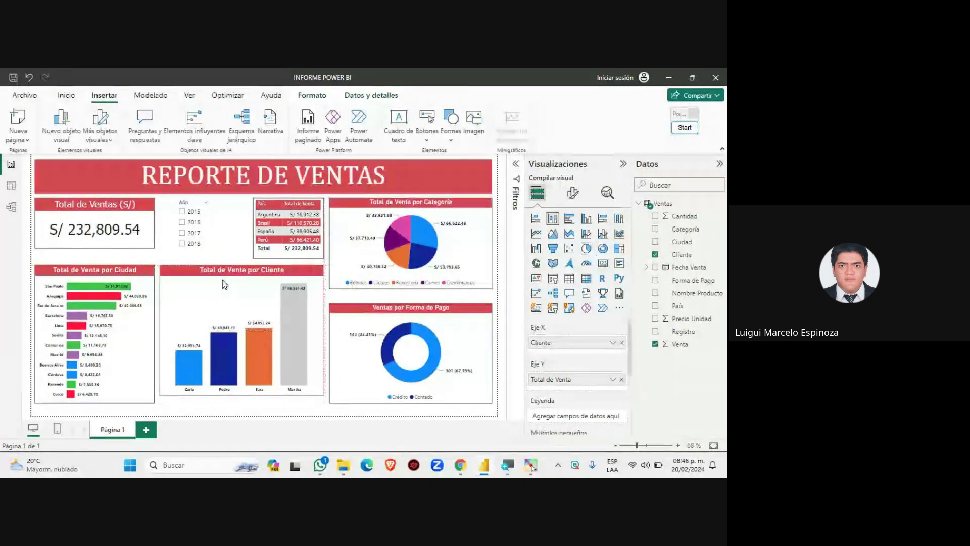
pyautogui.click(115, 242)
pyautogui.moveTo(115, 242); pyautogui.dragTo(101, 252)
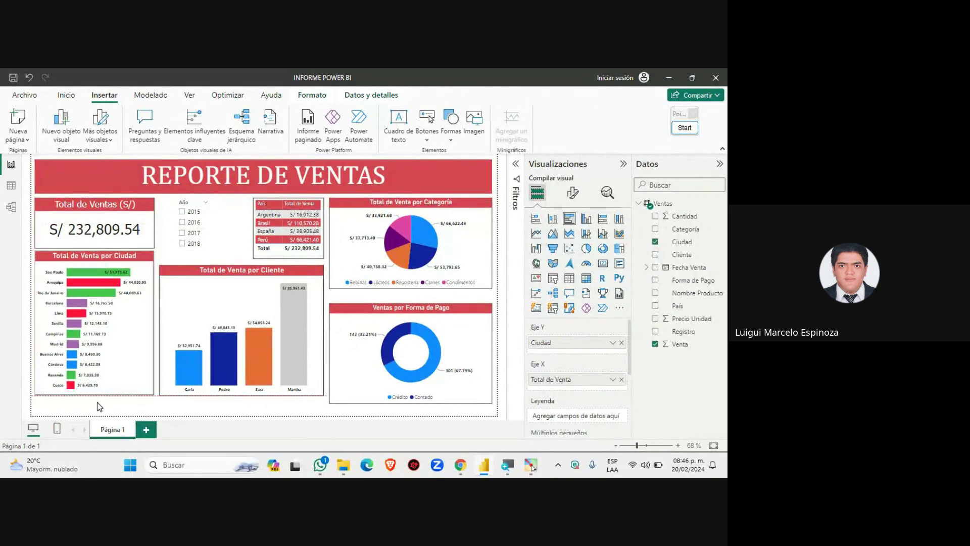
pyautogui.moveTo(100, 407); pyautogui.dragTo(98, 407)
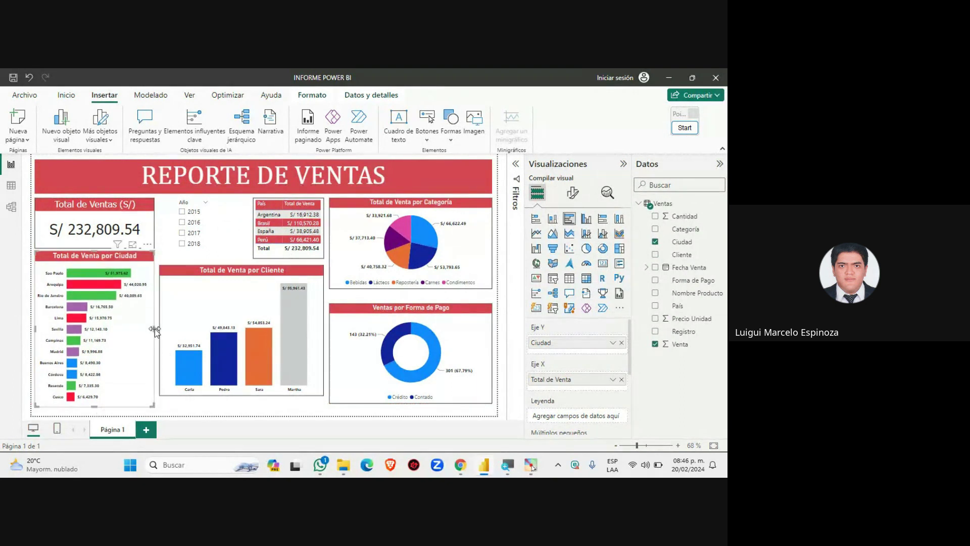
pyautogui.click(244, 324)
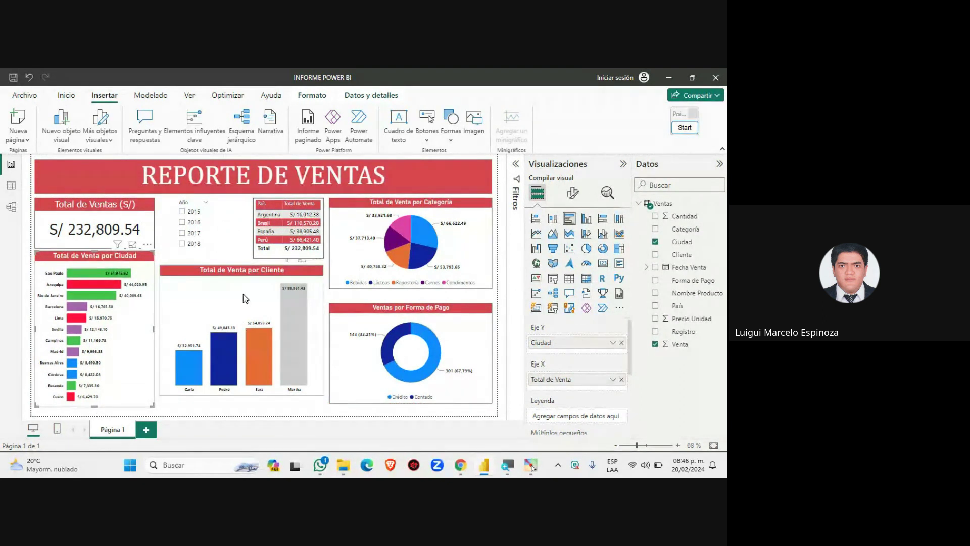
pyautogui.moveTo(243, 294); pyautogui.dragTo(242, 306)
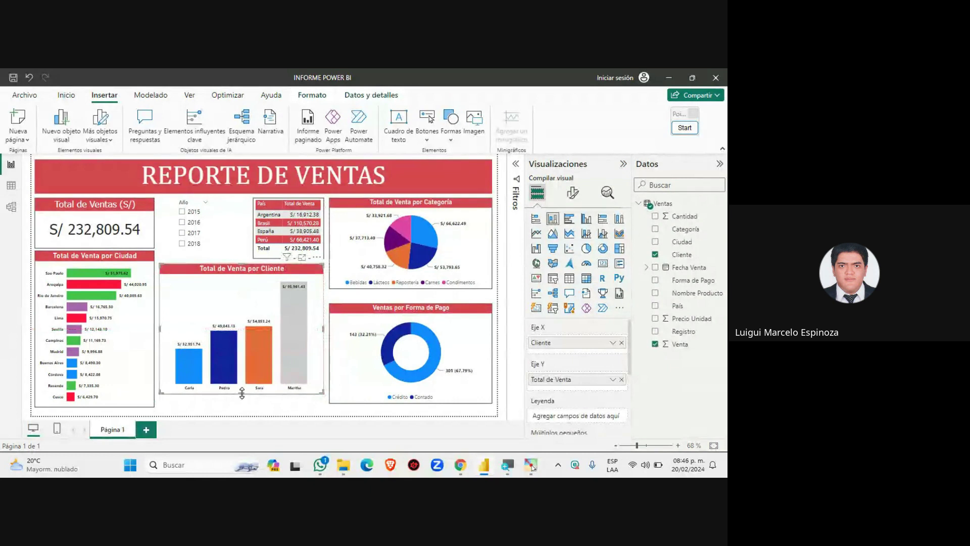
pyautogui.moveTo(242, 393); pyautogui.dragTo(242, 406)
# Step: Align the Forma de Pago chart with the neighboring charts' lower edge and enlarge it and the Categoría chart to narrow the gap between them
pyautogui.moveTo(369, 331); pyautogui.dragTo(372, 335)
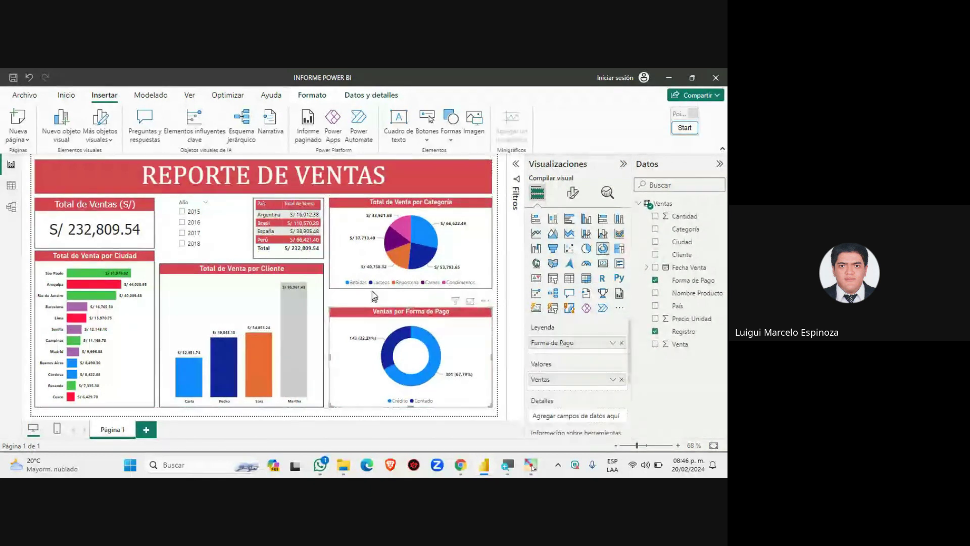
pyautogui.click(363, 271)
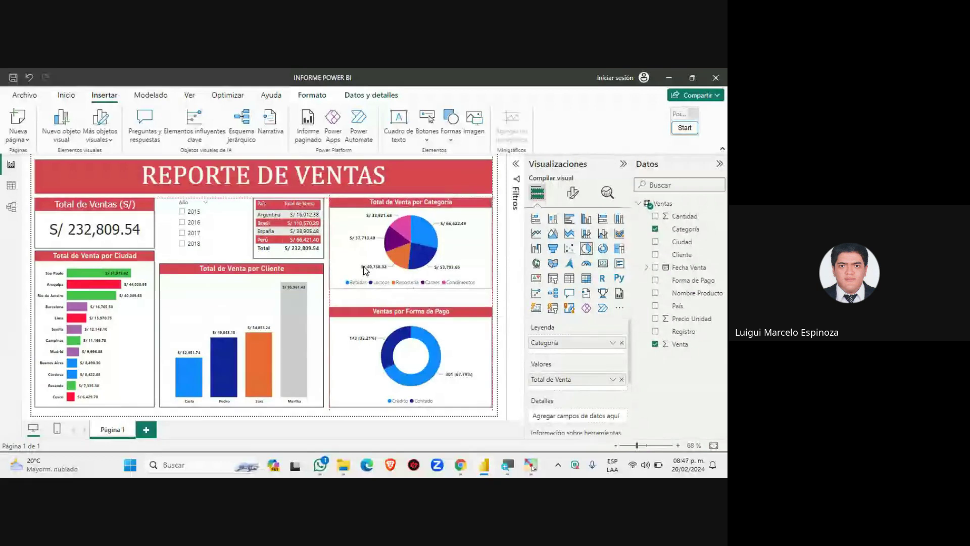
pyautogui.moveTo(411, 288); pyautogui.dragTo(410, 301)
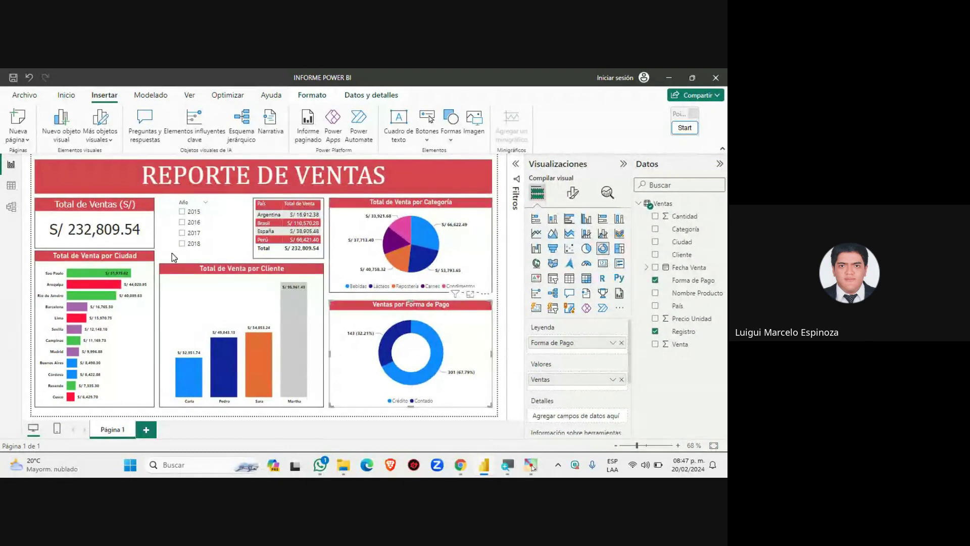
pyautogui.click(174, 258)
# Step: Check the Google Meet call and its chat for student messages, and return to the Power BI report
pyautogui.moveTo(460, 465)
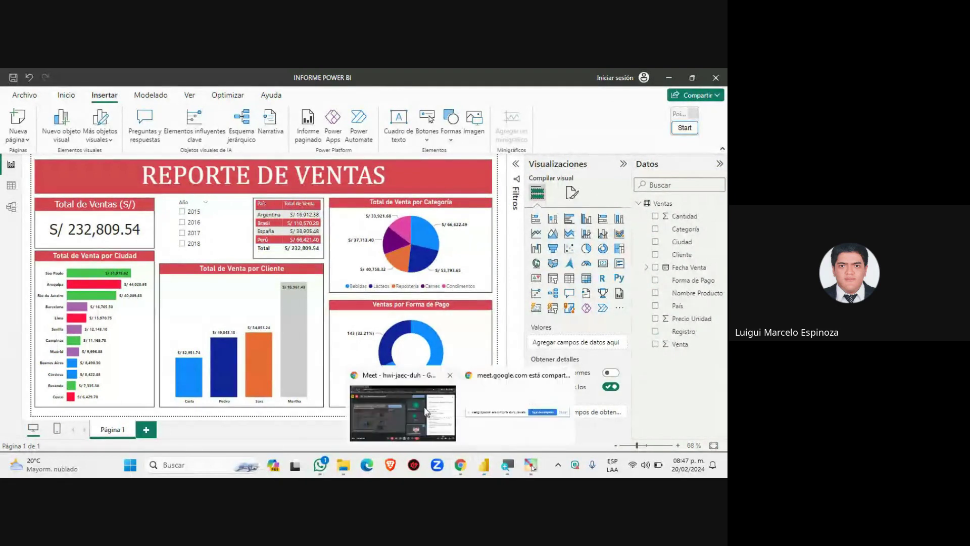
pyautogui.click(425, 407)
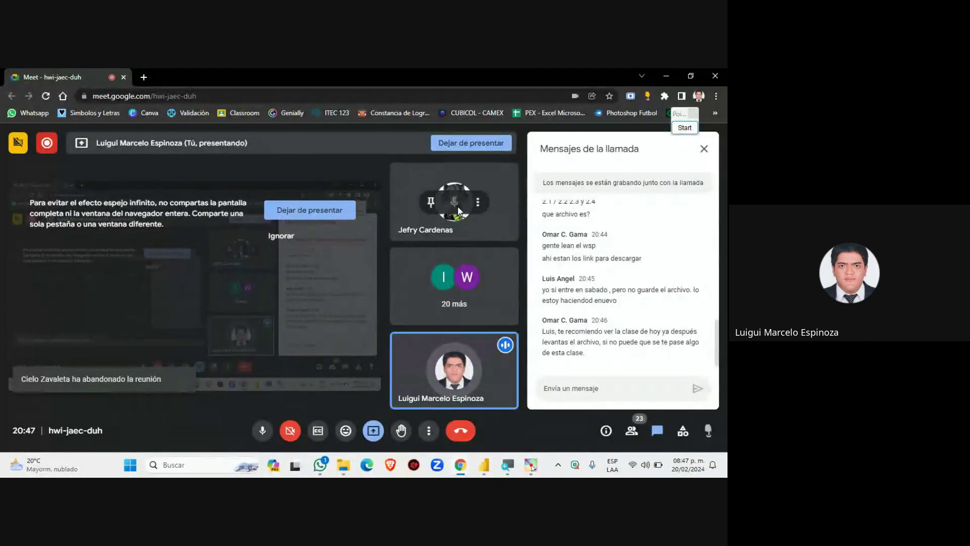
pyautogui.moveTo(474, 467)
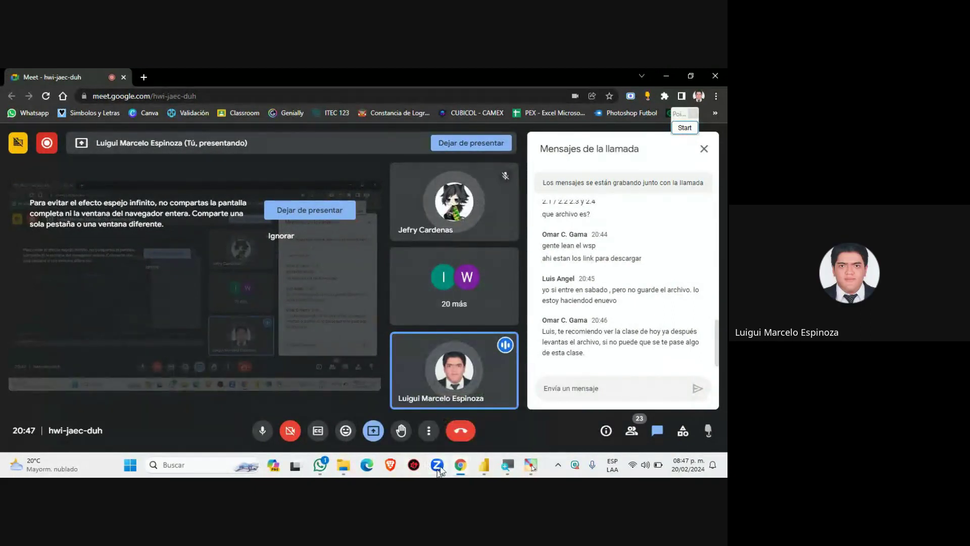
pyautogui.moveTo(455, 205)
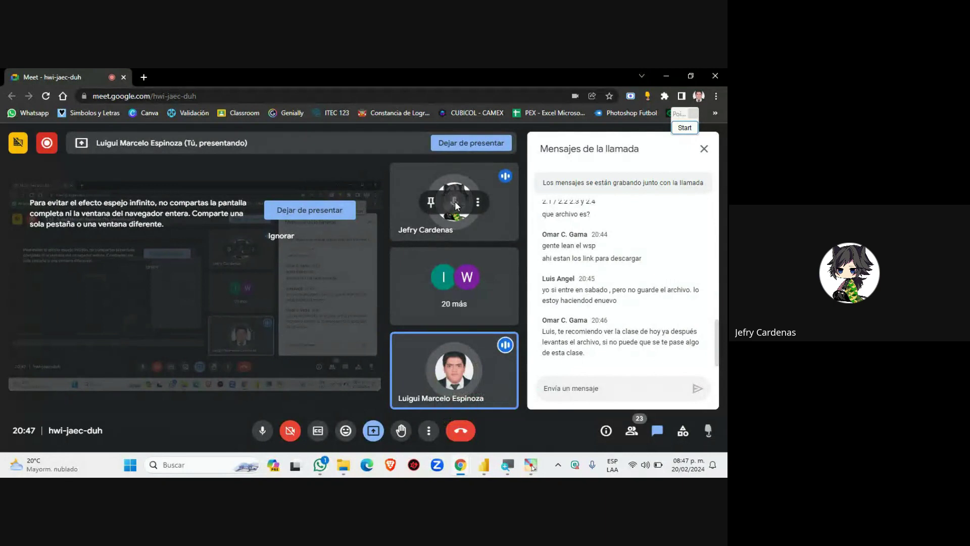
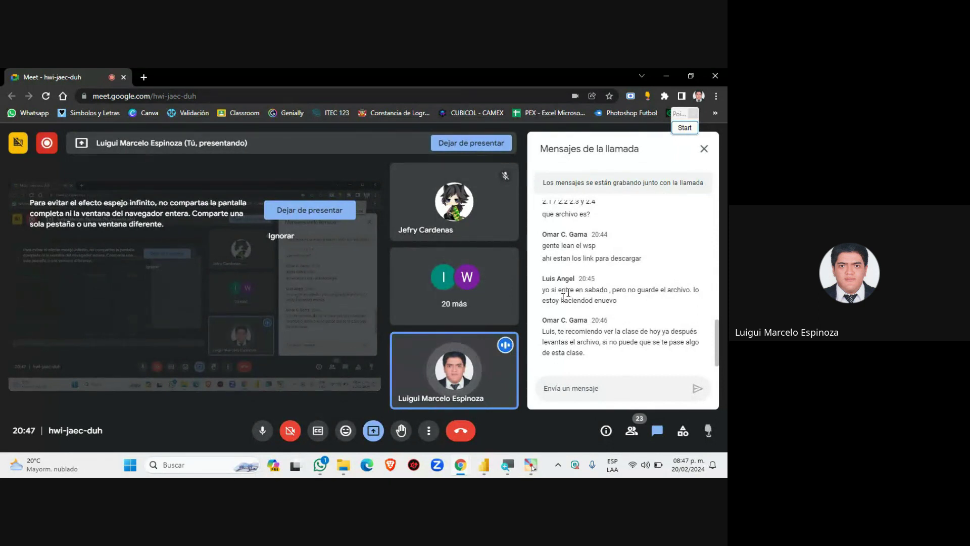
pyautogui.click(481, 472)
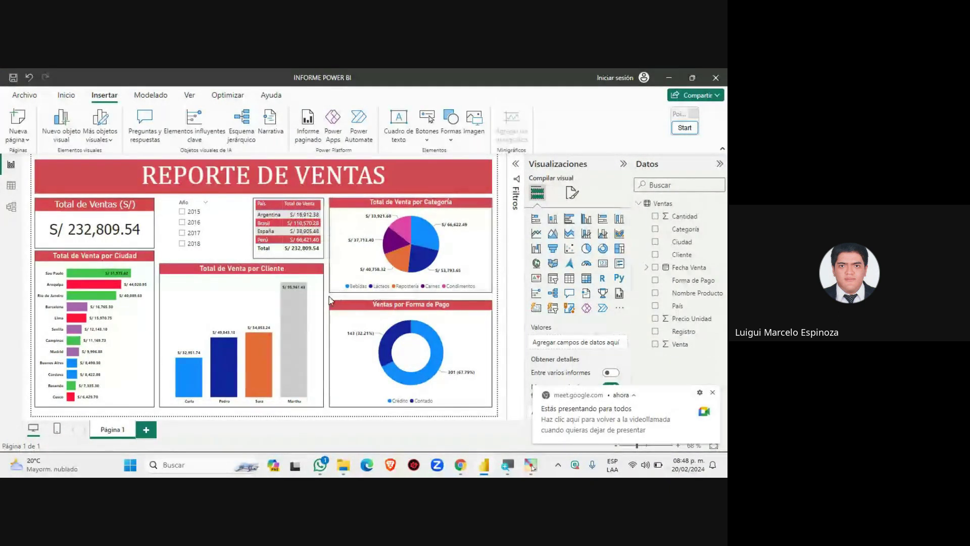
# Step: Try the Ventas por Forma de Pago chart directly against the Categoría chart, and move it back down to its aligned place
pyautogui.click(377, 314)
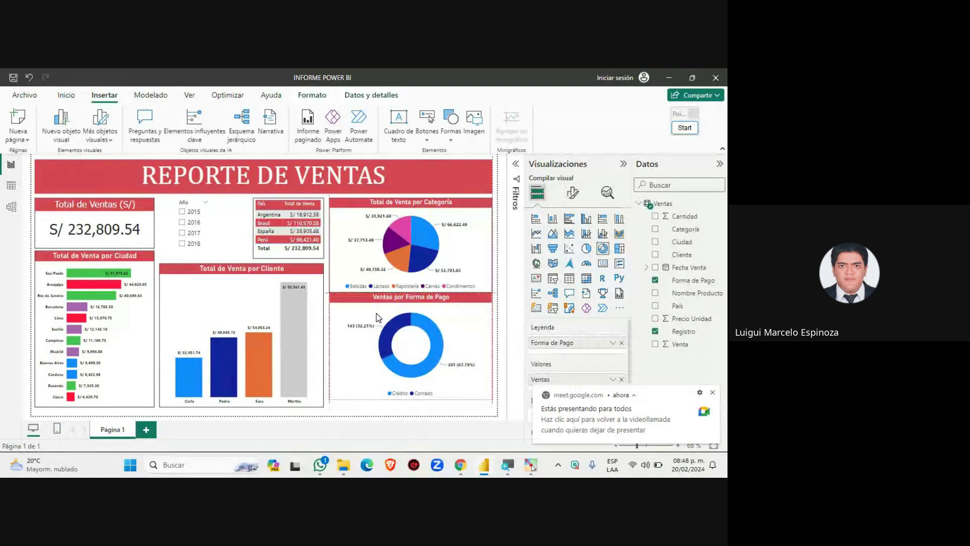
pyautogui.moveTo(377, 317); pyautogui.dragTo(378, 318)
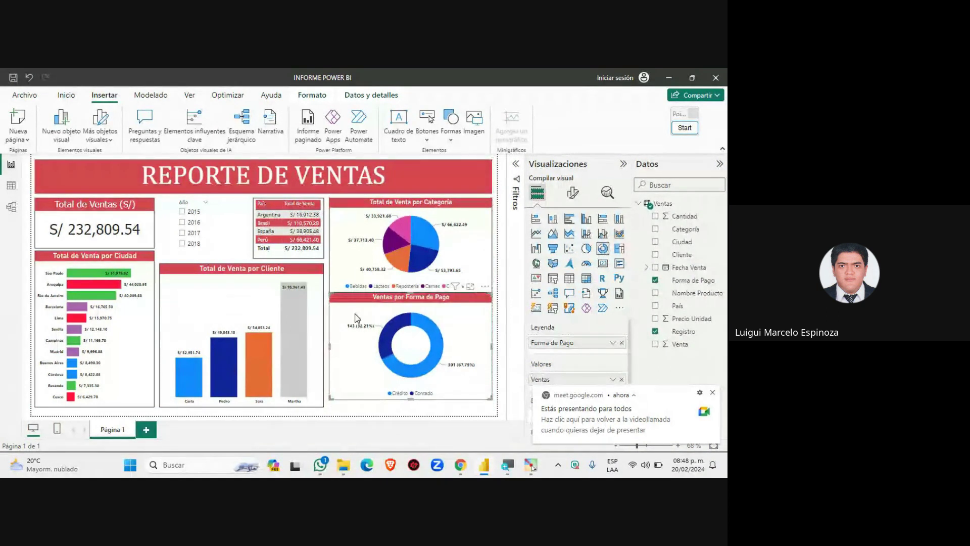
pyautogui.moveTo(357, 317); pyautogui.dragTo(356, 327)
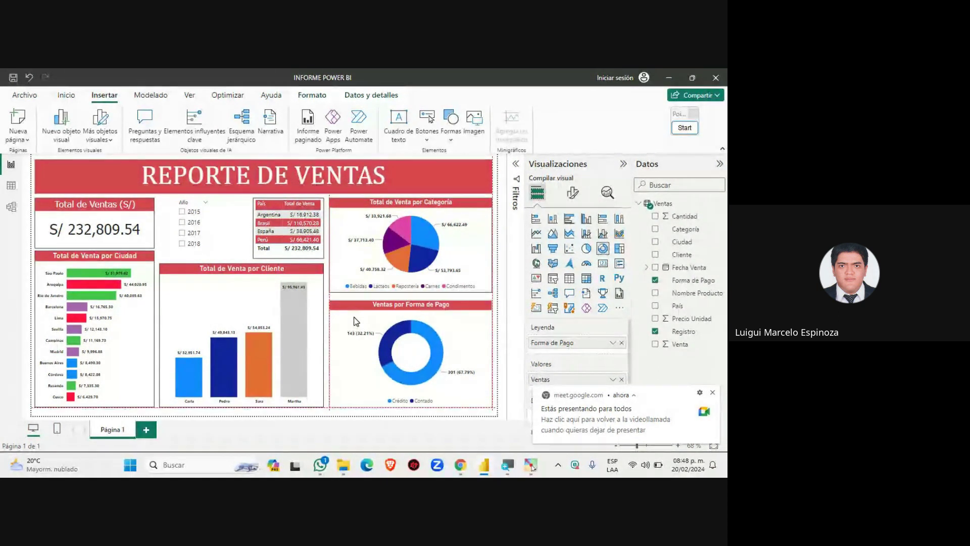
# Step: Filter the dashboard to 2015 with the Año slicer to examine the visuals, and clear the year filter
pyautogui.click(174, 229)
pyautogui.click(182, 212)
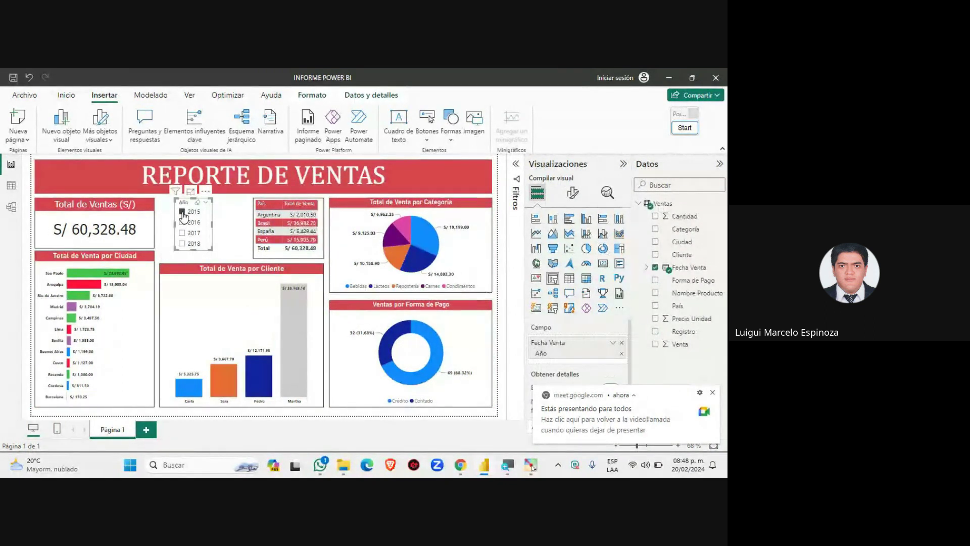
pyautogui.click(182, 213)
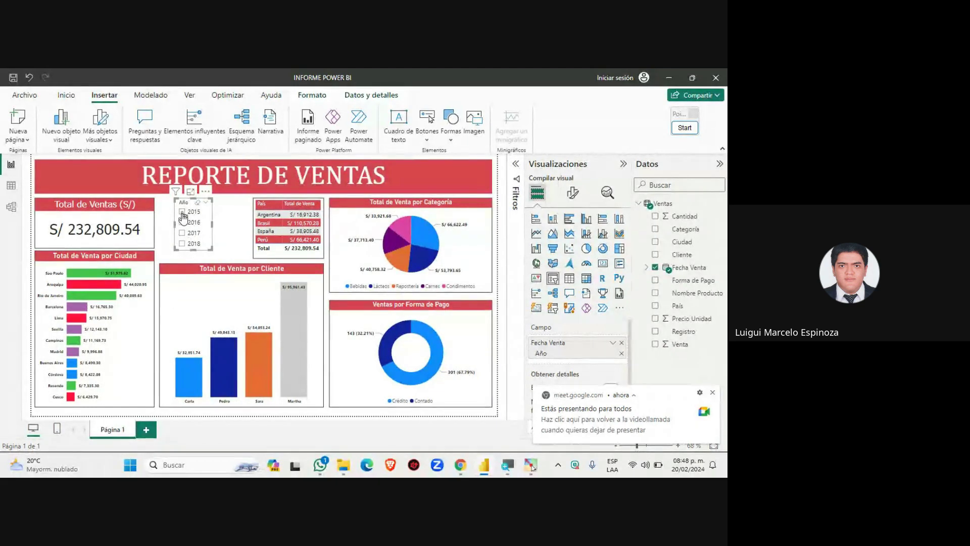
# Step: Collapse the Visualizaciones and Datos panes, and check the Google Meet chat before returning to the Power BI report
pyautogui.click(622, 165)
pyautogui.click(720, 164)
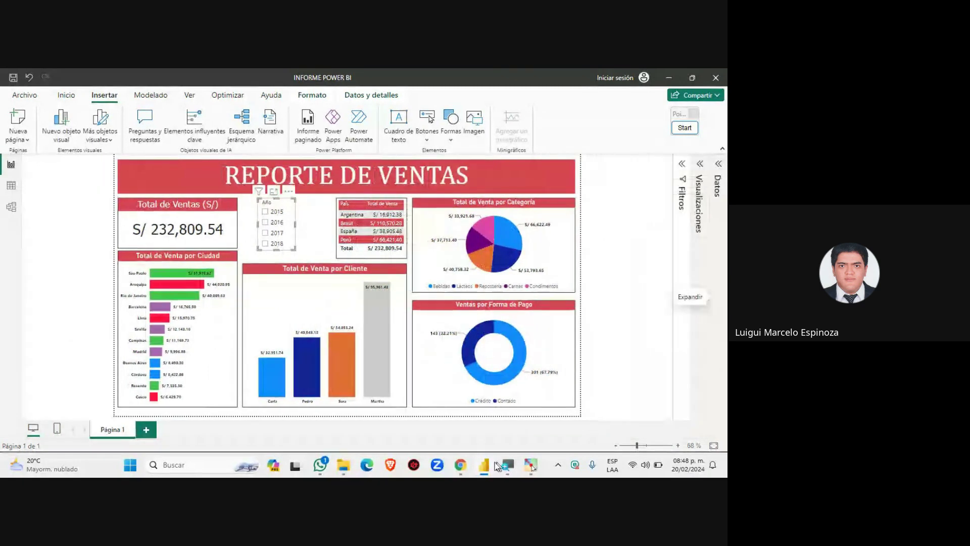
pyautogui.moveTo(465, 470)
pyautogui.click(419, 410)
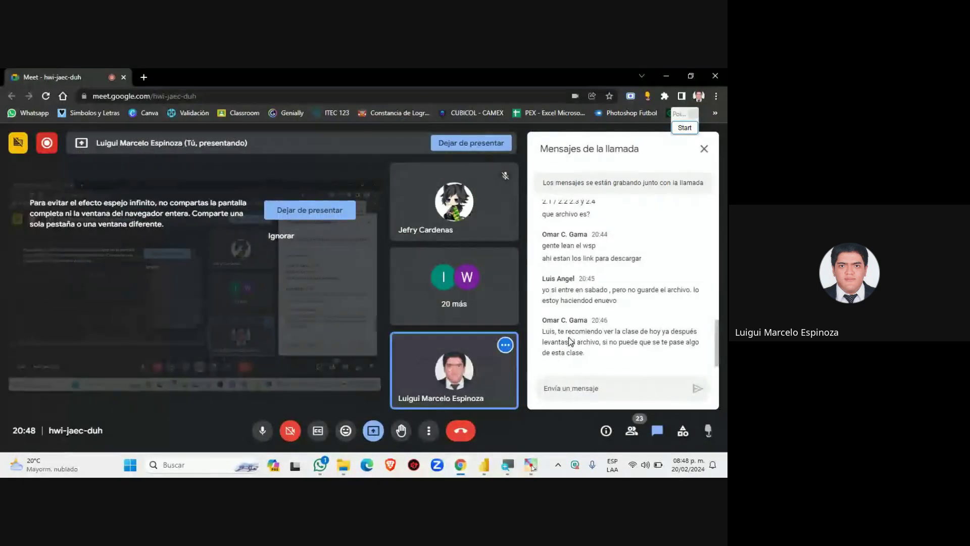
pyautogui.moveTo(516, 455)
pyautogui.click(486, 468)
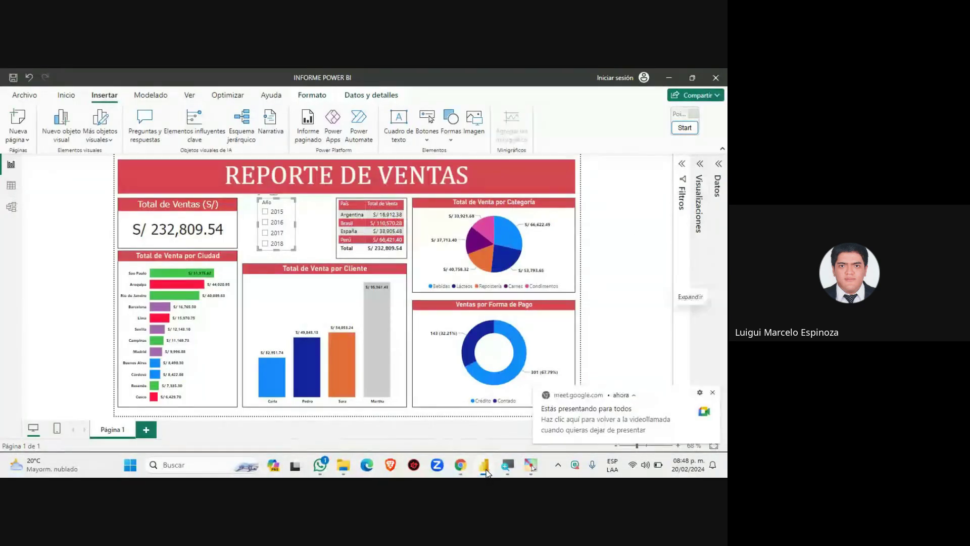
pyautogui.click(486, 470)
pyautogui.click(486, 471)
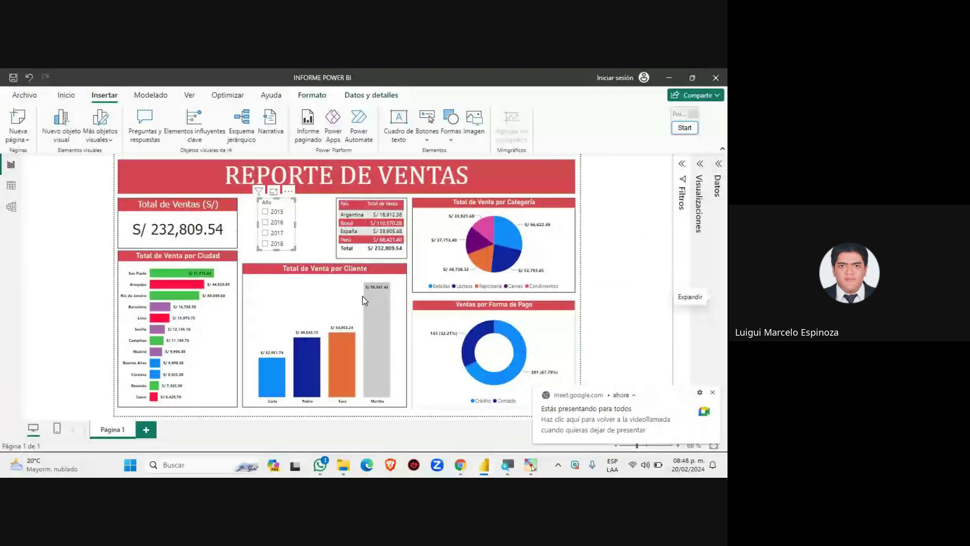
# Step: Widen the Año slicer toward the País table and deselect it
pyautogui.moveTo(296, 223); pyautogui.dragTo(284, 205)
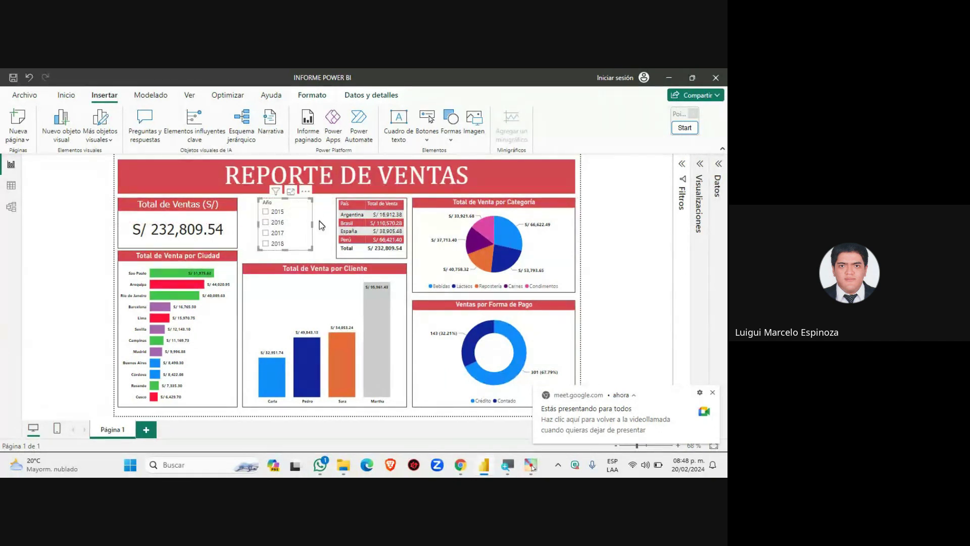
pyautogui.click(325, 231)
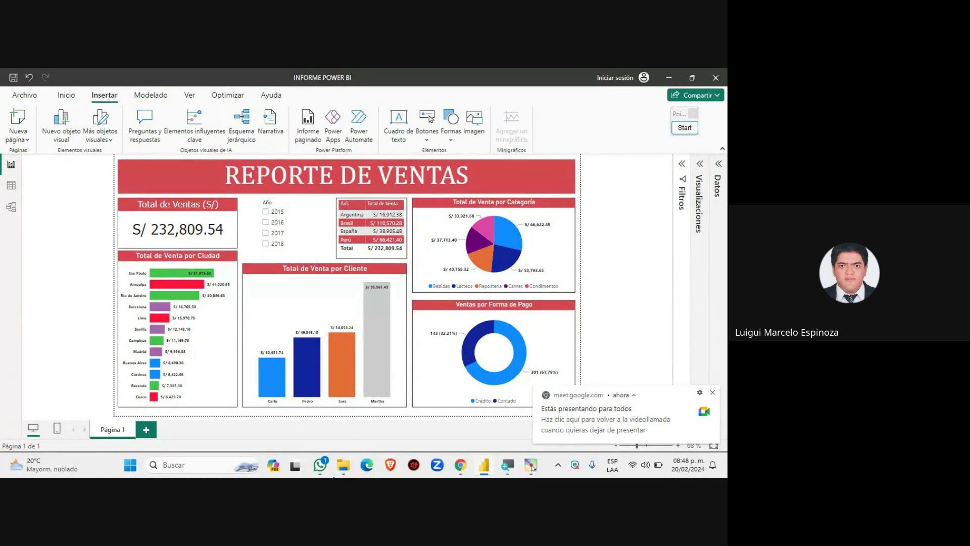
# Step: Open the BD_VENTAS workbook from the FEBRERO folder and go to its last sales records
pyautogui.click(342, 467)
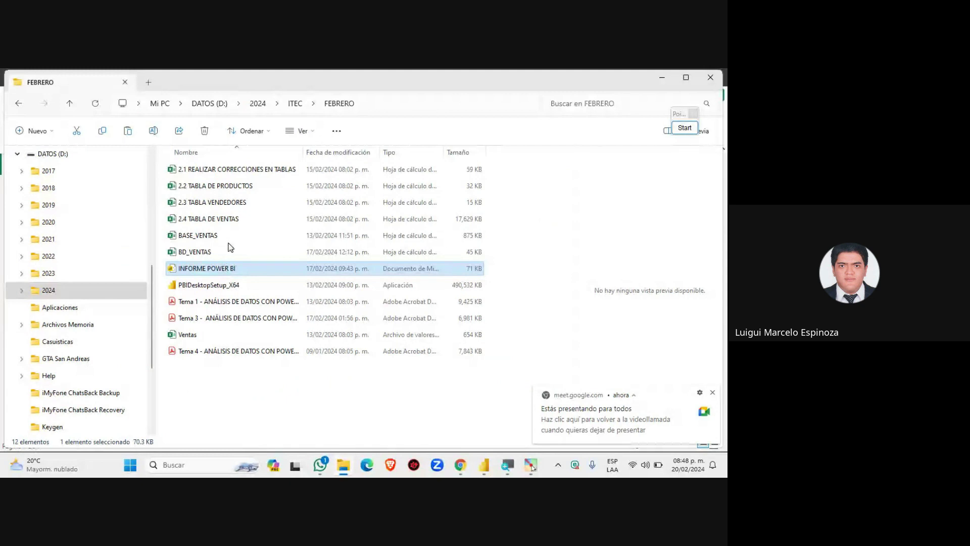
pyautogui.click(212, 340)
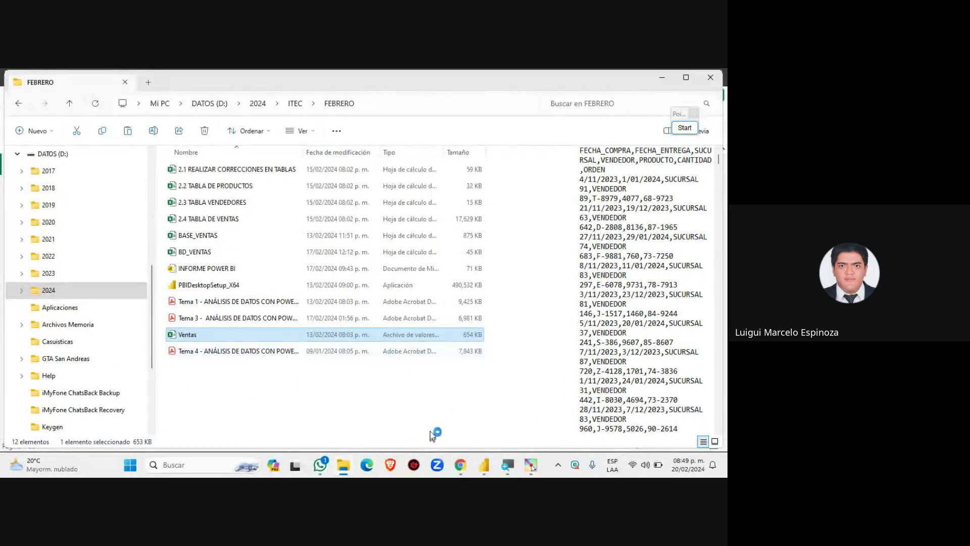
pyautogui.doubleClick(212, 252)
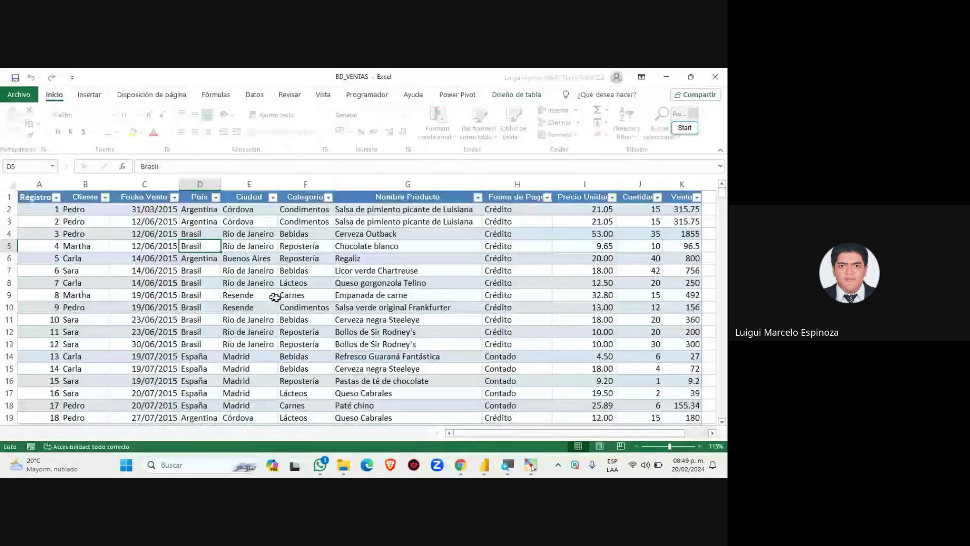
pyautogui.scroll(-16, 231, 334)
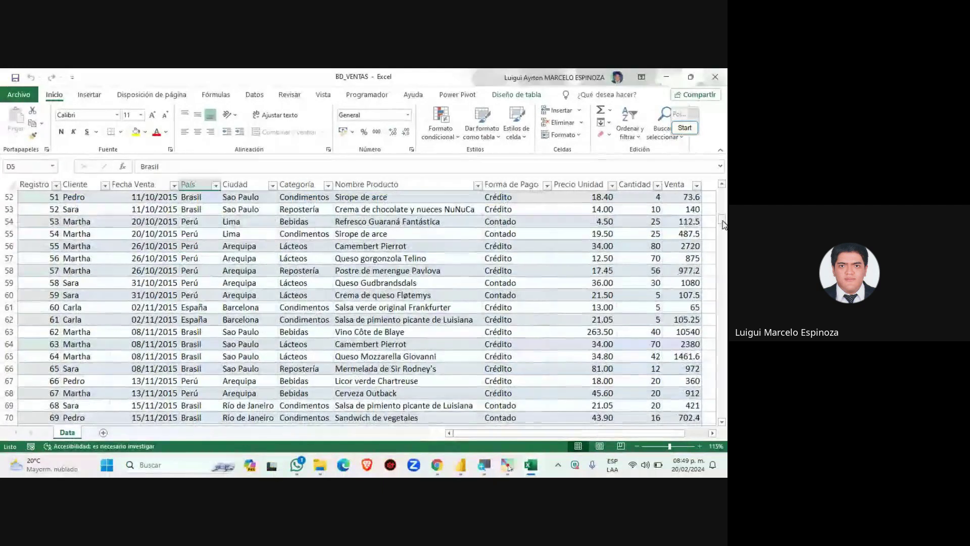
pyautogui.moveTo(723, 261); pyautogui.dragTo(722, 414)
pyautogui.scroll(-3, 209, 355)
pyautogui.scroll(2, 200, 347)
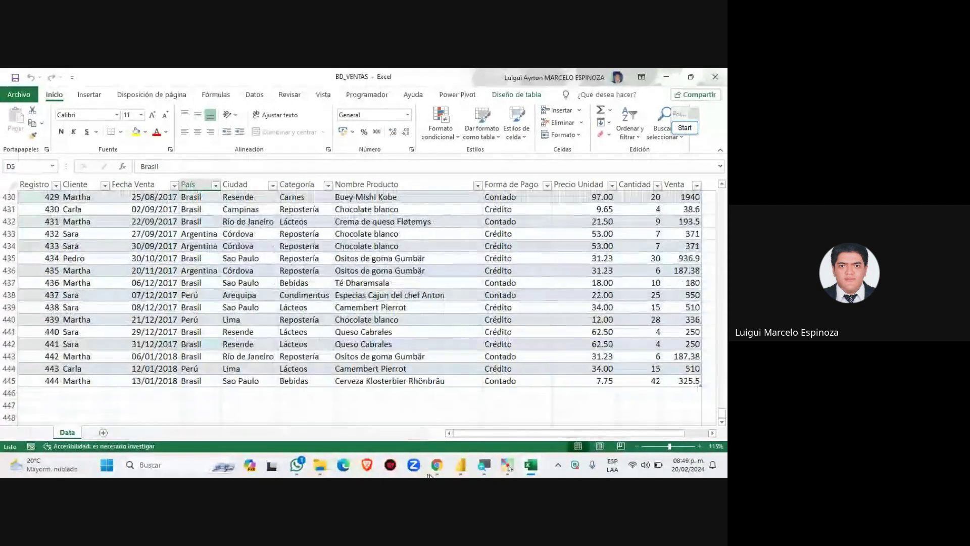
# Step: Check the Google Meet chat and the Power BI report's Año slicer, and return to the BD_VENTAS workbook in Excel
pyautogui.moveTo(440, 474)
pyautogui.click(397, 402)
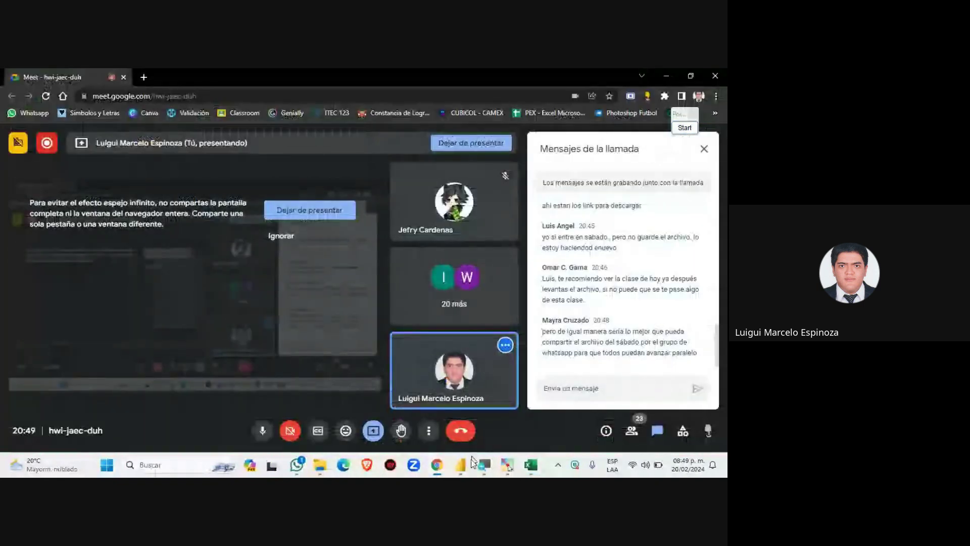
pyautogui.click(464, 467)
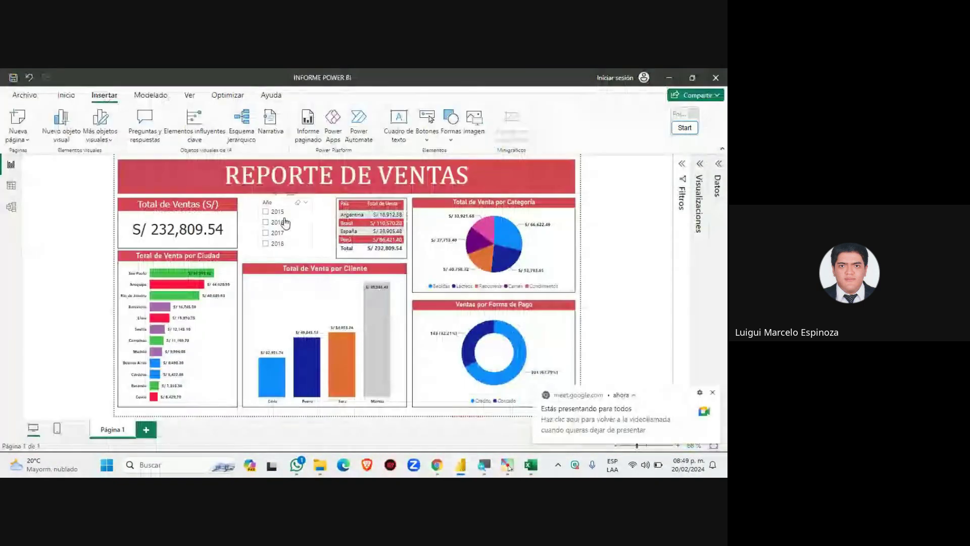
pyautogui.click(530, 465)
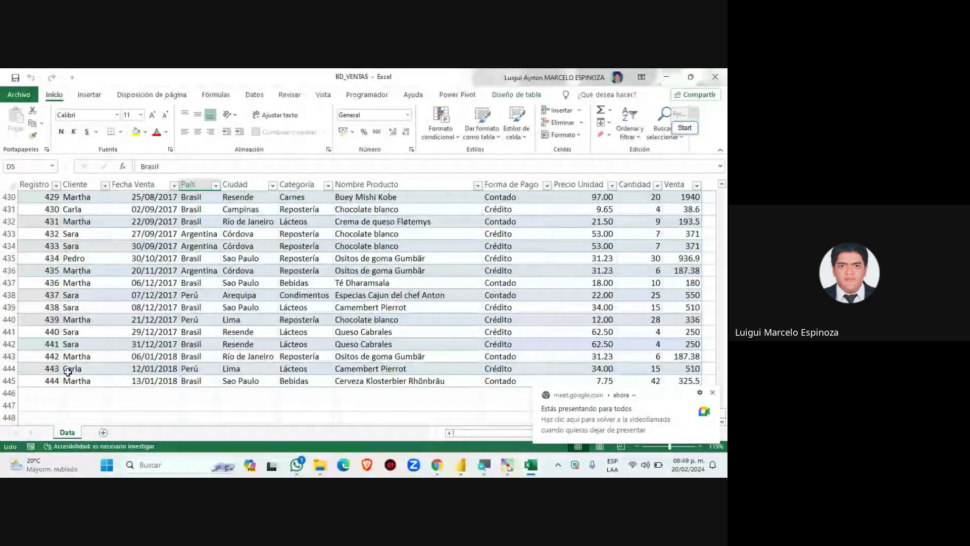
# Step: Point out the 2018 sales records by selecting A443:K448, and clear the selection
pyautogui.scroll(-2, 67, 372)
pyautogui.click(40, 319)
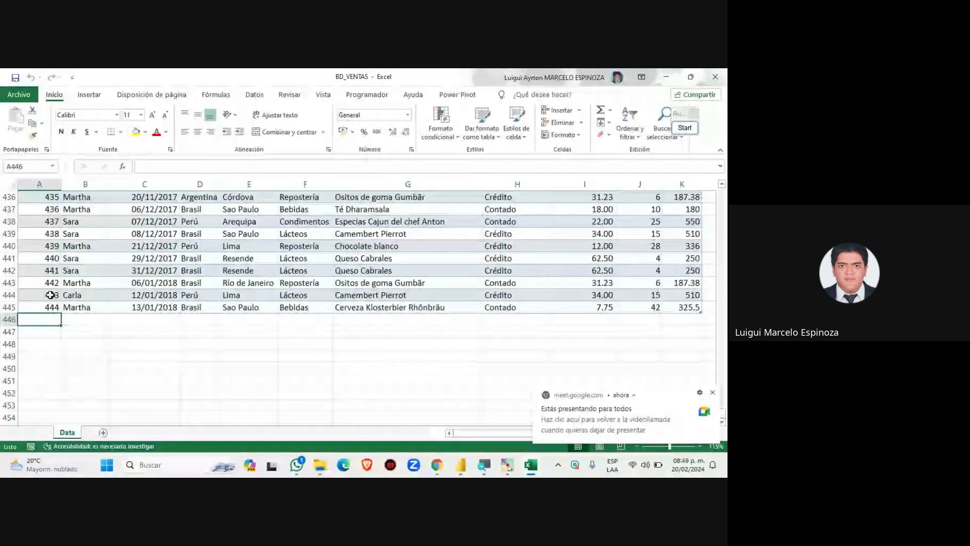
pyautogui.moveTo(46, 282); pyautogui.dragTo(677, 333)
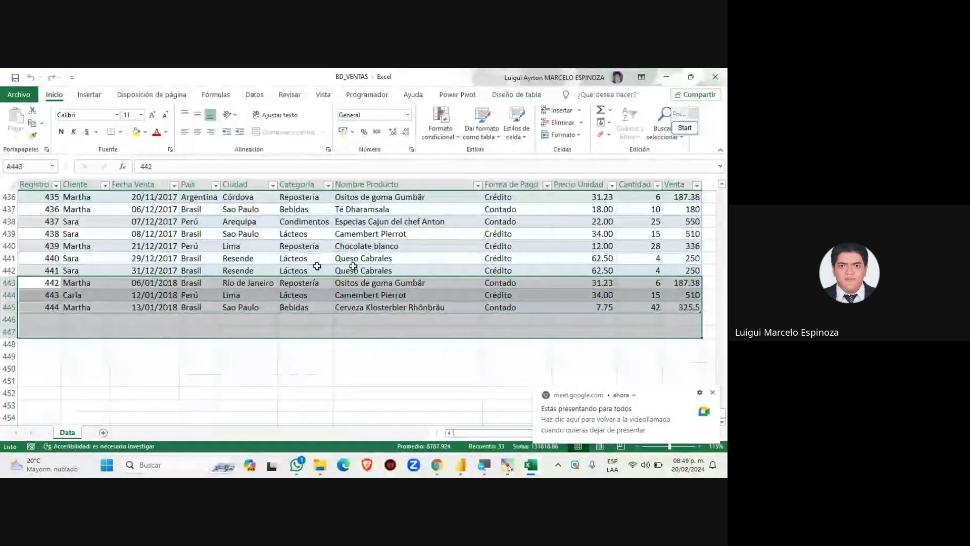
pyautogui.click(104, 282)
pyautogui.moveTo(56, 282); pyautogui.dragTo(669, 346)
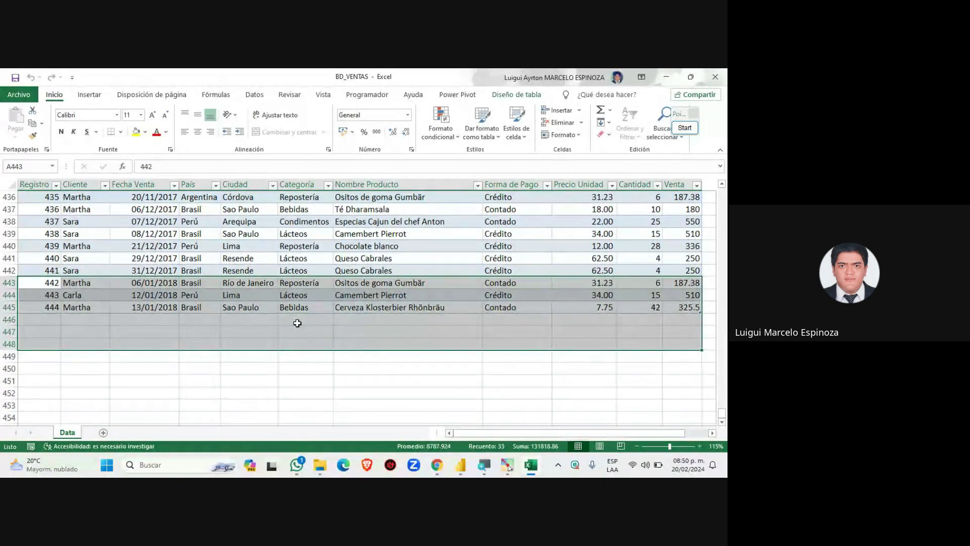
pyautogui.click(332, 330)
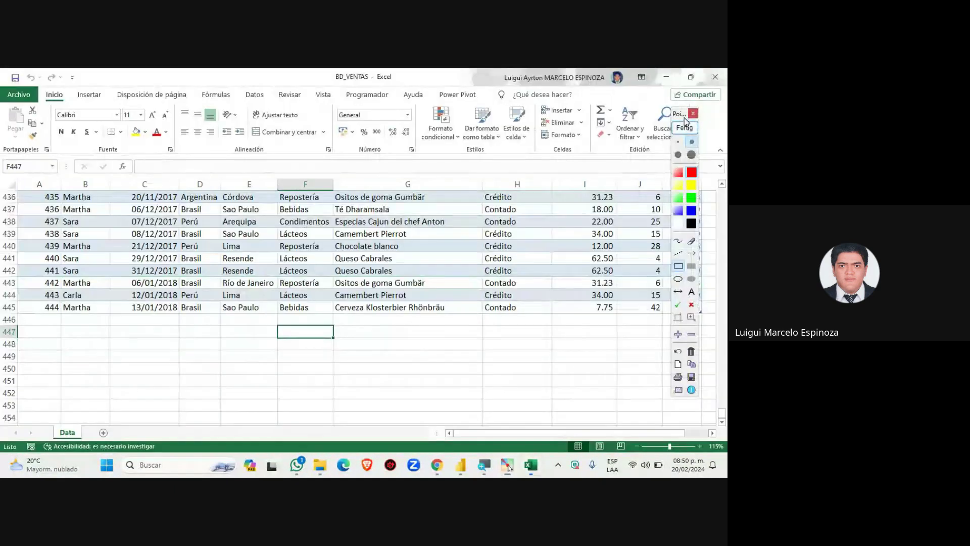
# Step: Mark the 2018 records with a red rectangle, cross them out with two red lines, and remove the annotations
pyautogui.moveTo(670, 167)
pyautogui.mouseDown()
pyautogui.moveTo(2, 193)
pyautogui.moveTo(38, 164)
pyautogui.moveTo(723, 166)
pyautogui.moveTo(703, 145)
pyautogui.mouseUp()
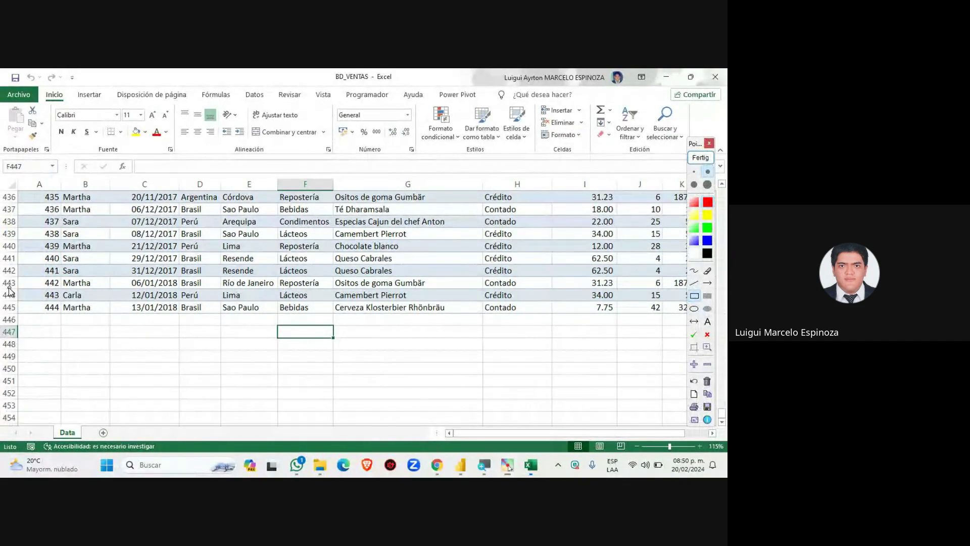
pyautogui.moveTo(15, 277)
pyautogui.mouseDown()
pyautogui.moveTo(546, 320)
pyautogui.moveTo(696, 326)
pyautogui.moveTo(698, 313)
pyautogui.mouseUp()
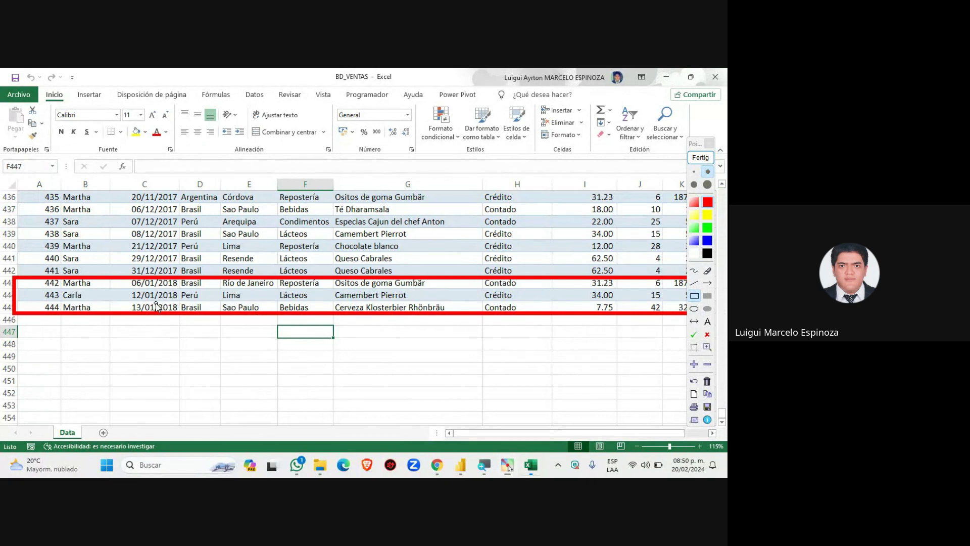
pyautogui.click(700, 158)
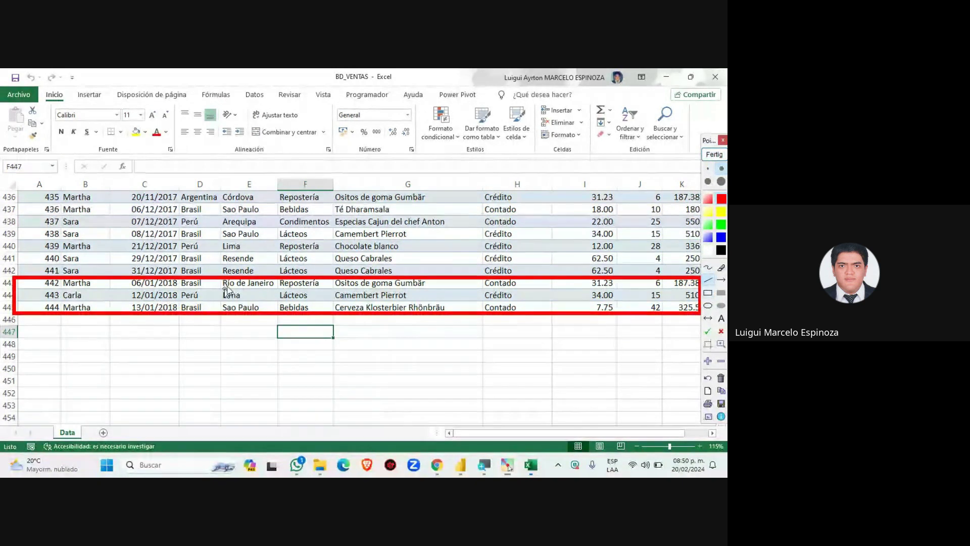
pyautogui.moveTo(260, 280); pyautogui.dragTo(329, 316)
pyautogui.moveTo(328, 280); pyautogui.dragTo(248, 313)
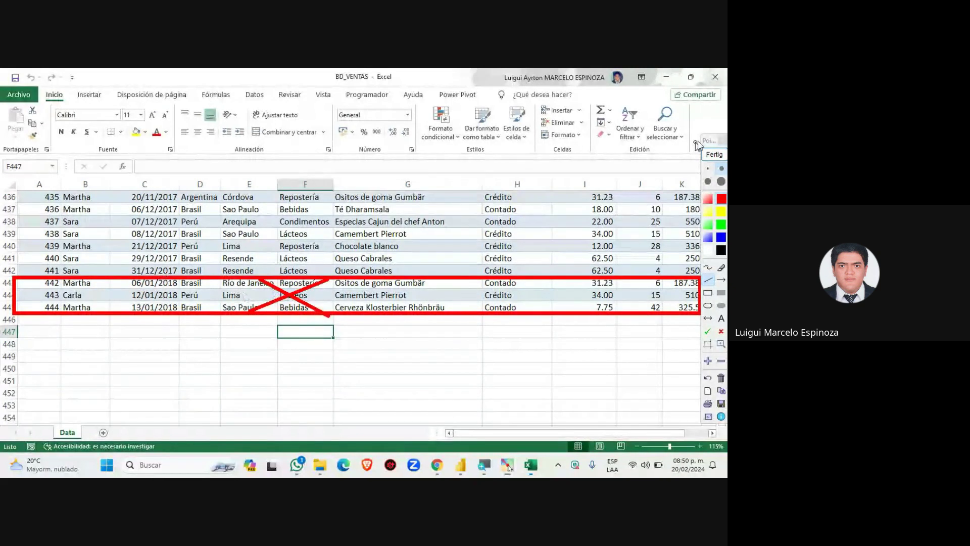
pyautogui.click(723, 159)
# Step: Check the Google Meet chat, return to the BD_VENTAS workbook and select the 2018 records in A443:K445
pyautogui.moveTo(437, 465)
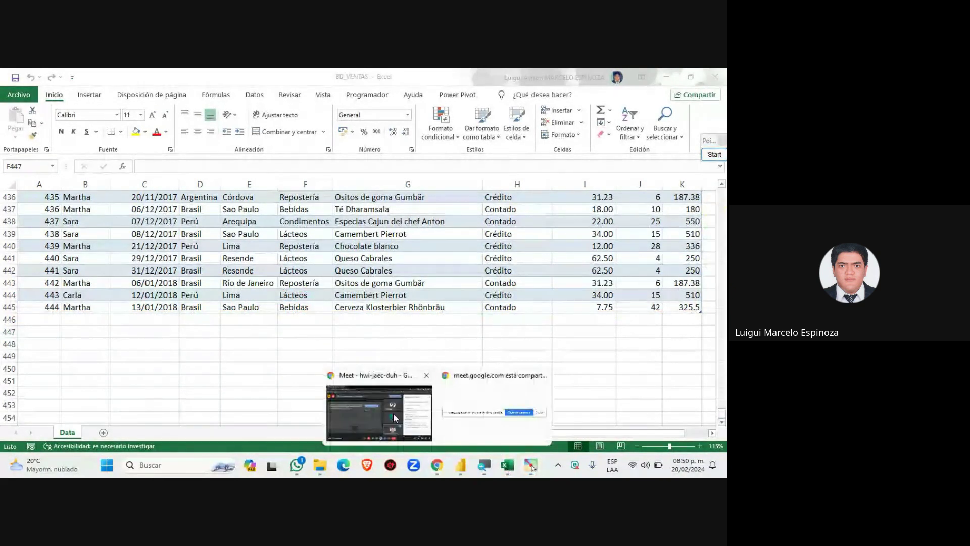
pyautogui.click(379, 404)
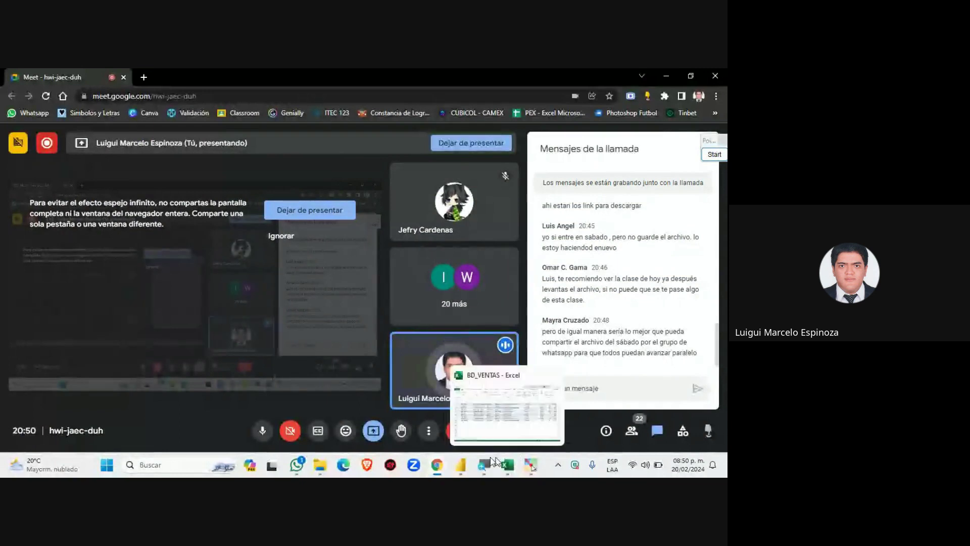
pyautogui.click(506, 466)
pyautogui.click(507, 468)
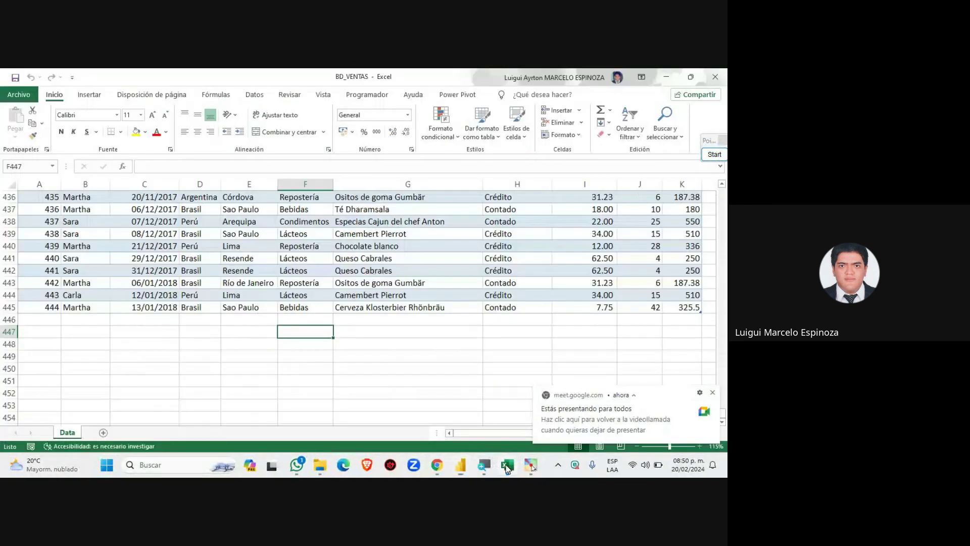
pyautogui.moveTo(38, 284); pyautogui.dragTo(686, 306)
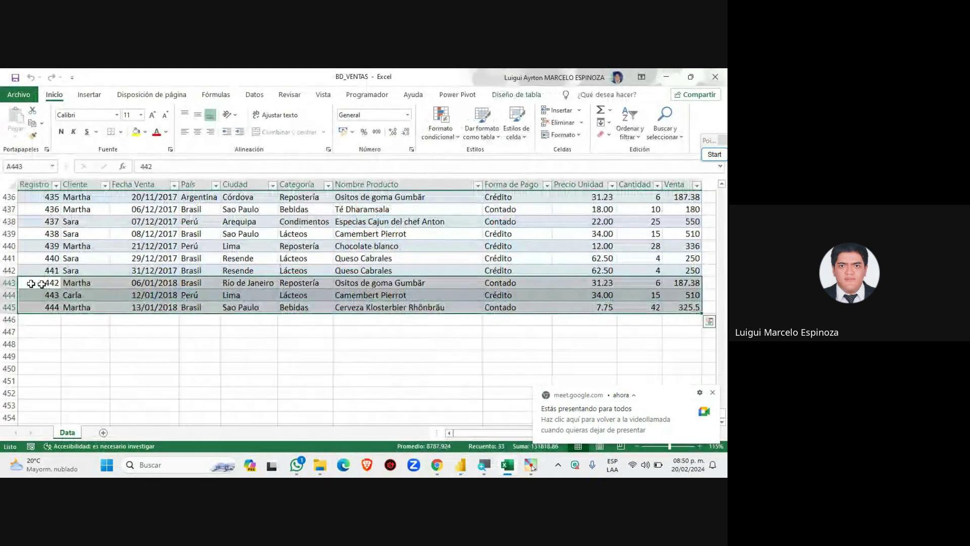
# Step: View the Power BI report and the Google Meet chat, return to the BD_VENTAS workbook and dismiss the Meet notification
pyautogui.click(461, 465)
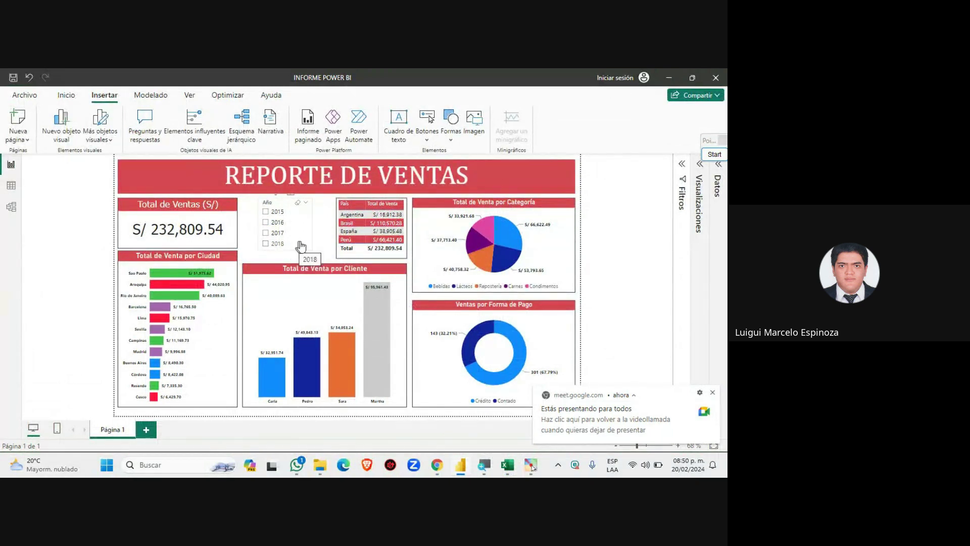
pyautogui.moveTo(437, 465)
pyautogui.click(395, 404)
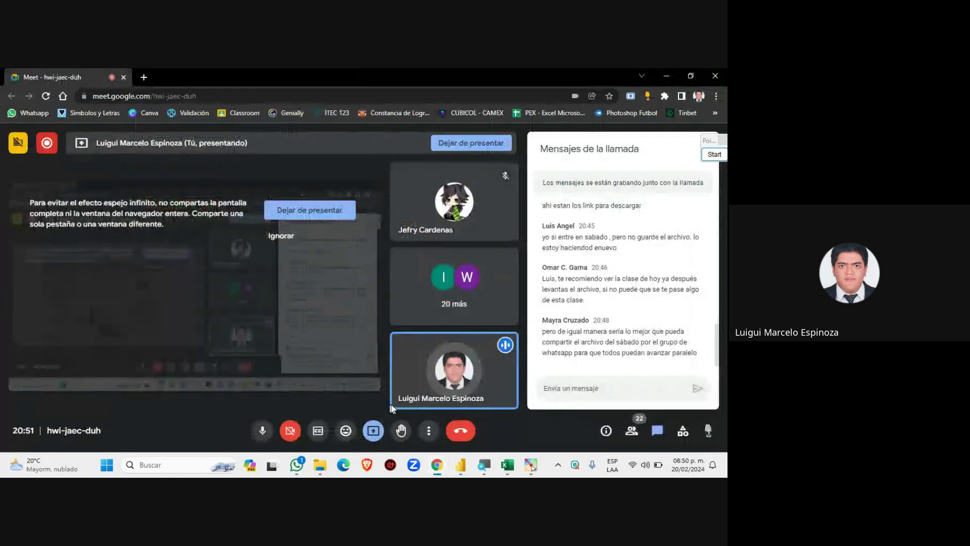
pyautogui.click(507, 465)
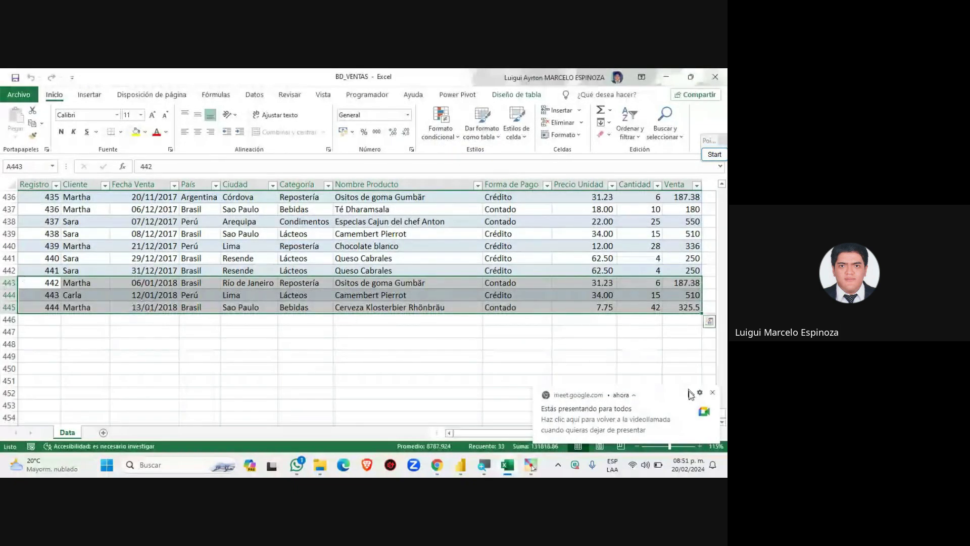
pyautogui.click(713, 393)
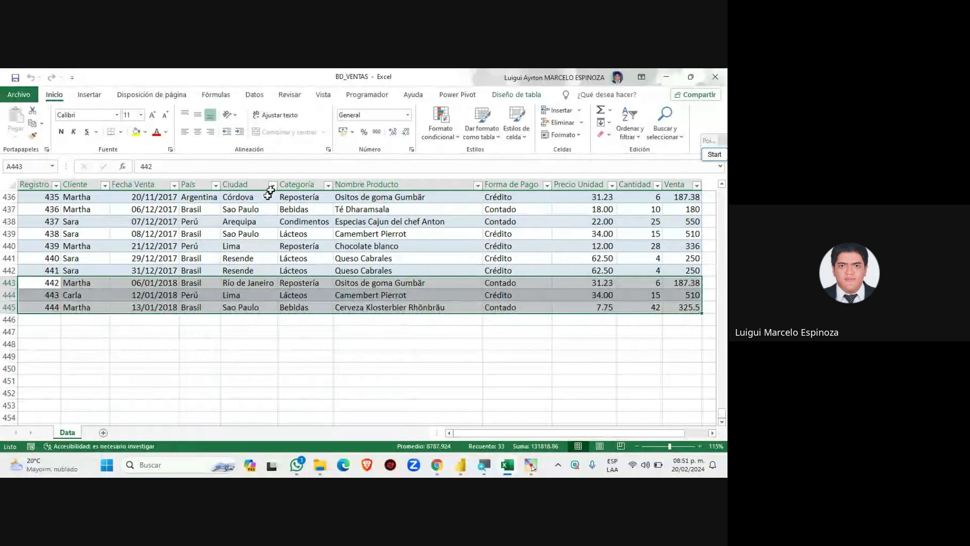
# Step: Frame the BD_VENTAS workbook name with a red rectangle, point a red arrow at it, and remove the annotations
pyautogui.click(714, 154)
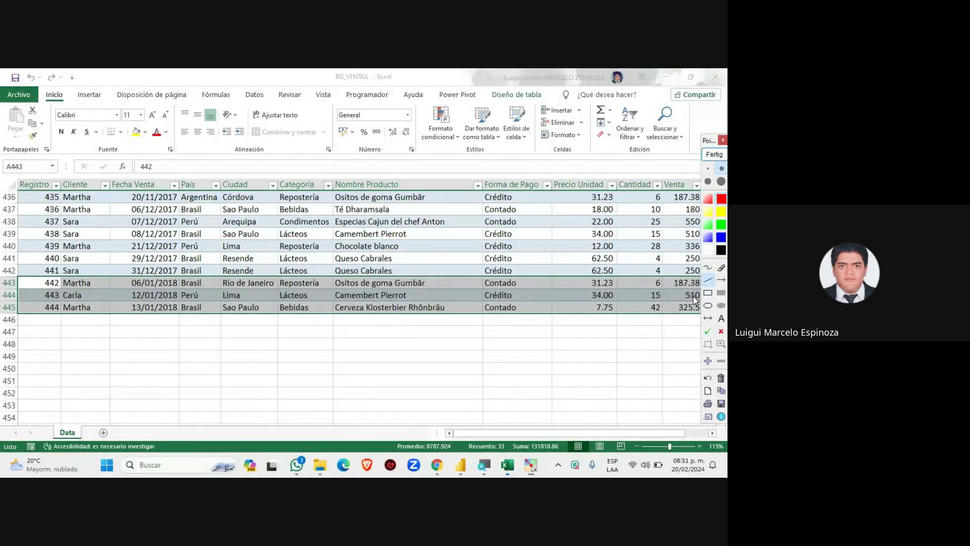
pyautogui.click(707, 293)
pyautogui.moveTo(329, 69); pyautogui.dragTo(373, 85)
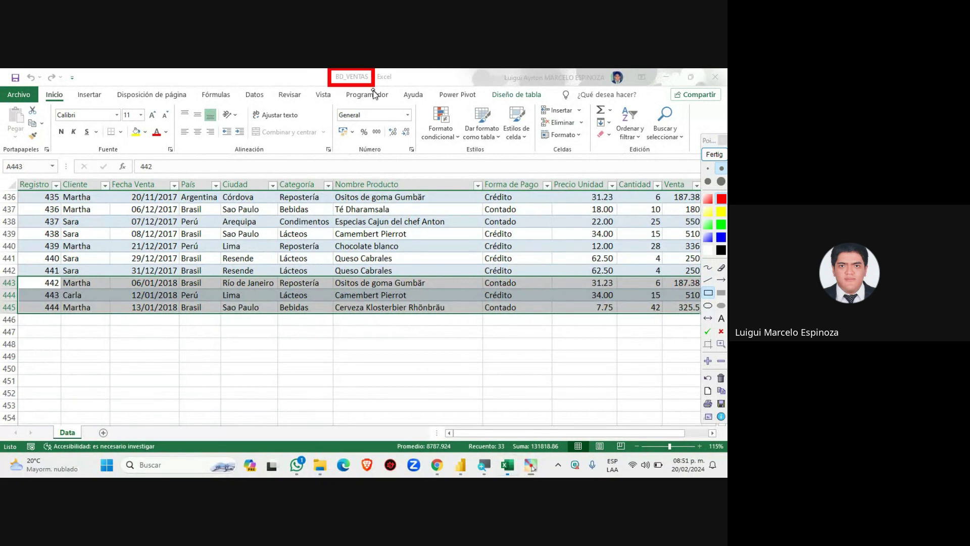
pyautogui.moveTo(422, 384)
pyautogui.mouseDown()
pyautogui.moveTo(390, 99)
pyautogui.moveTo(356, 93)
pyautogui.mouseUp()
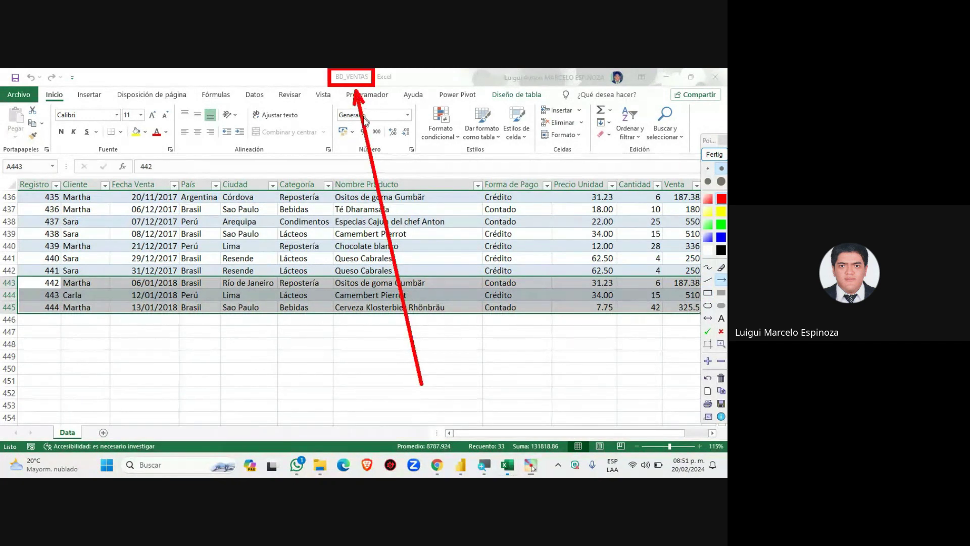
pyautogui.click(714, 154)
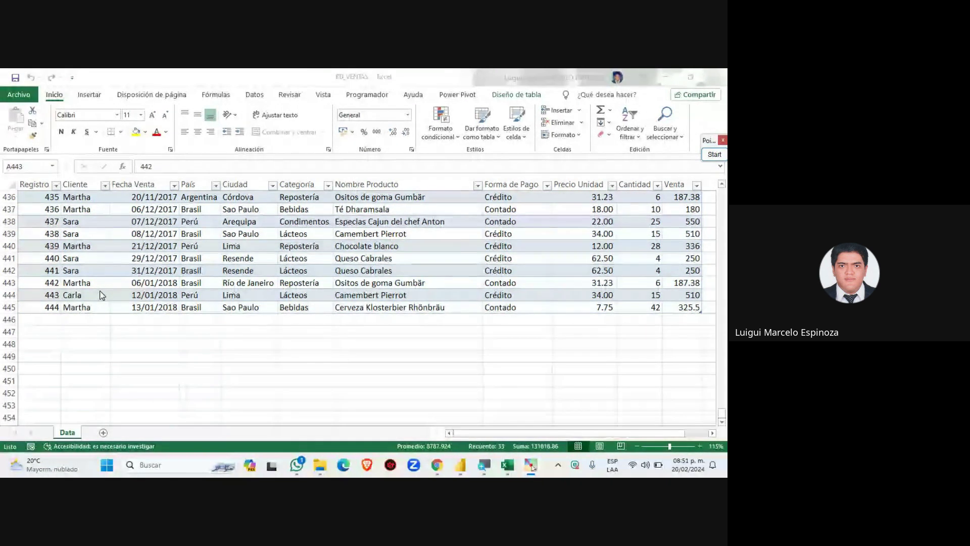
# Step: Frame the 2018 records in rows 443 to 445 with a red rectangle and remove the annotation
pyautogui.click(712, 155)
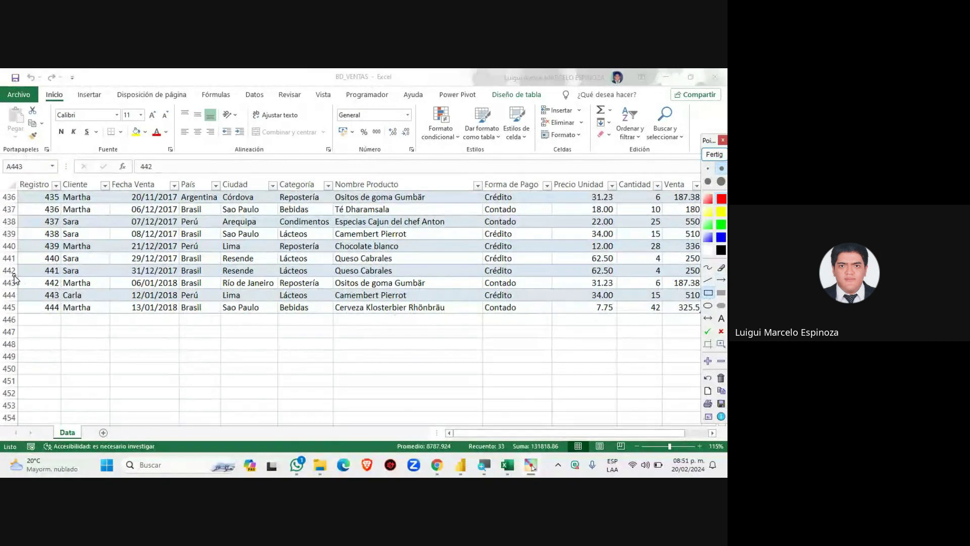
pyautogui.moveTo(15, 276)
pyautogui.mouseDown()
pyautogui.moveTo(645, 342)
pyautogui.moveTo(702, 314)
pyautogui.mouseUp()
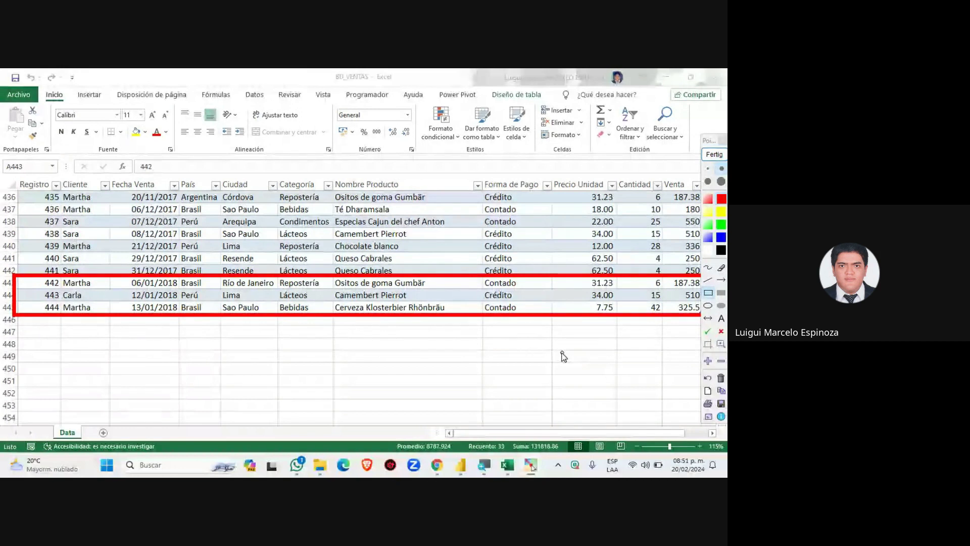
pyautogui.click(711, 155)
# Step: Check the Google Meet chat and the Power BI sales report, and return to the BD_VENTAS workbook
pyautogui.moveTo(437, 465)
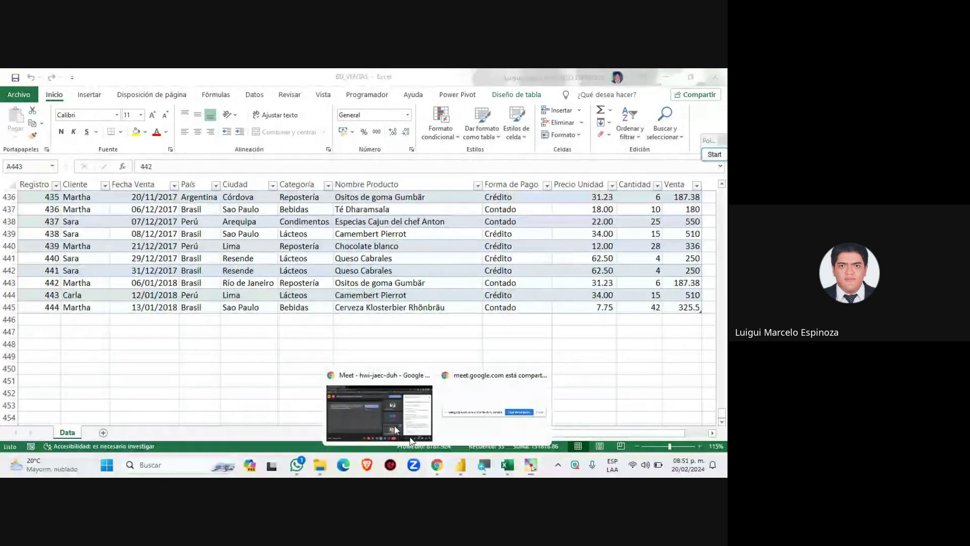
pyautogui.click(384, 406)
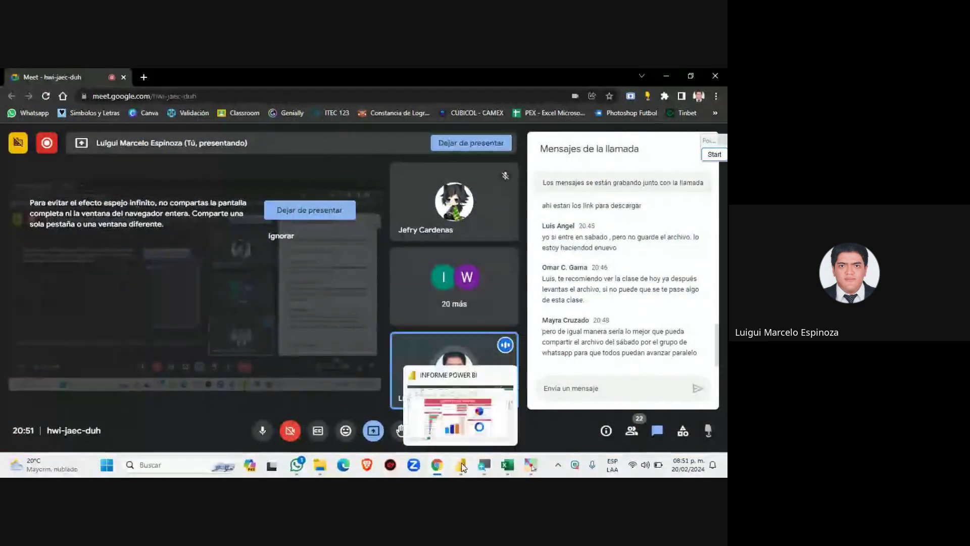
pyautogui.click(459, 400)
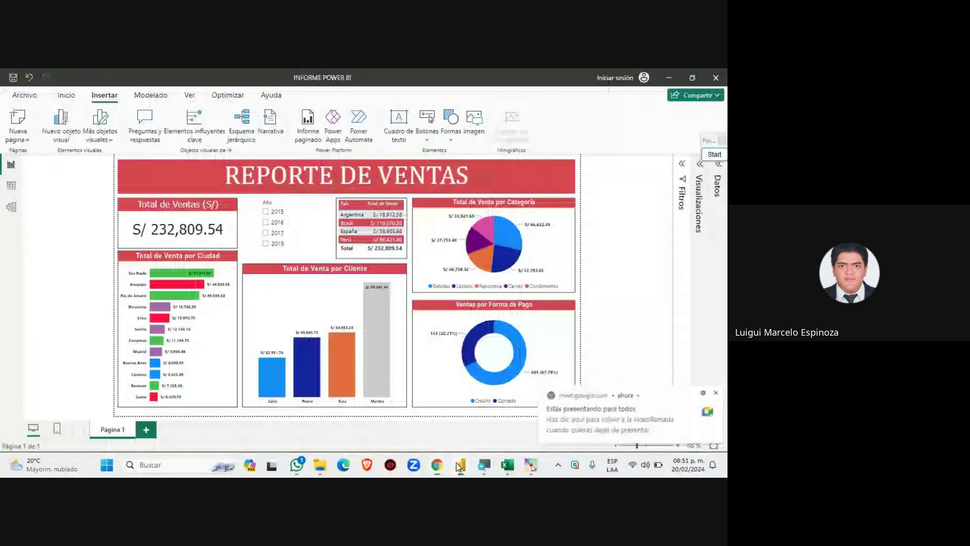
pyautogui.click(508, 465)
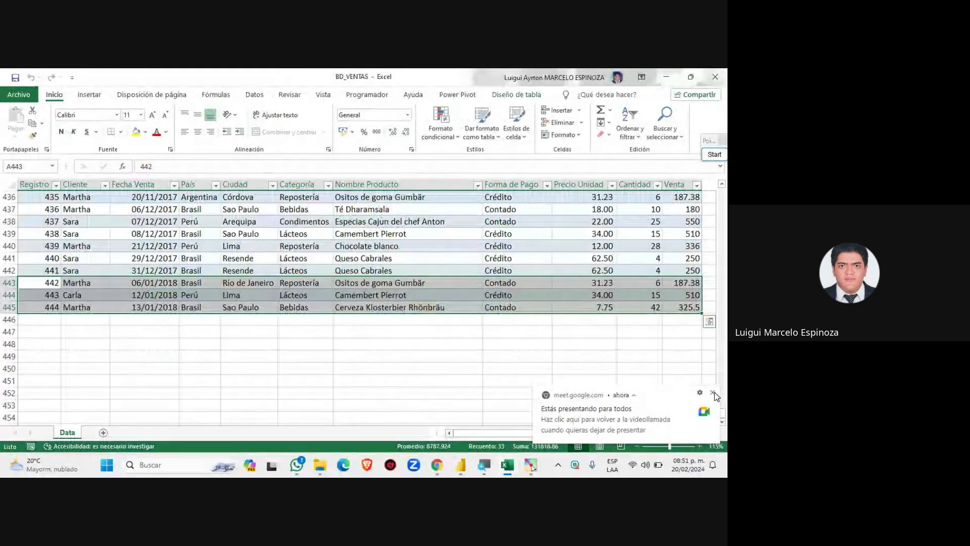
# Step: Frame the two Contado payment cells of the 2018 records in red and write a red 2 below them
pyautogui.moveTo(709, 143); pyautogui.dragTo(113, 145)
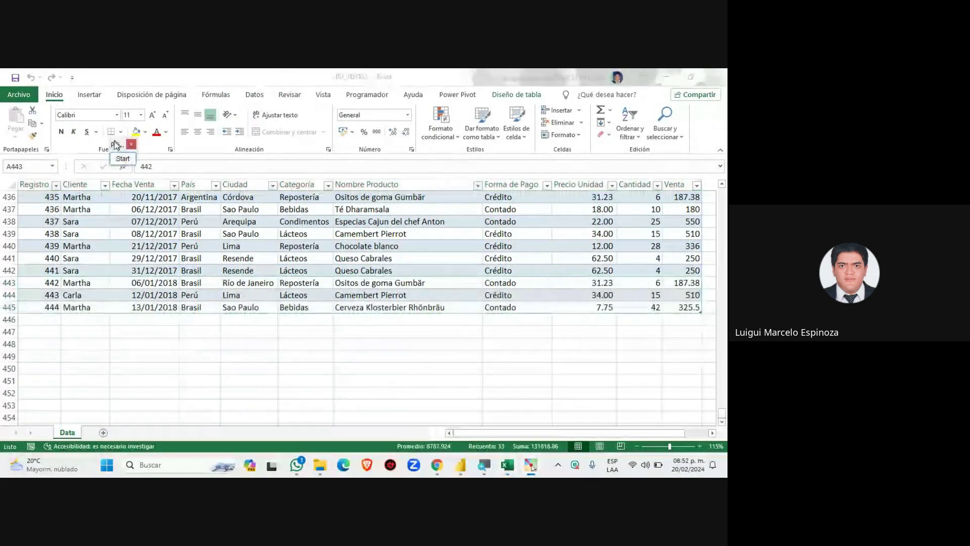
pyautogui.click(120, 157)
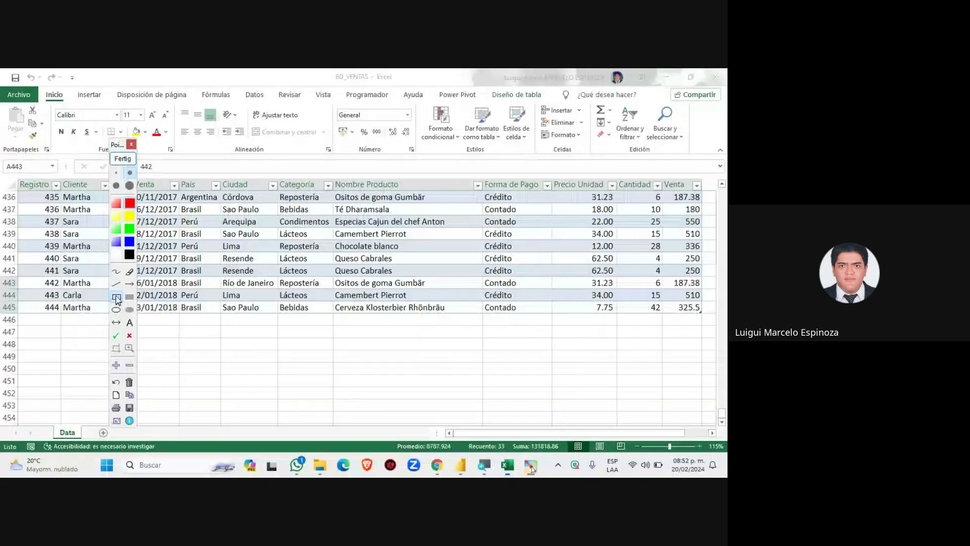
pyautogui.moveTo(481, 273); pyautogui.dragTo(554, 291)
pyautogui.moveTo(477, 298)
pyautogui.mouseDown()
pyautogui.moveTo(488, 309)
pyautogui.moveTo(555, 316)
pyautogui.mouseUp()
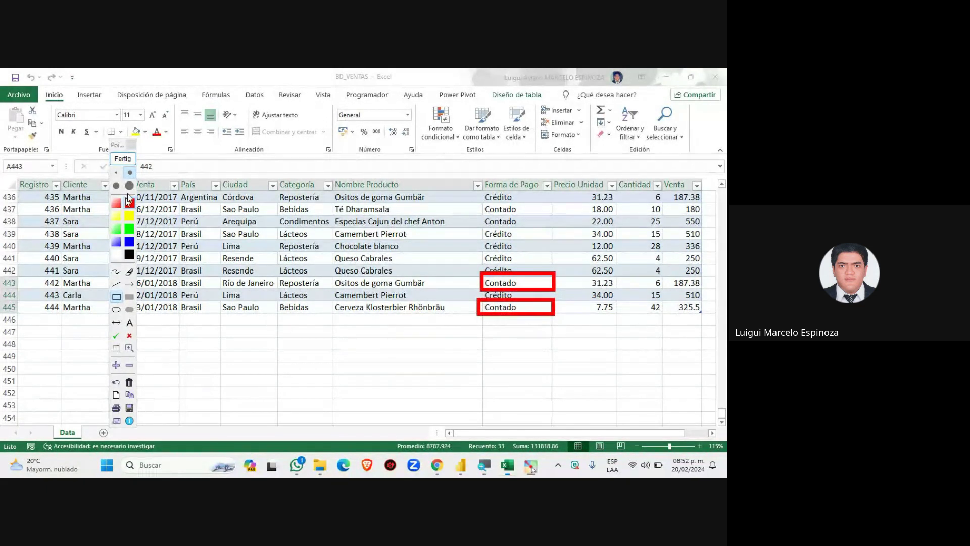
pyautogui.click(116, 271)
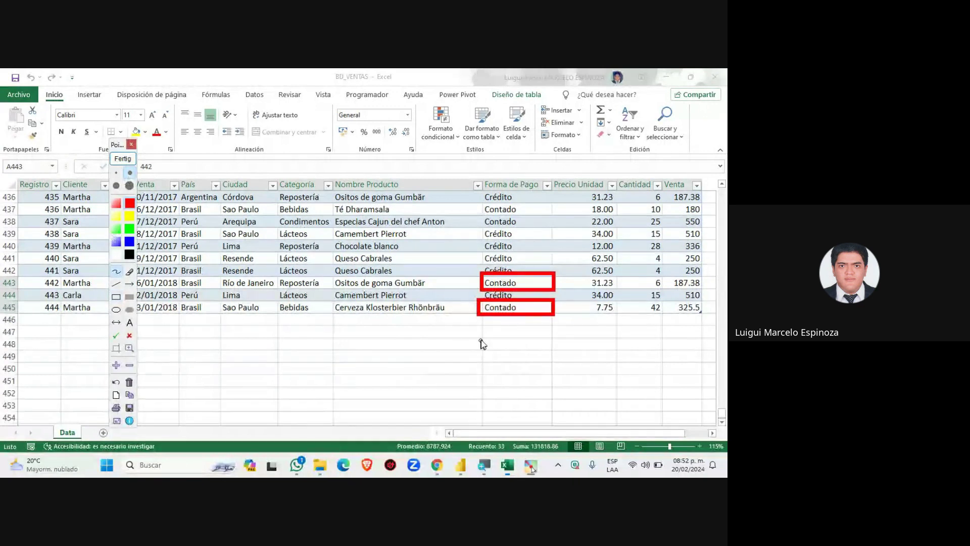
pyautogui.moveTo(480, 340); pyautogui.dragTo(498, 336)
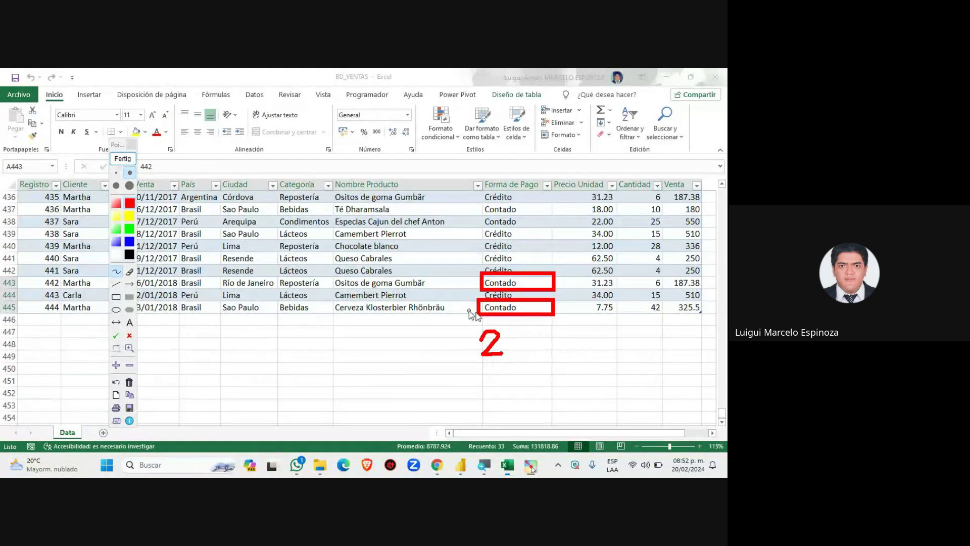
# Step: Frame the Crédito payment cell of the 12/01/2018 record in red and remove all annotations
pyautogui.click(116, 296)
pyautogui.moveTo(480, 290); pyautogui.dragTo(556, 302)
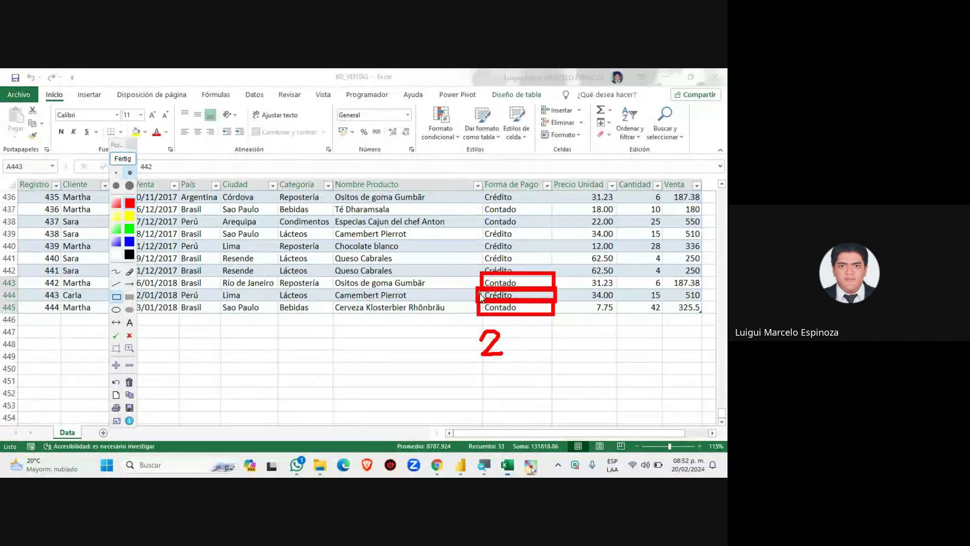
pyautogui.click(122, 160)
# Step: Read the class replies in the Google Meet chat, alternating with the Power BI sales report, and end on the report
pyautogui.moveTo(437, 465)
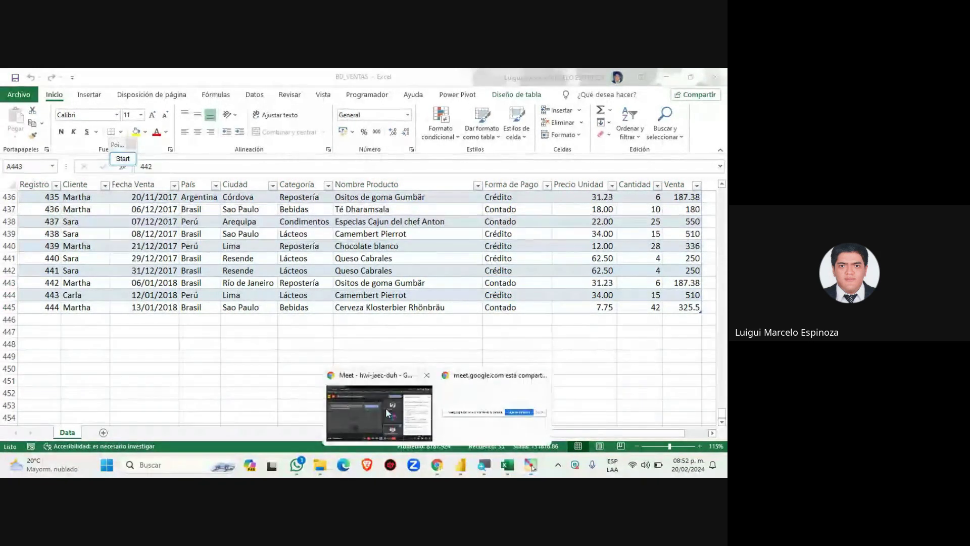
pyautogui.click(378, 402)
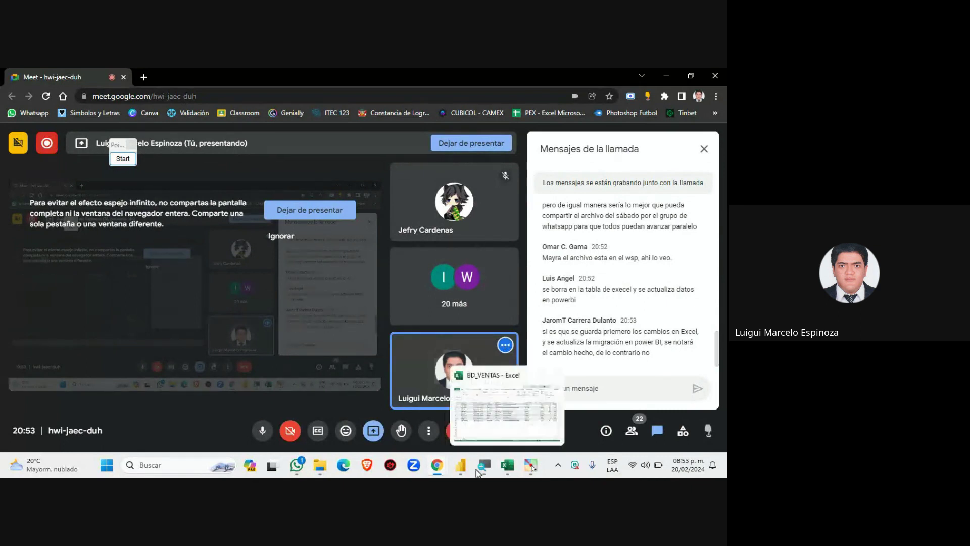
pyautogui.click(430, 421)
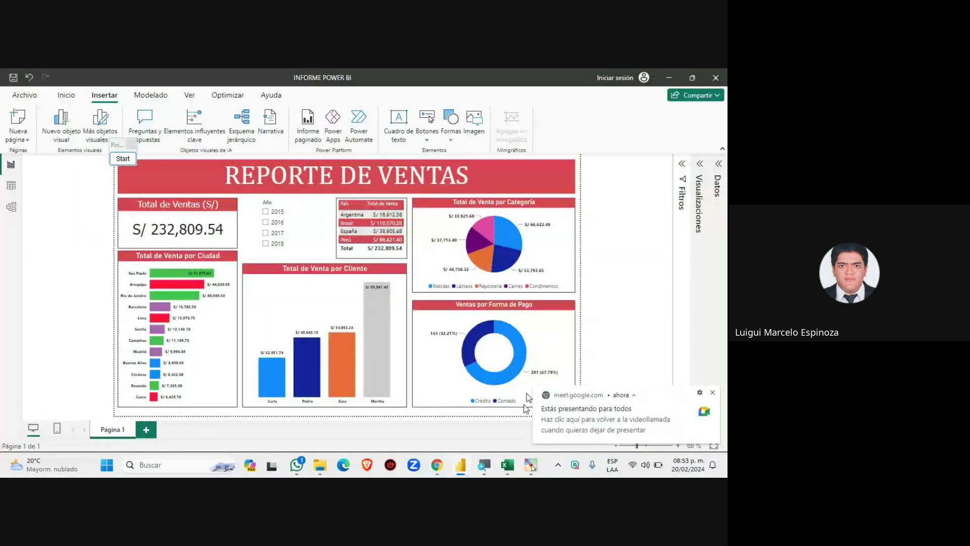
pyautogui.moveTo(425, 456)
pyautogui.click(399, 415)
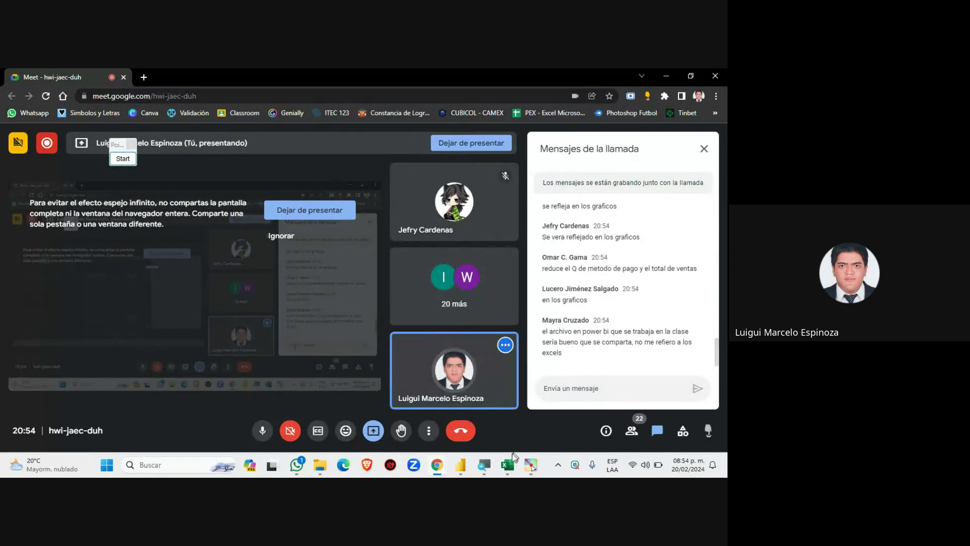
pyautogui.click(465, 462)
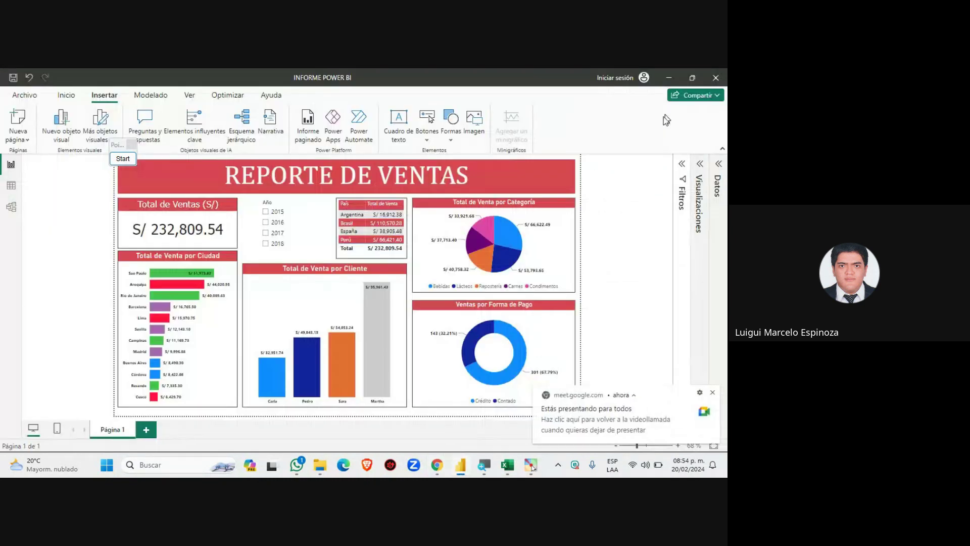
# Step: Frame the Ventas por Forma de Pago chart with a red rectangle and point a red arrow at its Contado label
pyautogui.click(123, 159)
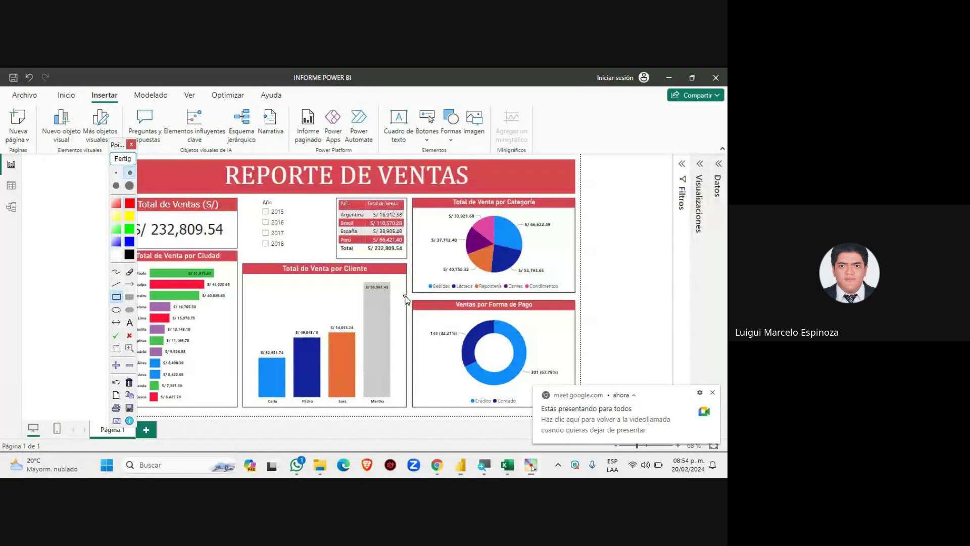
pyautogui.moveTo(410, 298)
pyautogui.mouseDown()
pyautogui.moveTo(482, 384)
pyautogui.moveTo(580, 415)
pyautogui.mouseUp()
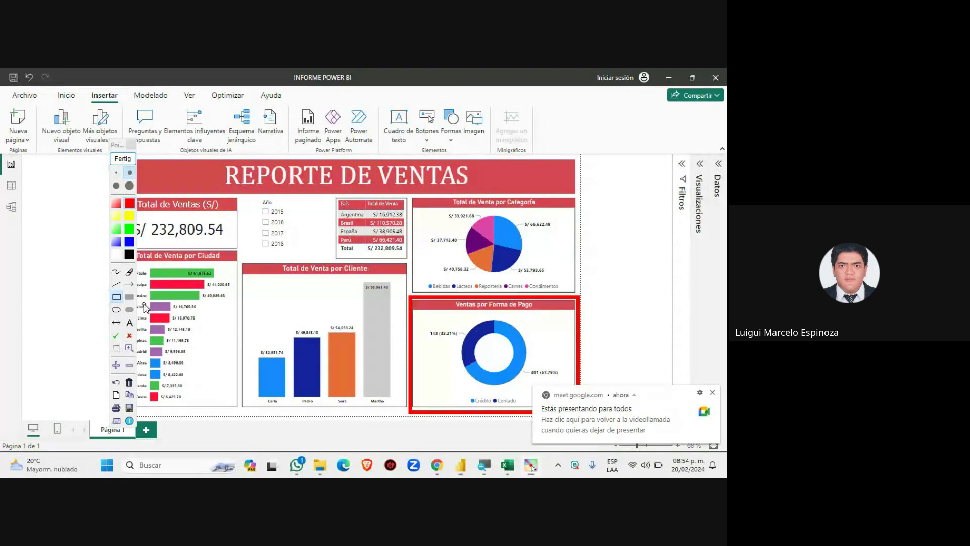
pyautogui.click(129, 284)
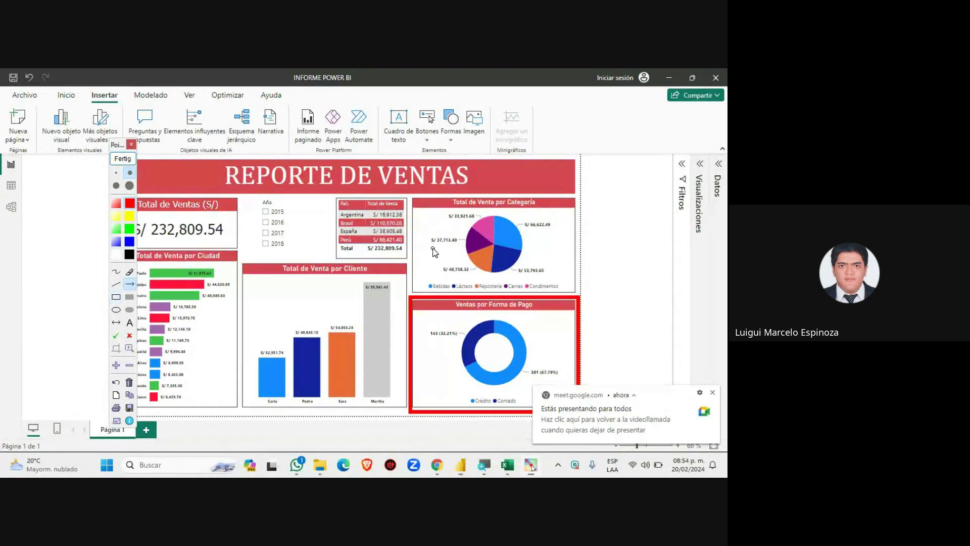
pyautogui.moveTo(432, 248); pyautogui.dragTo(446, 324)
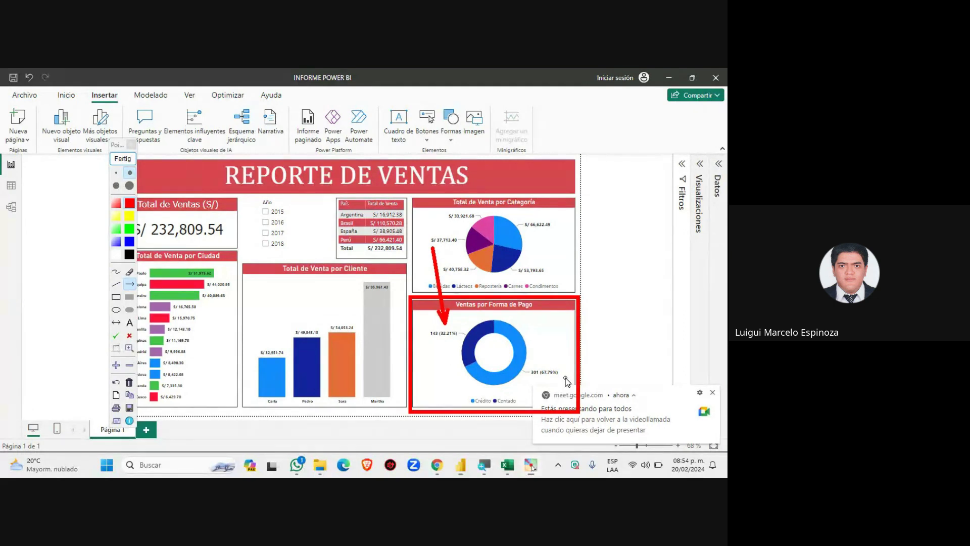
# Step: Frame the Total de Ventas (S/) card in red, point a red arrow at it, and remove all annotations
pyautogui.moveTo(117, 149); pyautogui.dragTo(42, 132)
pyautogui.click(39, 279)
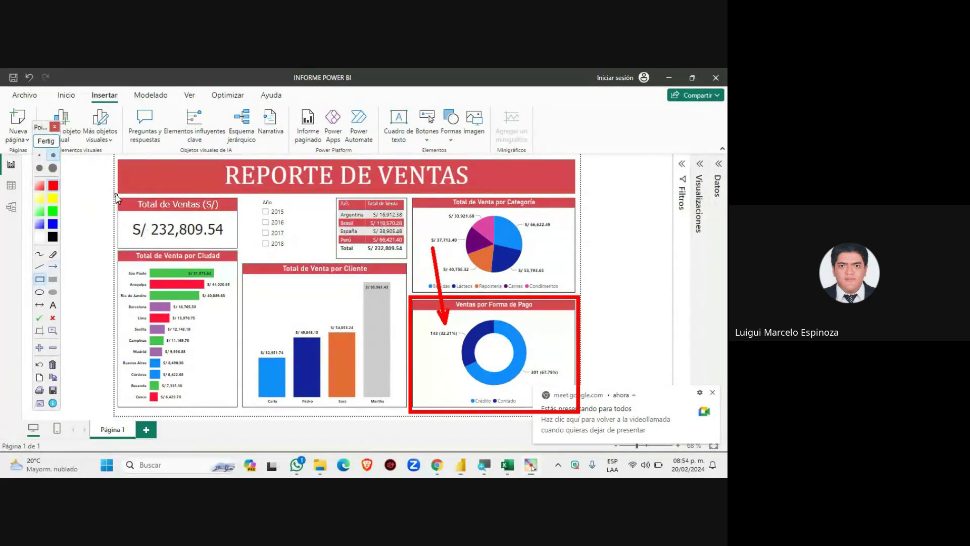
pyautogui.moveTo(115, 194)
pyautogui.mouseDown()
pyautogui.moveTo(216, 253)
pyautogui.moveTo(242, 251)
pyautogui.mouseUp()
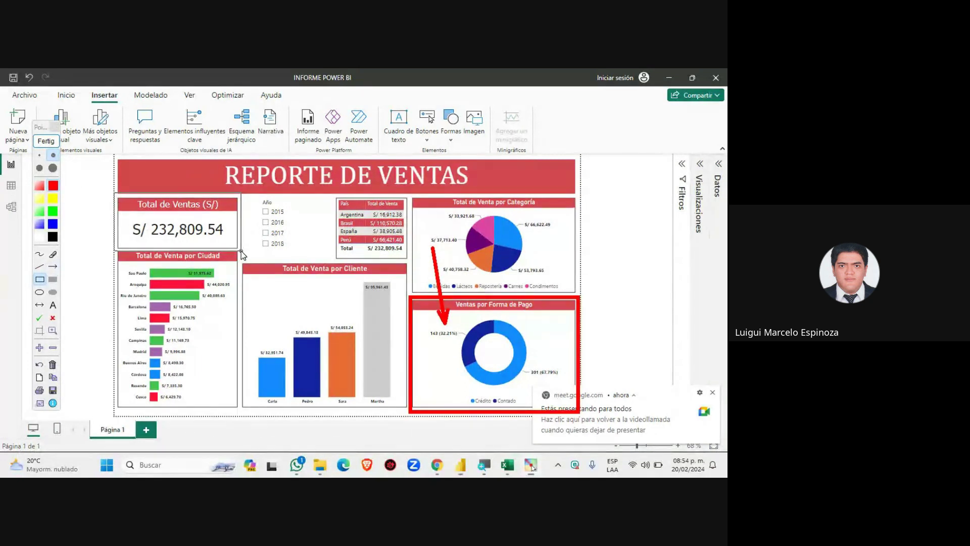
pyautogui.click(53, 266)
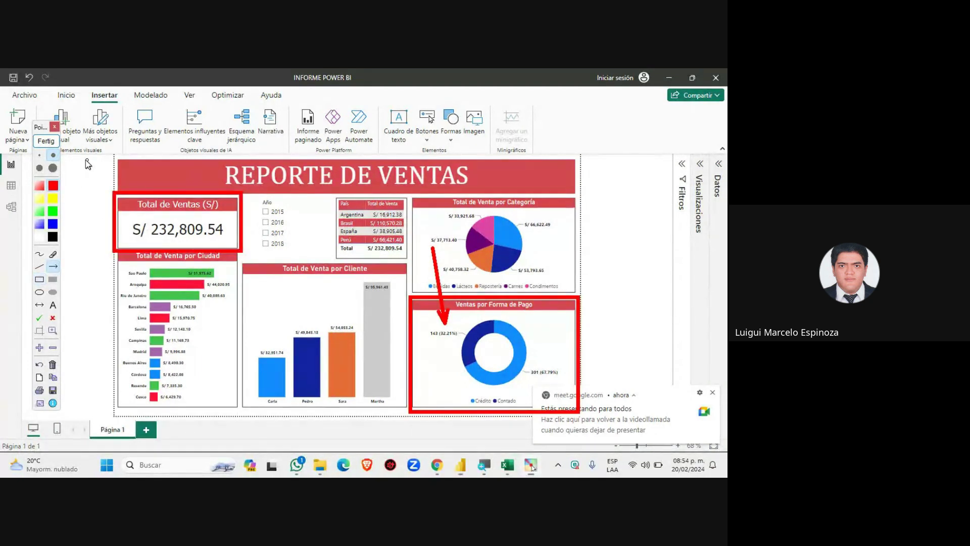
pyautogui.moveTo(71, 151); pyautogui.dragTo(117, 187)
pyautogui.click(46, 142)
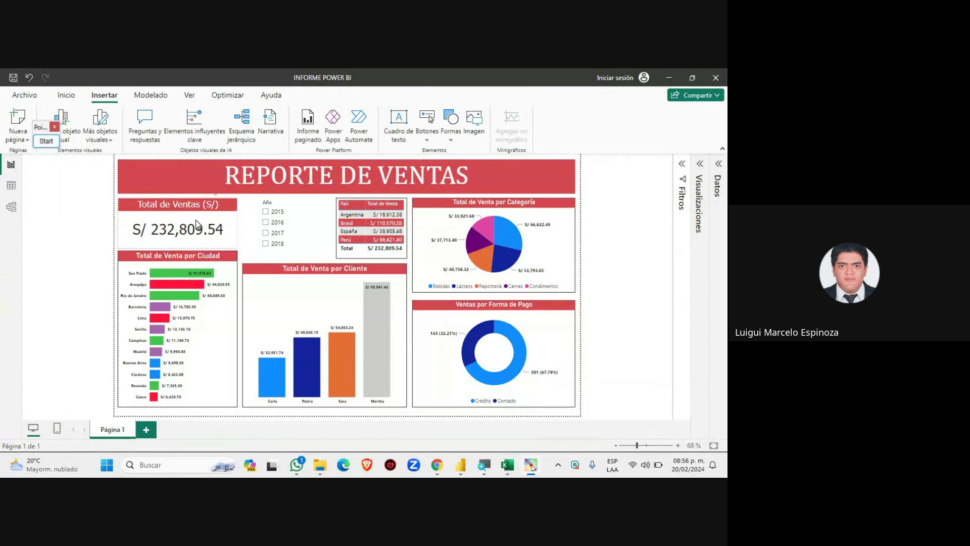
# Step: Check the Google Meet chat, switch to the BD_VENTAS workbook and examine the sum of the 2018 Venta amounts in K443:K445
pyautogui.click(436, 465)
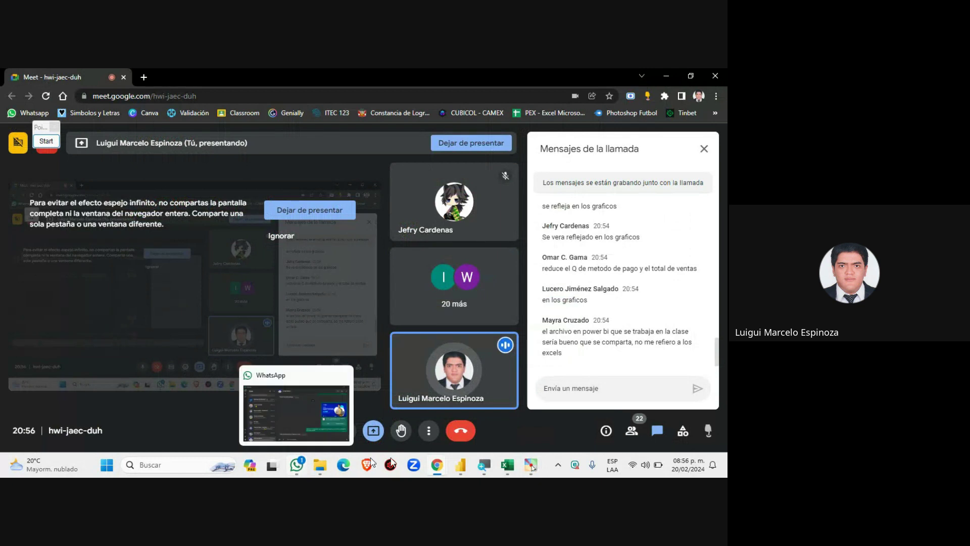
pyautogui.click(507, 464)
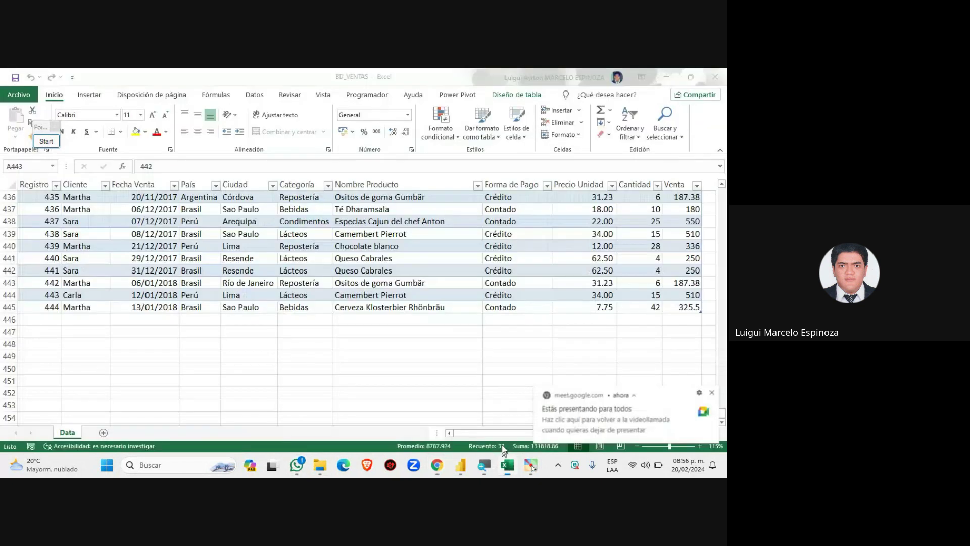
pyautogui.moveTo(686, 283); pyautogui.dragTo(688, 306)
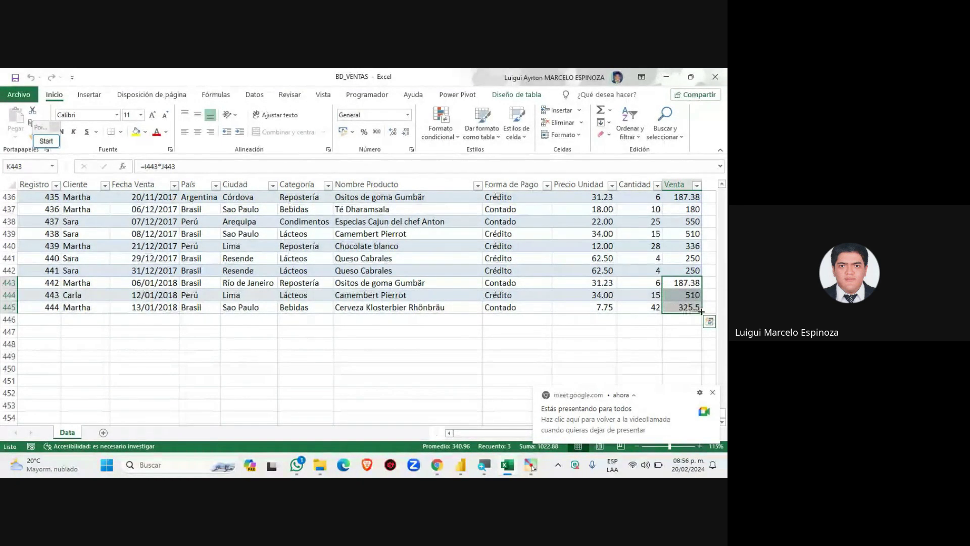
pyautogui.click(672, 331)
pyautogui.click(682, 308)
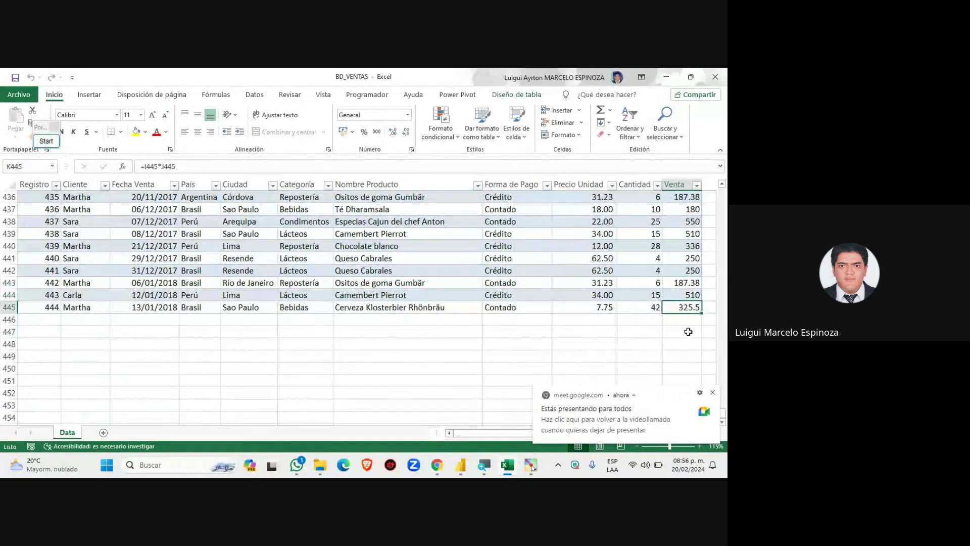
pyautogui.click(688, 331)
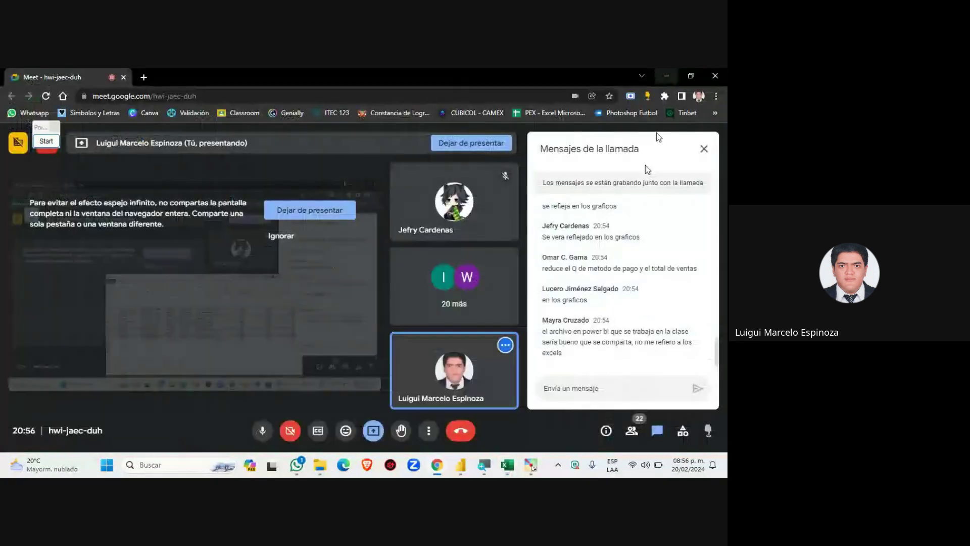
# Step: Reselect the 2018 Venta amounts in K443:K445 of the BD_VENTAS workbook to view their sum, and switch to the Power BI report
pyautogui.click(479, 464)
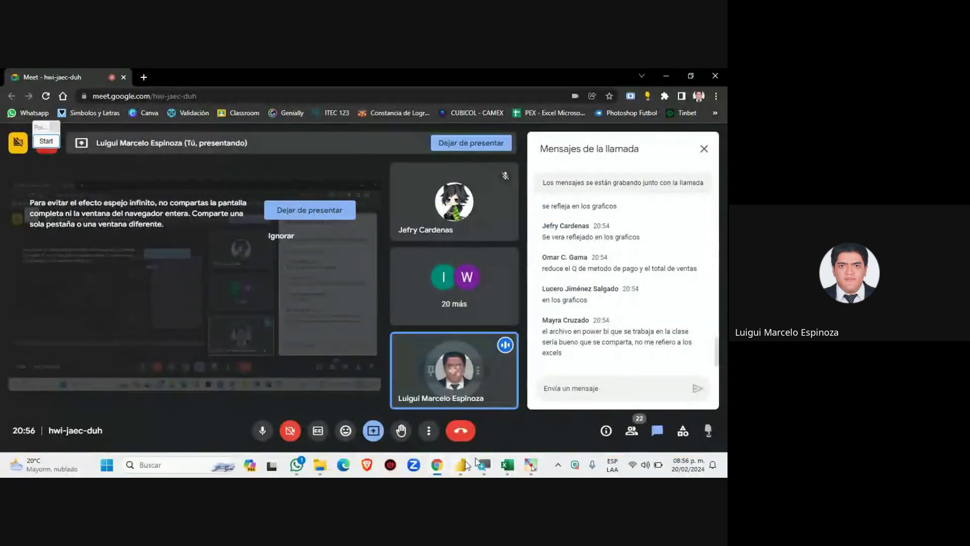
pyautogui.click(507, 464)
pyautogui.moveTo(680, 286); pyautogui.dragTo(686, 307)
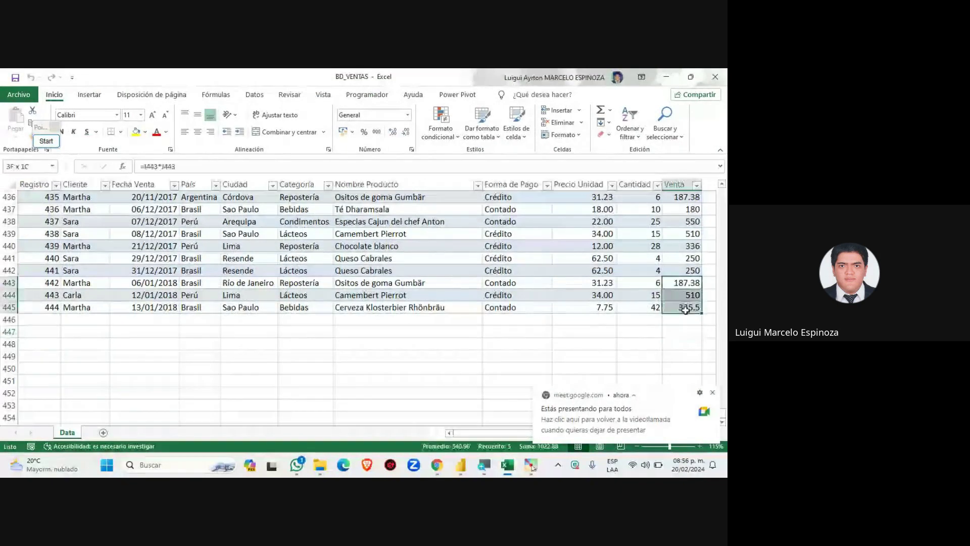
pyautogui.click(713, 393)
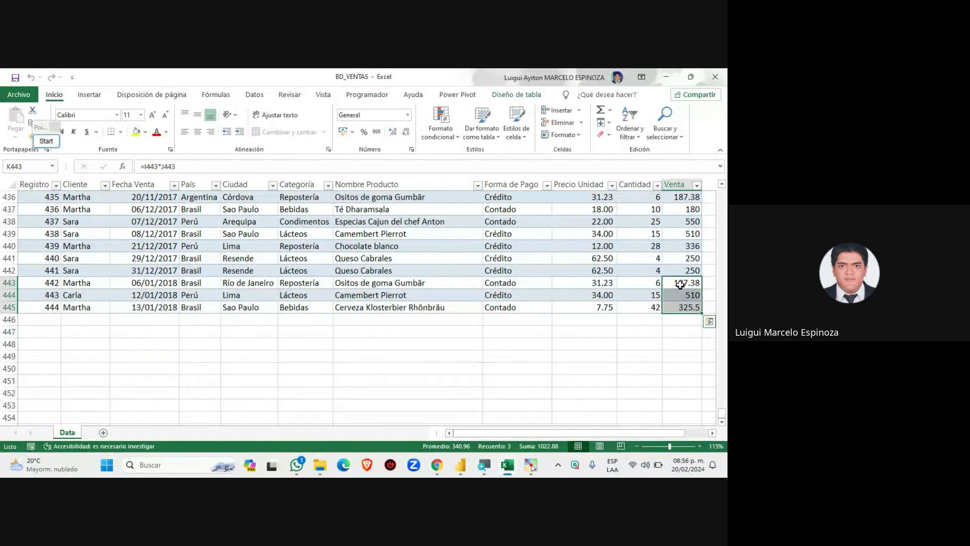
pyautogui.moveTo(680, 284); pyautogui.dragTo(683, 305)
pyautogui.click(437, 465)
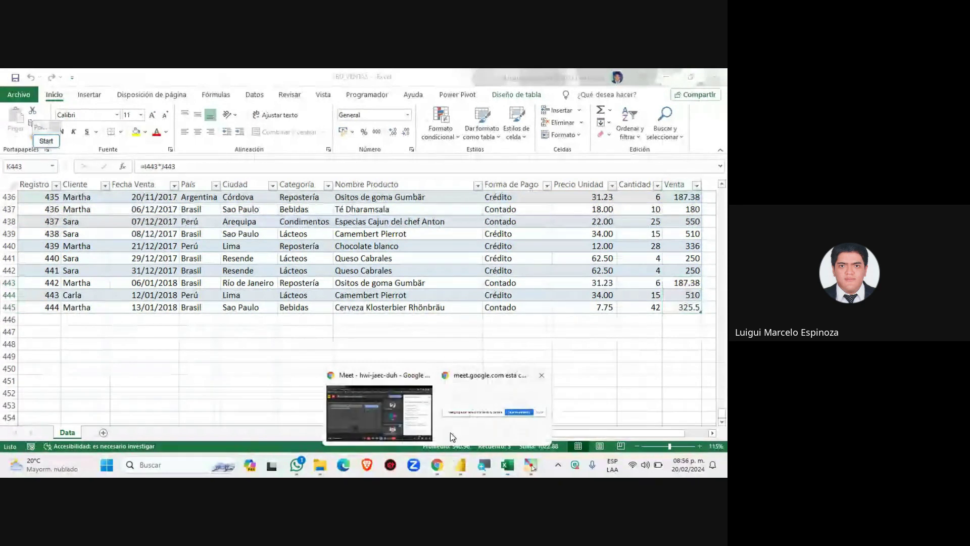
pyautogui.click(460, 465)
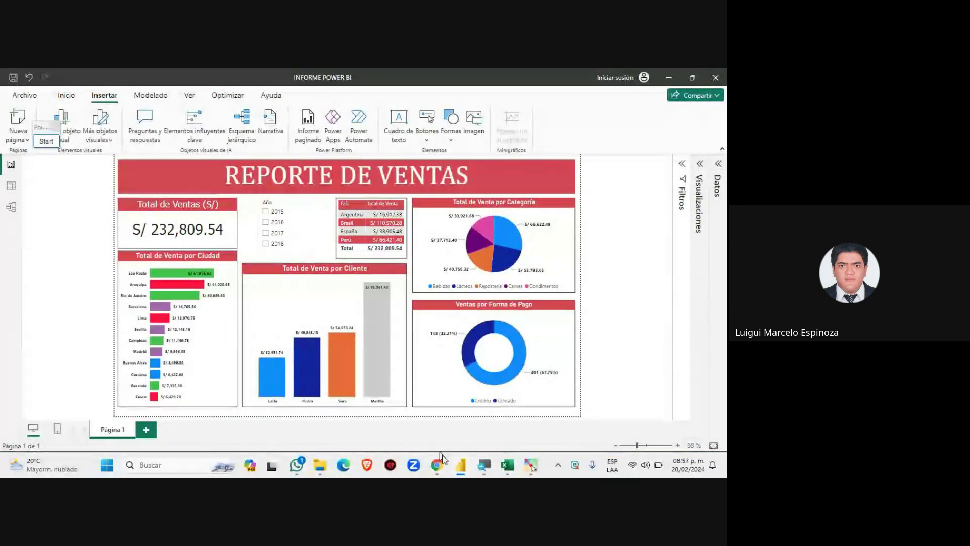
# Step: Check the Google Meet chat messages and switch to the BD_VENTAS workbook
pyautogui.click(438, 467)
pyautogui.click(399, 398)
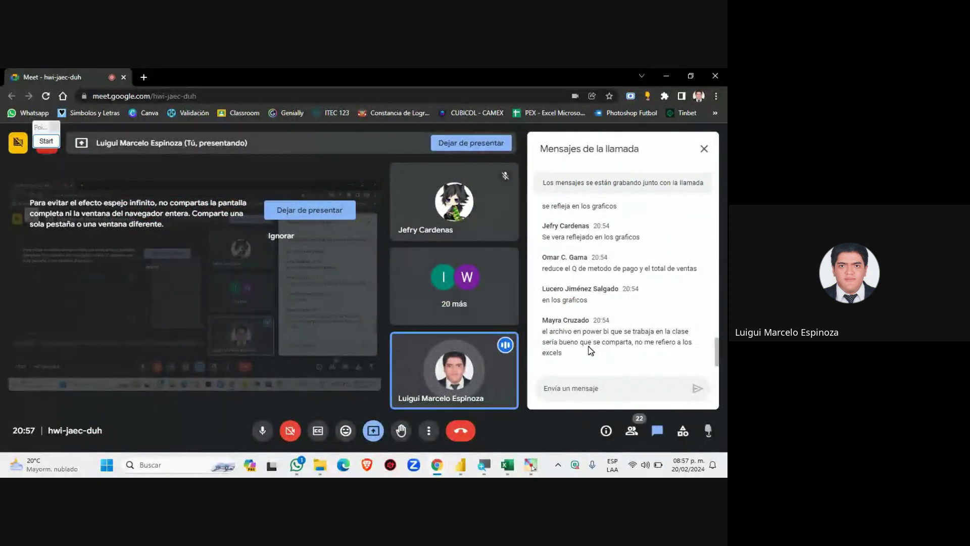
pyautogui.click(507, 465)
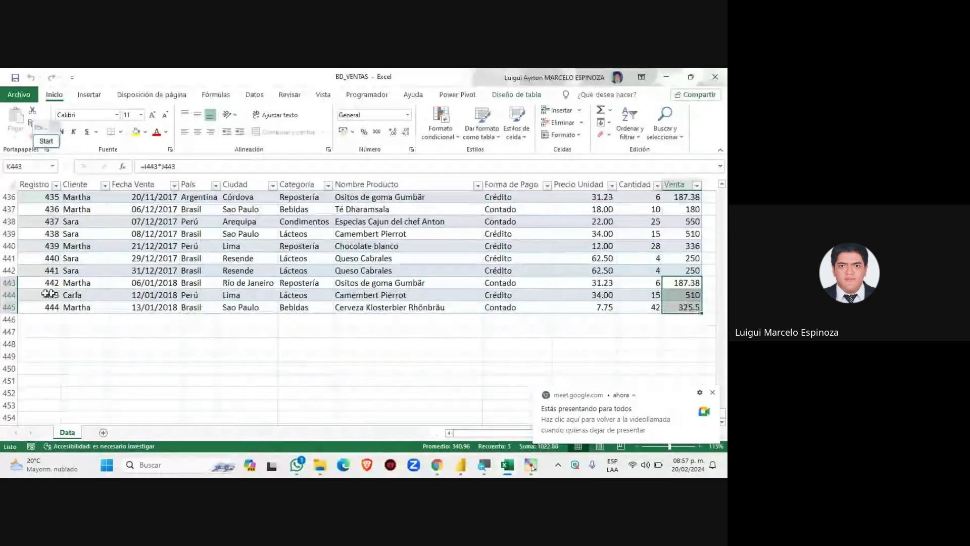
pyautogui.moveTo(10, 282); pyautogui.dragTo(10, 307)
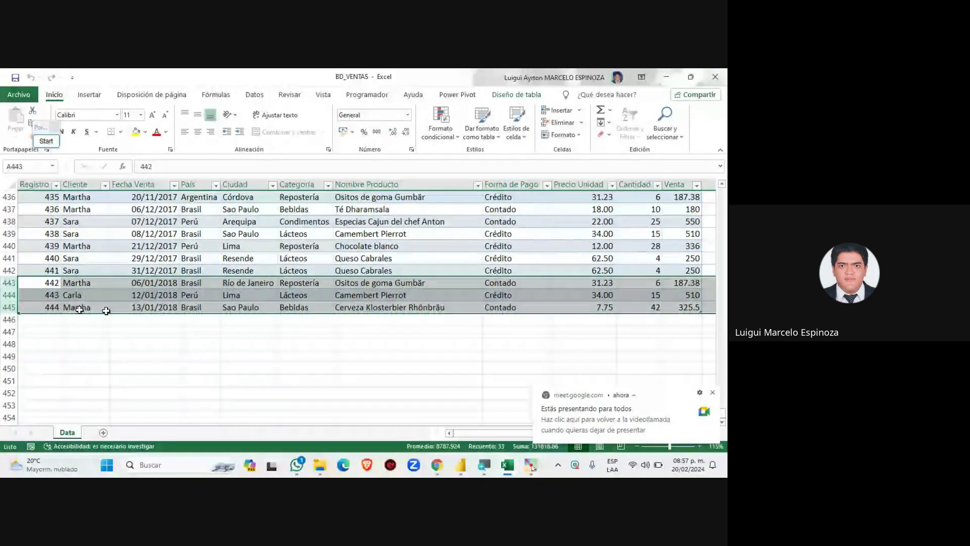
pyautogui.rightClick(4, 284)
pyautogui.press('Escape')
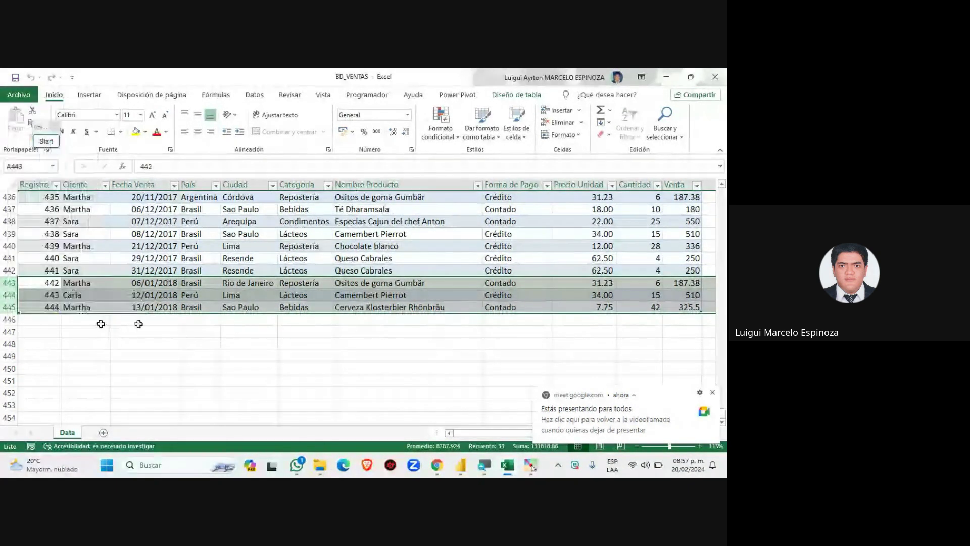
pyautogui.rightClick(5, 285)
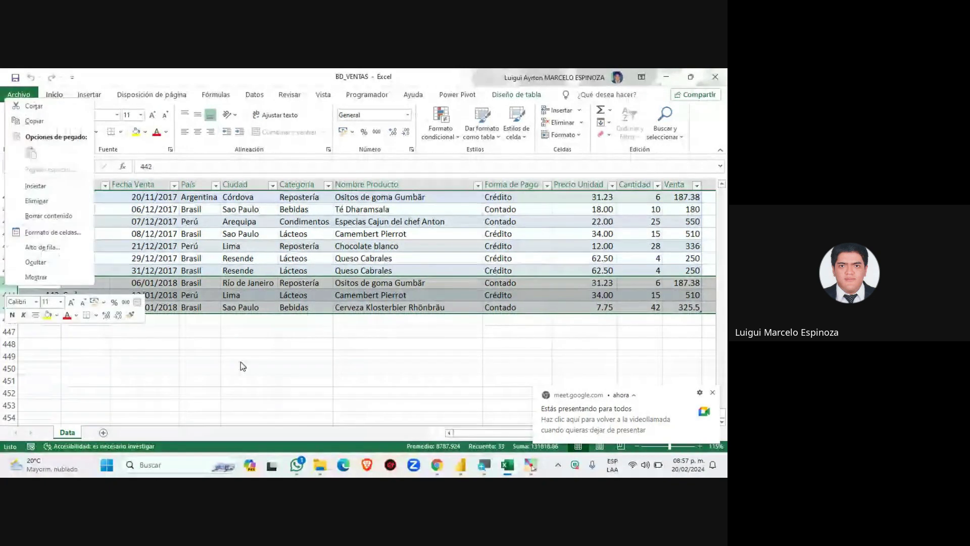
pyautogui.press('Escape')
# Step: Delete the three 2018 records in rows 445, 444 and 443 of the Data sheet, one row at a time
pyautogui.click(9, 307)
pyautogui.rightClick(9, 307)
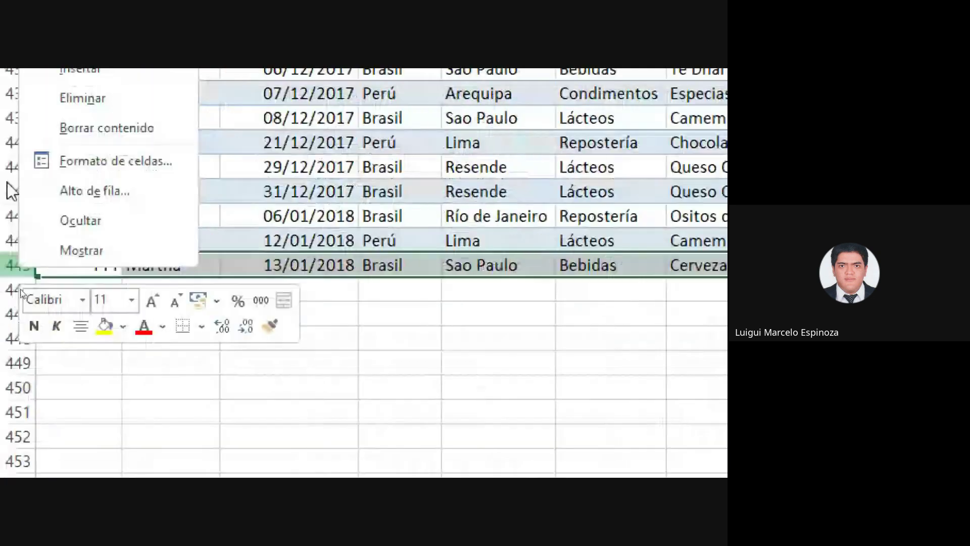
pyautogui.click(4, 281)
pyautogui.rightClick(5, 282)
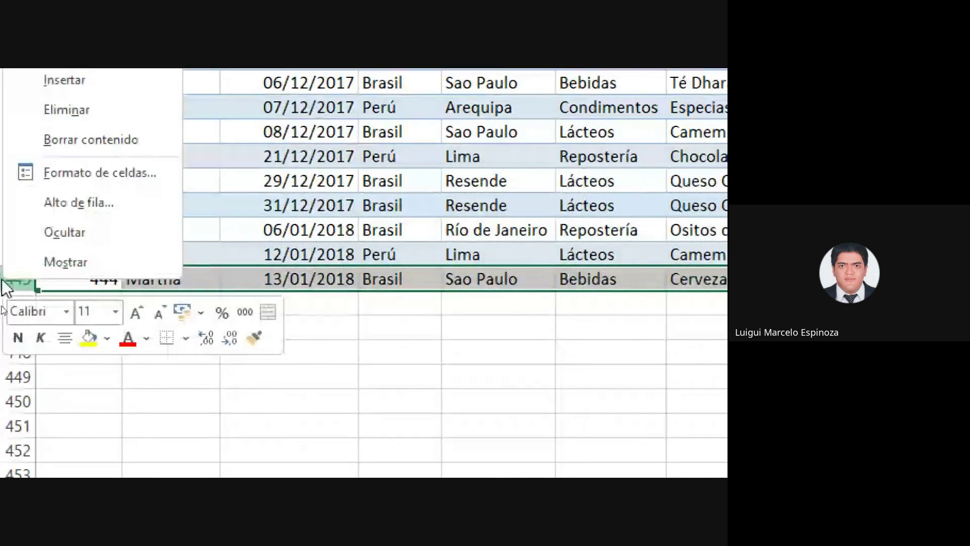
pyautogui.click(71, 225)
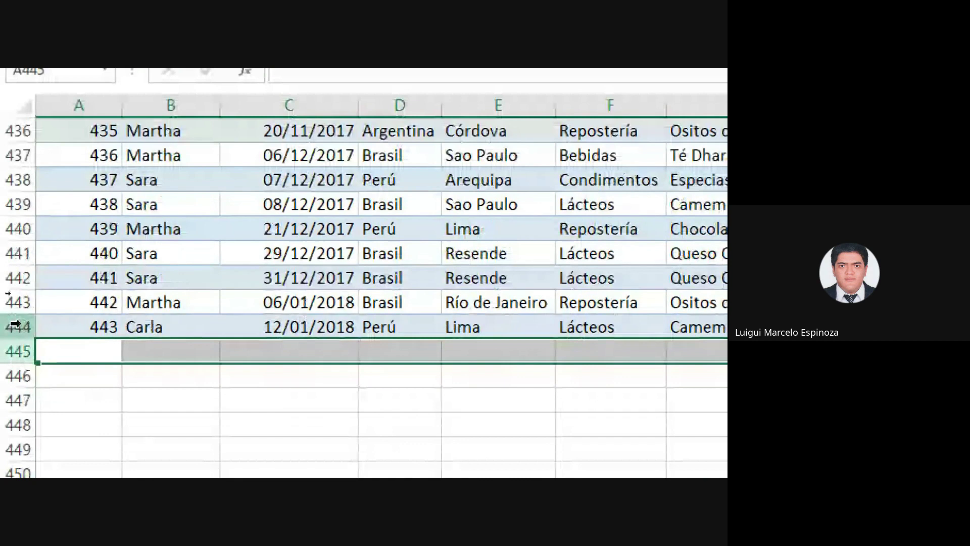
pyautogui.rightClick(16, 324)
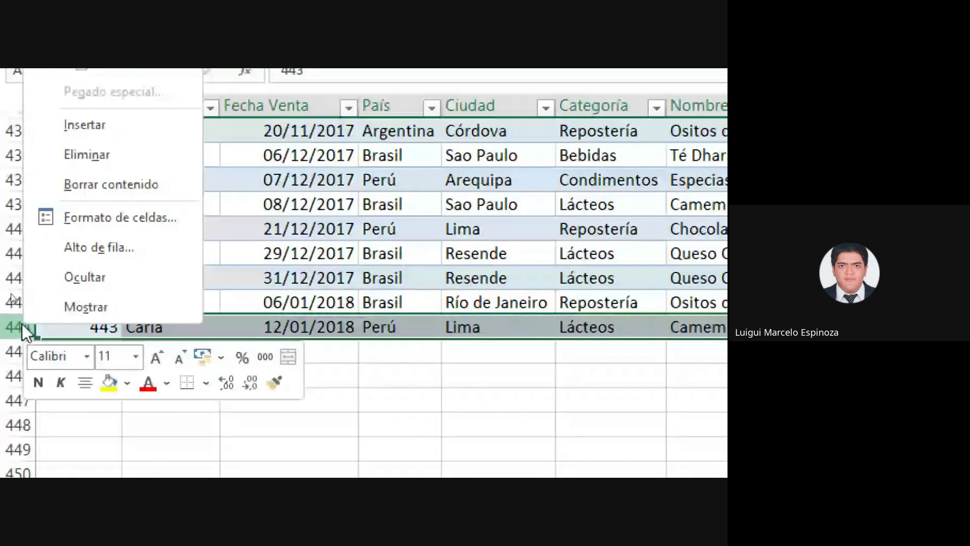
pyautogui.click(95, 154)
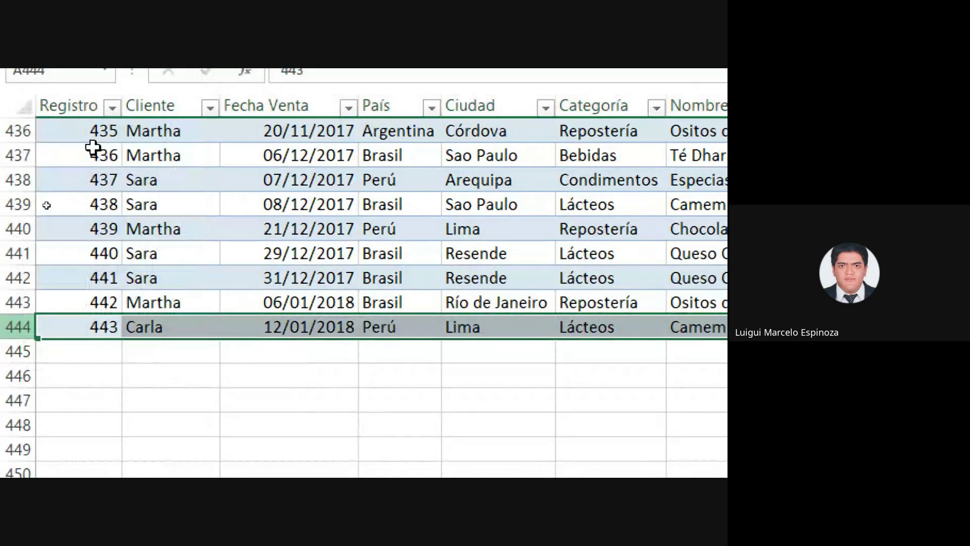
pyautogui.rightClick(17, 302)
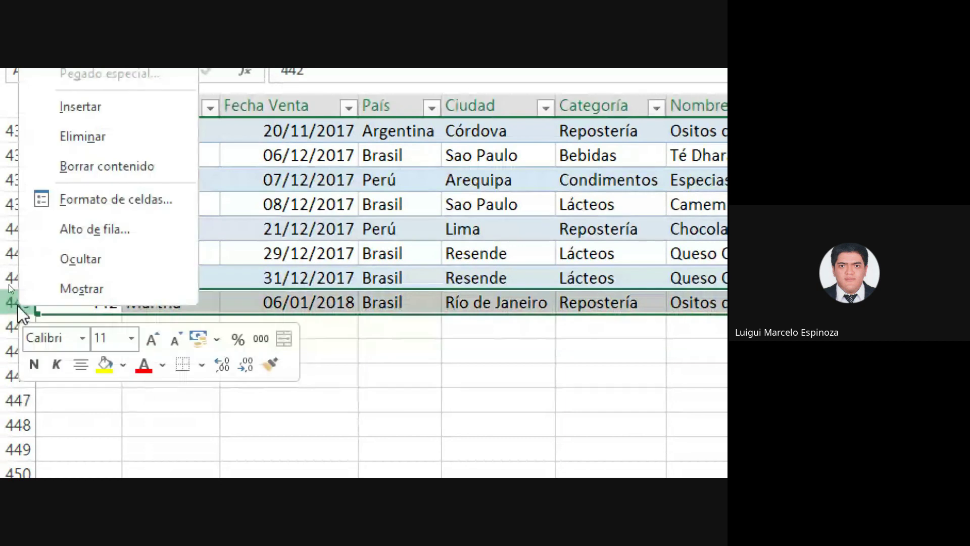
pyautogui.click(83, 135)
pyautogui.hscroll(5, 456, 247)
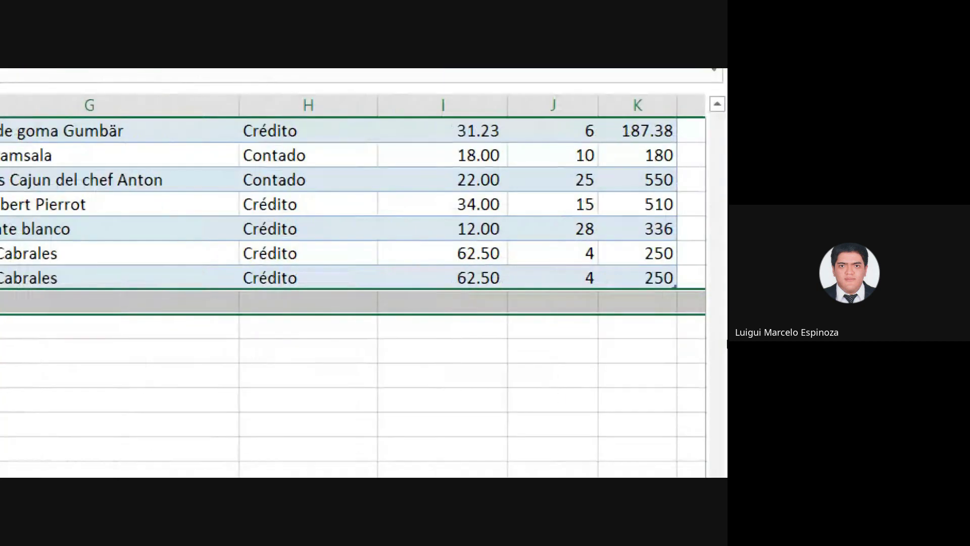
pyautogui.hscroll(-5, 143, 347)
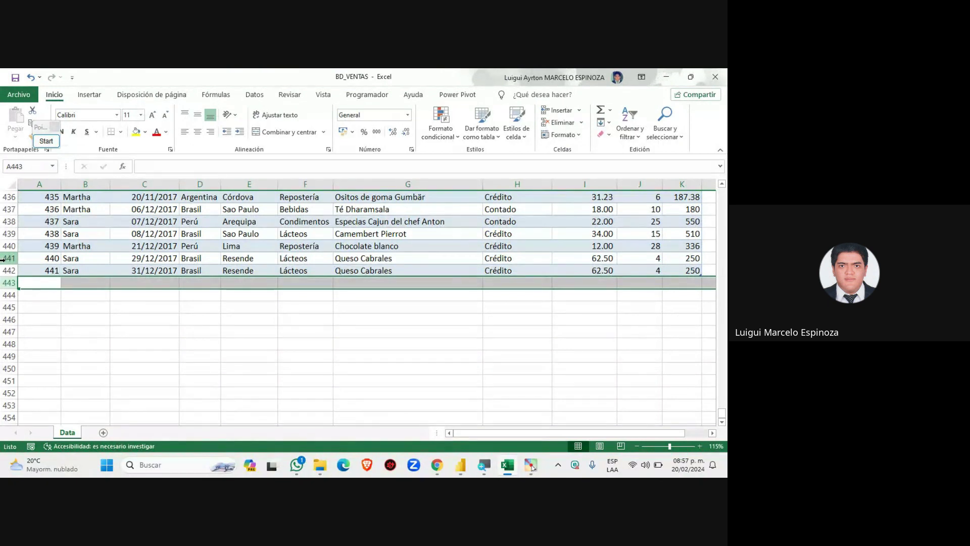
# Step: View the Power BI report, check the Google Meet chat and return to the report
pyautogui.click(460, 465)
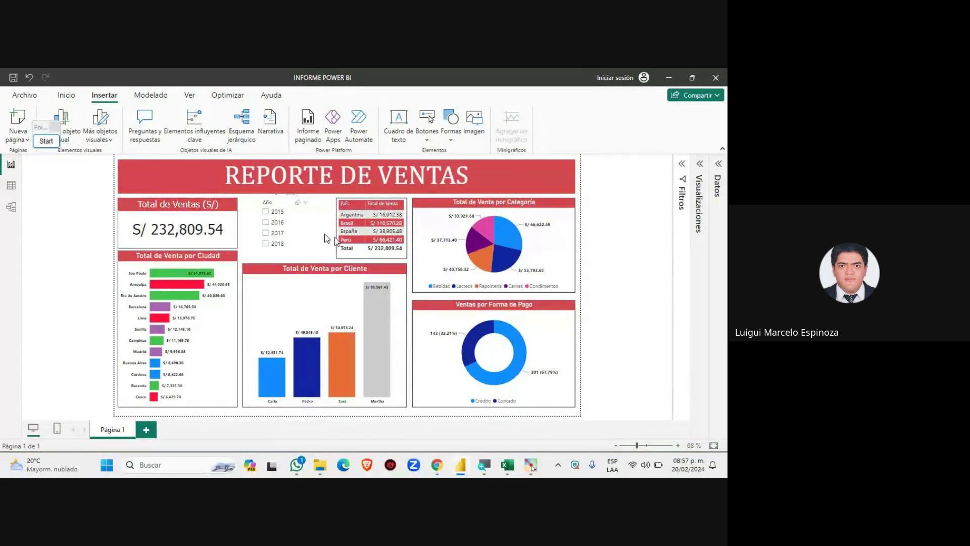
pyautogui.moveTo(437, 463)
pyautogui.click(374, 408)
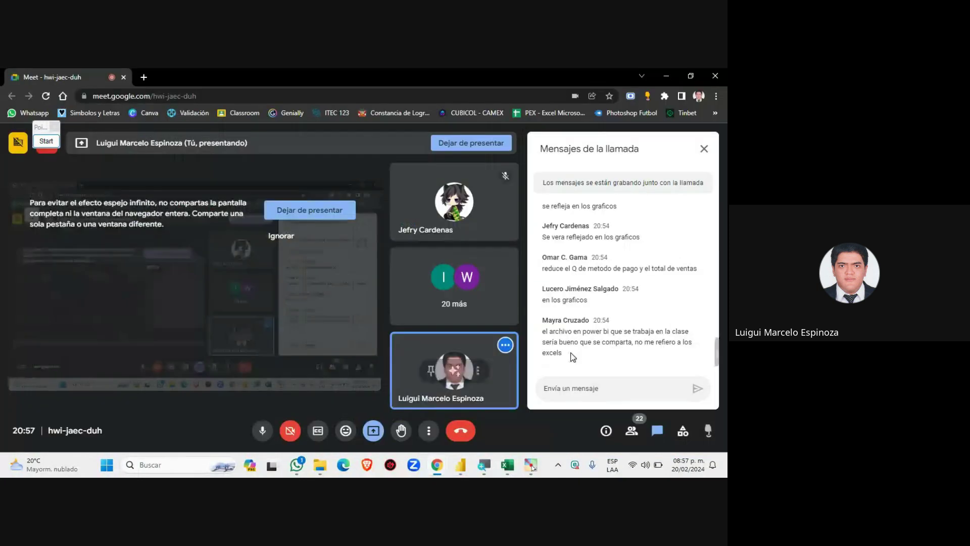
pyautogui.click(459, 465)
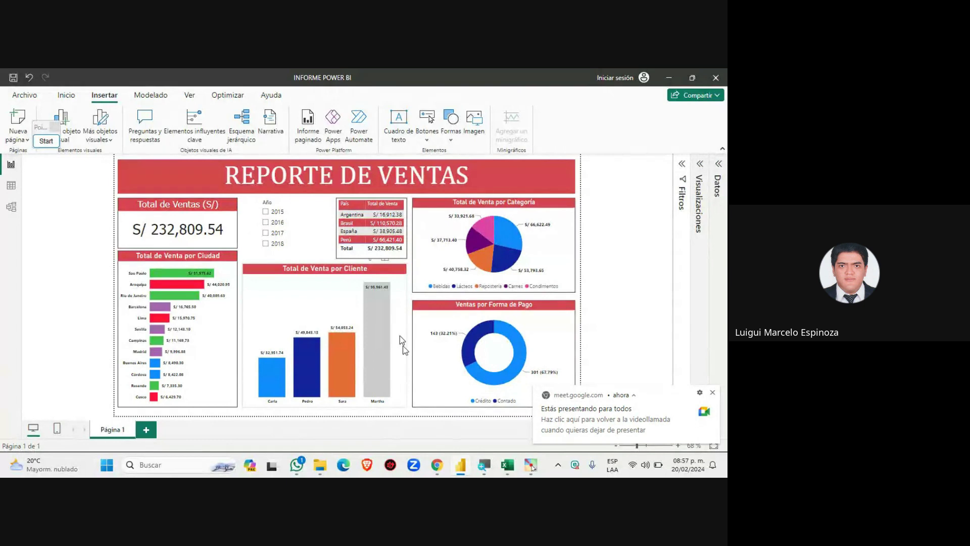
# Step: Switch to the BD_VENTAS workbook, highlight the emptied range A443:K445 and compare it with the Power BI report
pyautogui.click(508, 465)
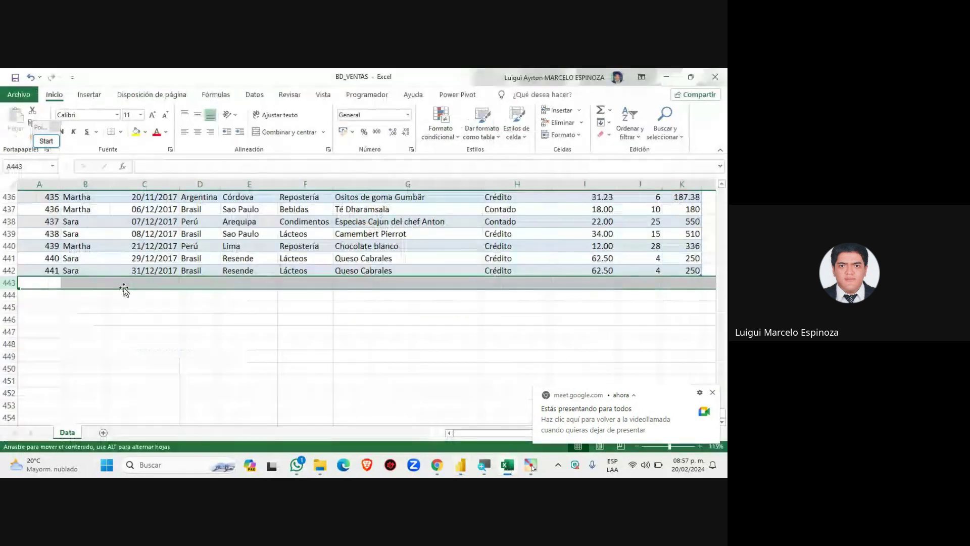
pyautogui.moveTo(43, 283); pyautogui.dragTo(688, 304)
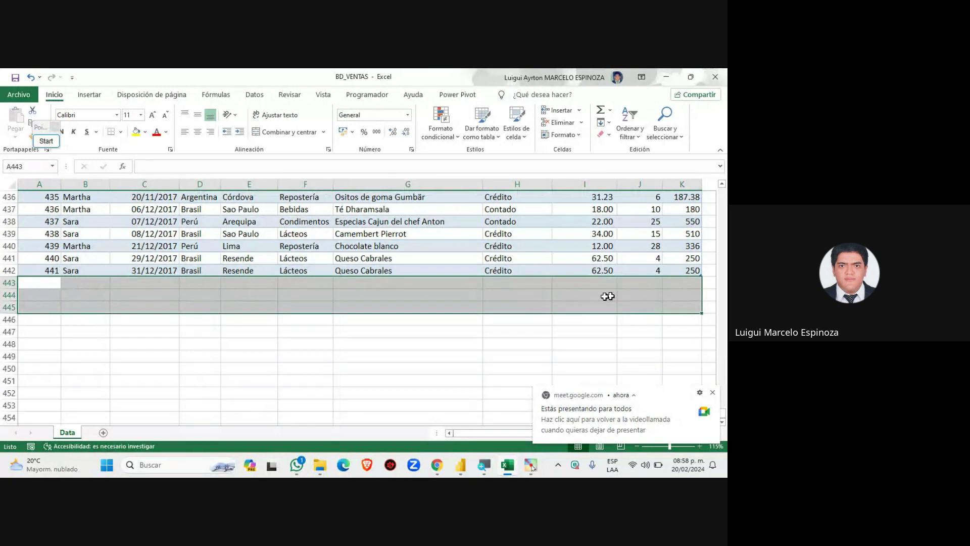
pyautogui.click(165, 309)
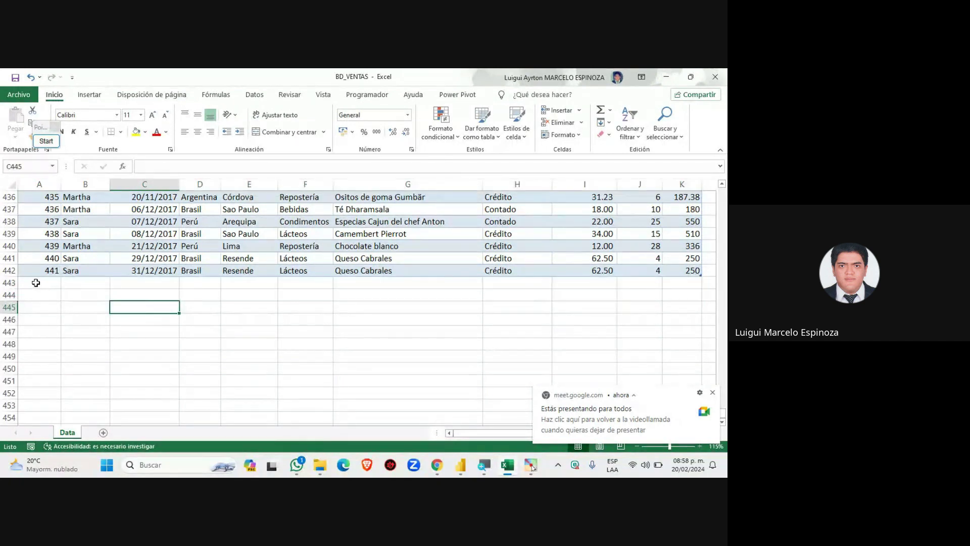
pyautogui.moveTo(35, 282); pyautogui.dragTo(699, 308)
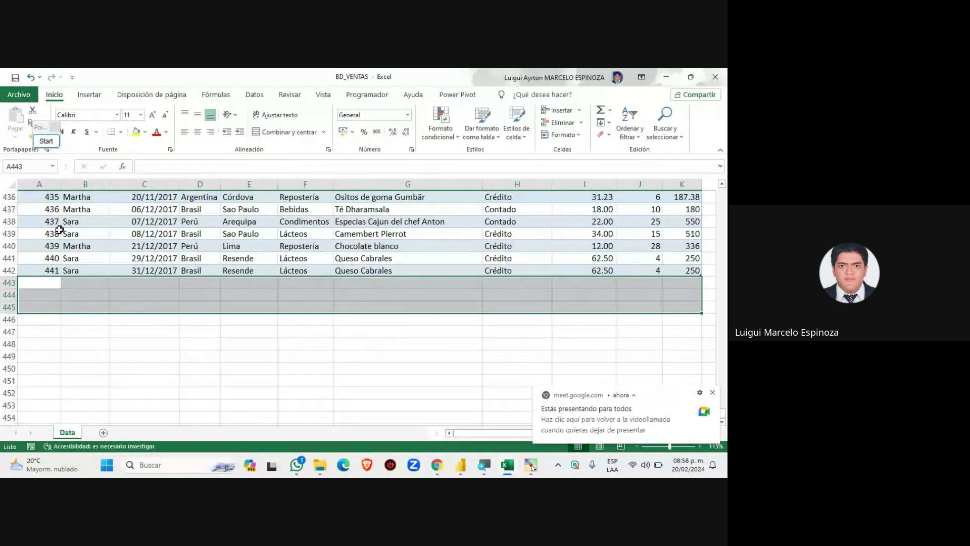
pyautogui.hotkey('alt', 'Tab')
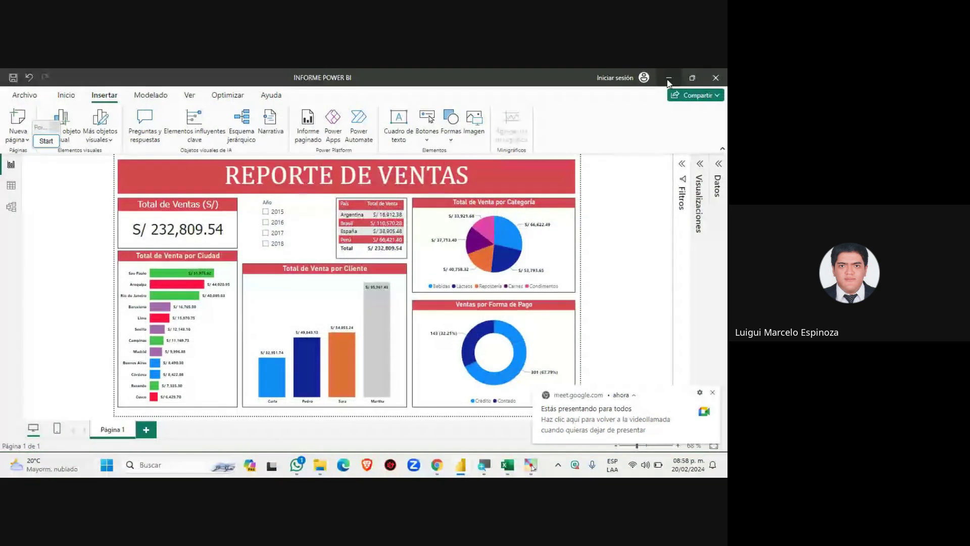
pyautogui.hotkey('alt', 'Tab')
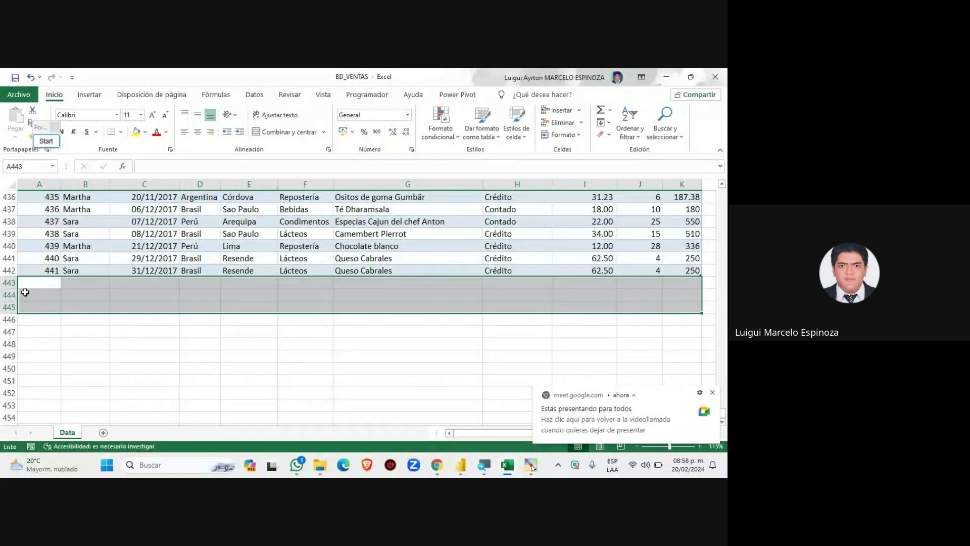
# Step: Frame the workbook's Save command in red with a red arrow pointing at it, and end the annotation
pyautogui.moveTo(48, 143); pyautogui.dragTo(601, 125)
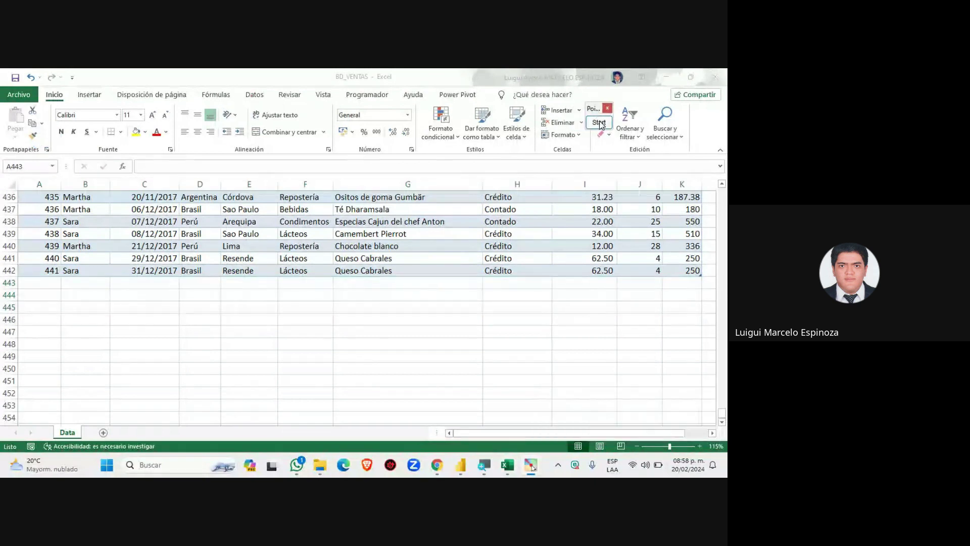
pyautogui.click(600, 124)
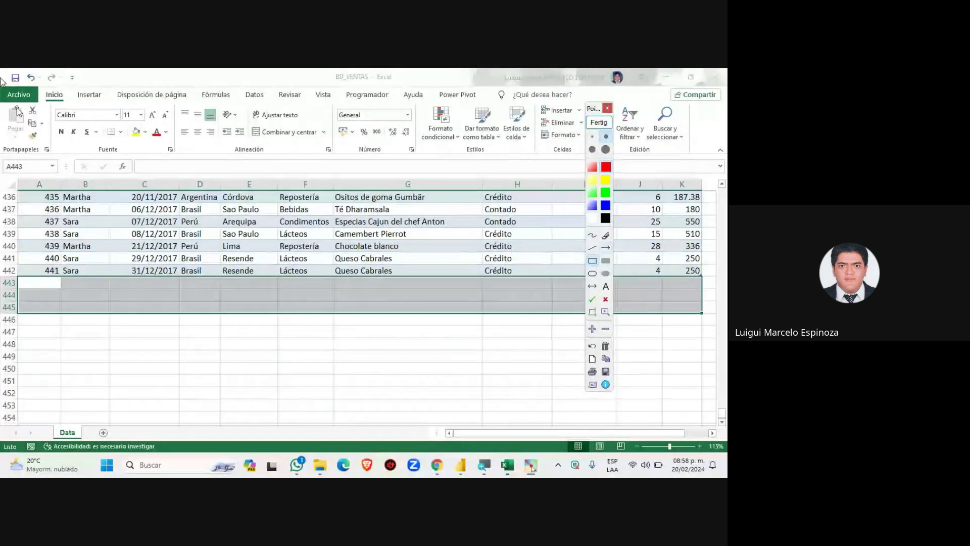
pyautogui.moveTo(1, 71); pyautogui.dragTo(29, 85)
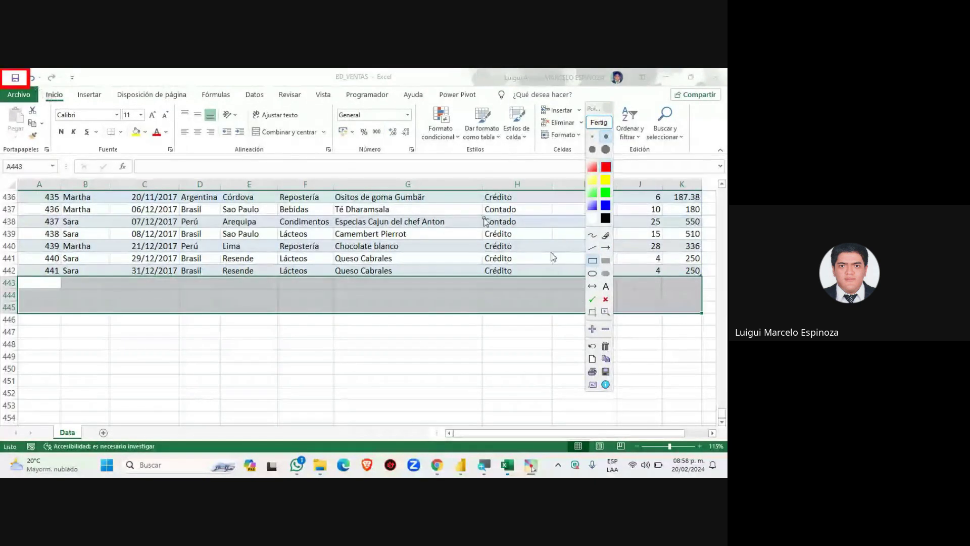
pyautogui.click(606, 247)
pyautogui.moveTo(87, 341); pyautogui.dragTo(25, 92)
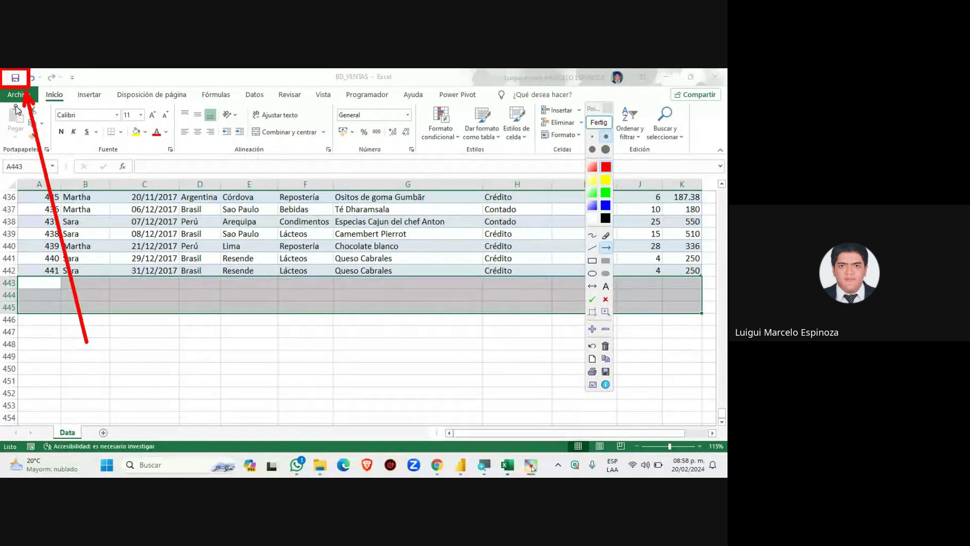
pyautogui.click(598, 123)
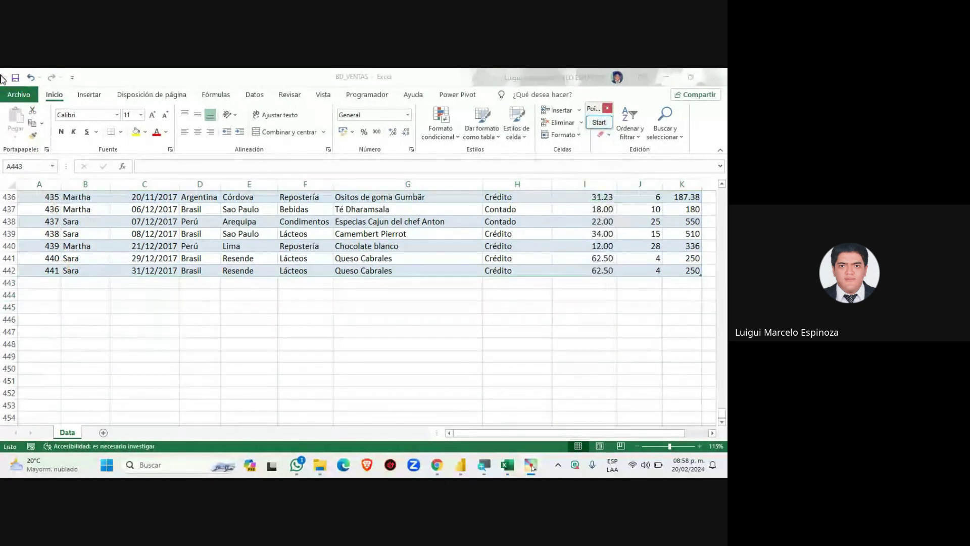
# Step: Highlight the emptied range A443:K445 again, check the Google Meet chat and switch to the Power BI report
pyautogui.moveTo(39, 283); pyautogui.dragTo(681, 306)
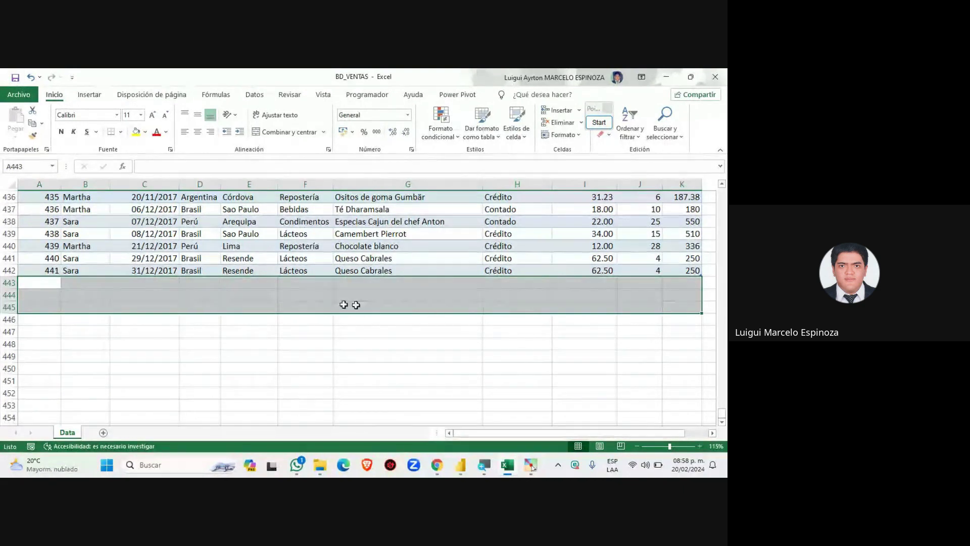
pyautogui.click(263, 298)
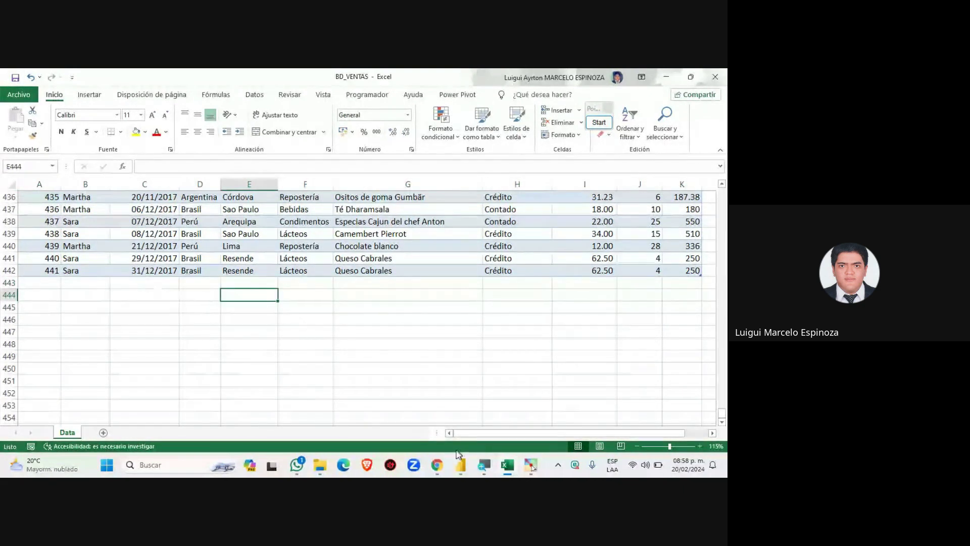
pyautogui.click(459, 465)
pyautogui.click(437, 467)
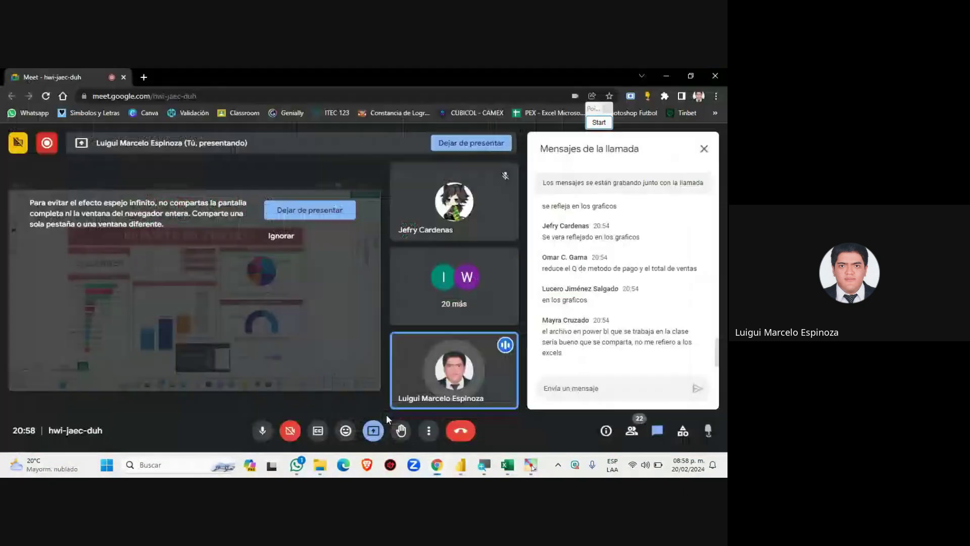
pyautogui.click(460, 465)
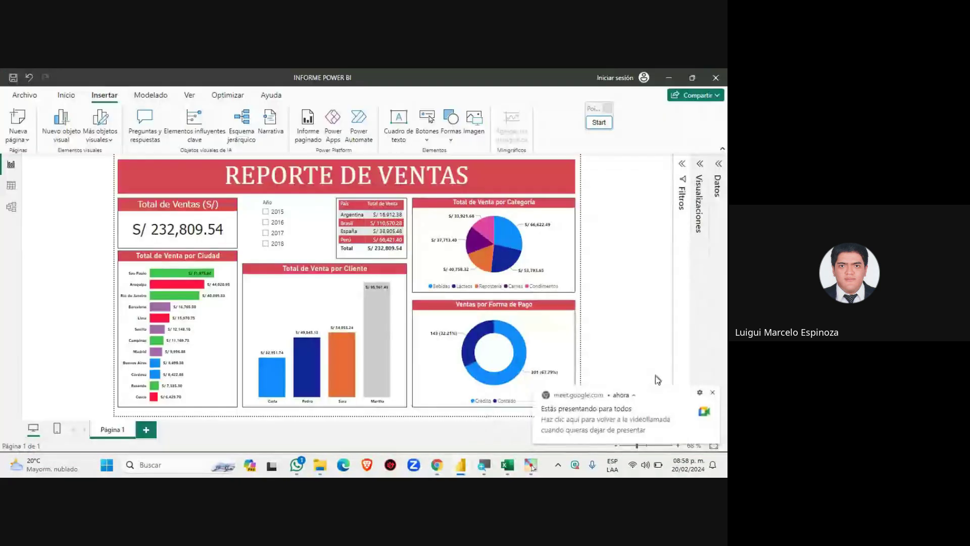
# Step: Refresh the Power BI report's data and magnify the Ventas por Forma de Pago chart
pyautogui.click(713, 392)
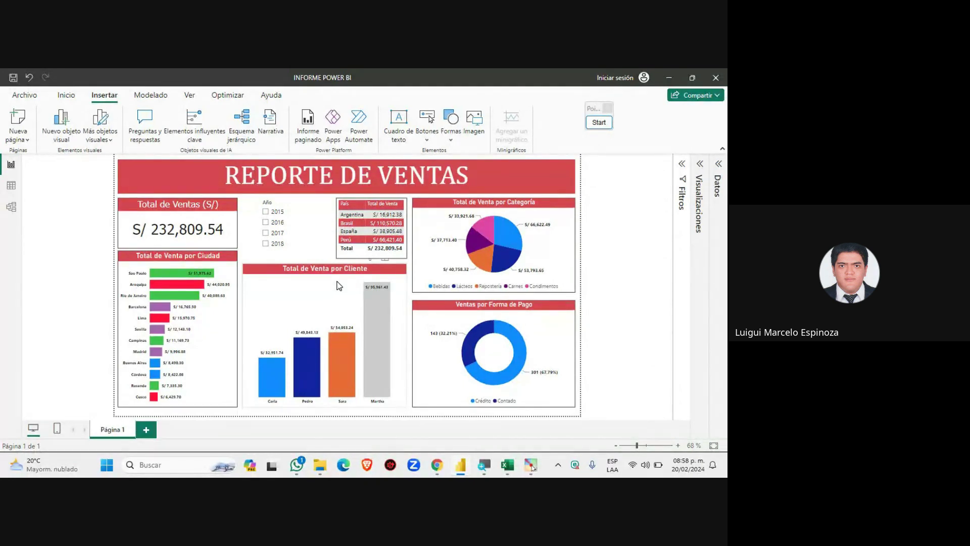
pyautogui.click(67, 95)
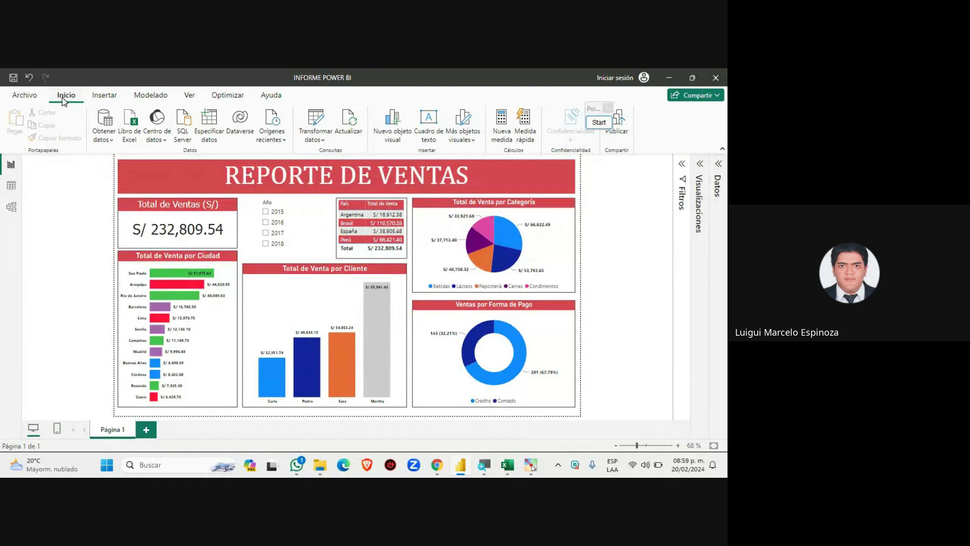
pyautogui.click(349, 134)
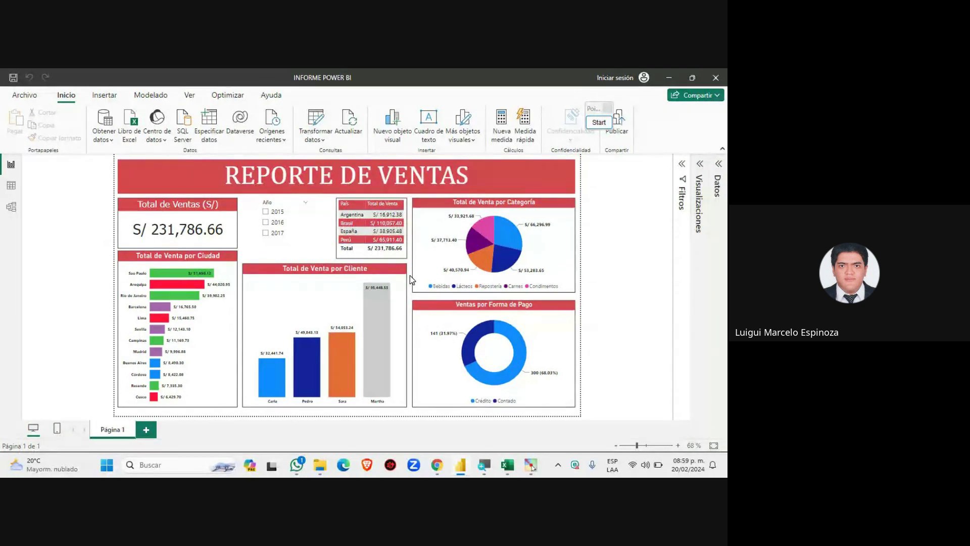
pyautogui.press('super+plus')
pyautogui.press('super+plus')
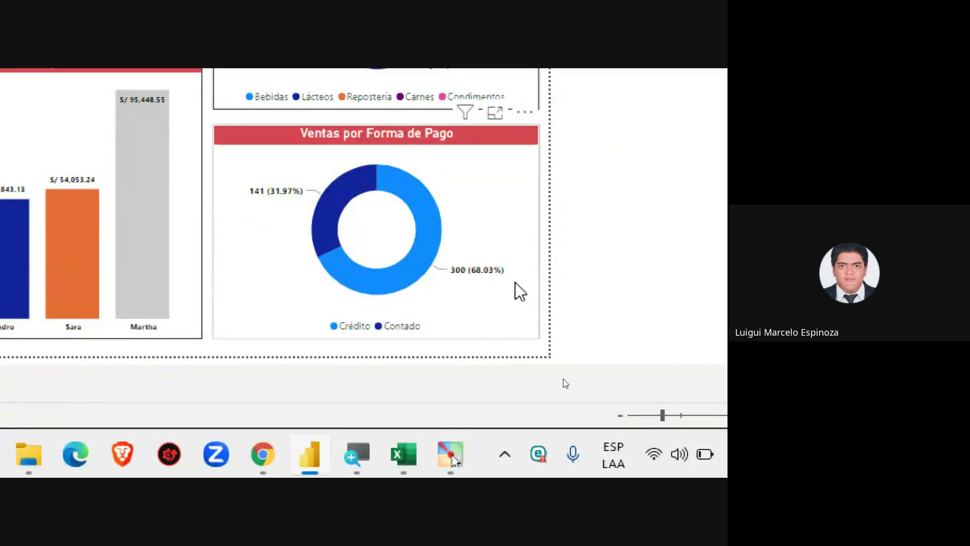
# Step: Restore the normal screen magnification, check the Google Meet chat and return to the Power BI report
pyautogui.press('super+minus')
pyautogui.press('super+minus')
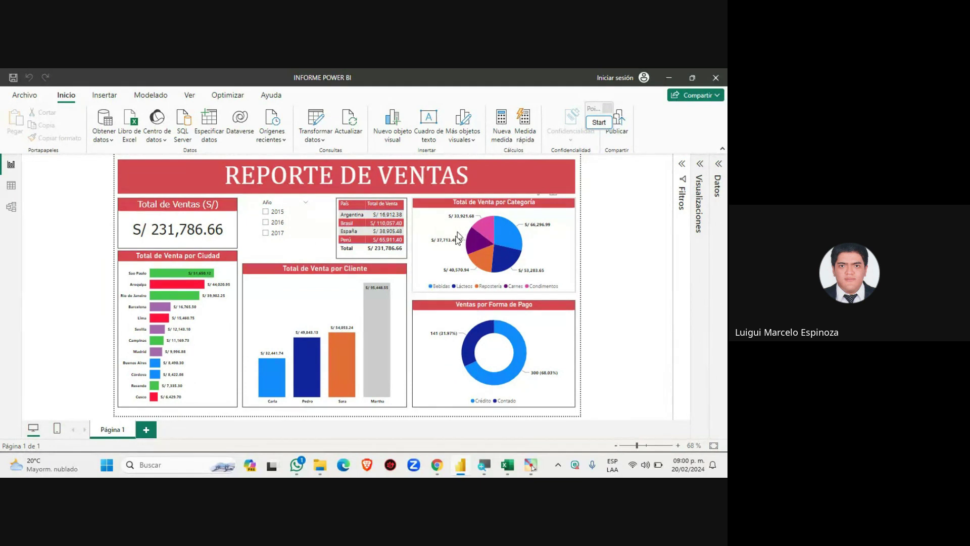
pyautogui.moveTo(437, 464)
pyautogui.click(395, 409)
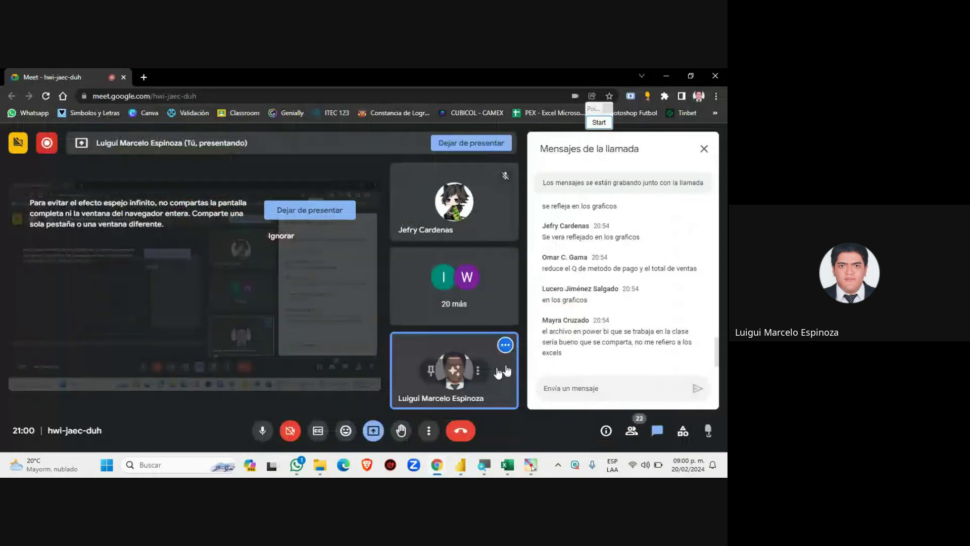
pyautogui.click(460, 465)
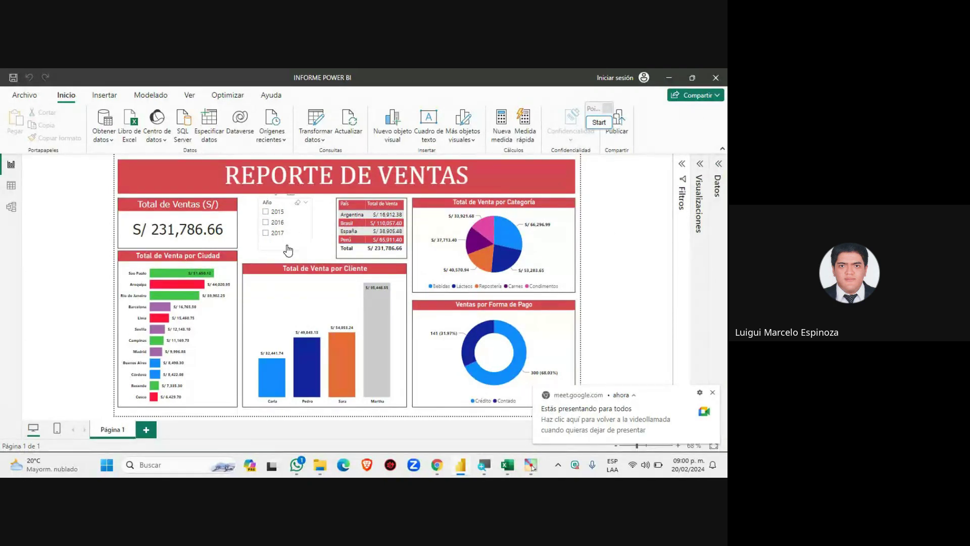
# Step: Filter the report by 2017 in the Año slicer, clear that filter, and slightly reduce the slicer's height
pyautogui.click(278, 233)
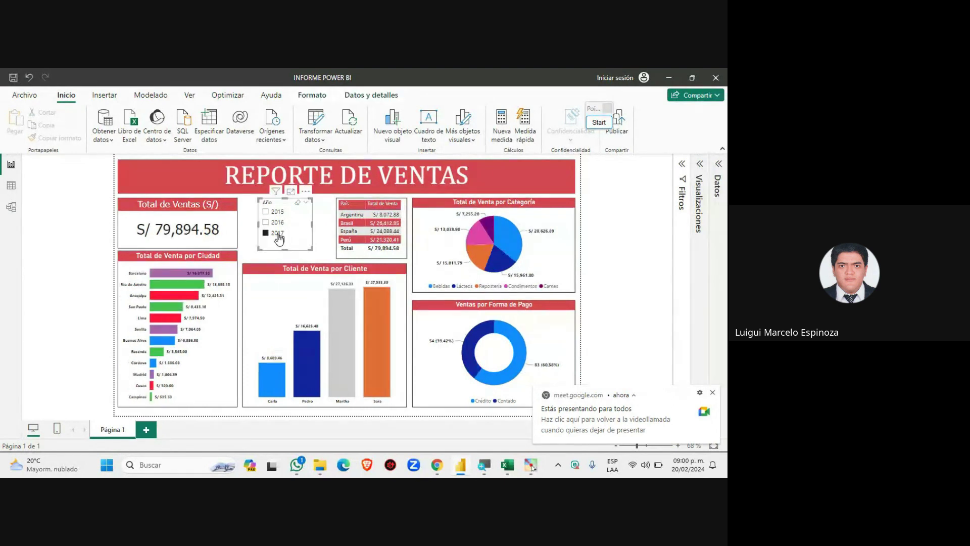
pyautogui.click(275, 233)
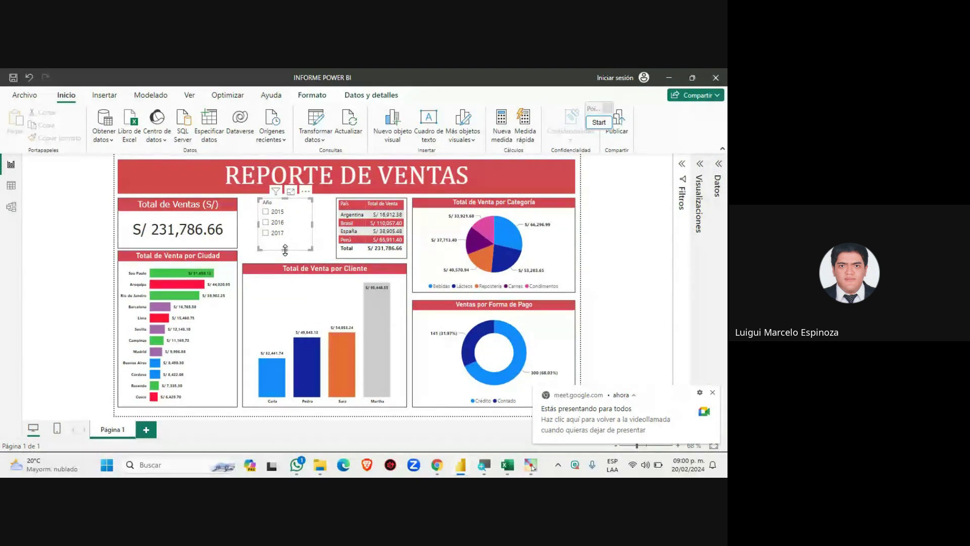
pyautogui.moveTo(284, 249); pyautogui.dragTo(290, 209)
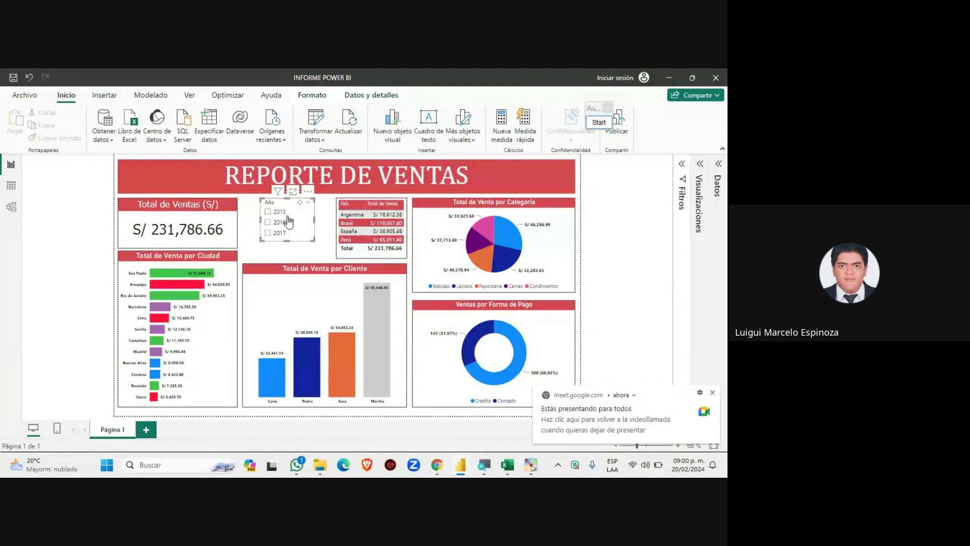
pyautogui.click(299, 260)
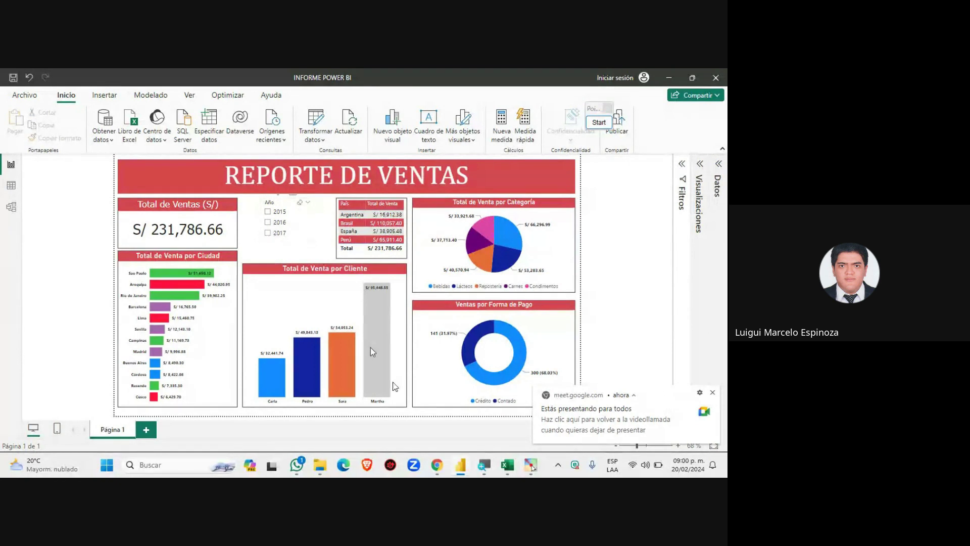
# Step: Highlight the emptied range A443:K445 in BD_VENTAS, check the Google Meet chat and return to the Power BI report
pyautogui.click(508, 465)
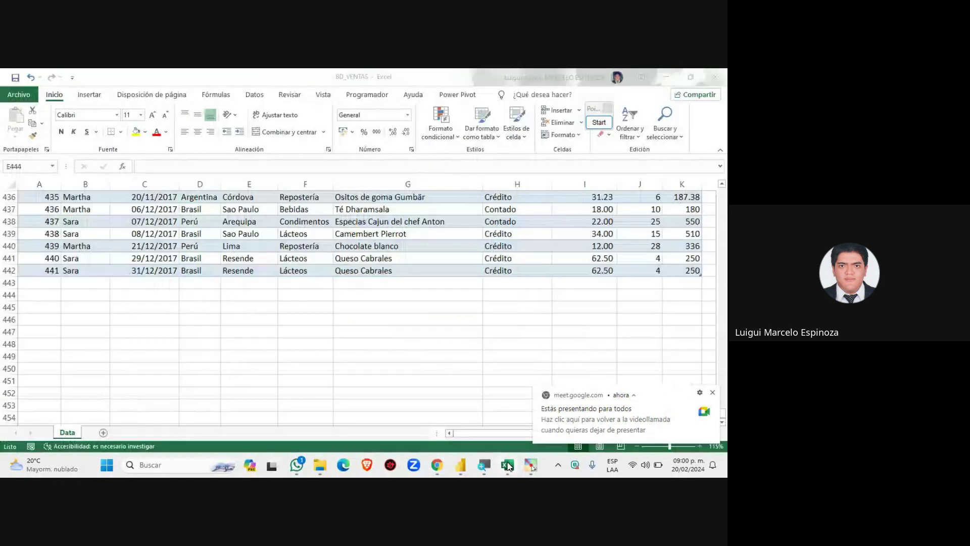
pyautogui.moveTo(43, 283); pyautogui.dragTo(674, 308)
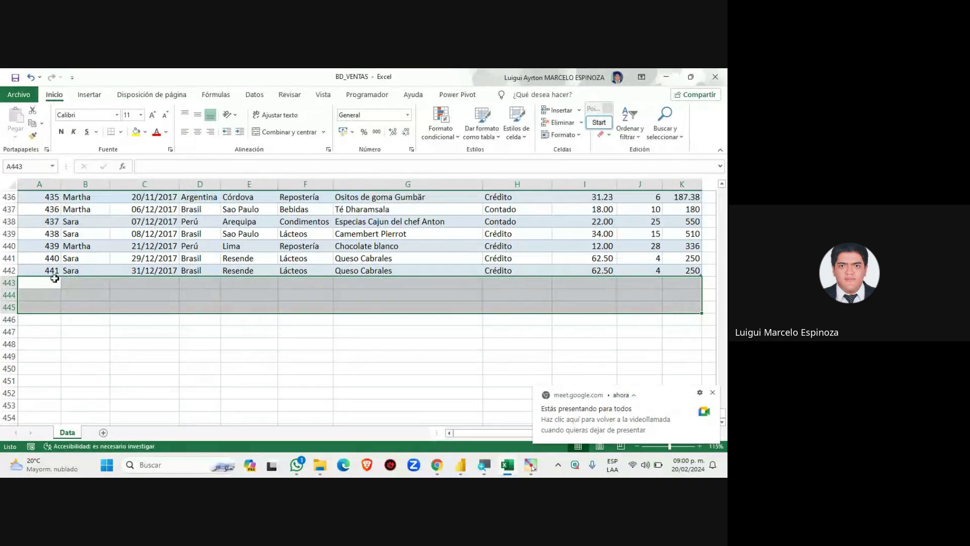
pyautogui.moveTo(44, 279); pyautogui.dragTo(673, 305)
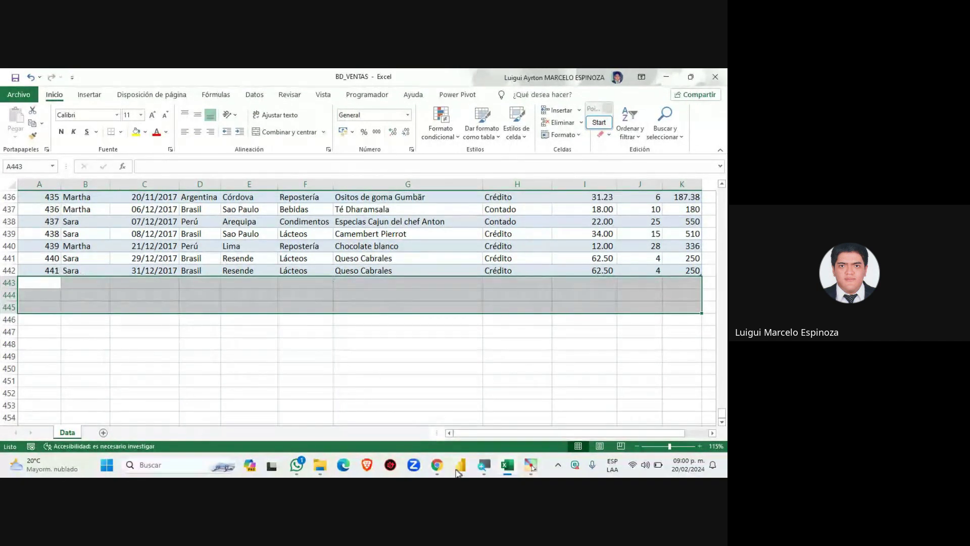
pyautogui.moveTo(439, 465)
pyautogui.click(378, 410)
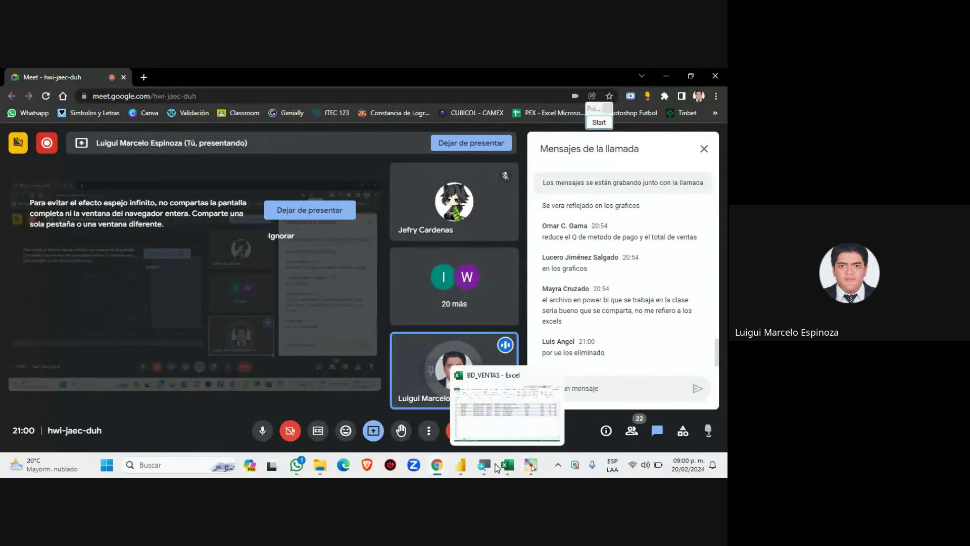
pyautogui.click(461, 465)
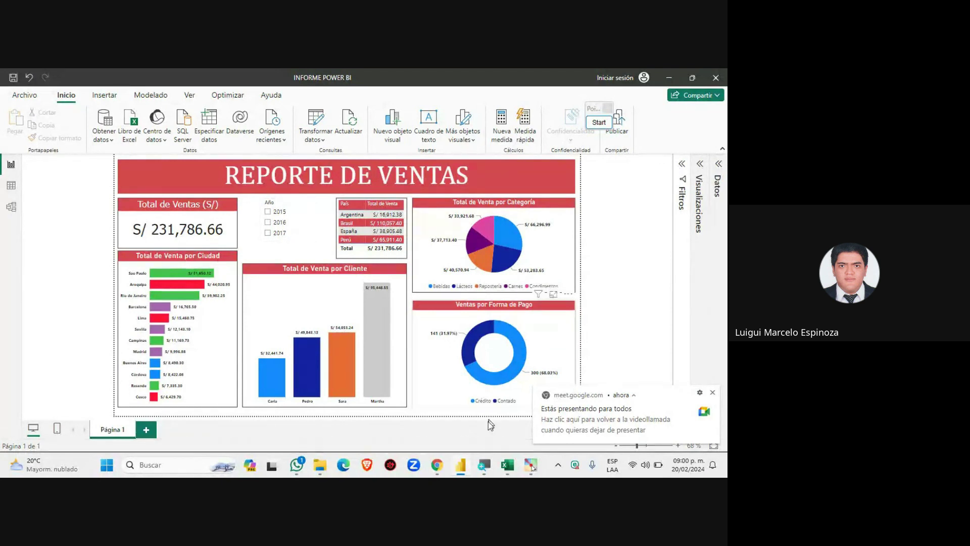
# Step: Highlight records 440 and 441 in BD_VENTAS, and check the Google Meet chat before returning to the Power BI report
pyautogui.moveTo(439, 466)
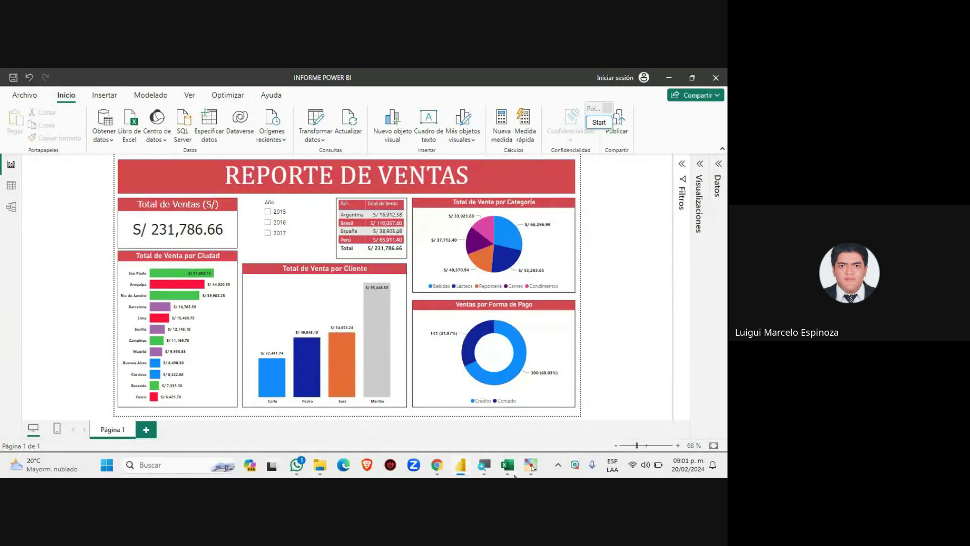
pyautogui.click(507, 466)
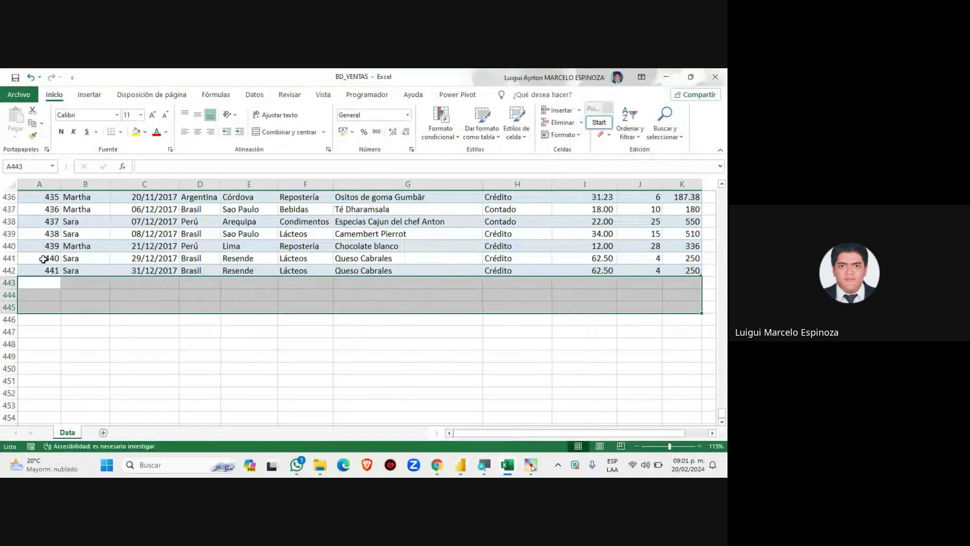
pyautogui.moveTo(50, 261); pyautogui.dragTo(682, 268)
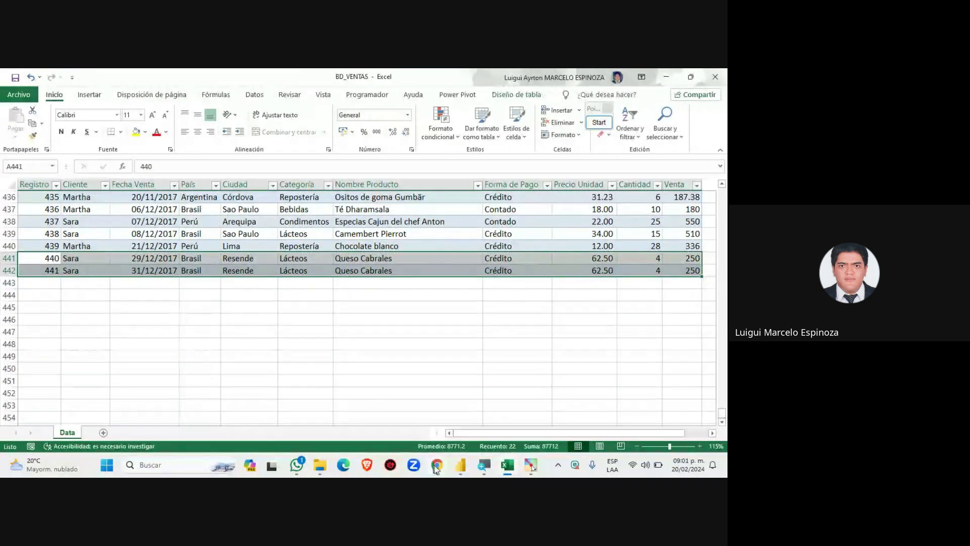
pyautogui.click(460, 465)
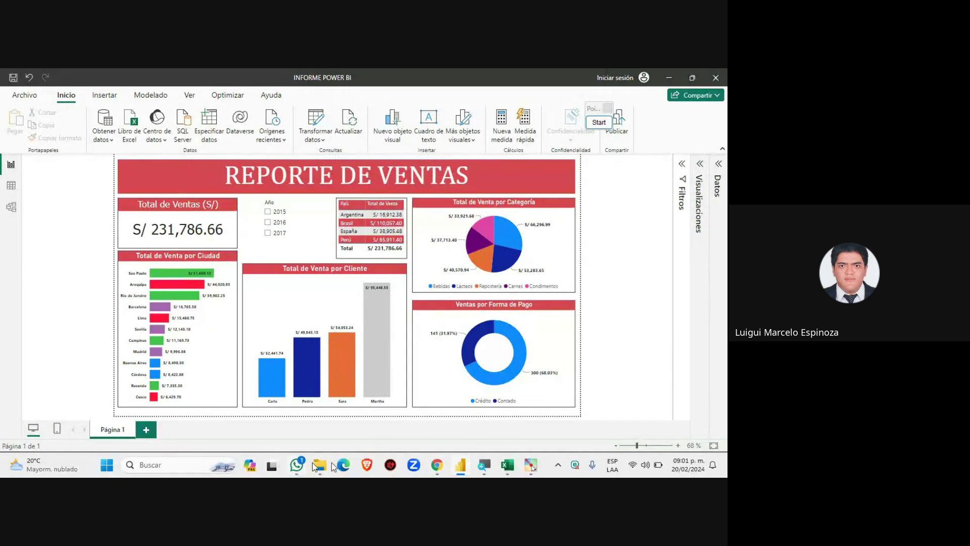
pyautogui.moveTo(437, 465)
pyautogui.click(389, 417)
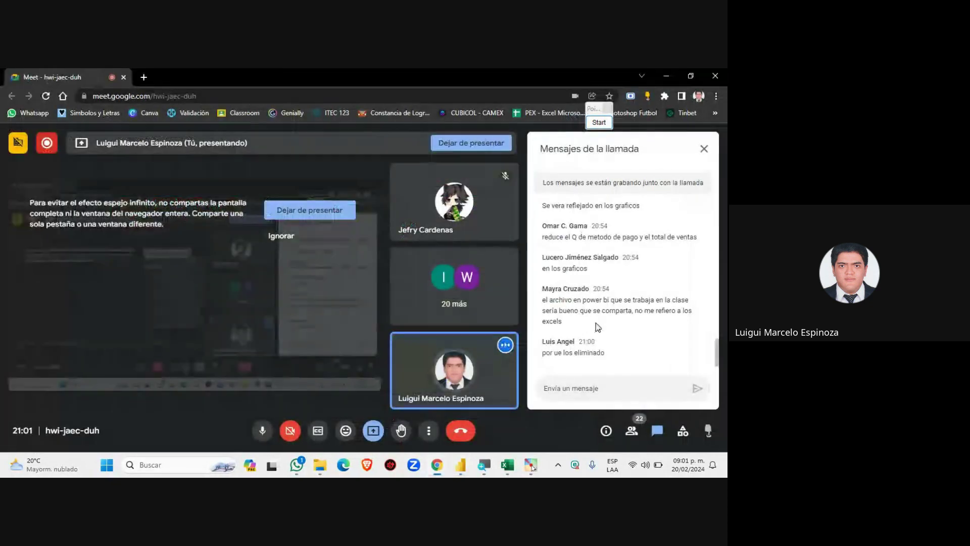
pyautogui.click(457, 464)
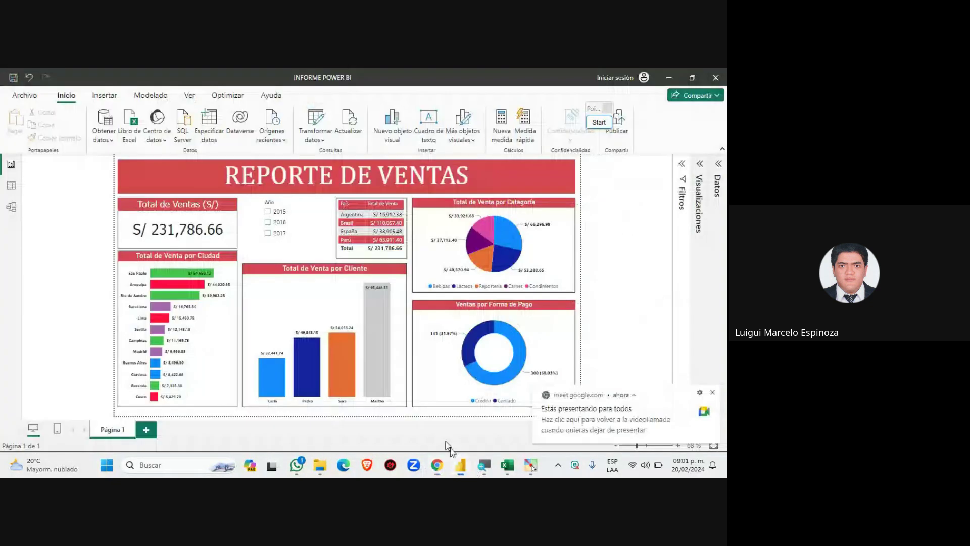
# Step: Slightly reduce the height of the Total de Ventas (S/) card and deselect it
pyautogui.click(201, 245)
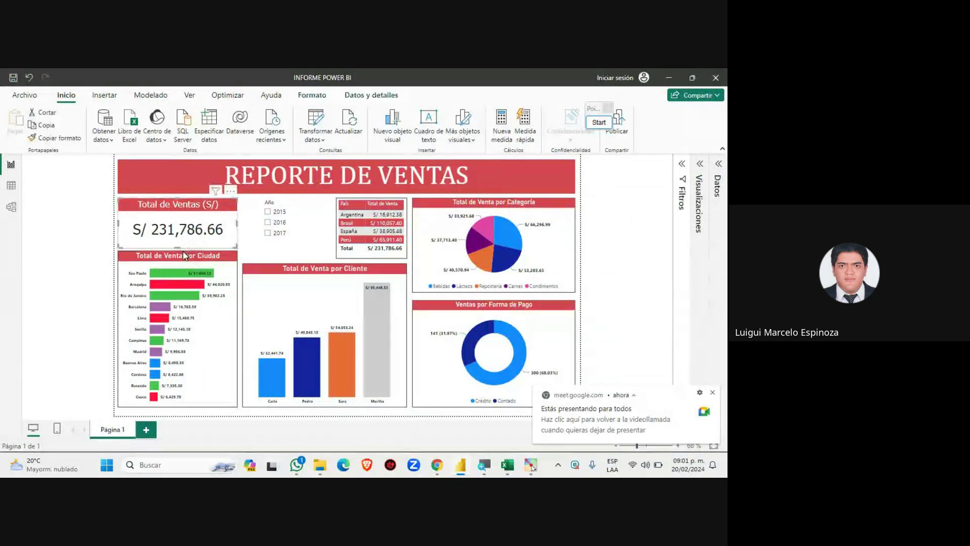
pyautogui.moveTo(184, 252); pyautogui.dragTo(180, 247)
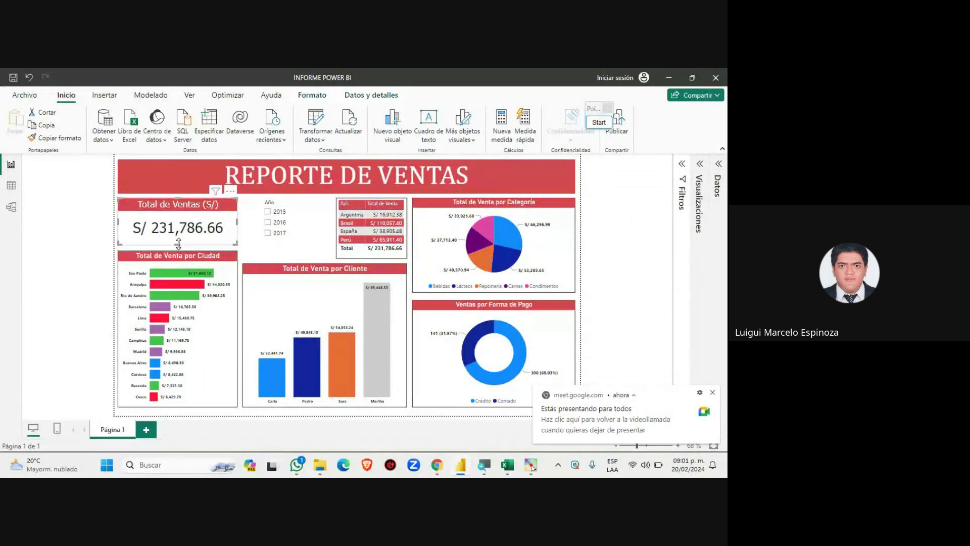
pyautogui.click(281, 257)
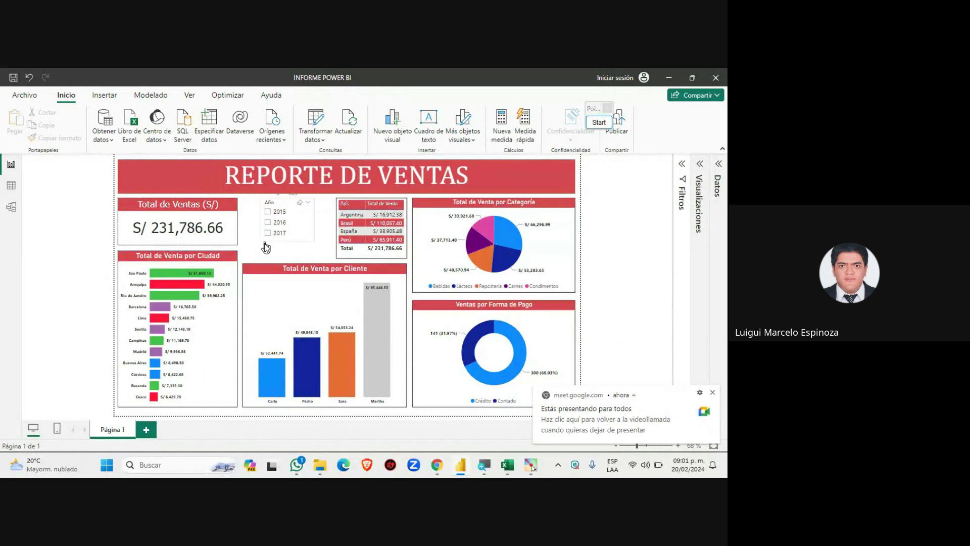
# Step: Switch to the BD_VENTAS workbook, dismiss the Meet notification and highlight records 429 to 441 in A430:K442
pyautogui.click(507, 465)
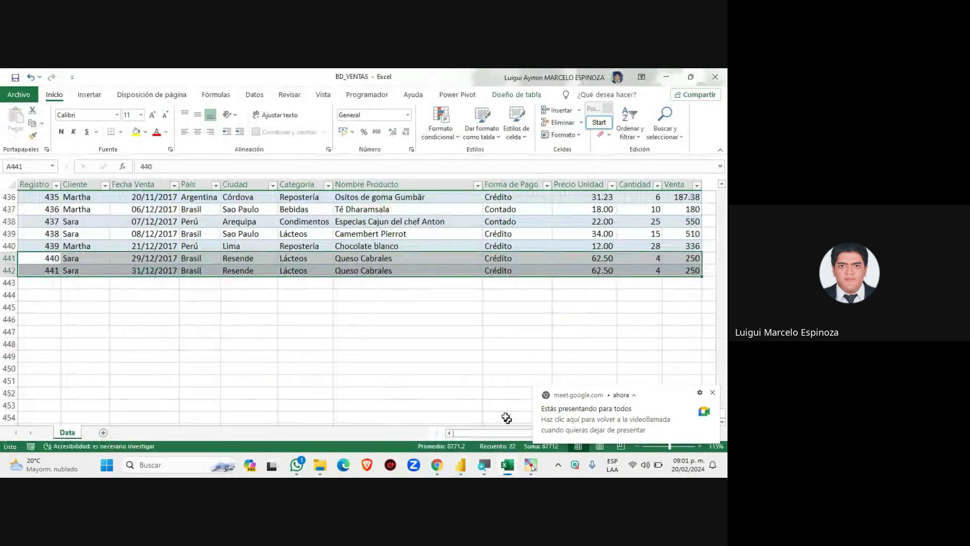
pyautogui.scroll(2, 89, 281)
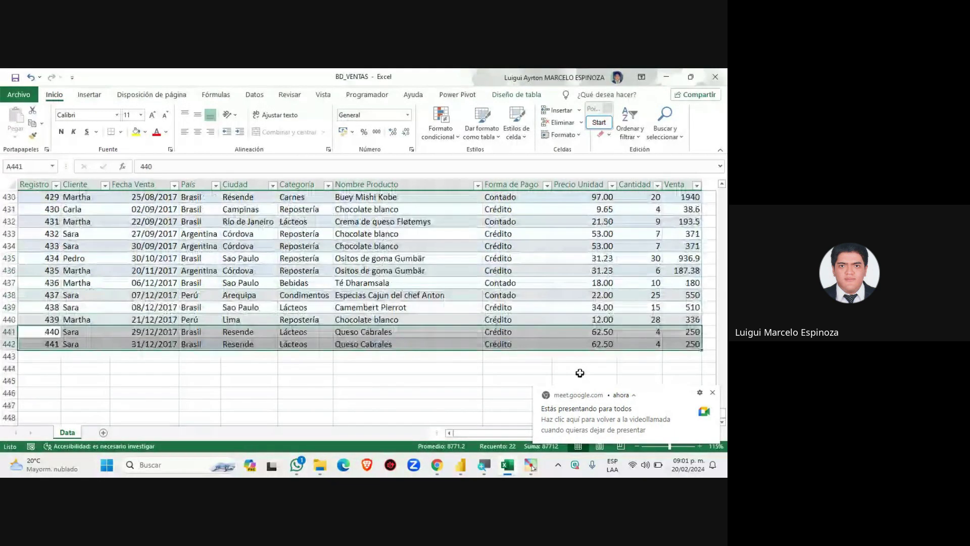
pyautogui.click(713, 393)
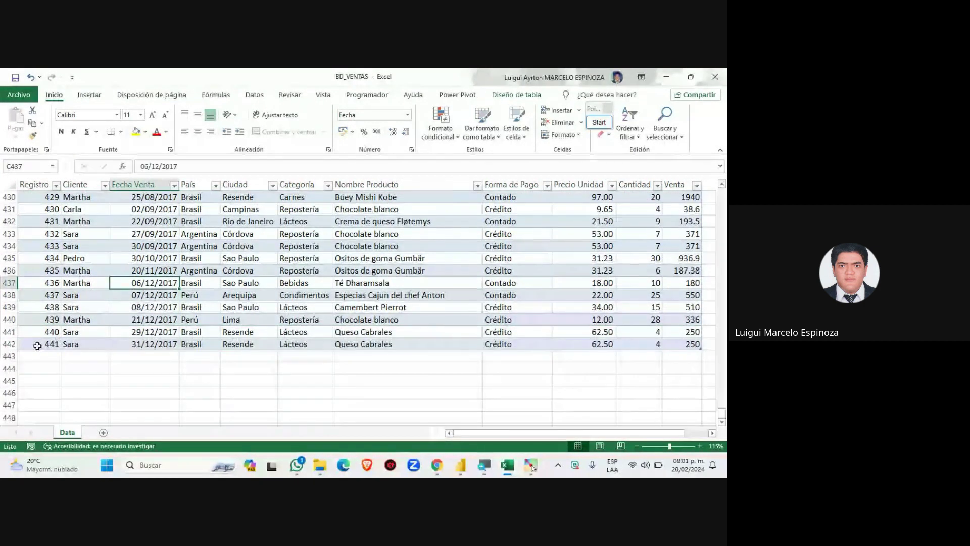
pyautogui.moveTo(38, 344); pyautogui.dragTo(693, 198)
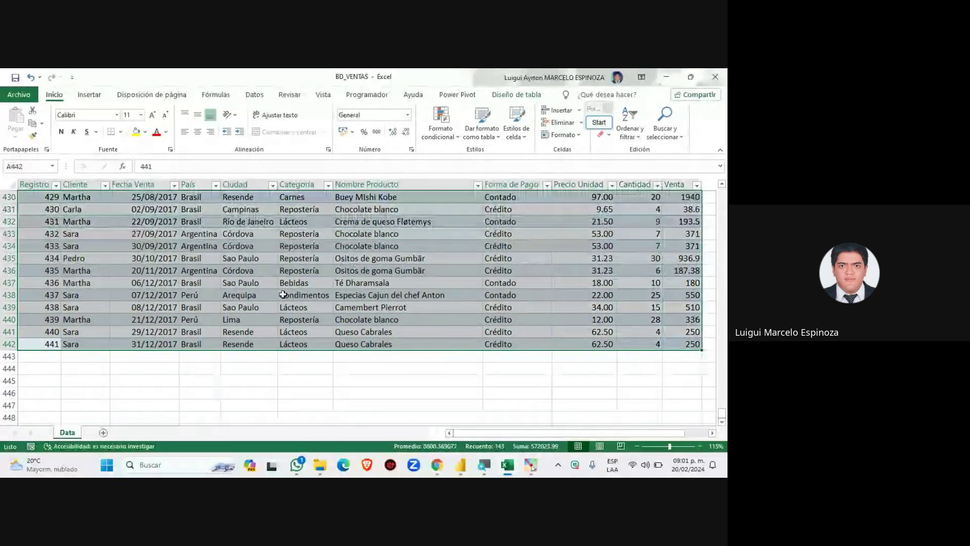
pyautogui.scroll(2, 282, 296)
pyautogui.scroll(1, 282, 296)
pyautogui.scroll(-2, 282, 295)
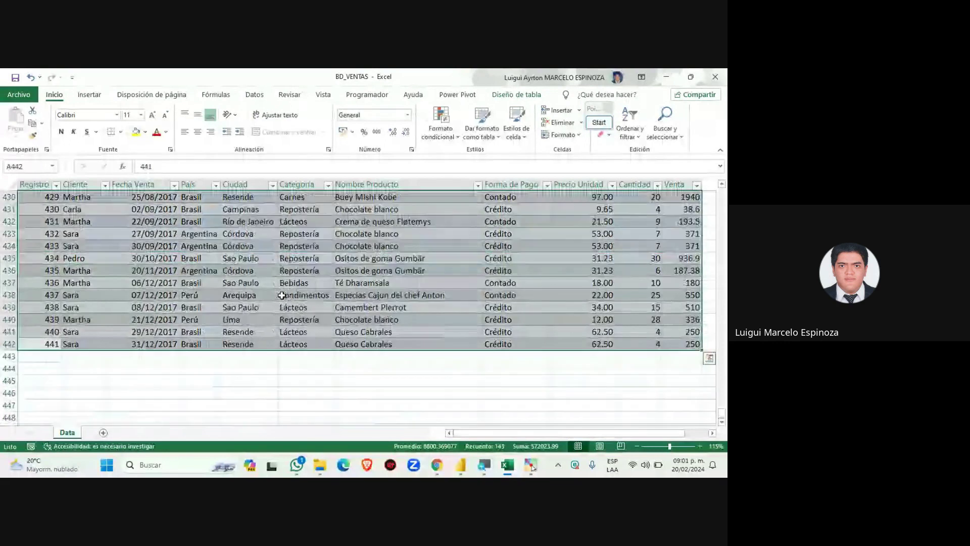
# Step: Highlight record 435 in A436:K436, check the Google Meet chat and return to the BD_VENTAS workbook
pyautogui.click(146, 283)
pyautogui.moveTo(38, 271); pyautogui.dragTo(682, 269)
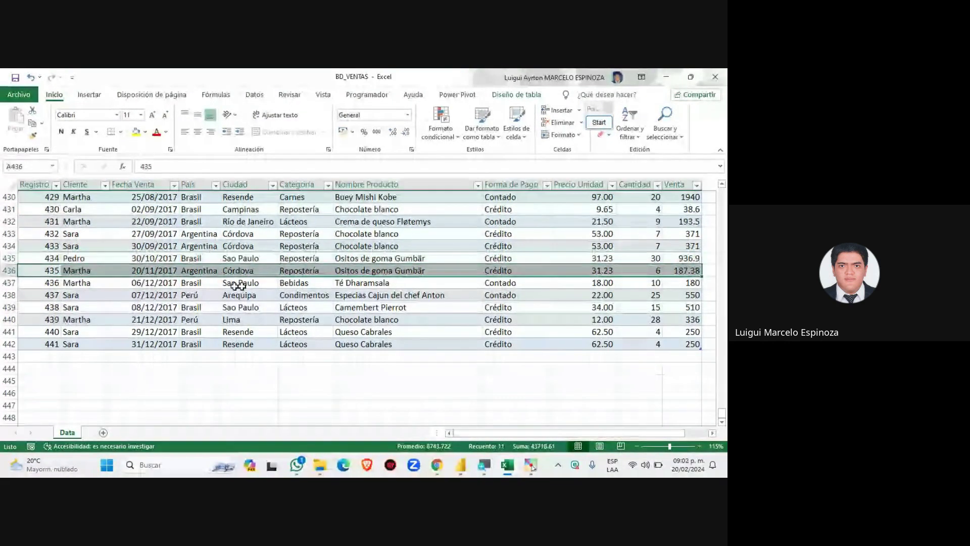
pyautogui.click(435, 469)
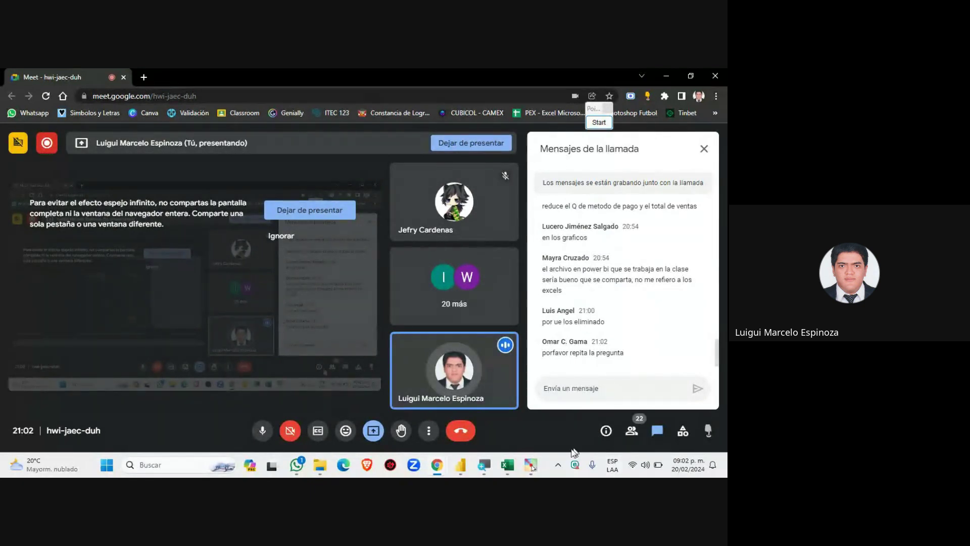
pyautogui.click(507, 465)
# Step: Point out individual cells in rows 437 to 442, highlight A430:K442 again and open the Google Meet chat
pyautogui.click(144, 282)
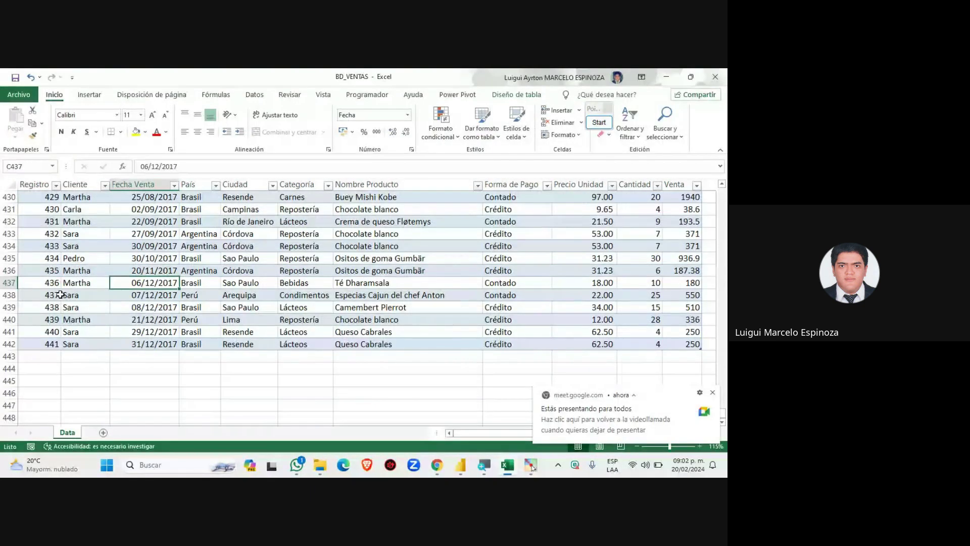
pyautogui.click(247, 307)
pyautogui.click(305, 295)
pyautogui.click(496, 296)
pyautogui.click(353, 283)
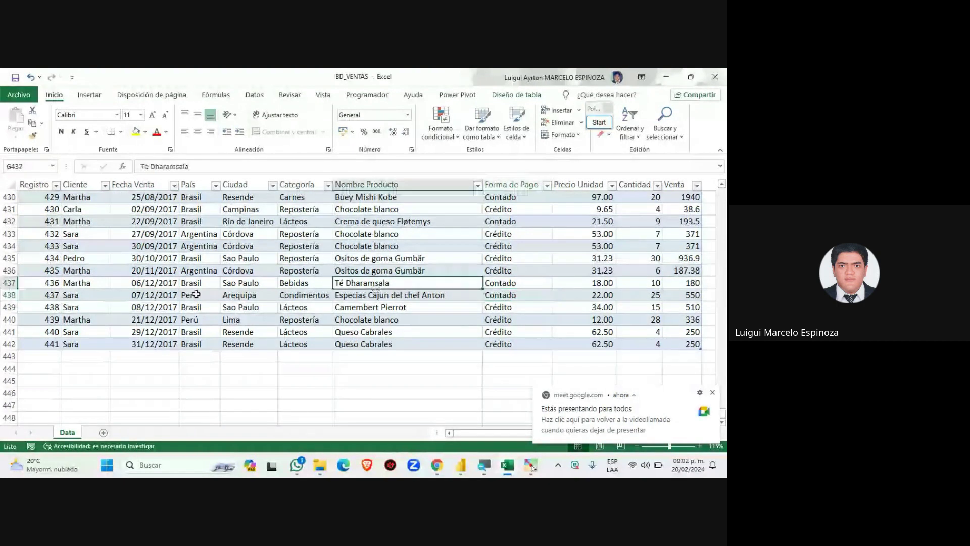
pyautogui.click(147, 308)
pyautogui.click(86, 321)
pyautogui.click(80, 344)
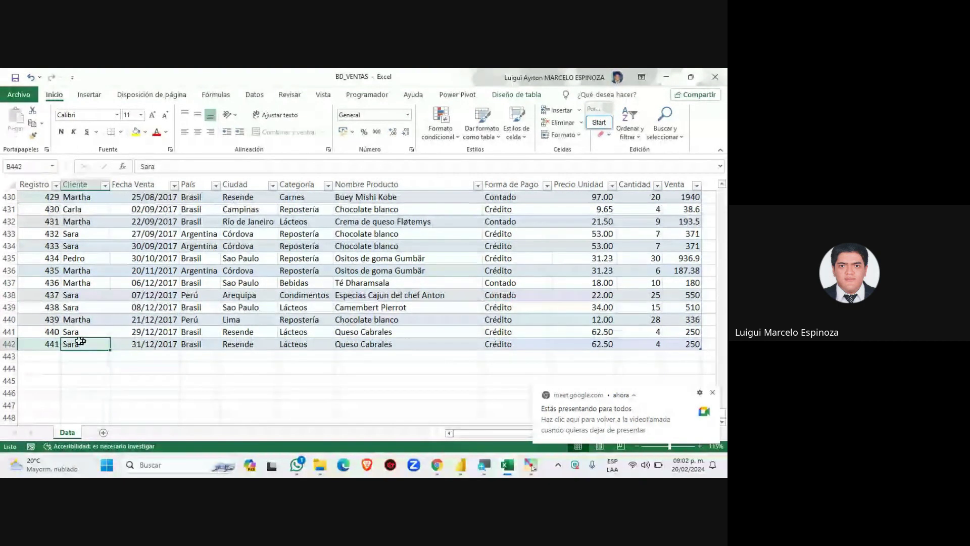
pyautogui.moveTo(41, 347); pyautogui.dragTo(683, 195)
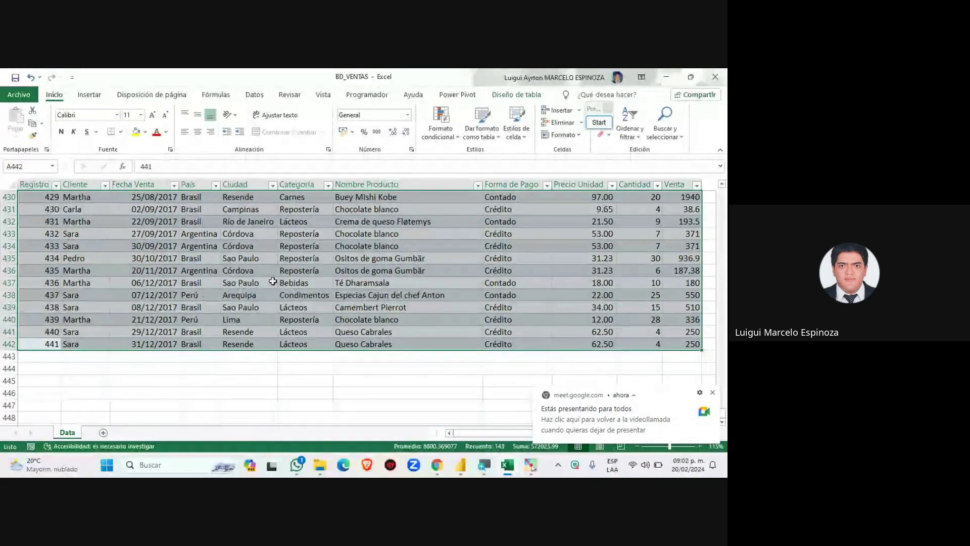
pyautogui.click(437, 465)
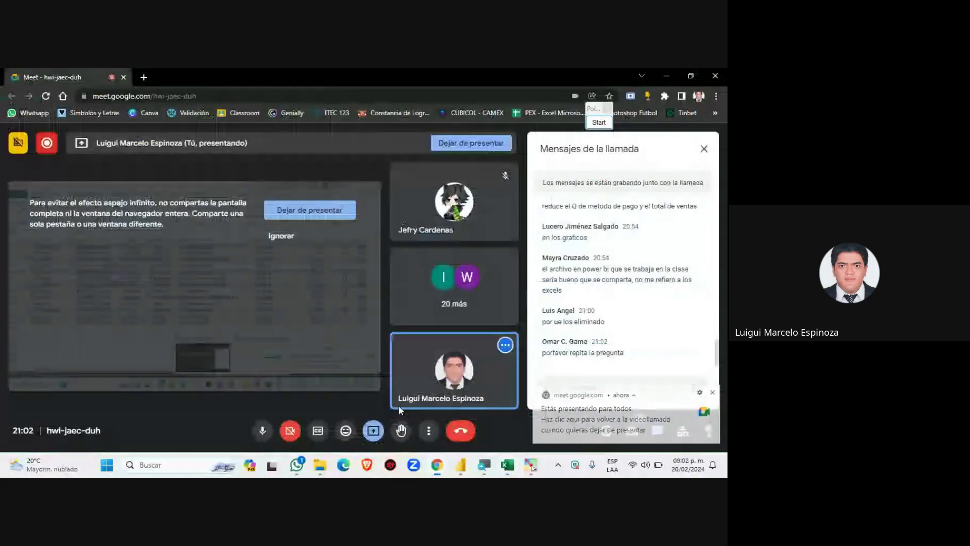